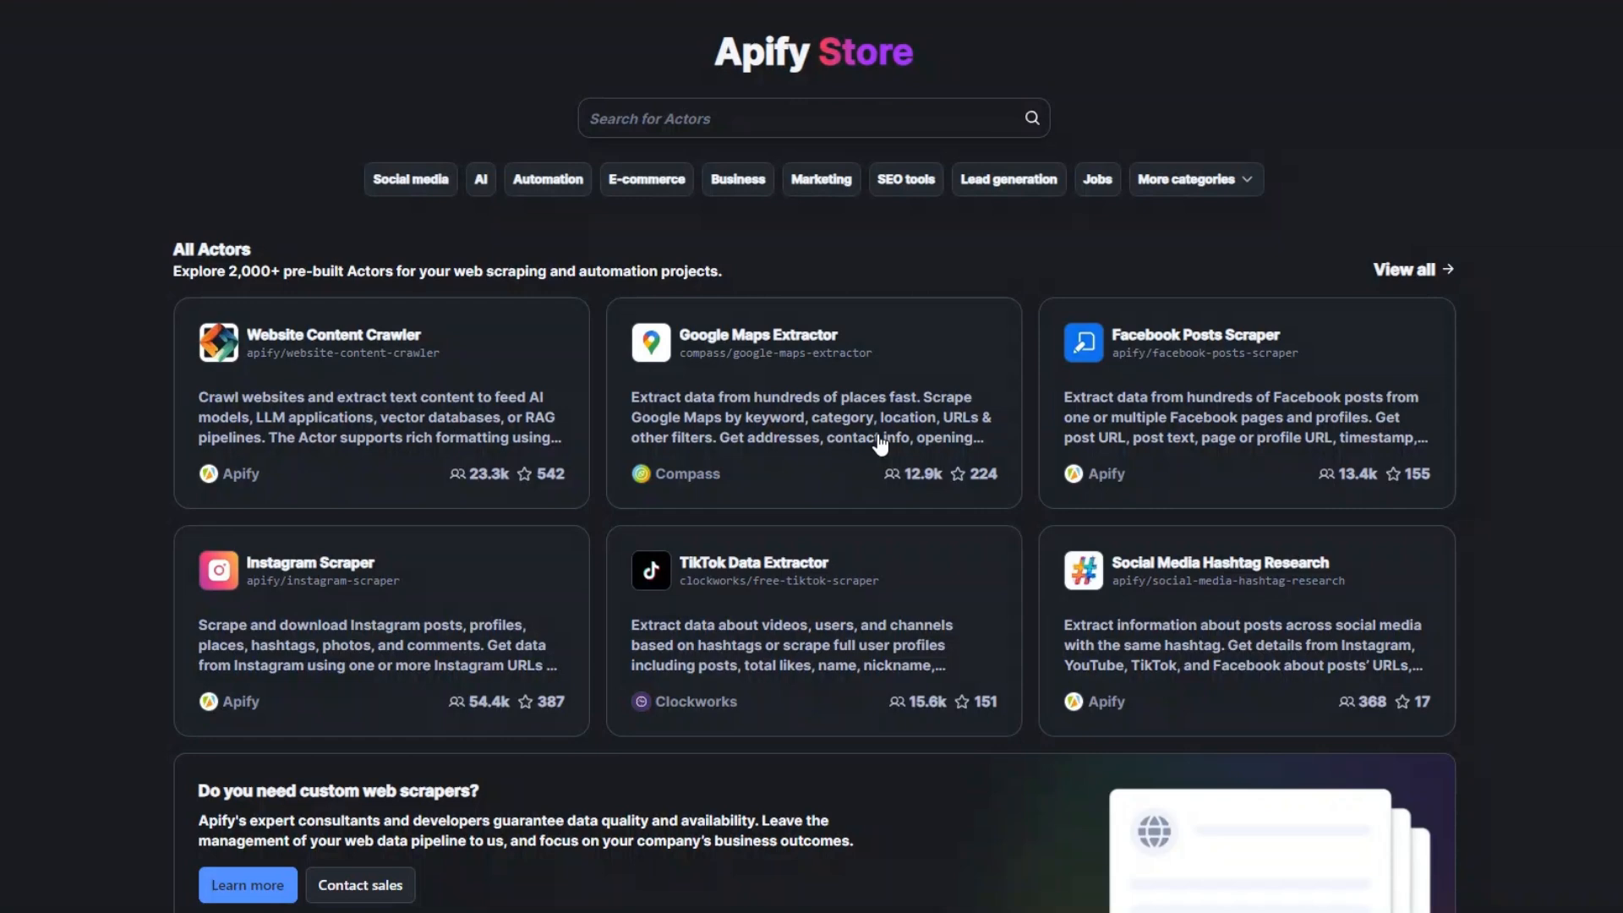
- Search the Apify Store for "youtube" and open the Fast Youtube Channel Scraper actor
{"action": "left_click", "coordinate": [795, 116]}
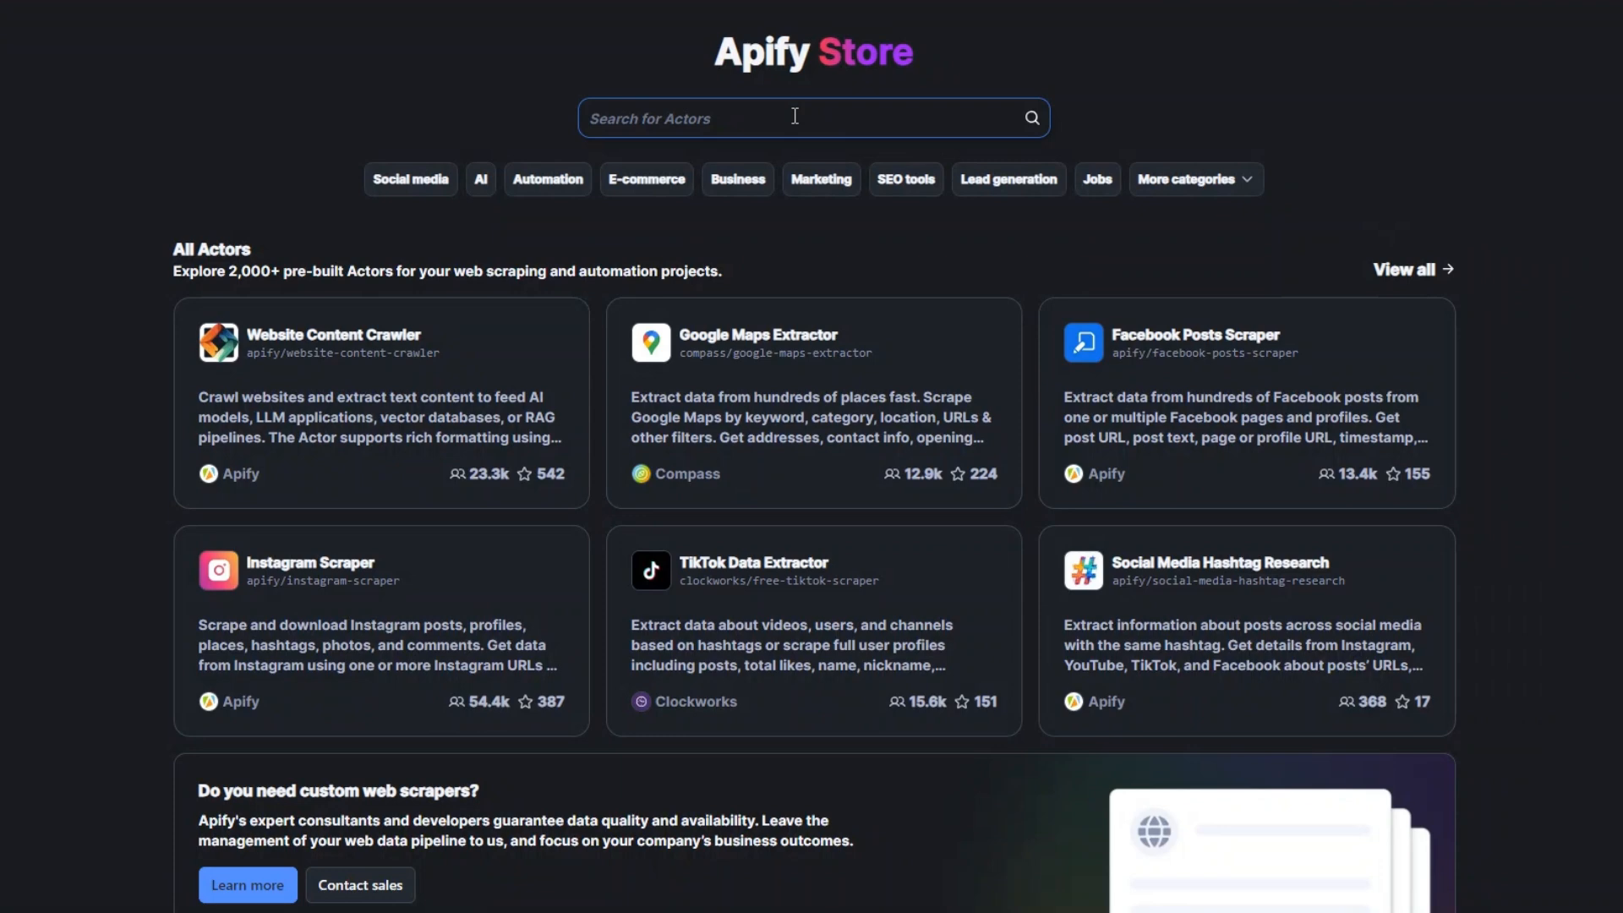
{"action": "type", "text": "youtube"}
{"action": "left_click", "coordinate": [1032, 119]}
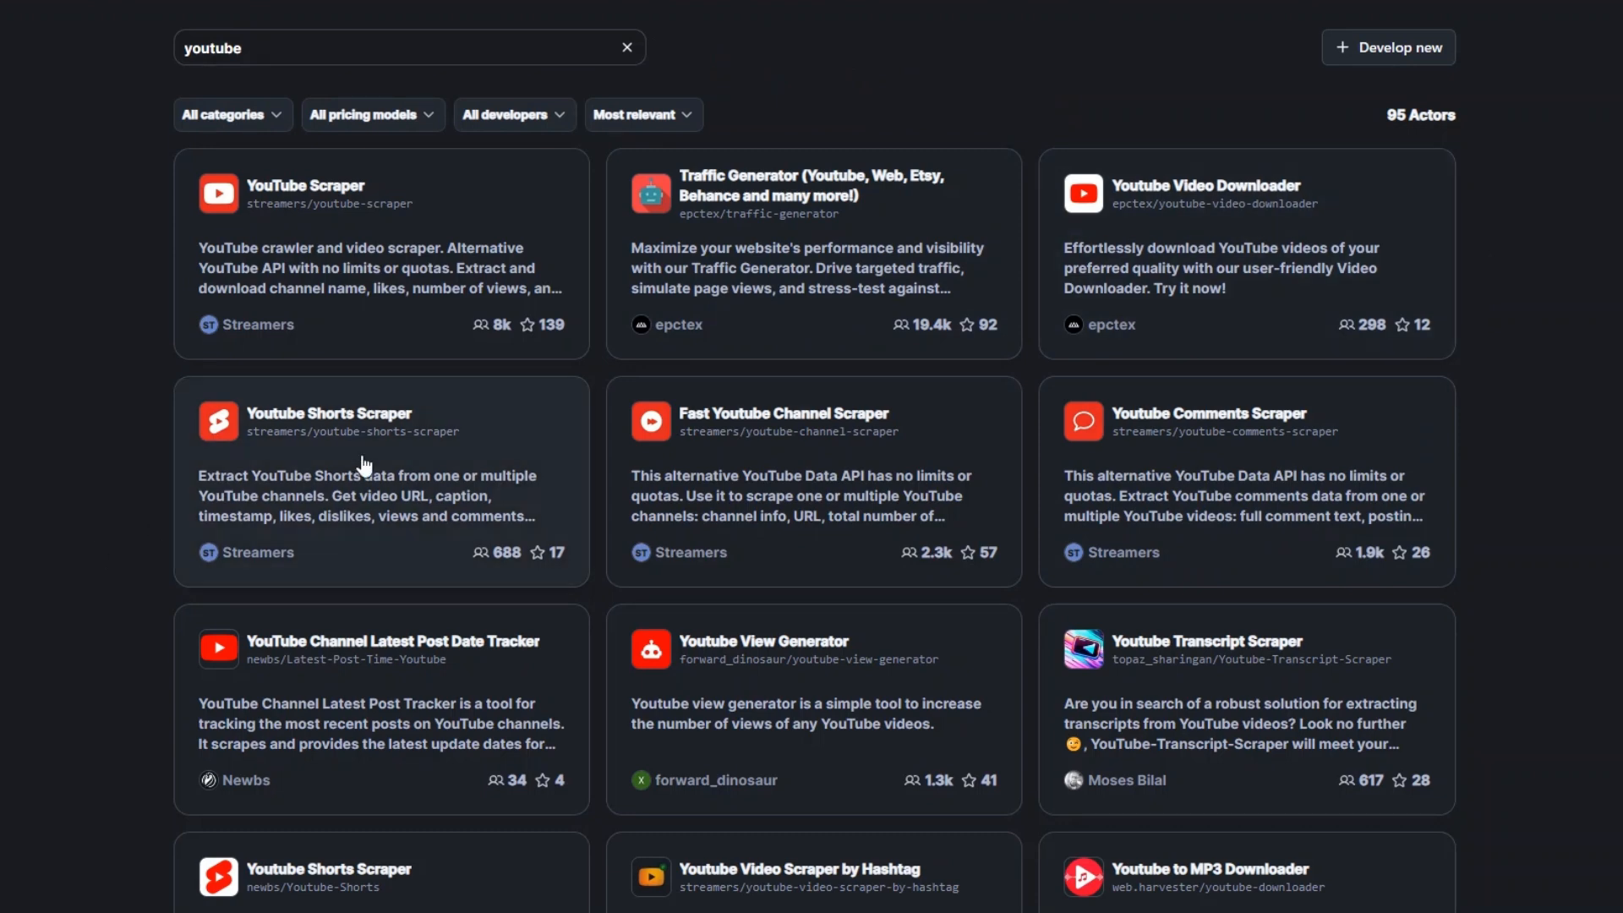
{"action": "scroll", "coordinate": [1243, 431], "scroll_direction": "down", "scroll_amount": 4}
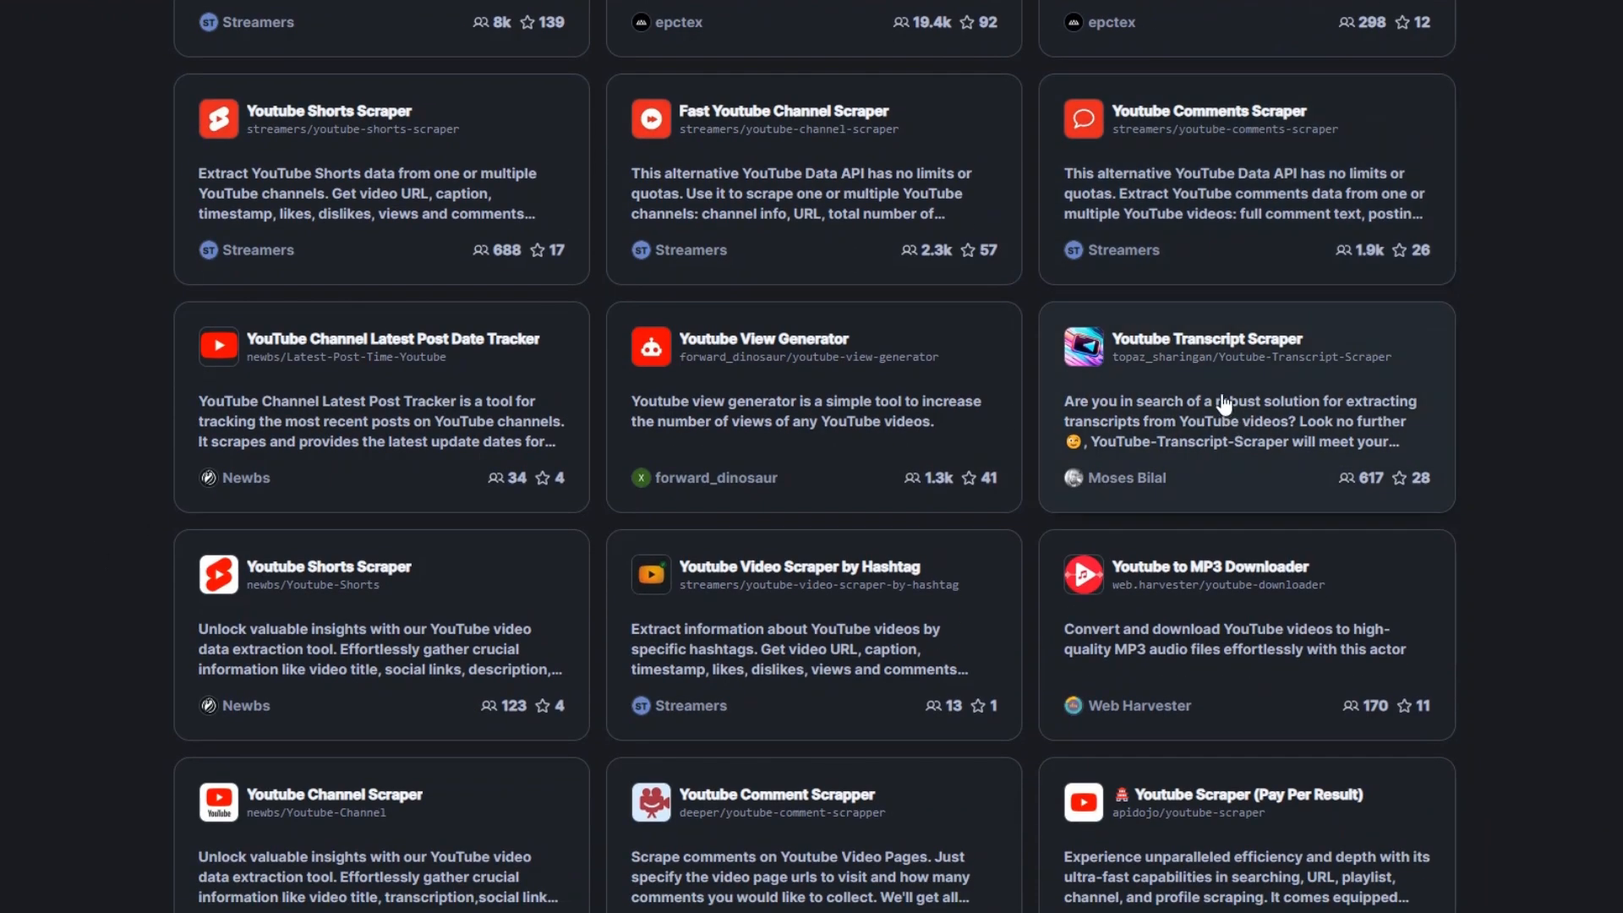
{"action": "scroll", "coordinate": [850, 343], "scroll_direction": "down", "scroll_amount": 10}
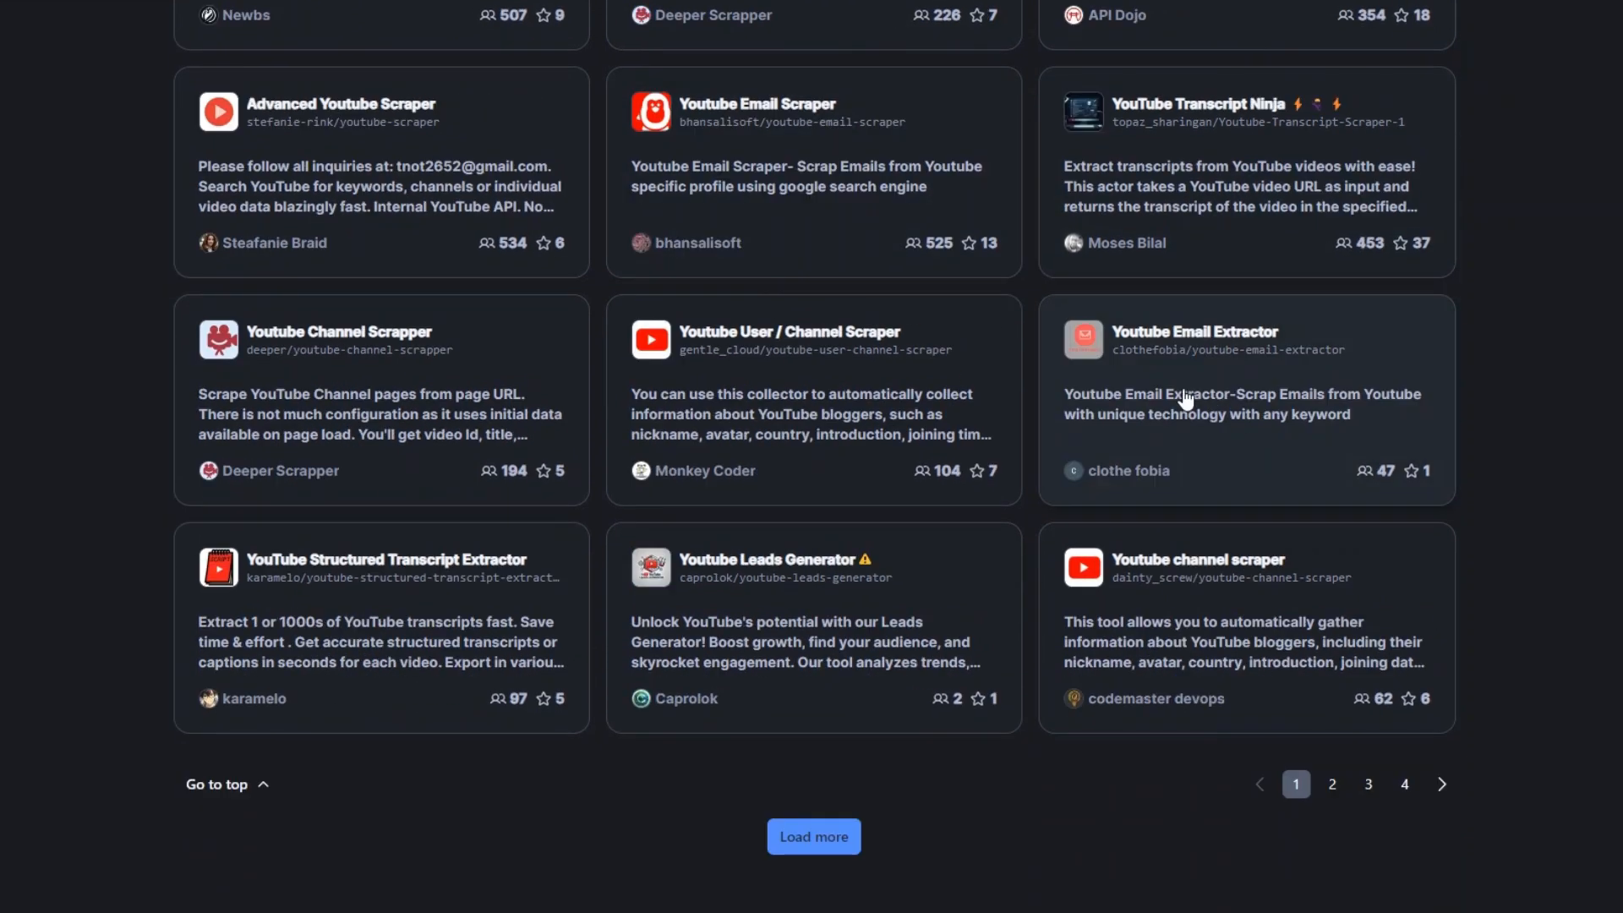
{"action": "scroll", "coordinate": [1191, 473], "scroll_direction": "up", "scroll_amount": 14}
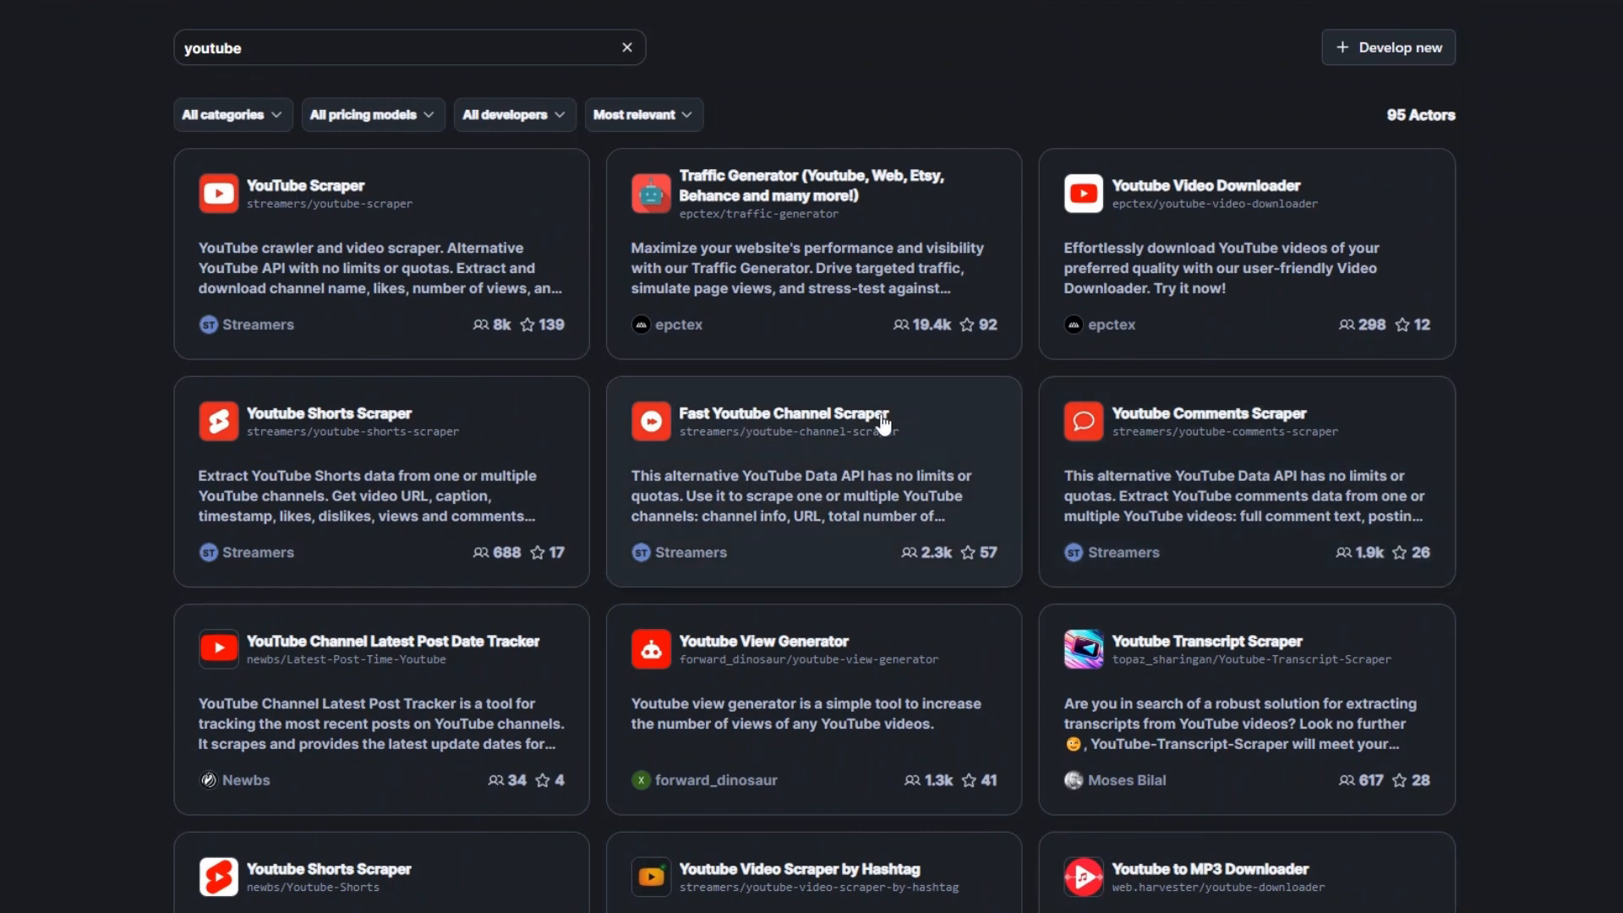
{"action": "left_click", "coordinate": [863, 427]}
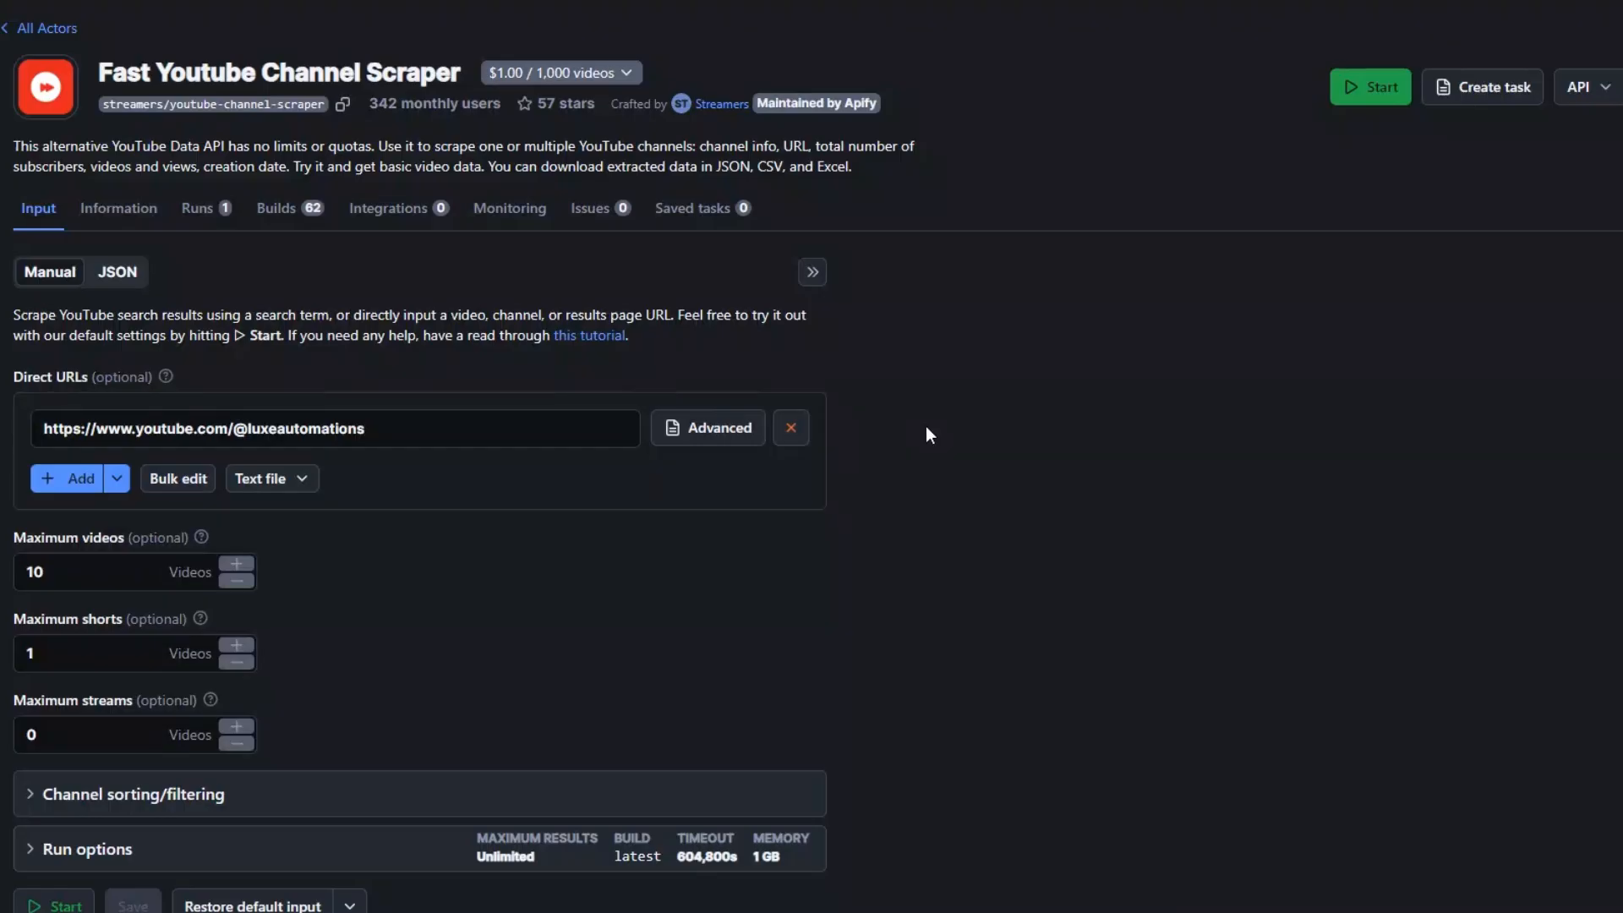
- Check the channel handle in the direct URL and set the scraper's maximum videos to 20
{"action": "left_click", "coordinate": [490, 429]}
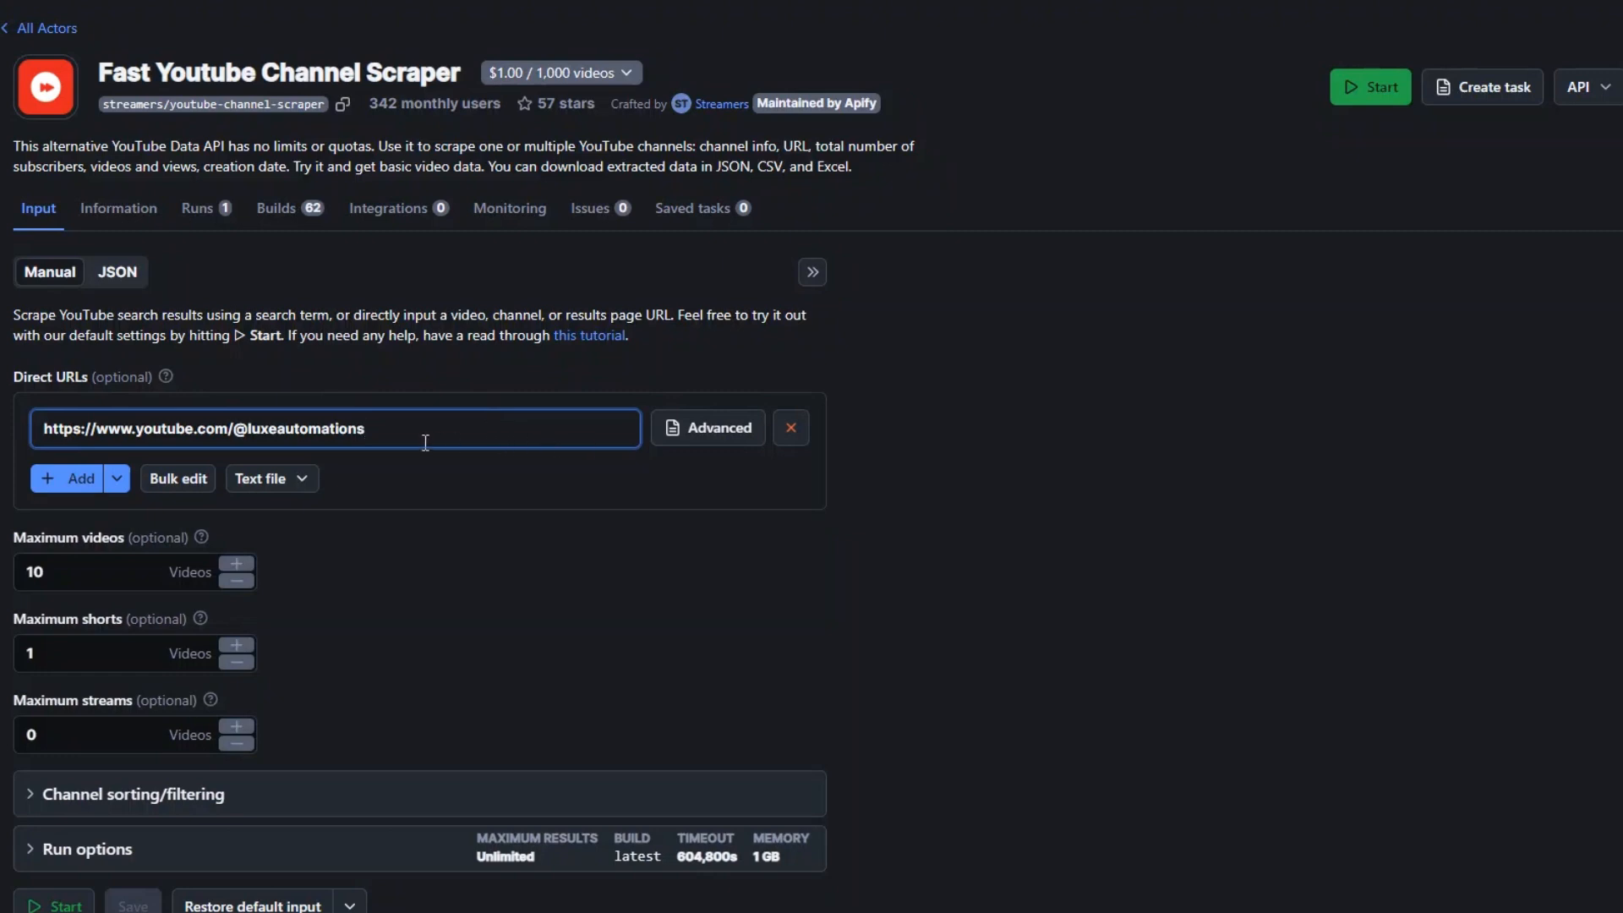
{"action": "left_click_drag", "start_coordinate": [249, 427], "coordinate": [442, 439]}
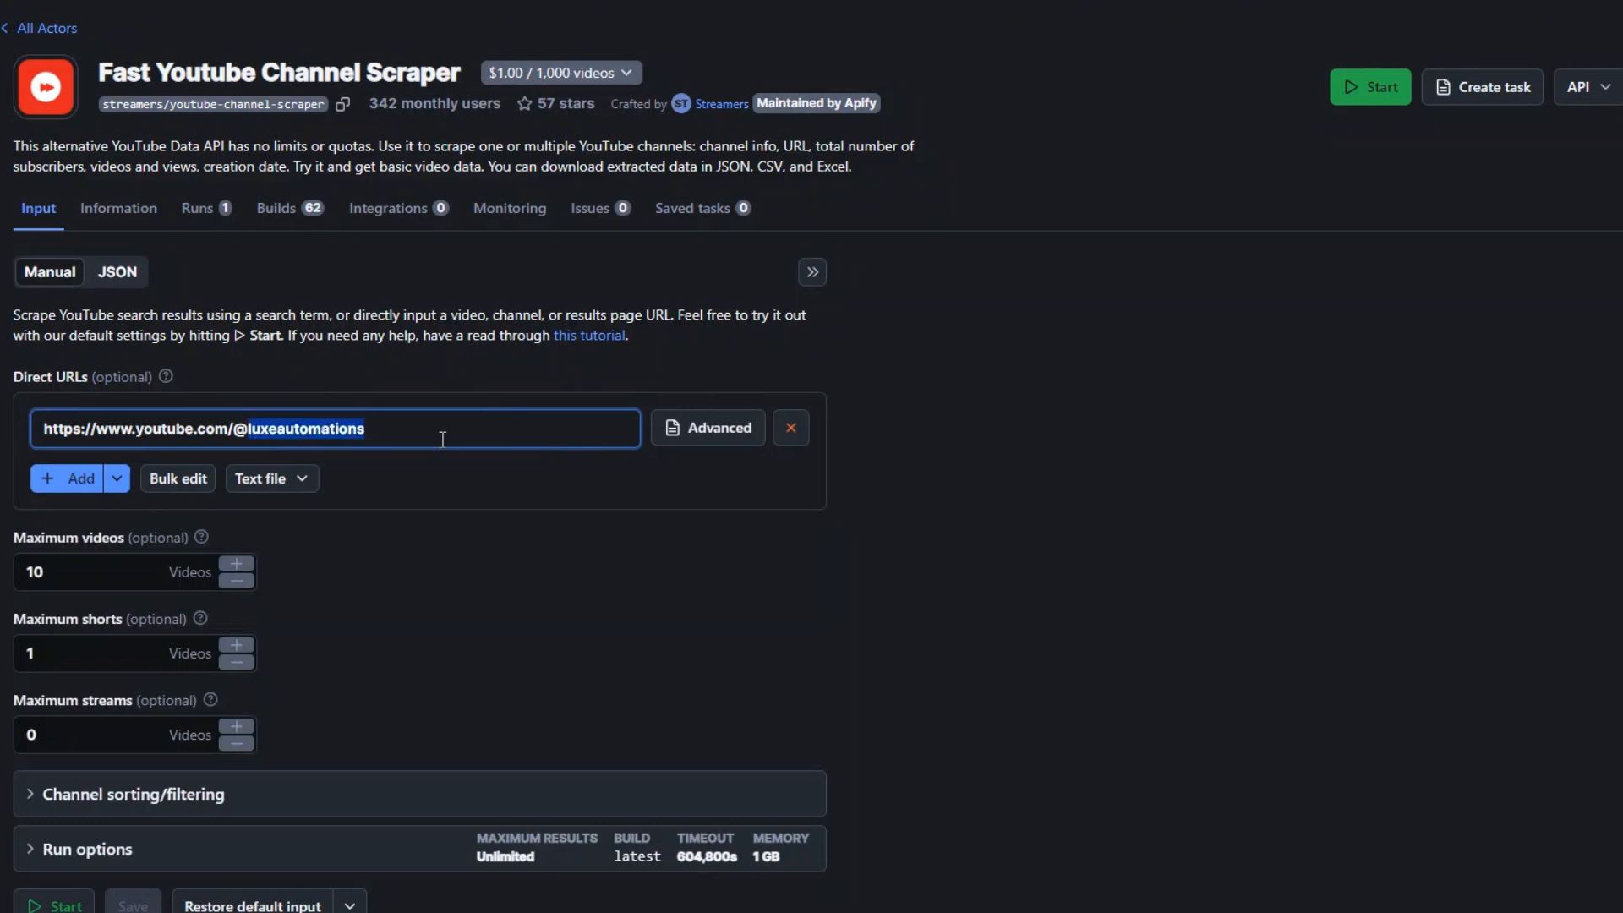
{"action": "left_click", "coordinate": [475, 539]}
{"action": "scroll", "coordinate": [494, 533], "scroll_direction": "down", "scroll_amount": 1}
{"action": "left_click", "coordinate": [88, 481]}
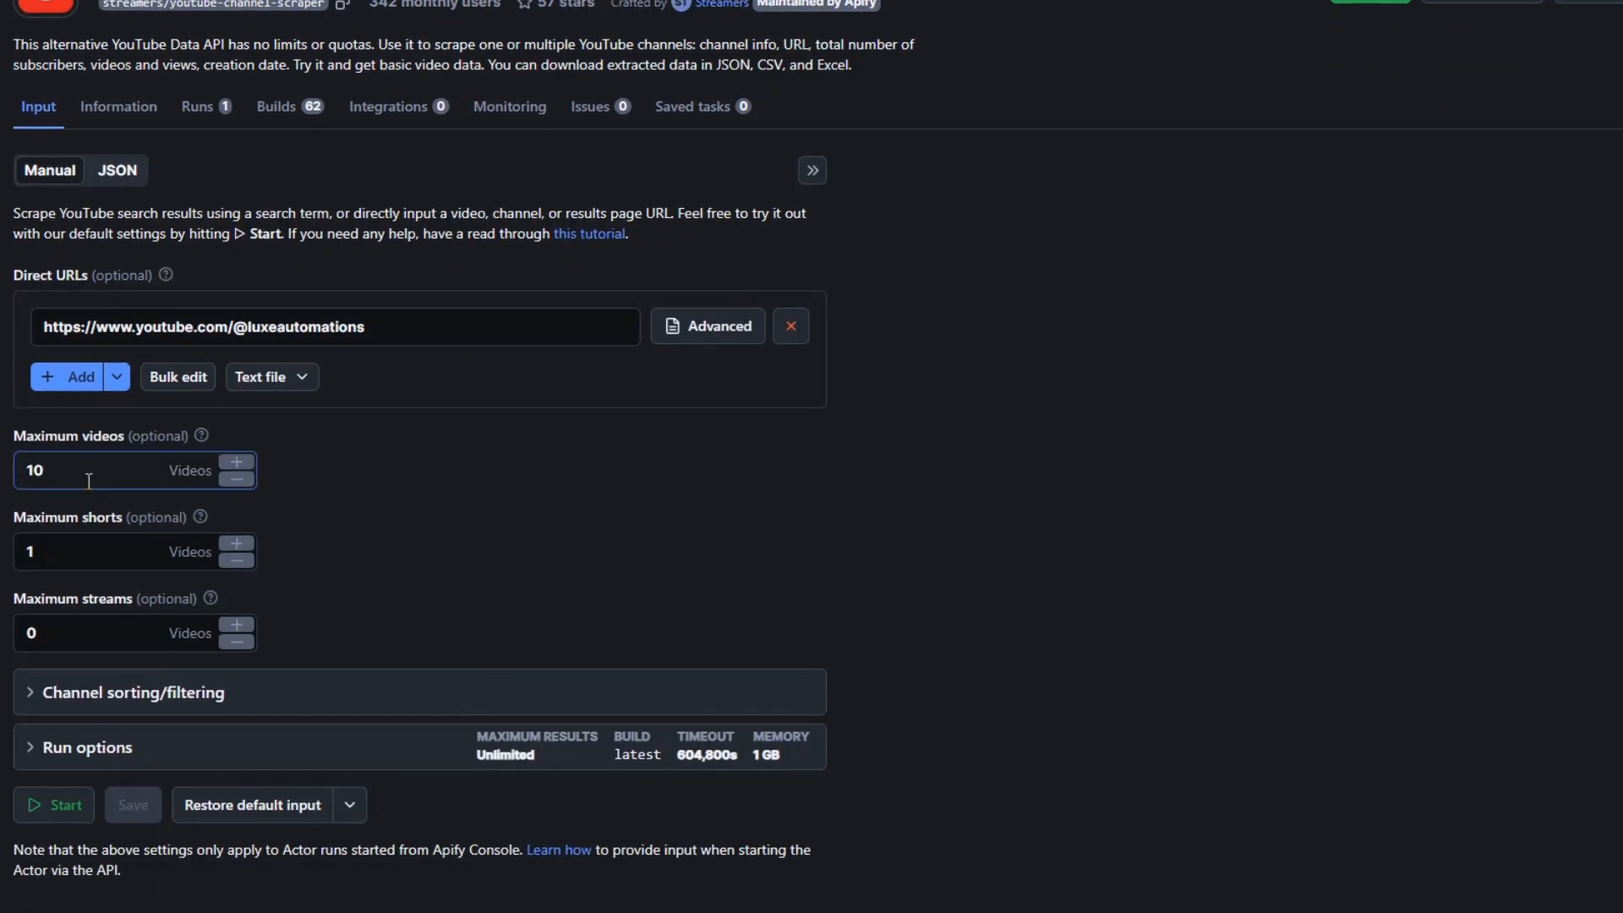
{"action": "left_click_drag", "start_coordinate": [119, 473], "coordinate": [8, 474]}
{"action": "type", "text": "20"}
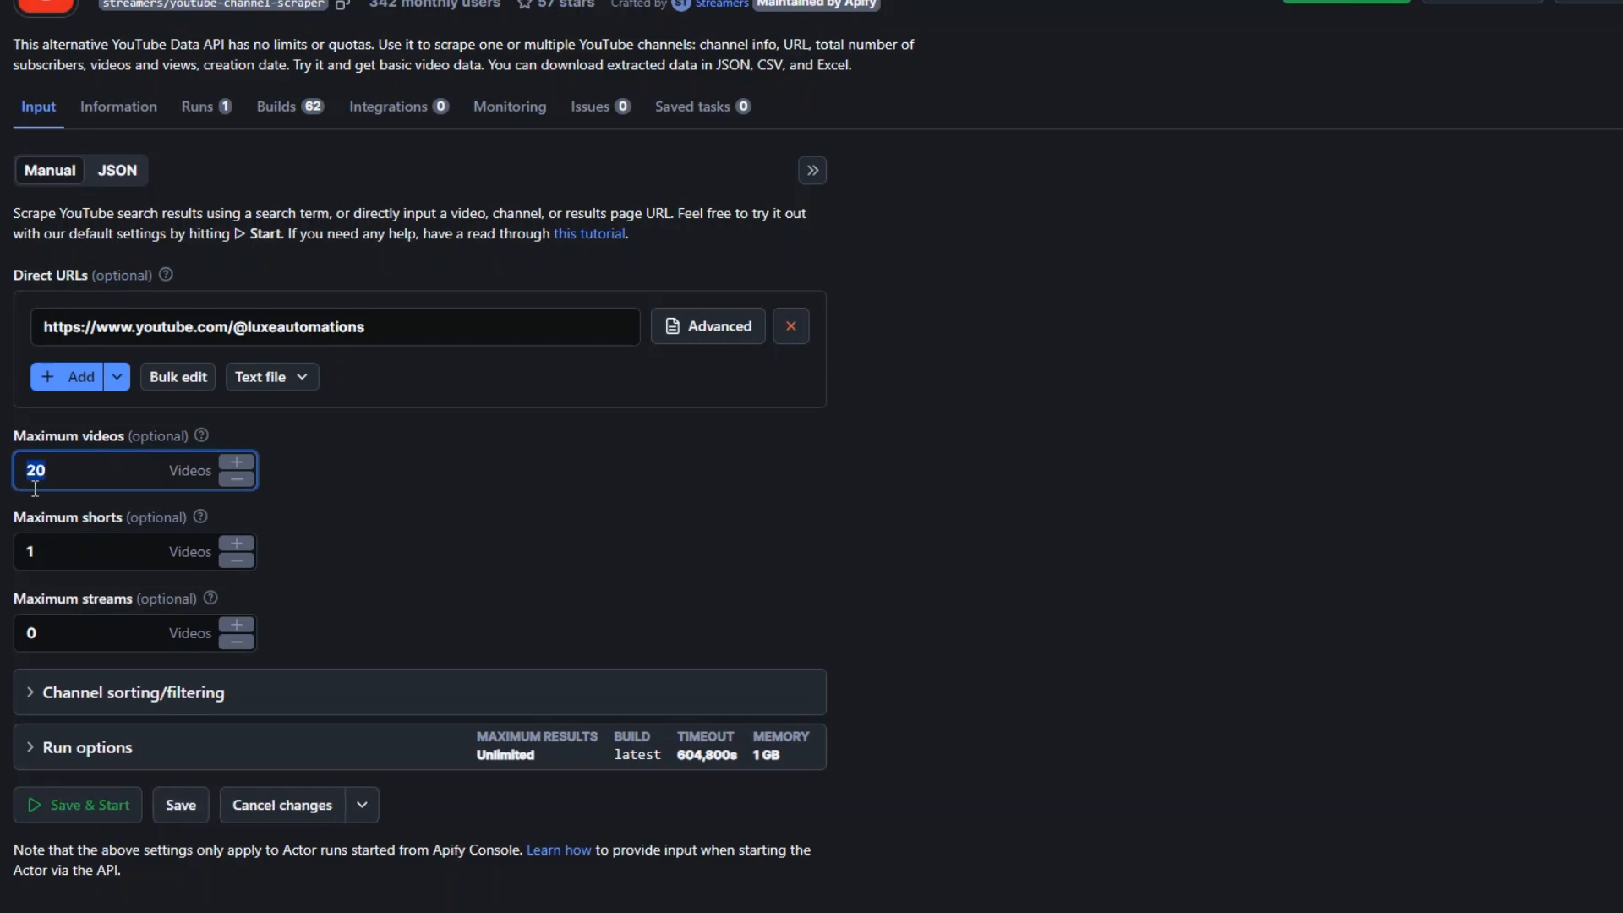
{"action": "left_click", "coordinate": [76, 549]}
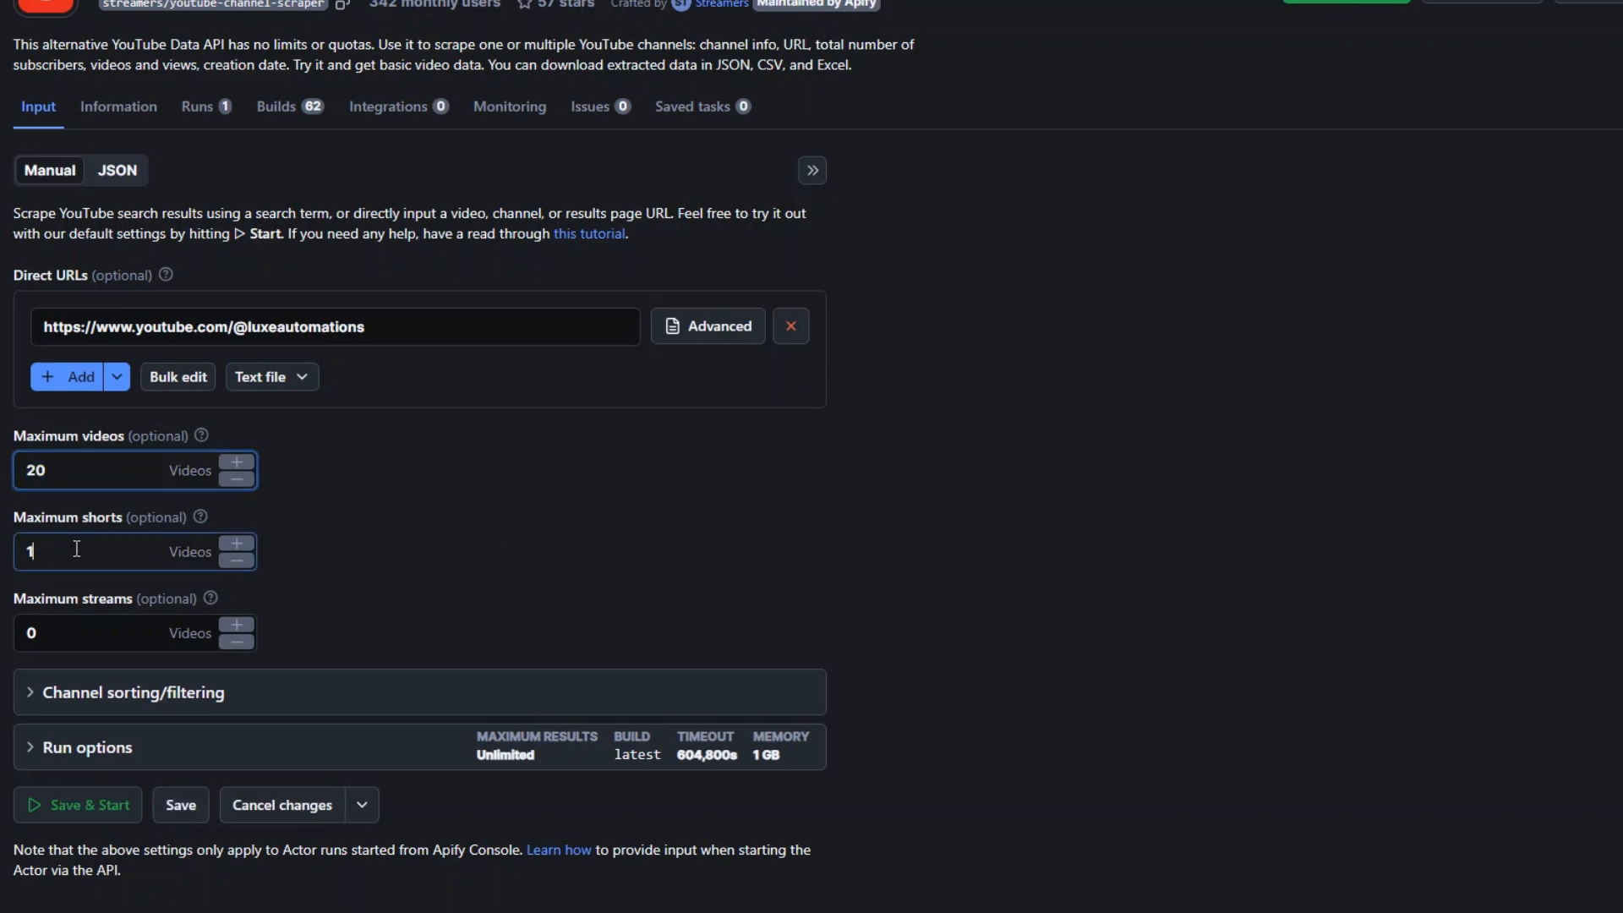
{"action": "left_click", "coordinate": [364, 560]}
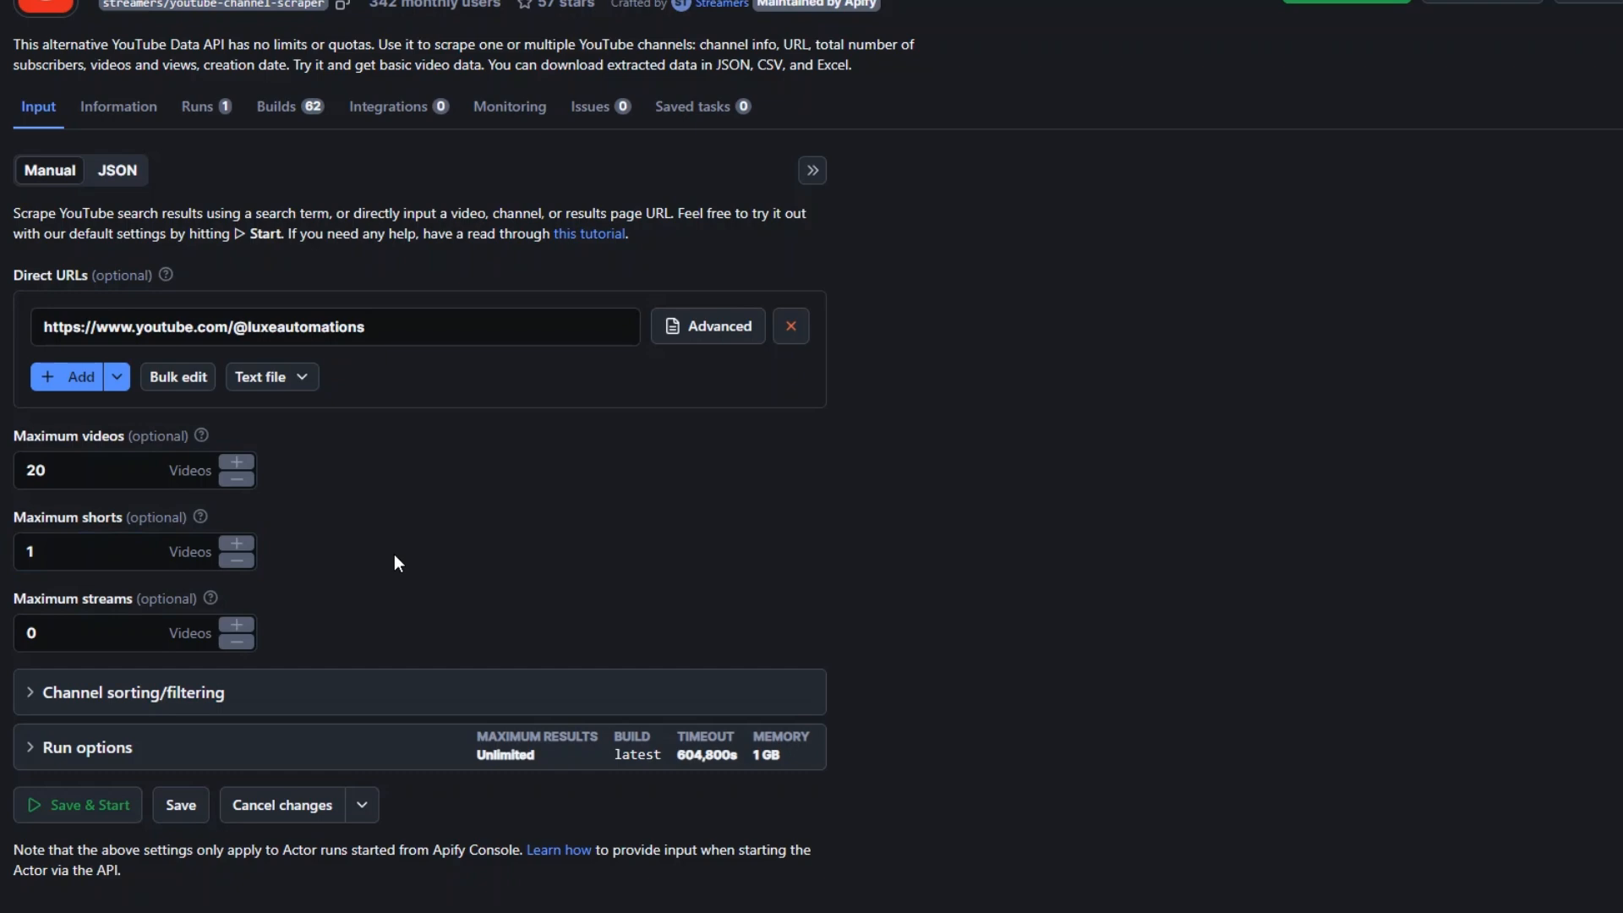
- Expand the channel sorting/filtering settings, check the date filter, and choose Popular as the sort order
{"action": "scroll", "coordinate": [398, 561], "scroll_direction": "down", "scroll_amount": 1}
{"action": "left_click", "coordinate": [33, 663]}
{"action": "scroll", "coordinate": [555, 548], "scroll_direction": "down", "scroll_amount": 4}
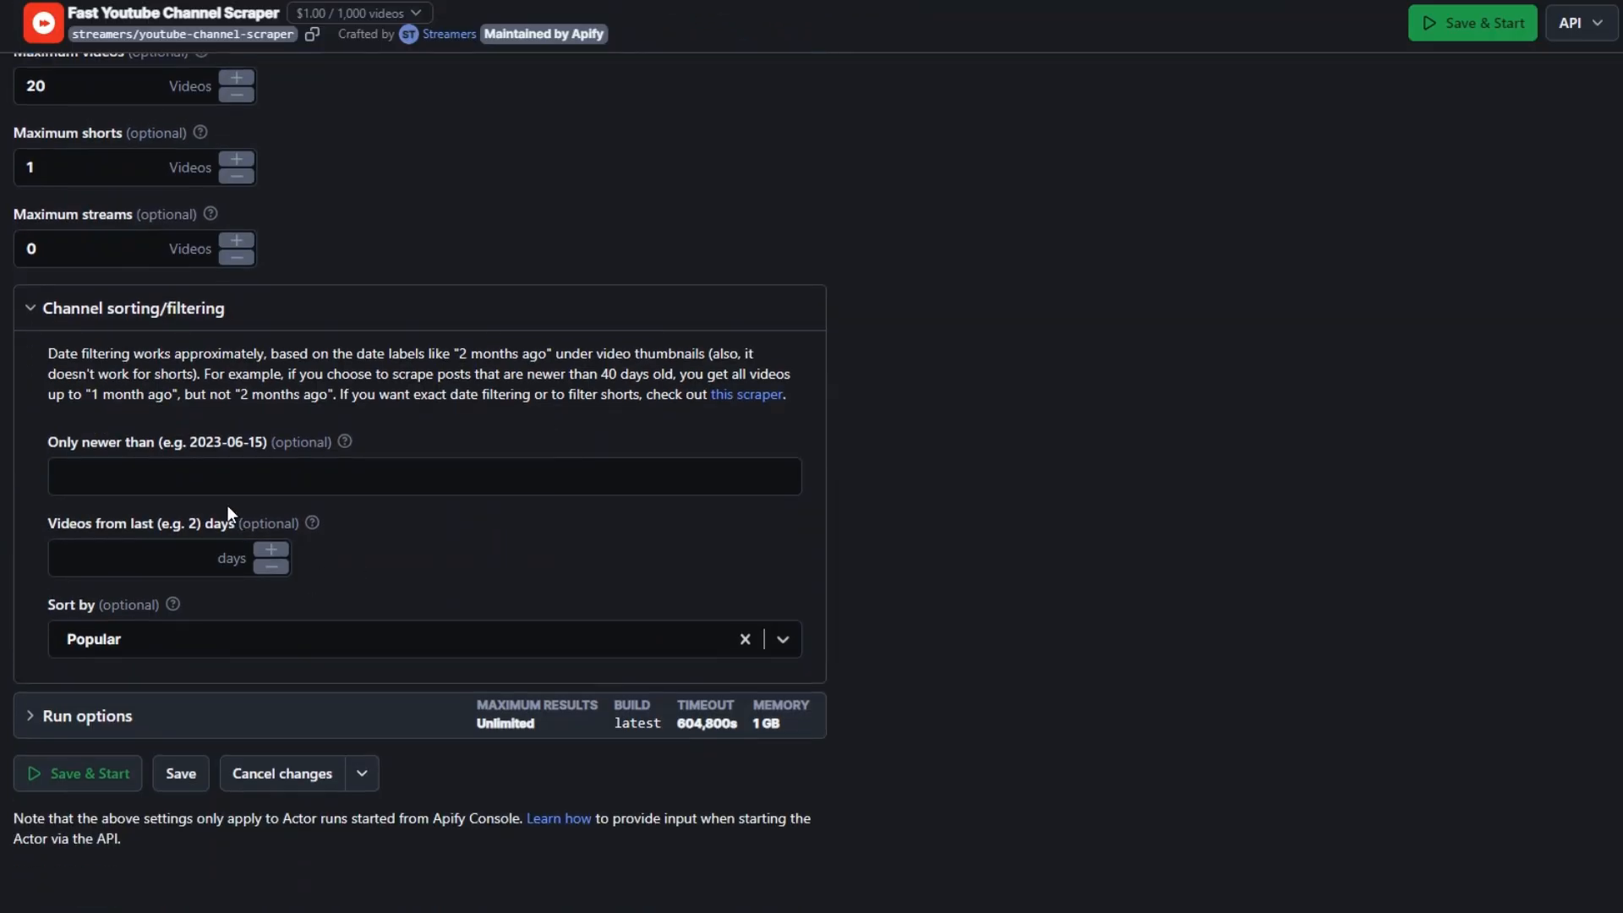
{"action": "left_click", "coordinate": [208, 475]}
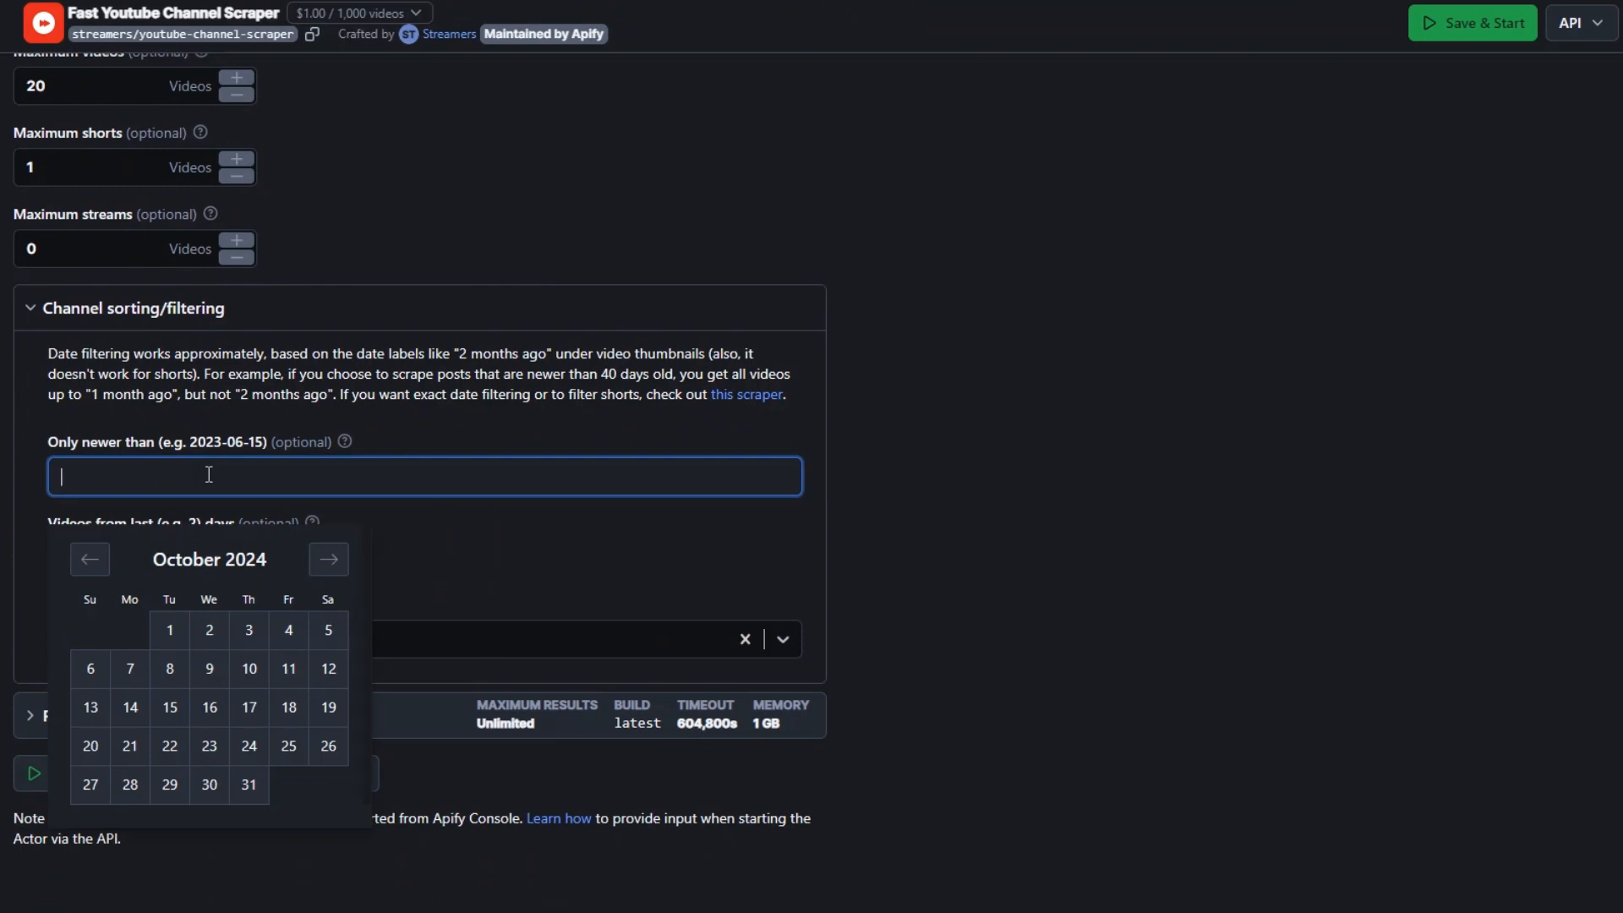
{"action": "left_click", "coordinate": [478, 563]}
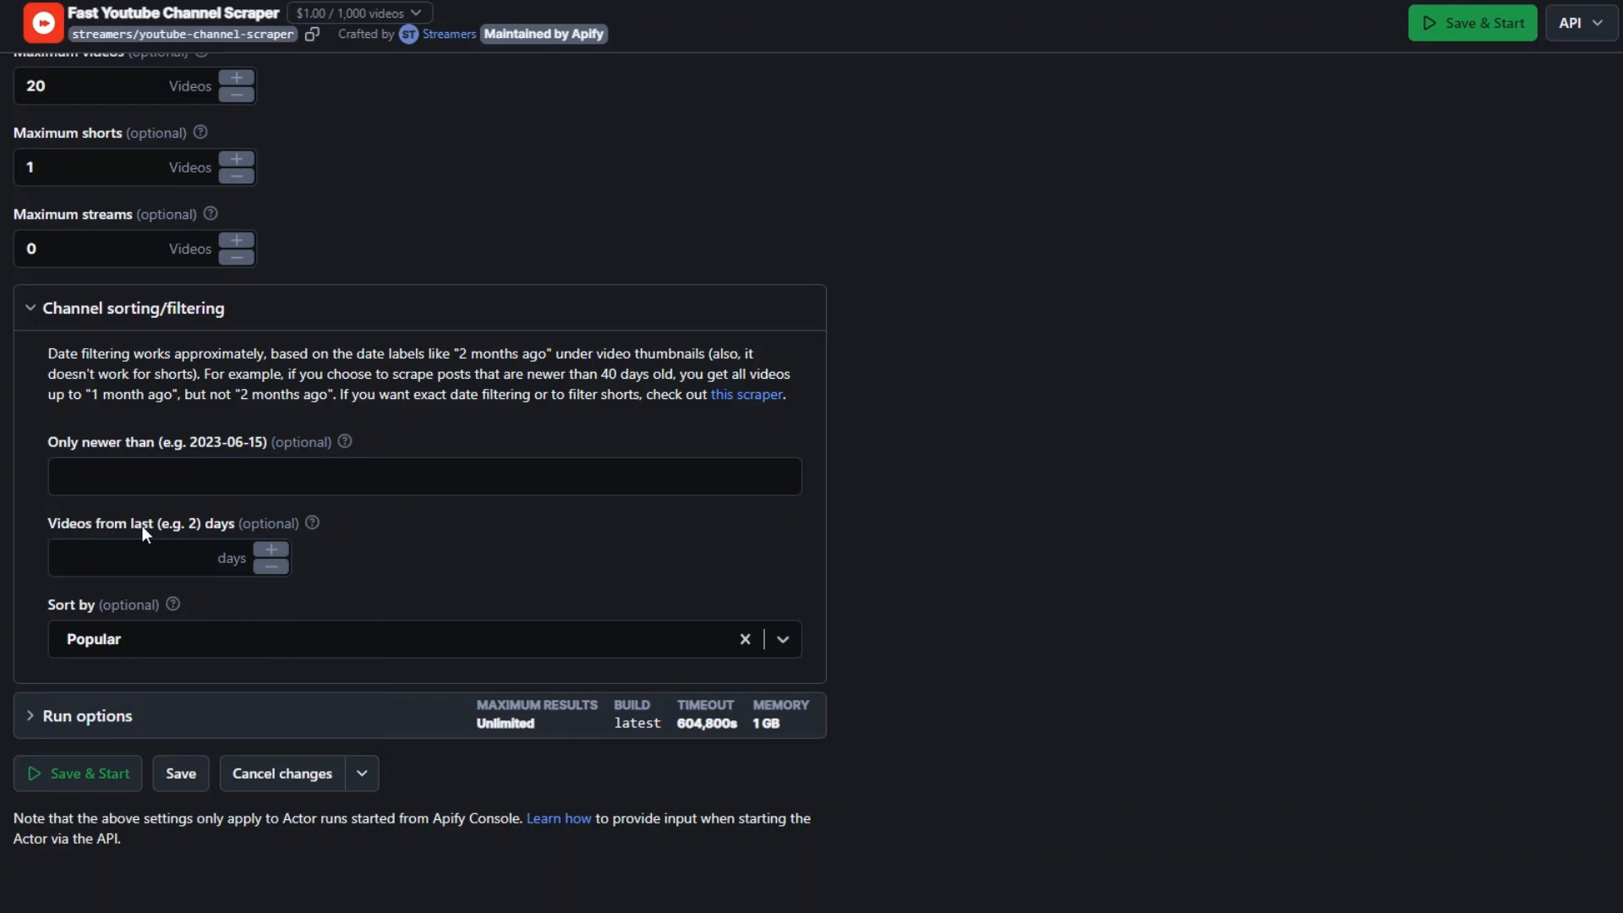
{"action": "left_click", "coordinate": [218, 639]}
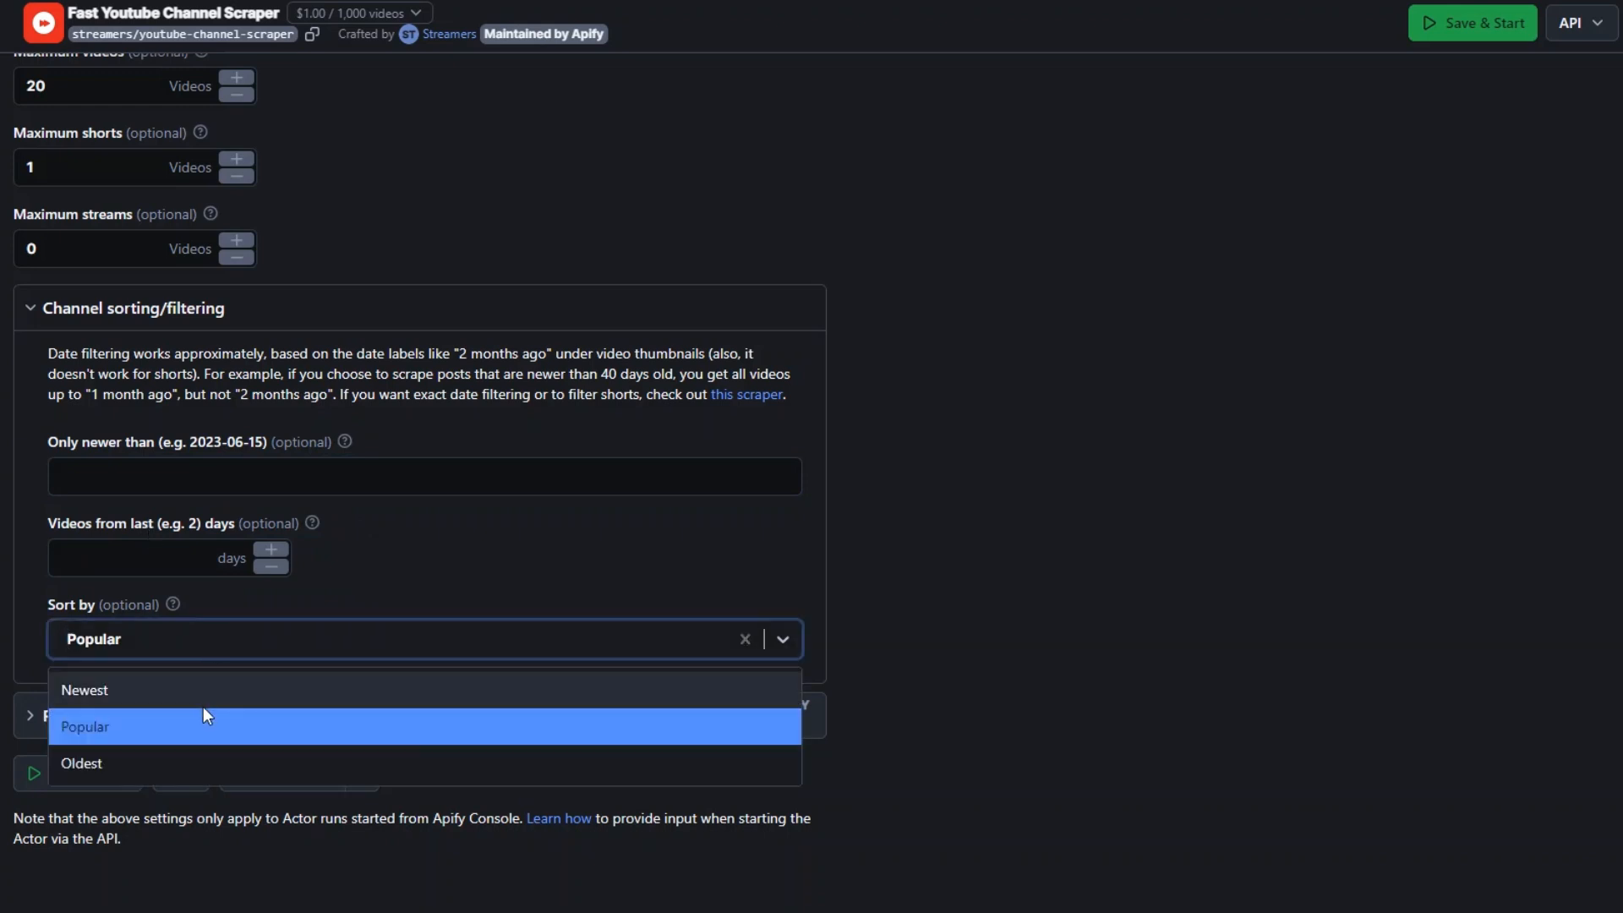
{"action": "left_click", "coordinate": [223, 730]}
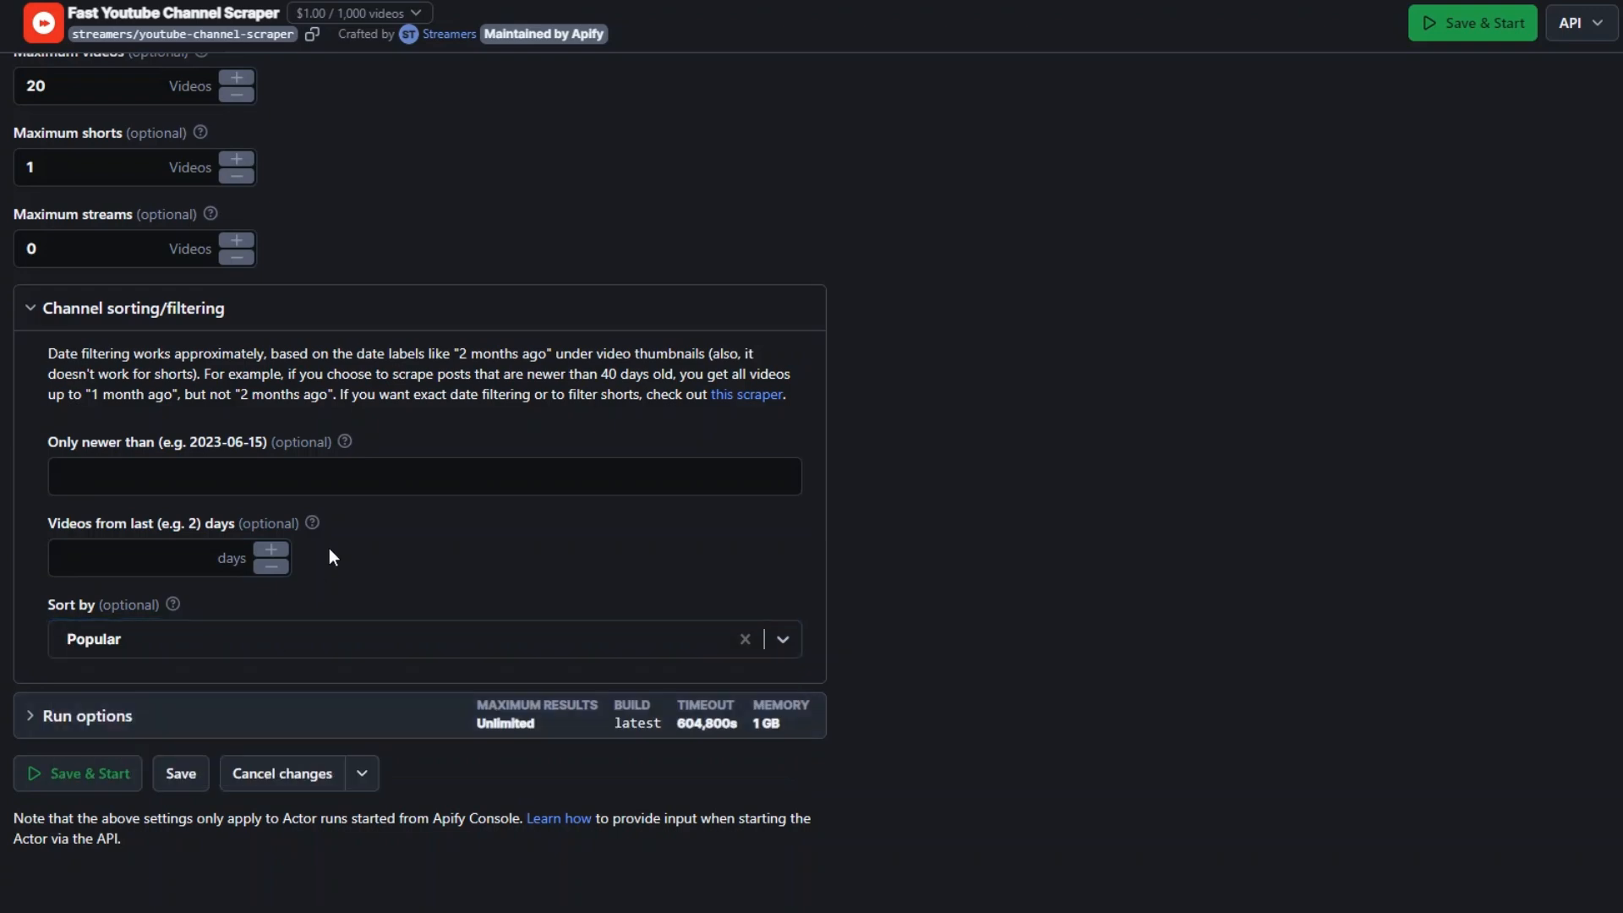
- Recheck the channel URL, then save the input and start the scraper run
{"action": "scroll", "coordinate": [496, 519], "scroll_direction": "up", "scroll_amount": 5}
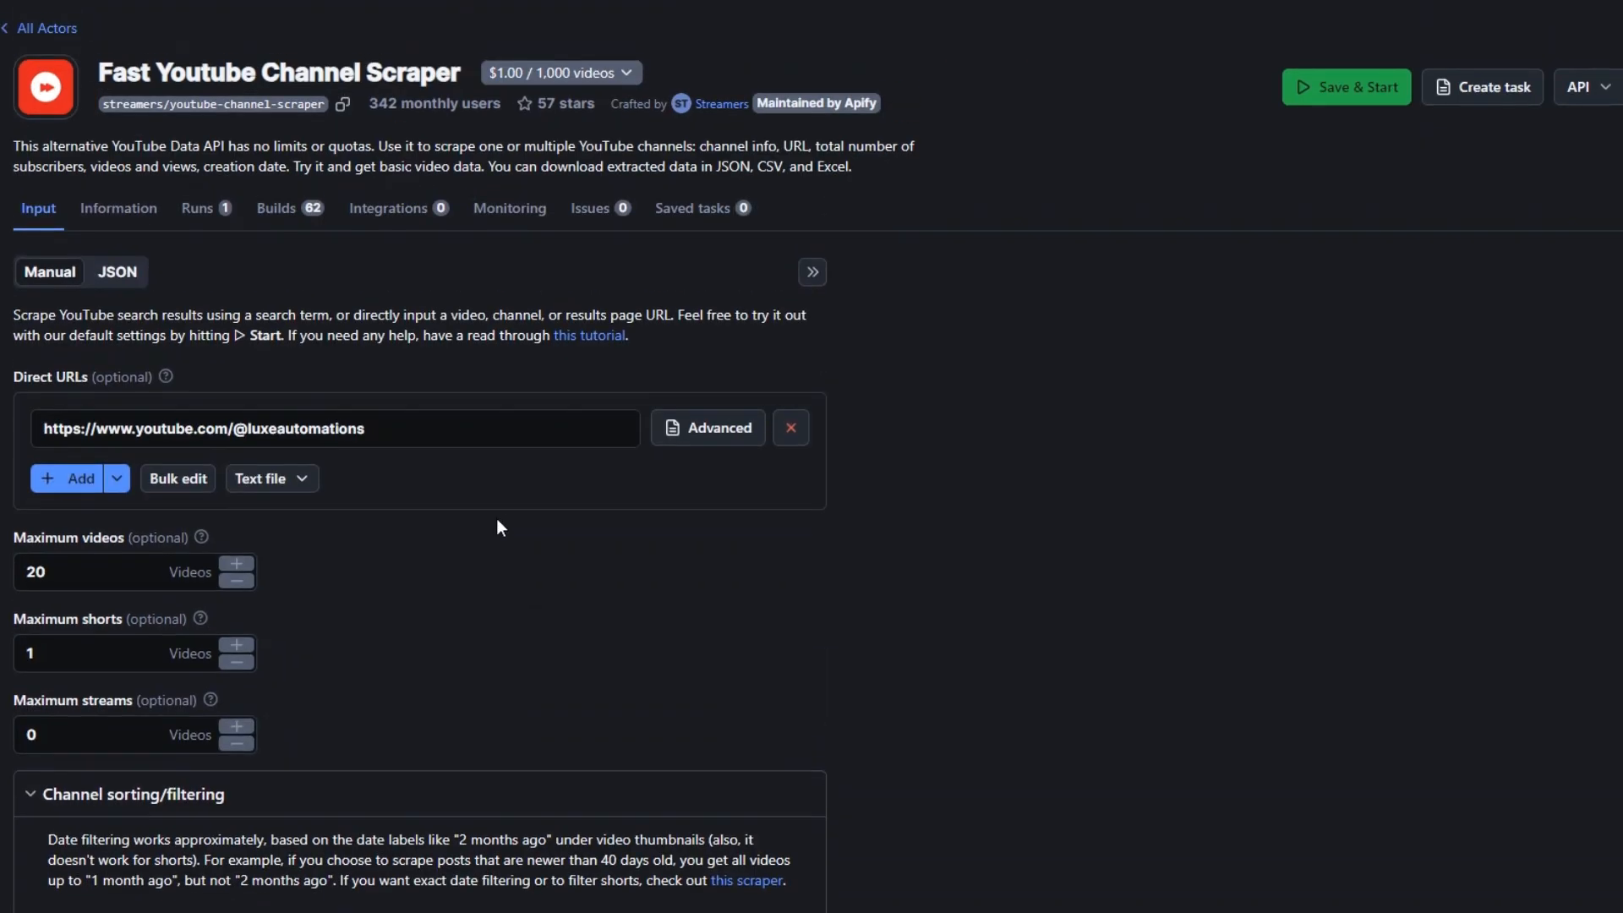
{"action": "left_click_drag", "start_coordinate": [377, 433], "coordinate": [246, 431]}
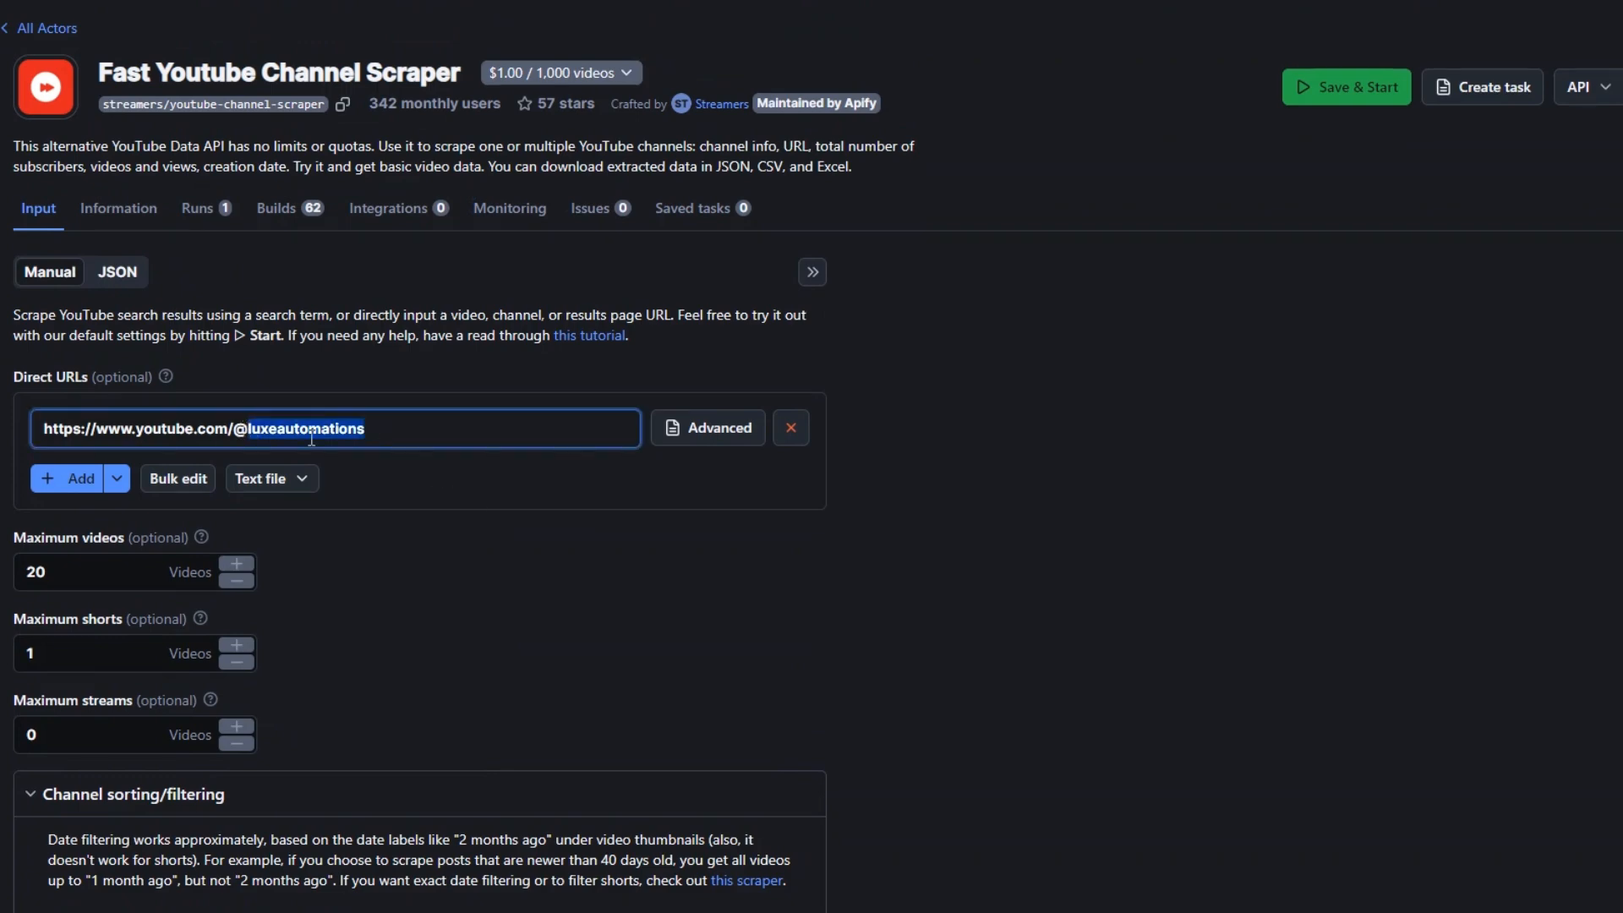
{"action": "left_click", "coordinate": [505, 544]}
{"action": "scroll", "coordinate": [505, 554], "scroll_direction": "down", "scroll_amount": 6}
{"action": "left_click", "coordinate": [105, 771]}
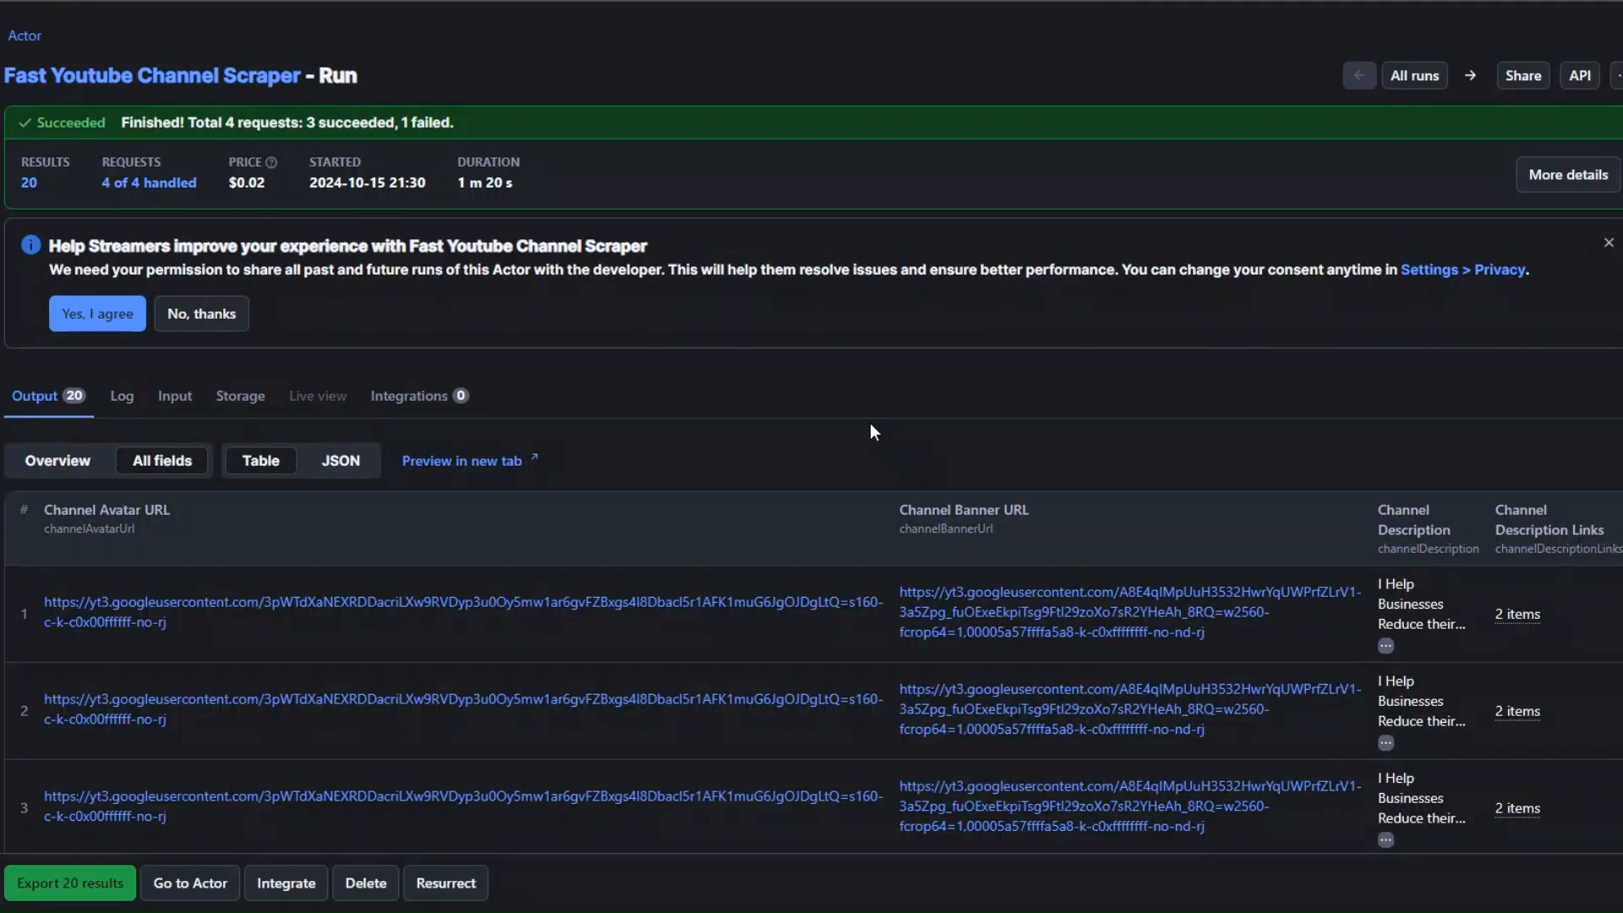
- Examine the channel and video fields in the finished run's output table
{"action": "scroll", "coordinate": [870, 427], "scroll_direction": "down", "scroll_amount": 2}
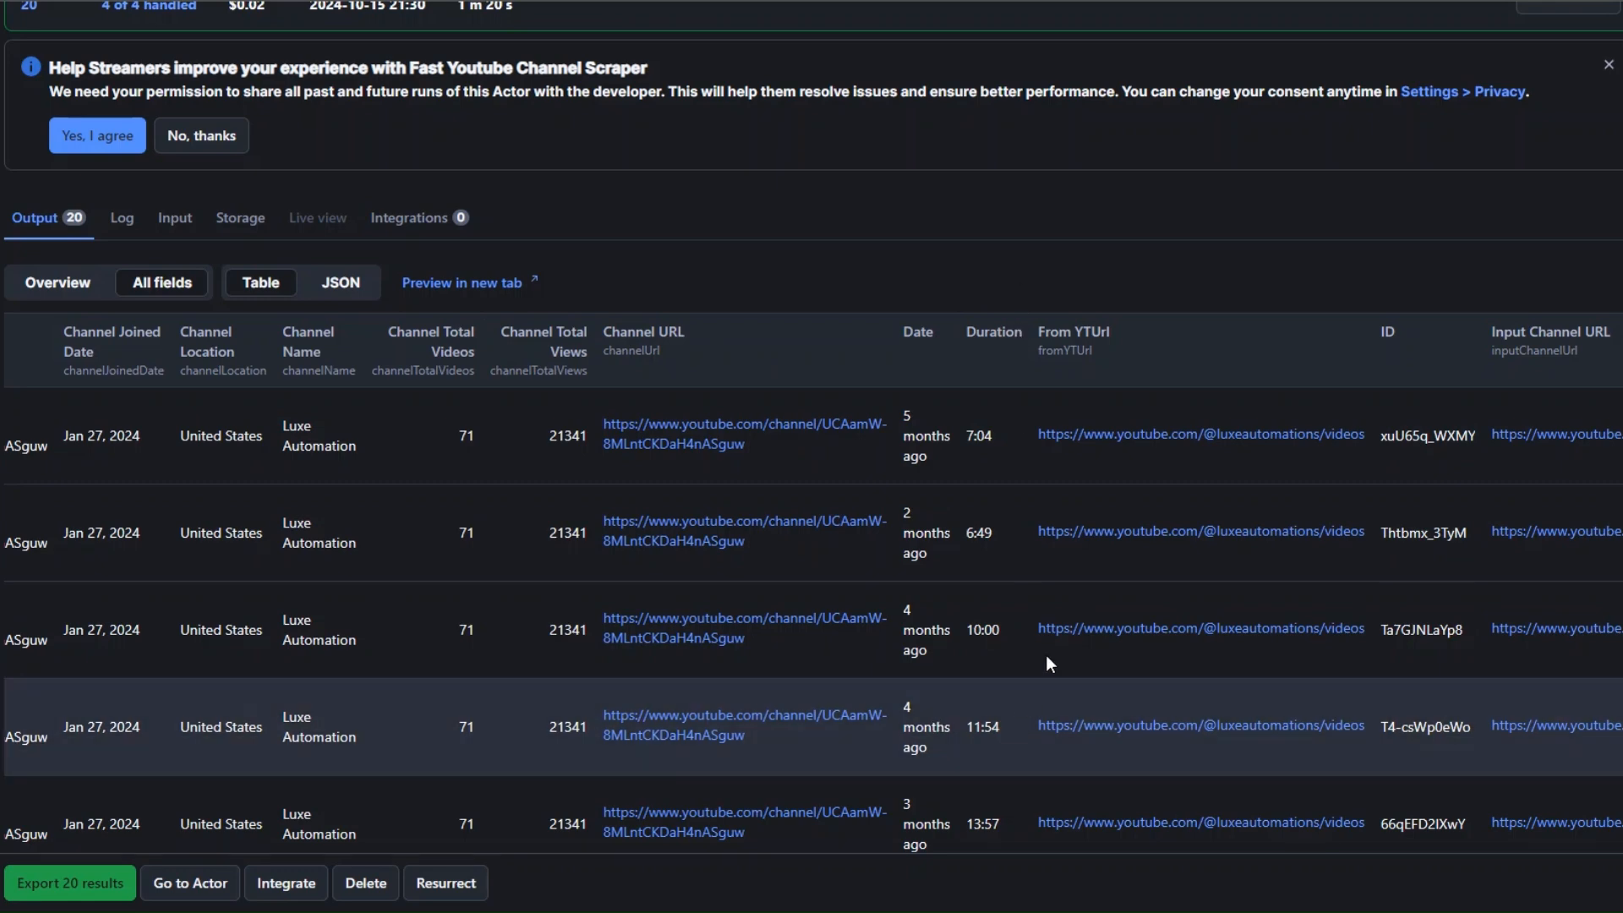
{"action": "scroll", "coordinate": [1422, 566], "scroll_direction": "right", "scroll_amount": 10}
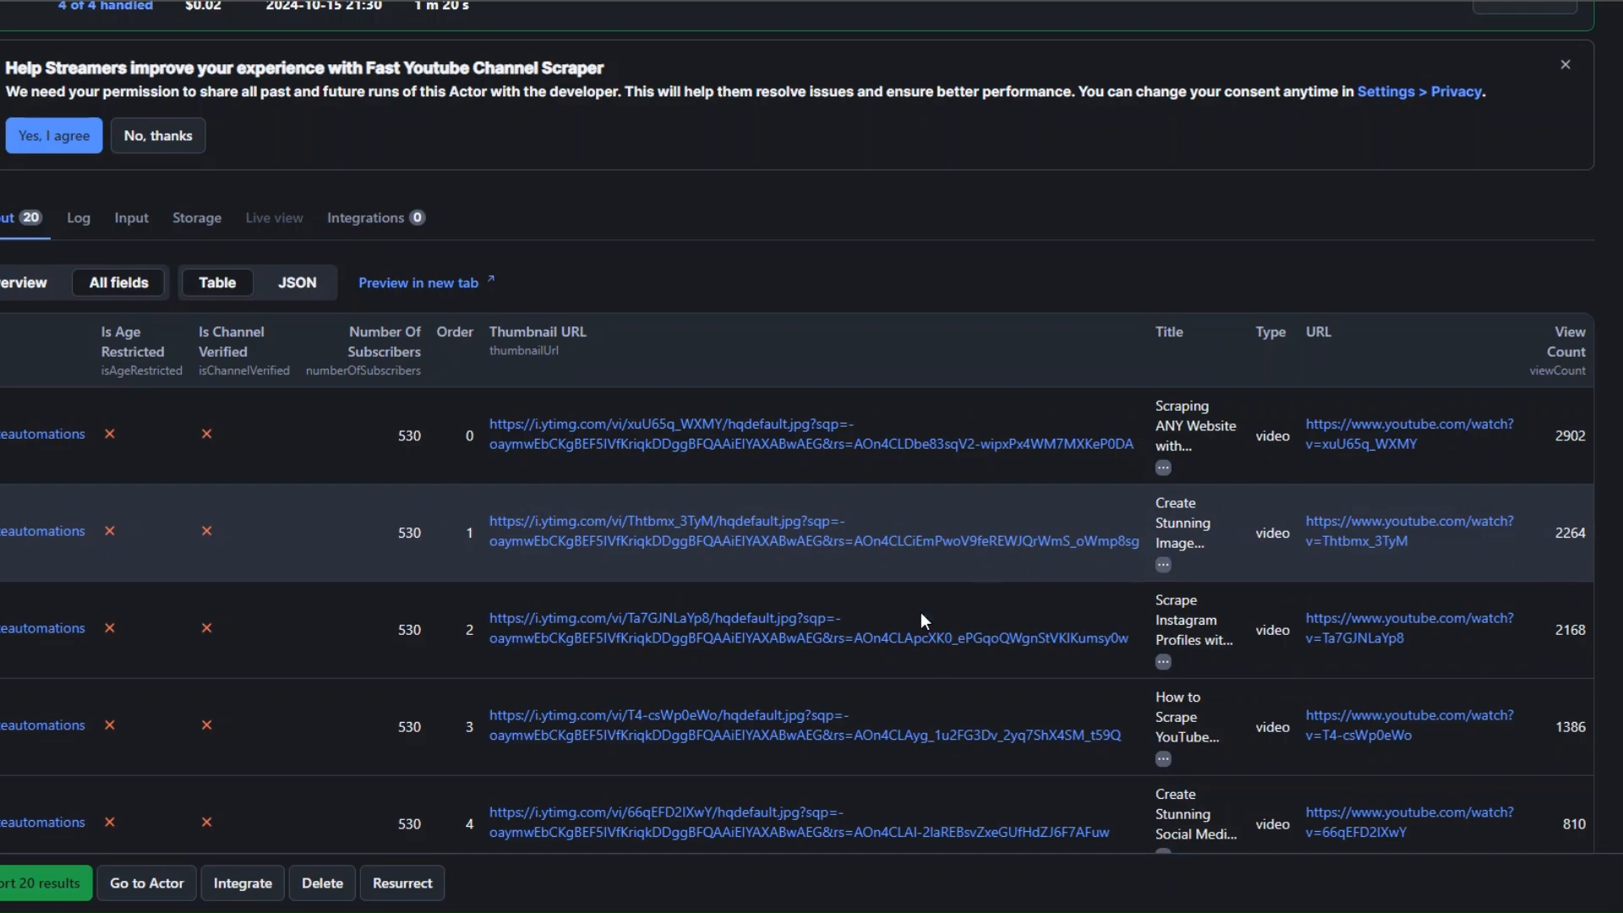
{"action": "scroll", "coordinate": [749, 431], "scroll_direction": "down", "scroll_amount": 5}
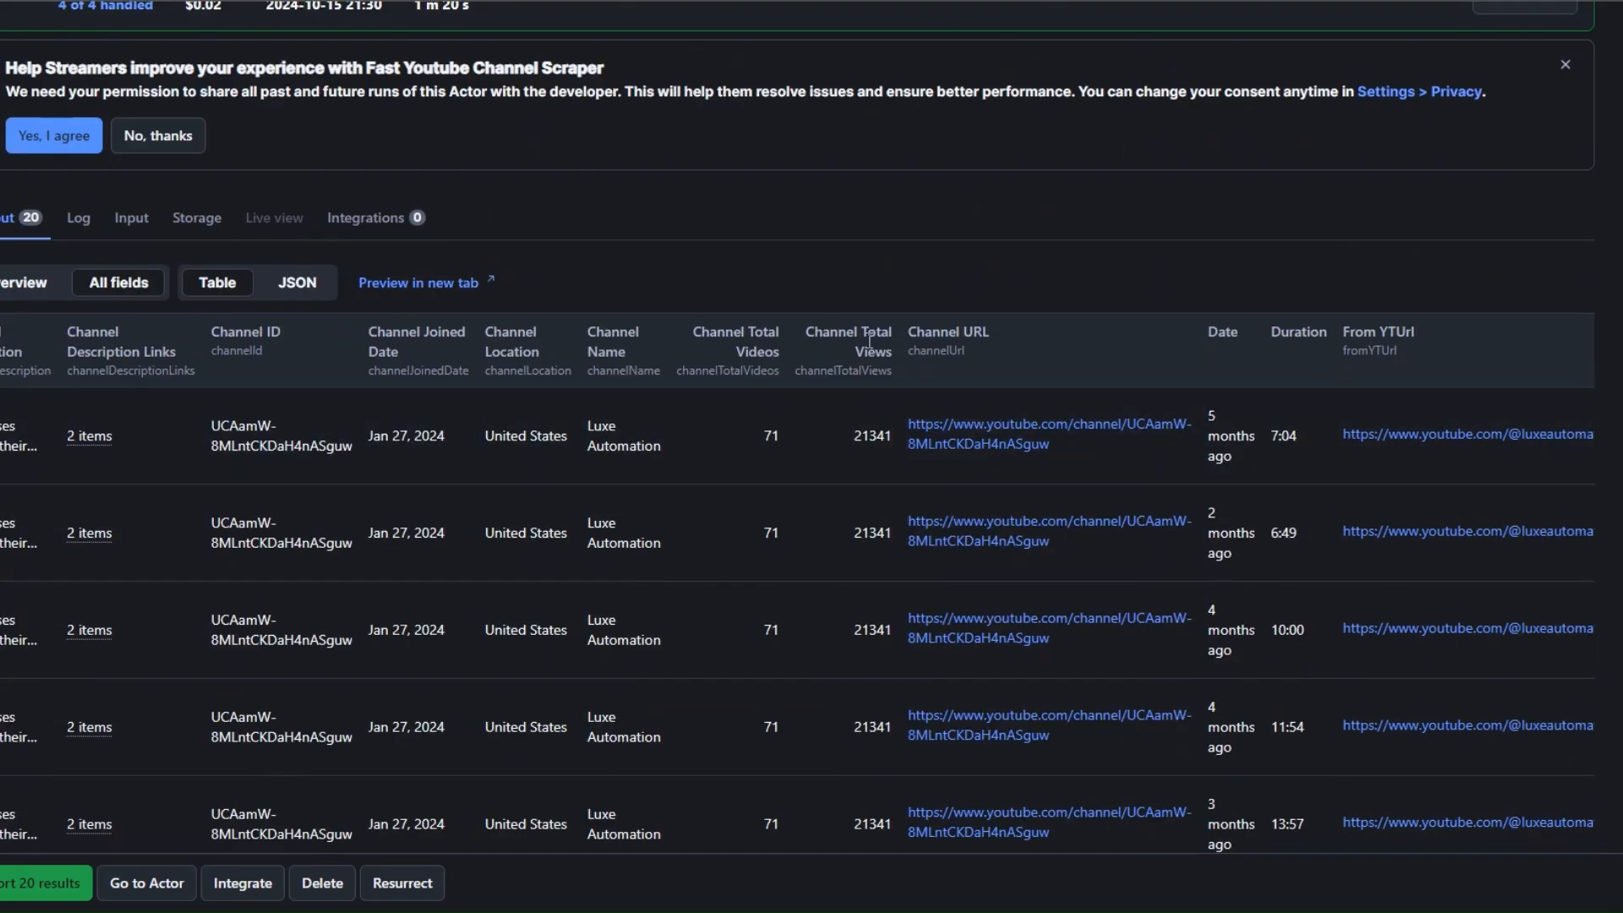
{"action": "scroll", "coordinate": [758, 520], "scroll_direction": "up", "scroll_amount": 3}
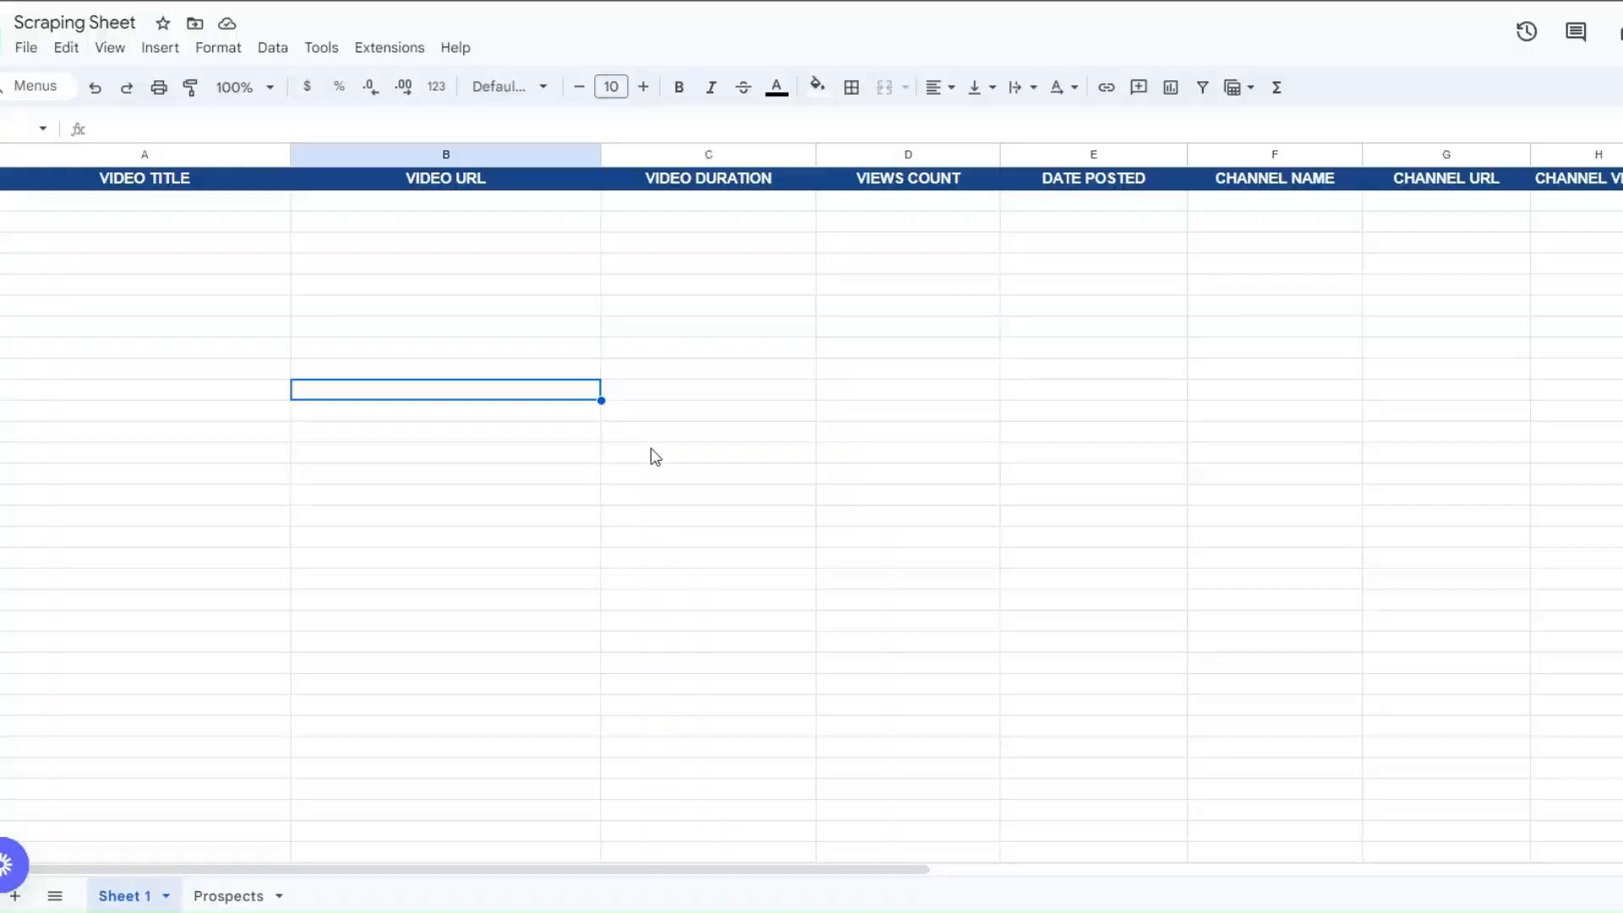
- Review the video and channel columns in Sheet 1 of the Scraping Sheet in Google Sheets, from Video Title onward
{"action": "left_click", "coordinate": [662, 433]}
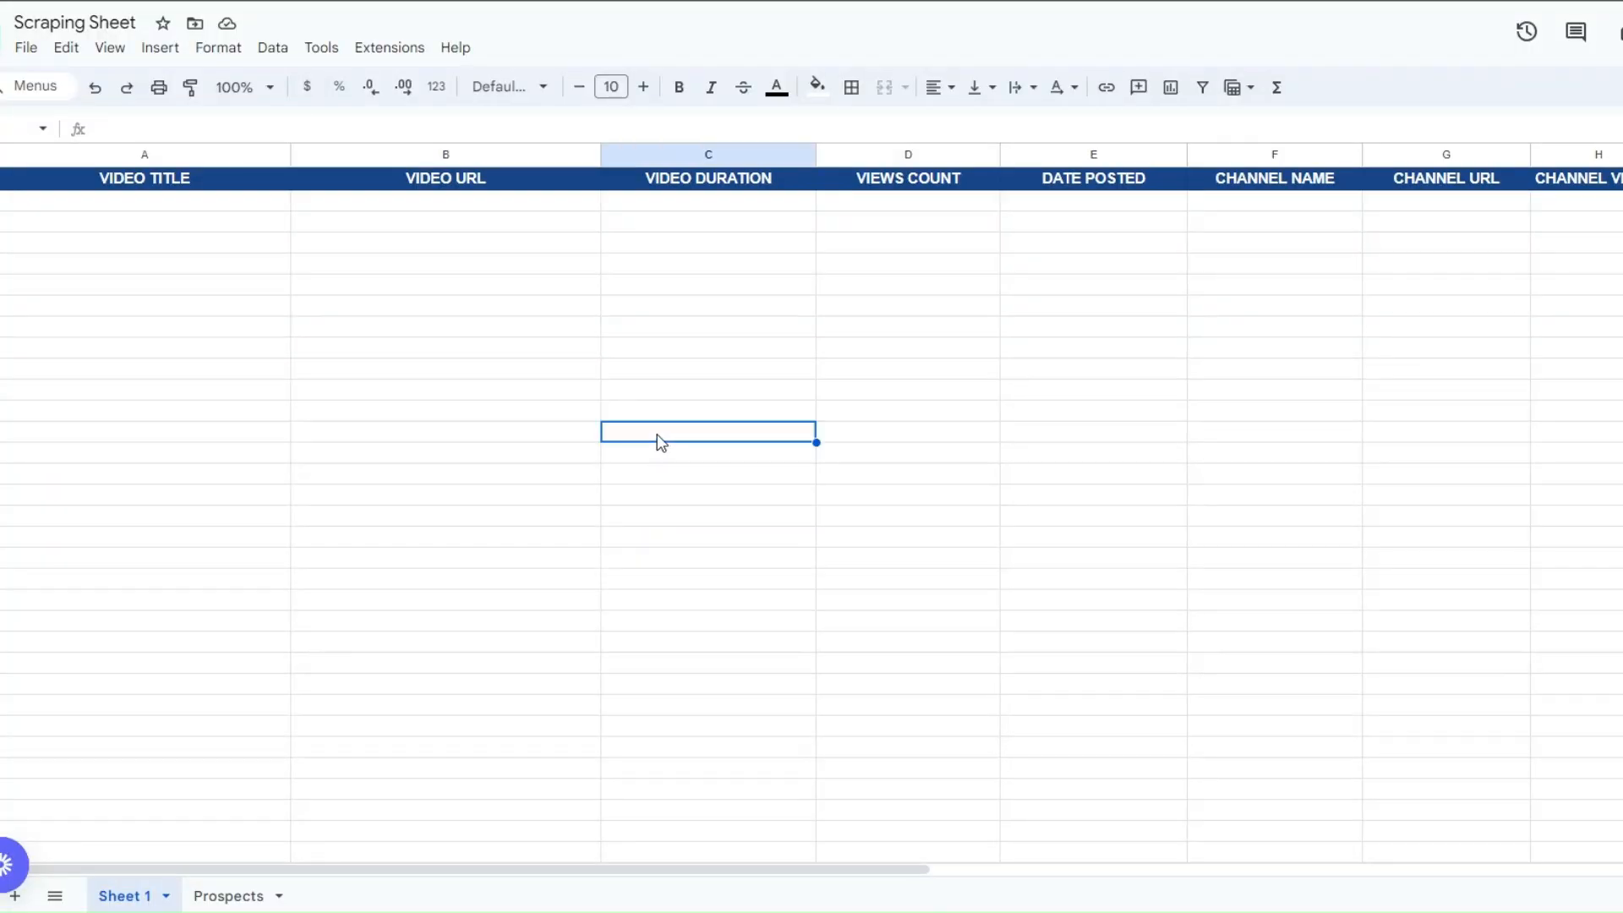
{"action": "left_click", "coordinate": [150, 231]}
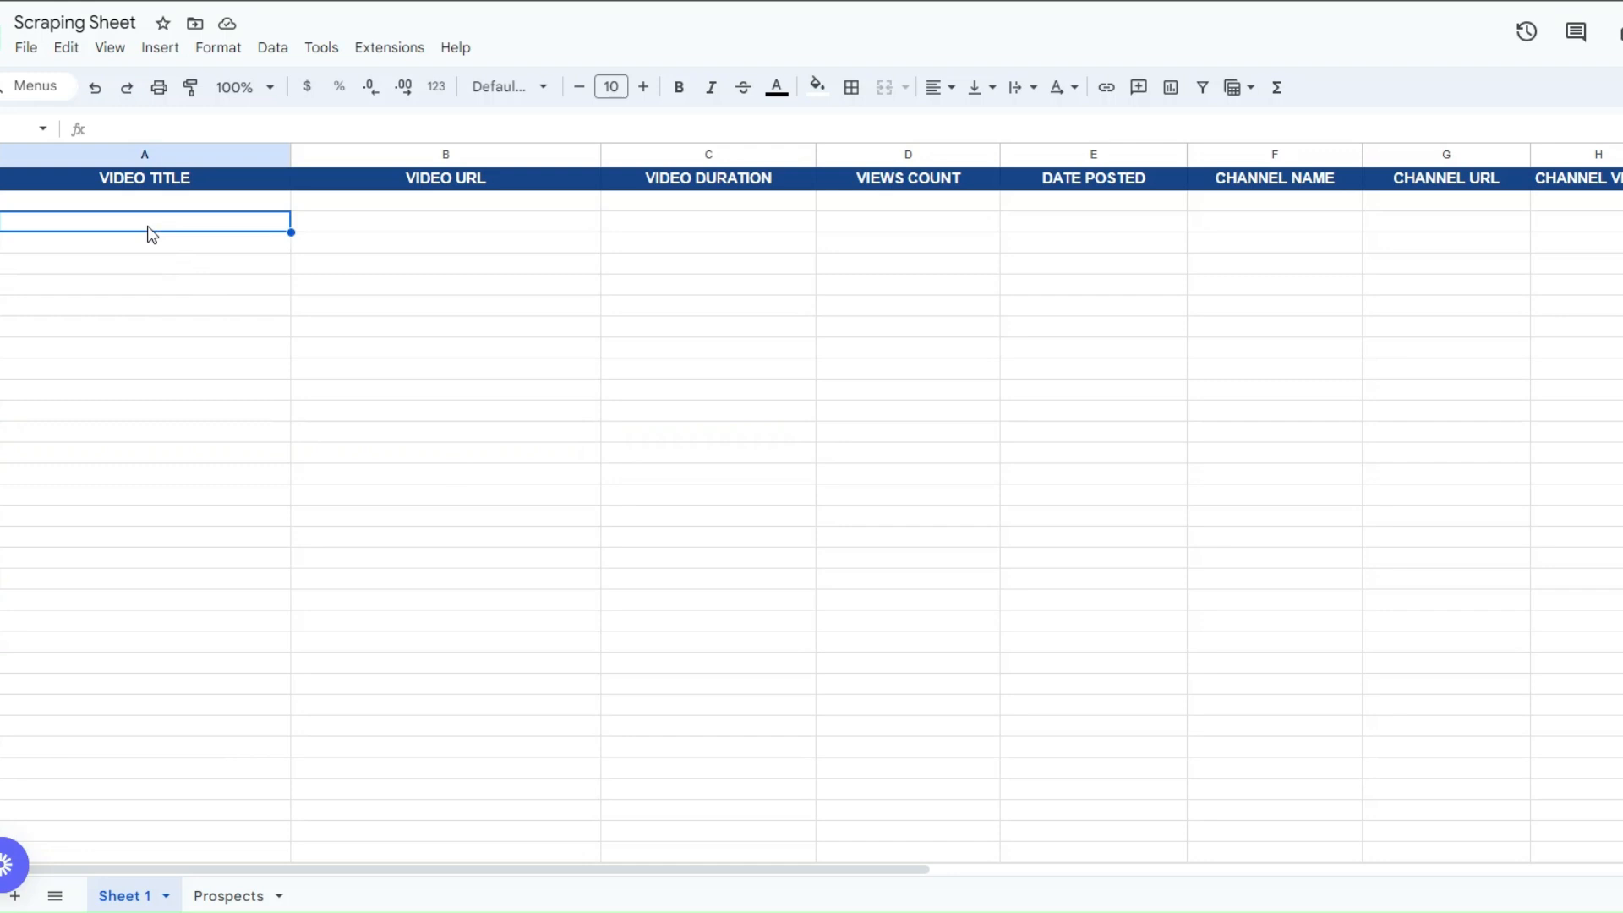
{"action": "left_click", "coordinate": [425, 245]}
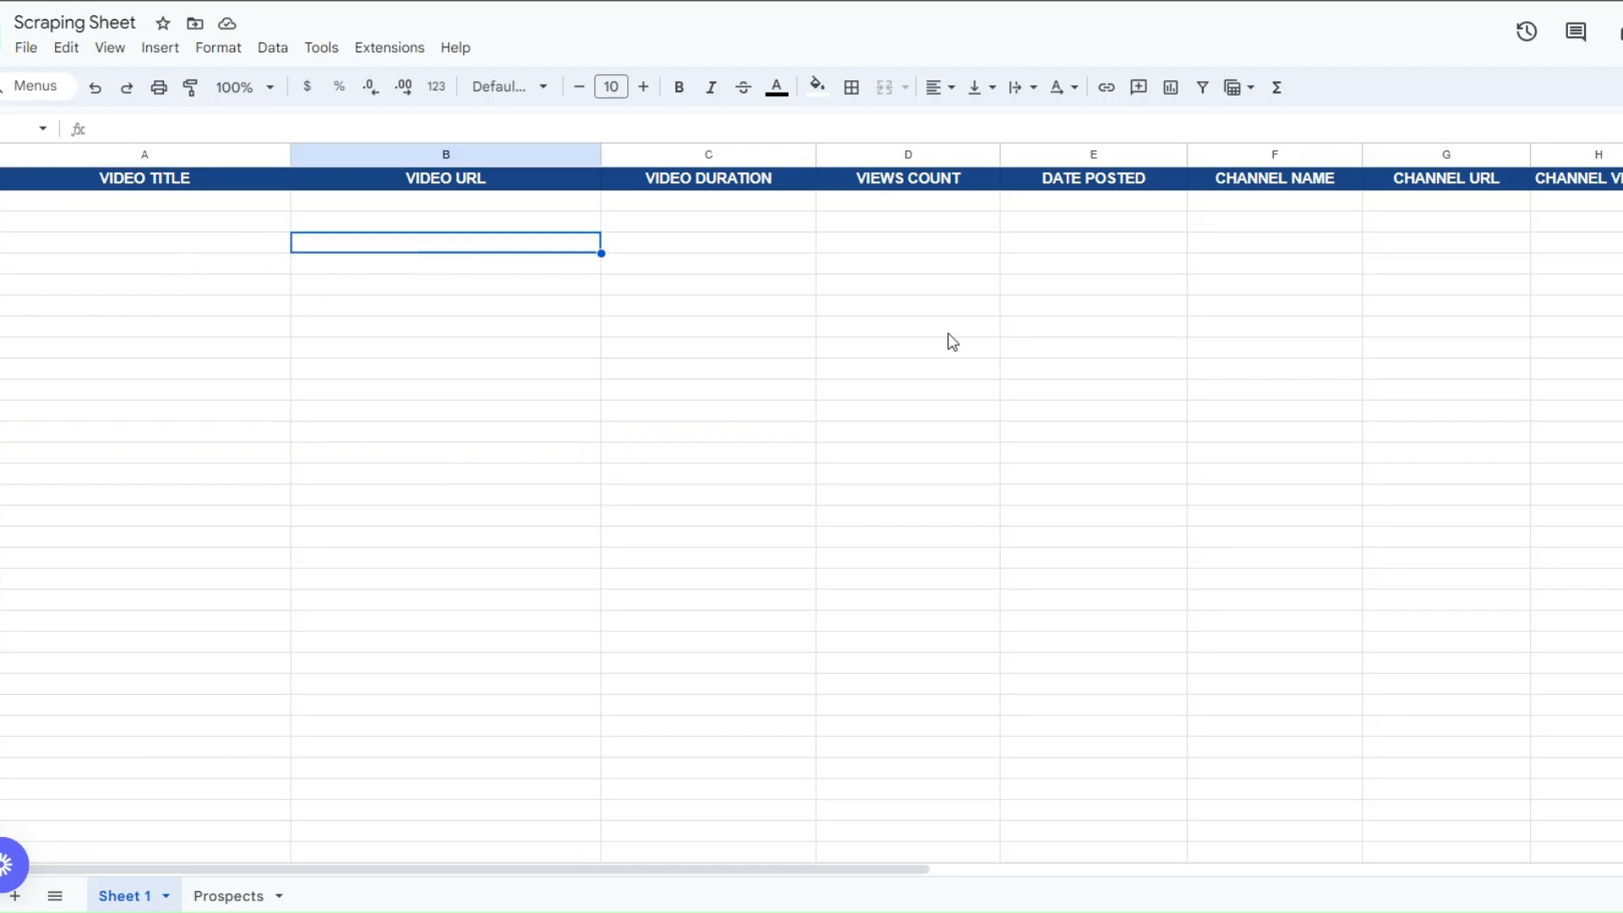
{"action": "left_click", "coordinate": [756, 287]}
{"action": "left_click", "coordinate": [948, 275]}
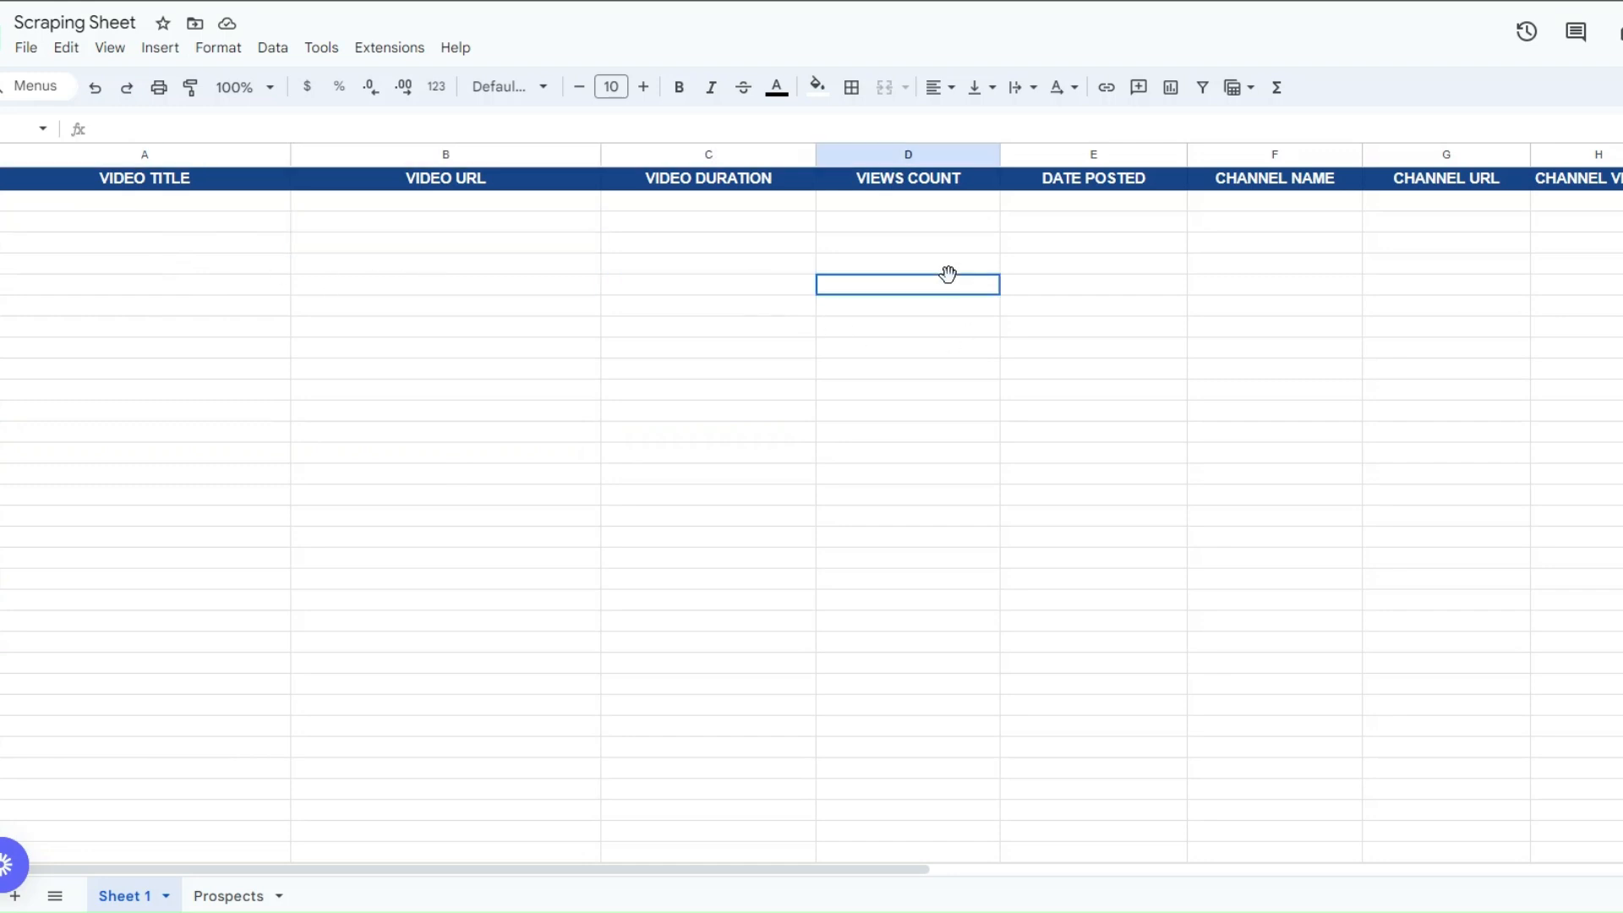
{"action": "left_click", "coordinate": [1132, 291]}
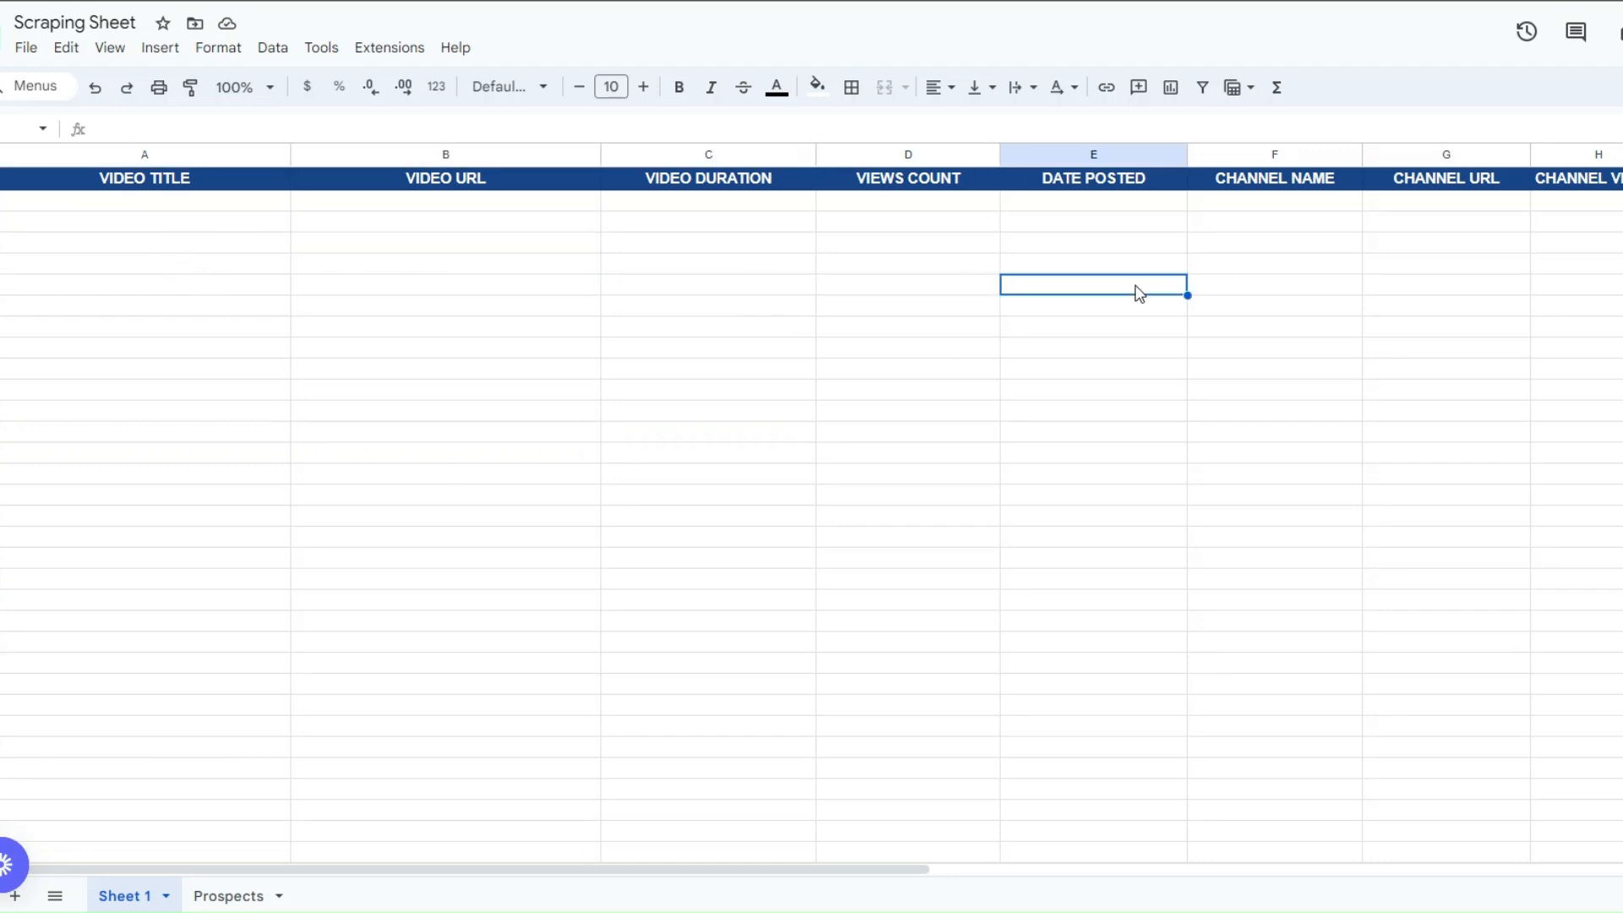
{"action": "left_click", "coordinate": [1290, 291]}
{"action": "left_click", "coordinate": [1466, 296]}
{"action": "left_click", "coordinate": [1613, 287]}
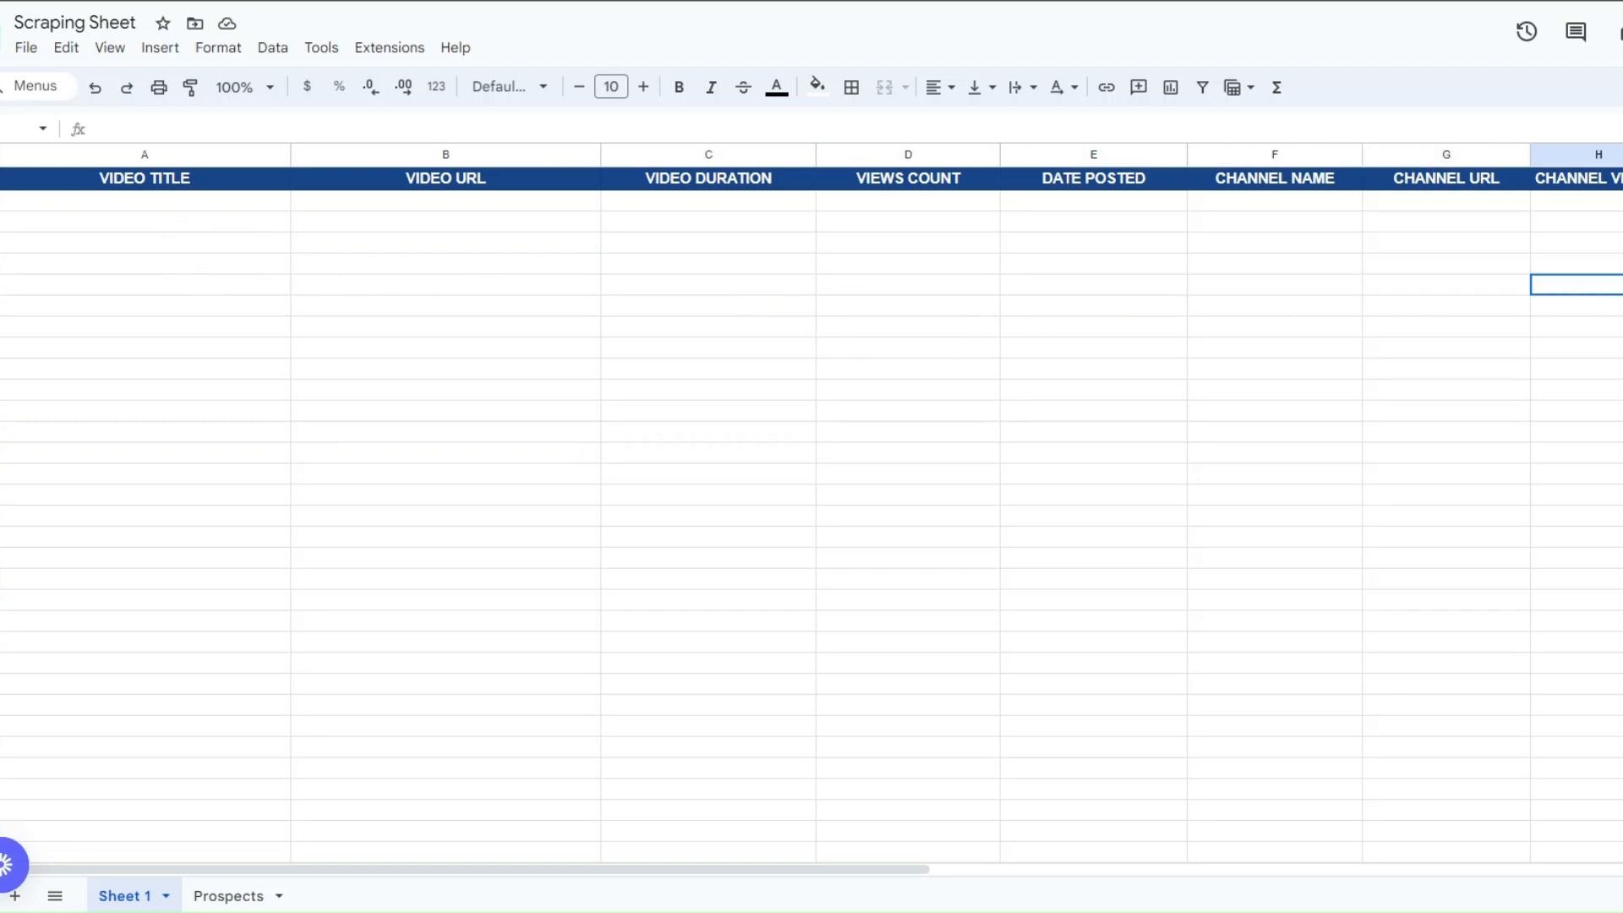
{"action": "left_click", "coordinate": [1622, 286]}
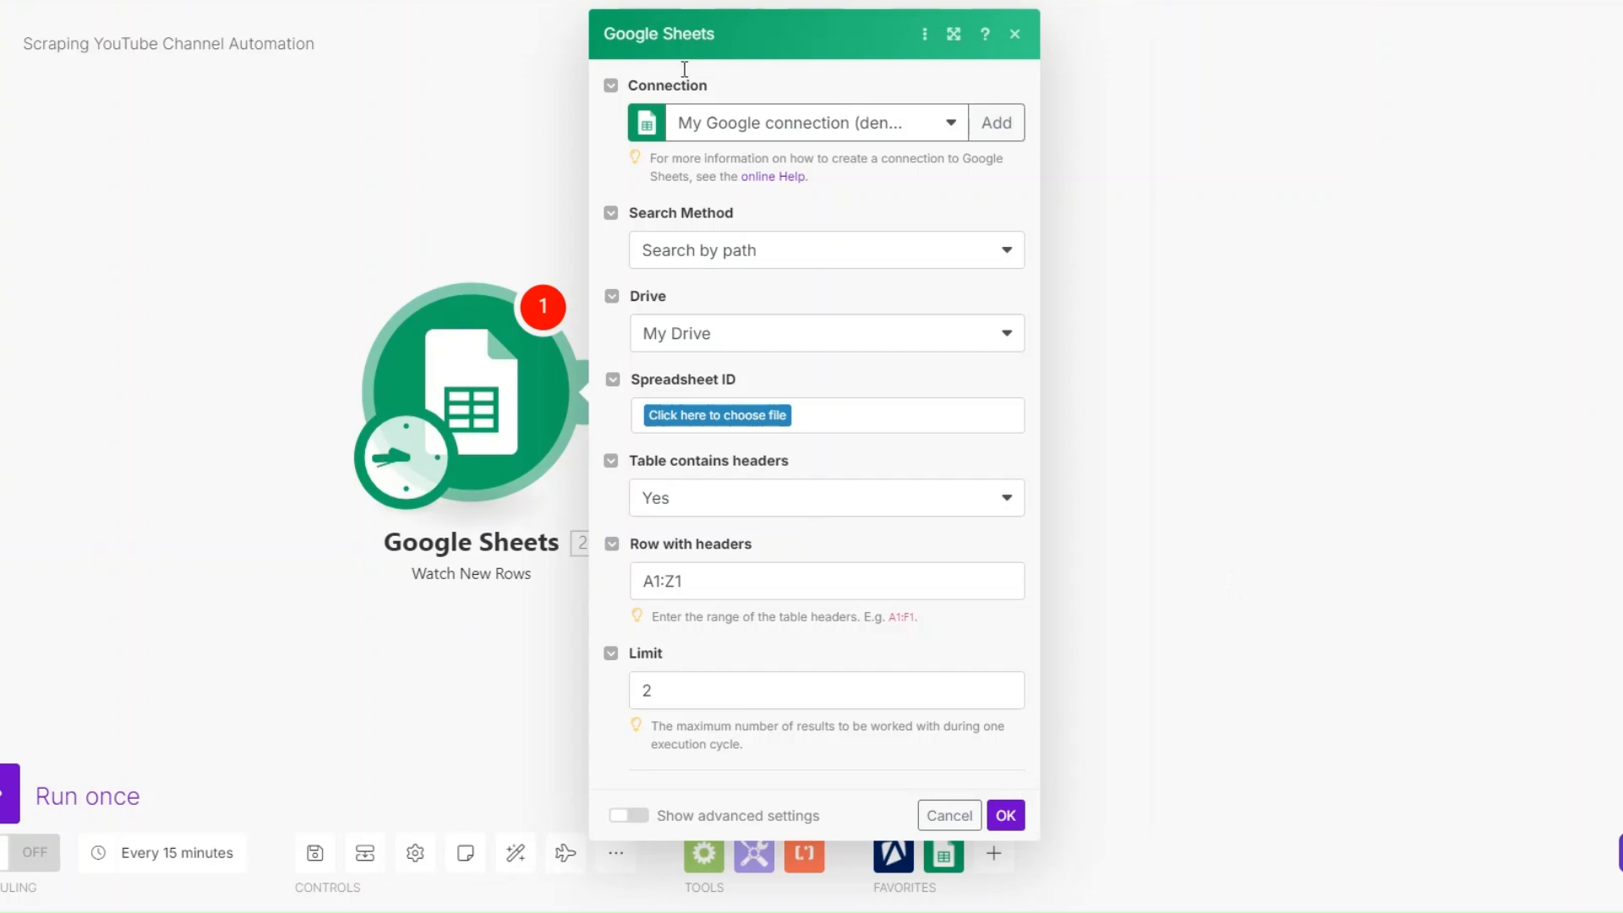
- Review the YouTube Channels sheet's first rows and dismiss the new Google connection form in the Make scenario
{"action": "left_click", "coordinate": [334, 462]}
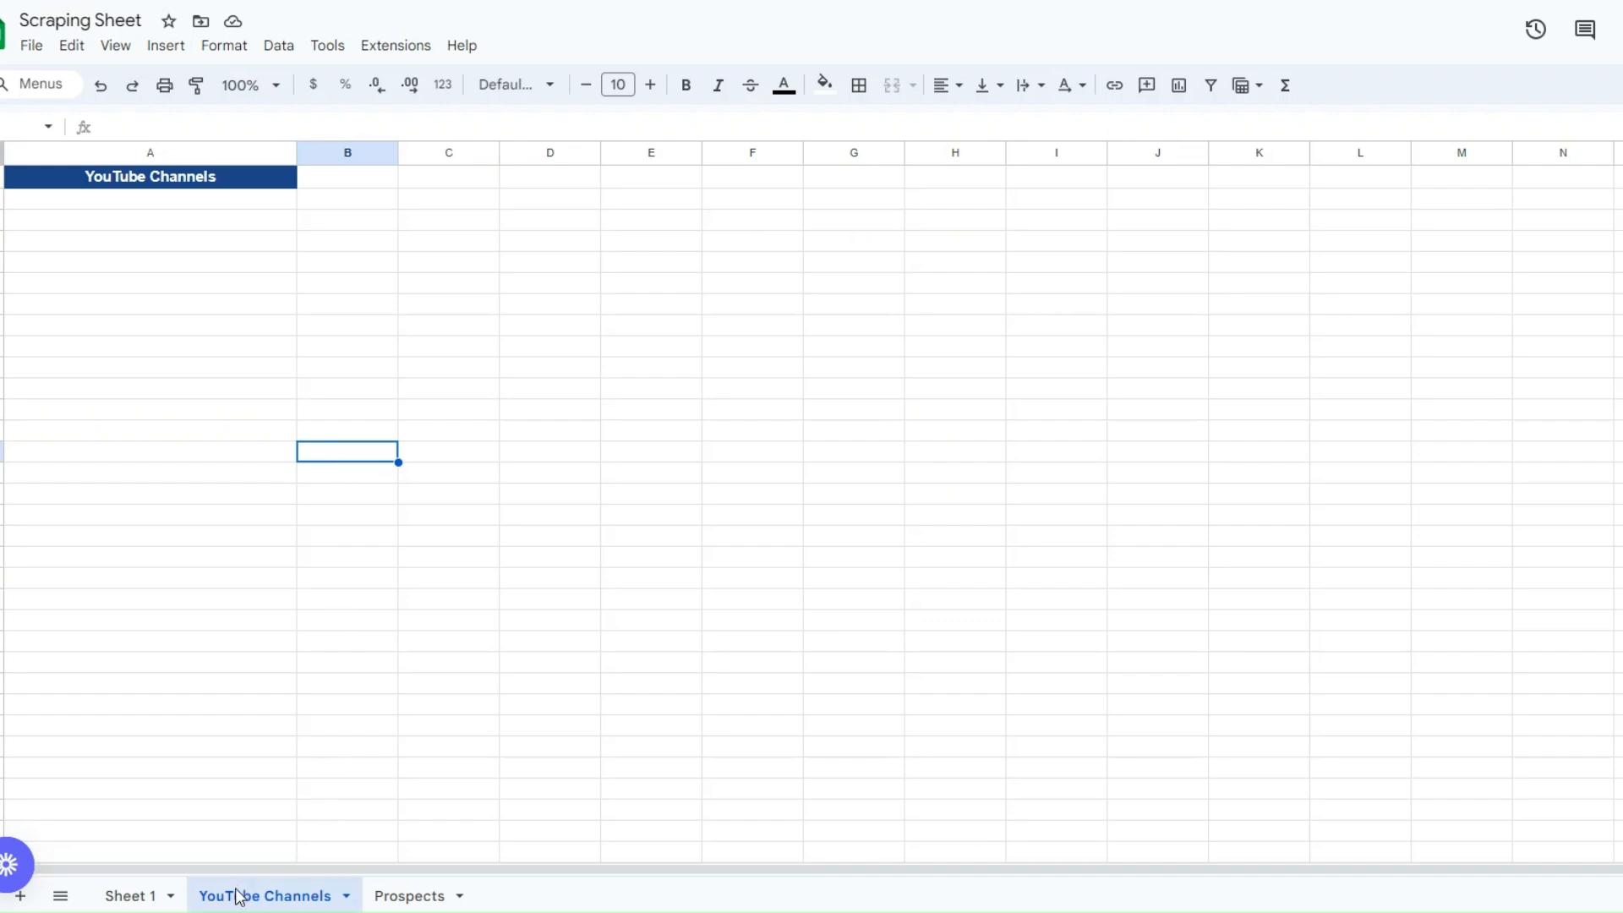
{"action": "left_click", "coordinate": [131, 475]}
{"action": "left_click", "coordinate": [137, 265]}
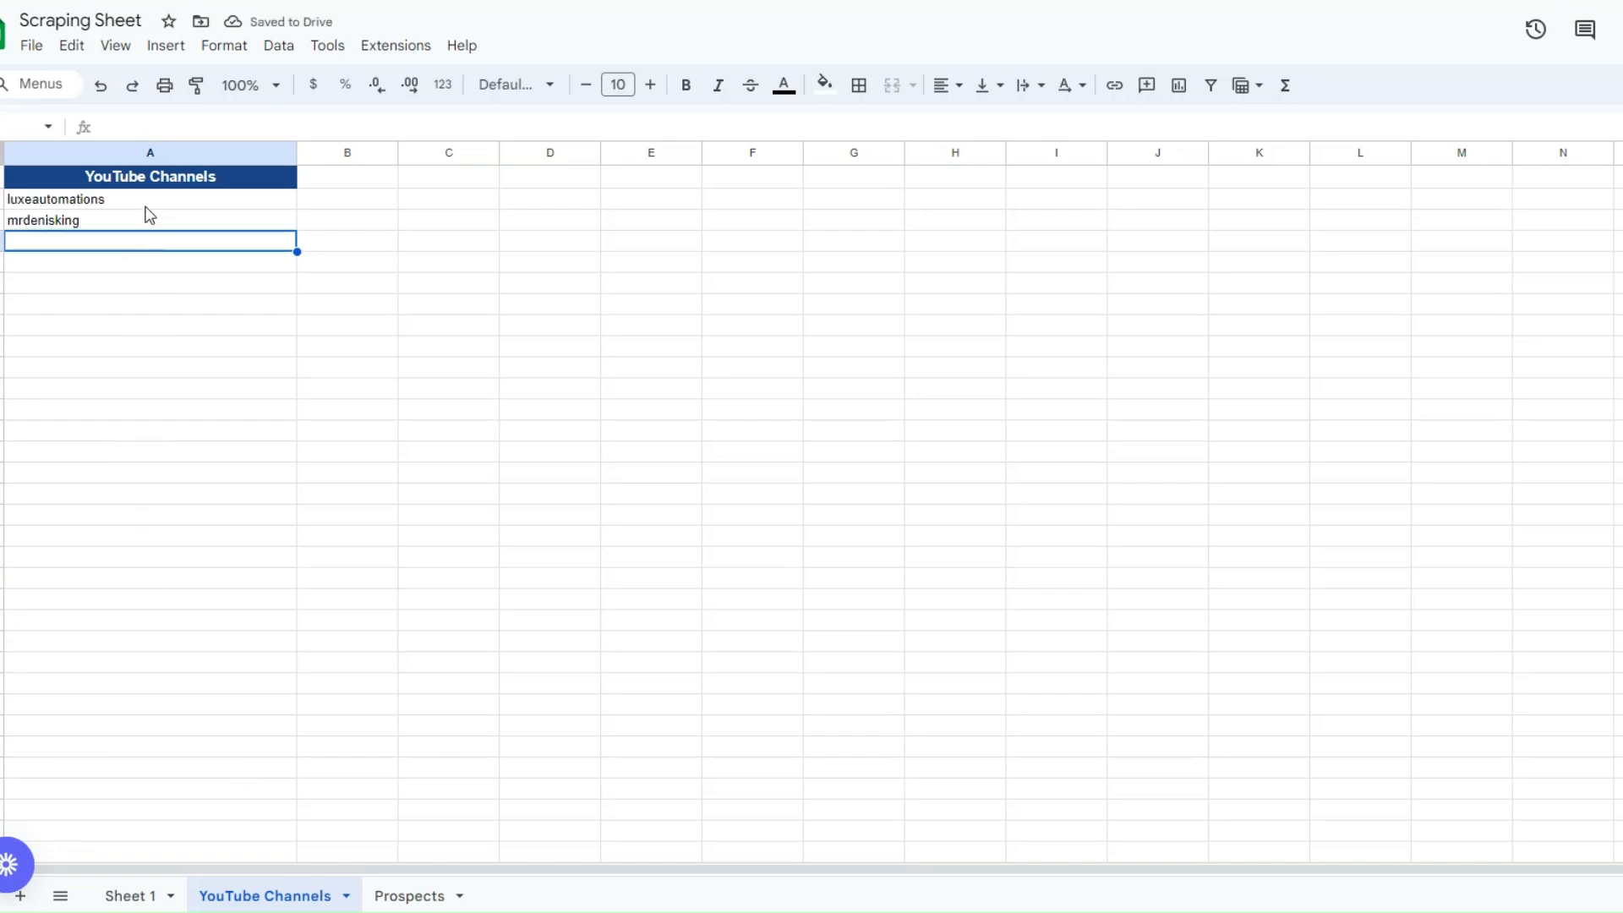
{"action": "left_click_drag", "start_coordinate": [145, 206], "coordinate": [160, 232]}
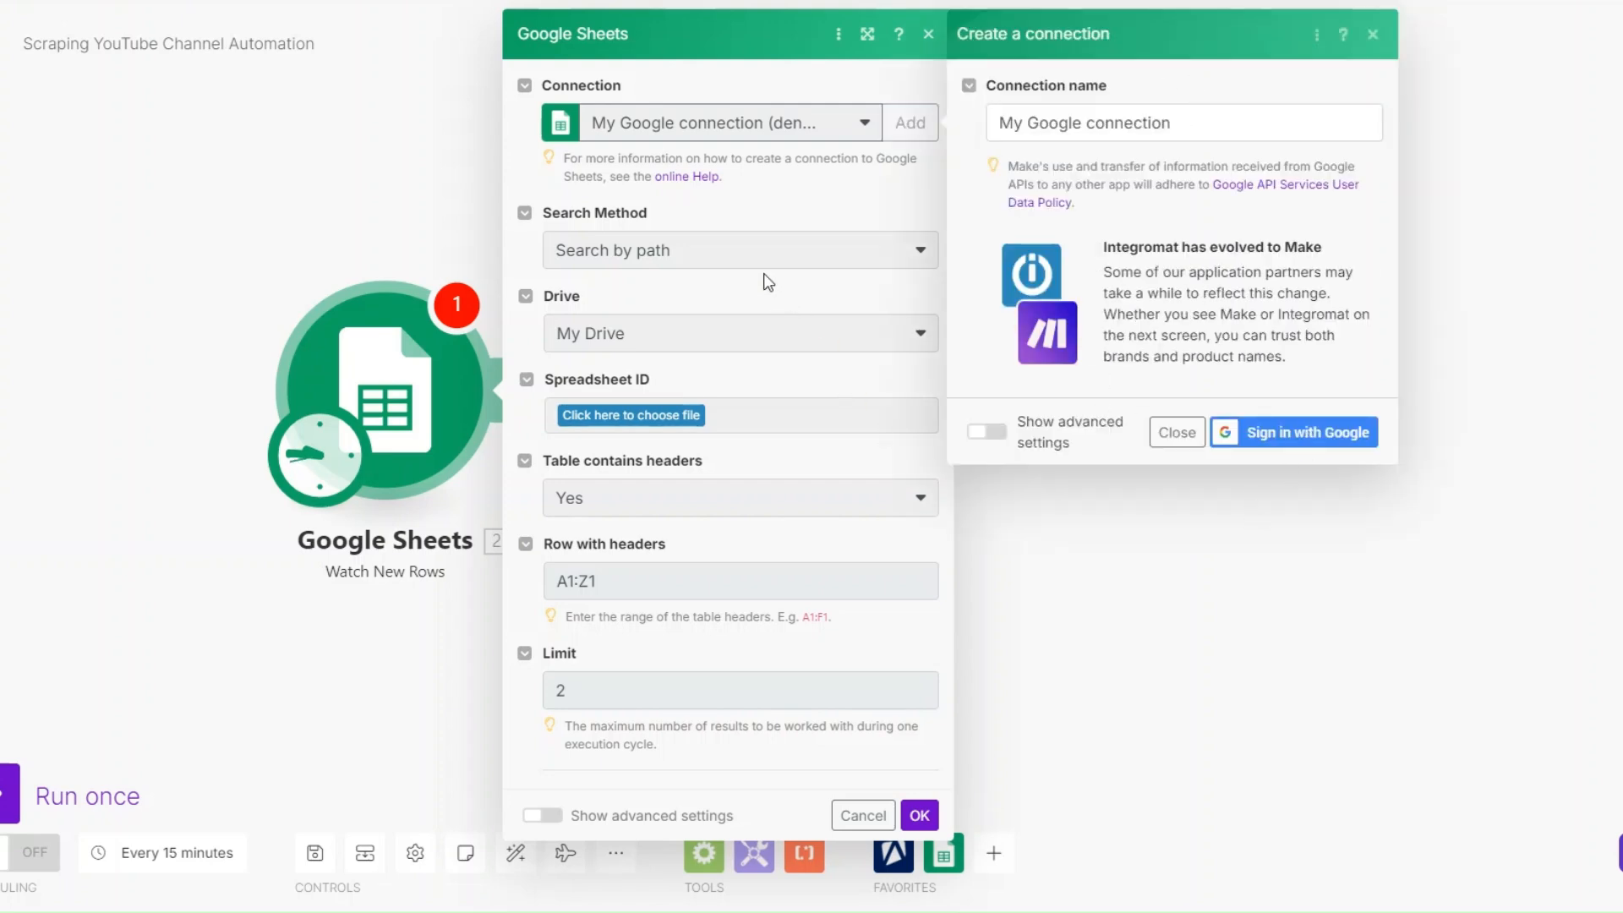
{"action": "left_click", "coordinate": [1177, 432]}
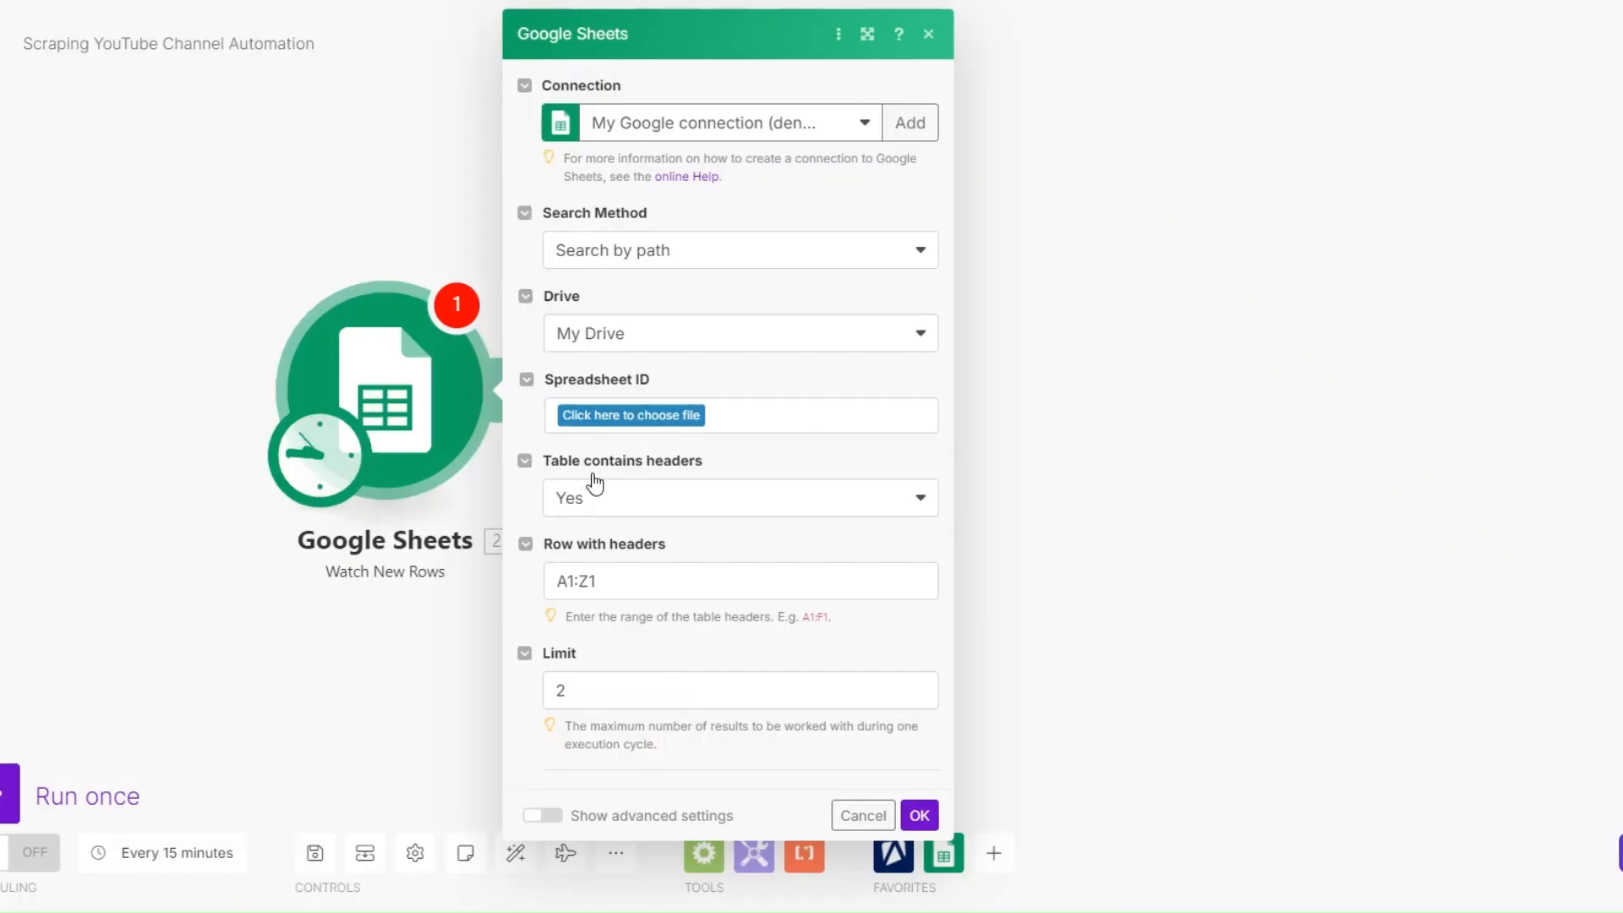
- Set the Google Sheets Watch New Rows trigger to the YouTube Channels sheet of Scraping Sheet, and start from all rows
{"action": "left_click", "coordinate": [628, 416]}
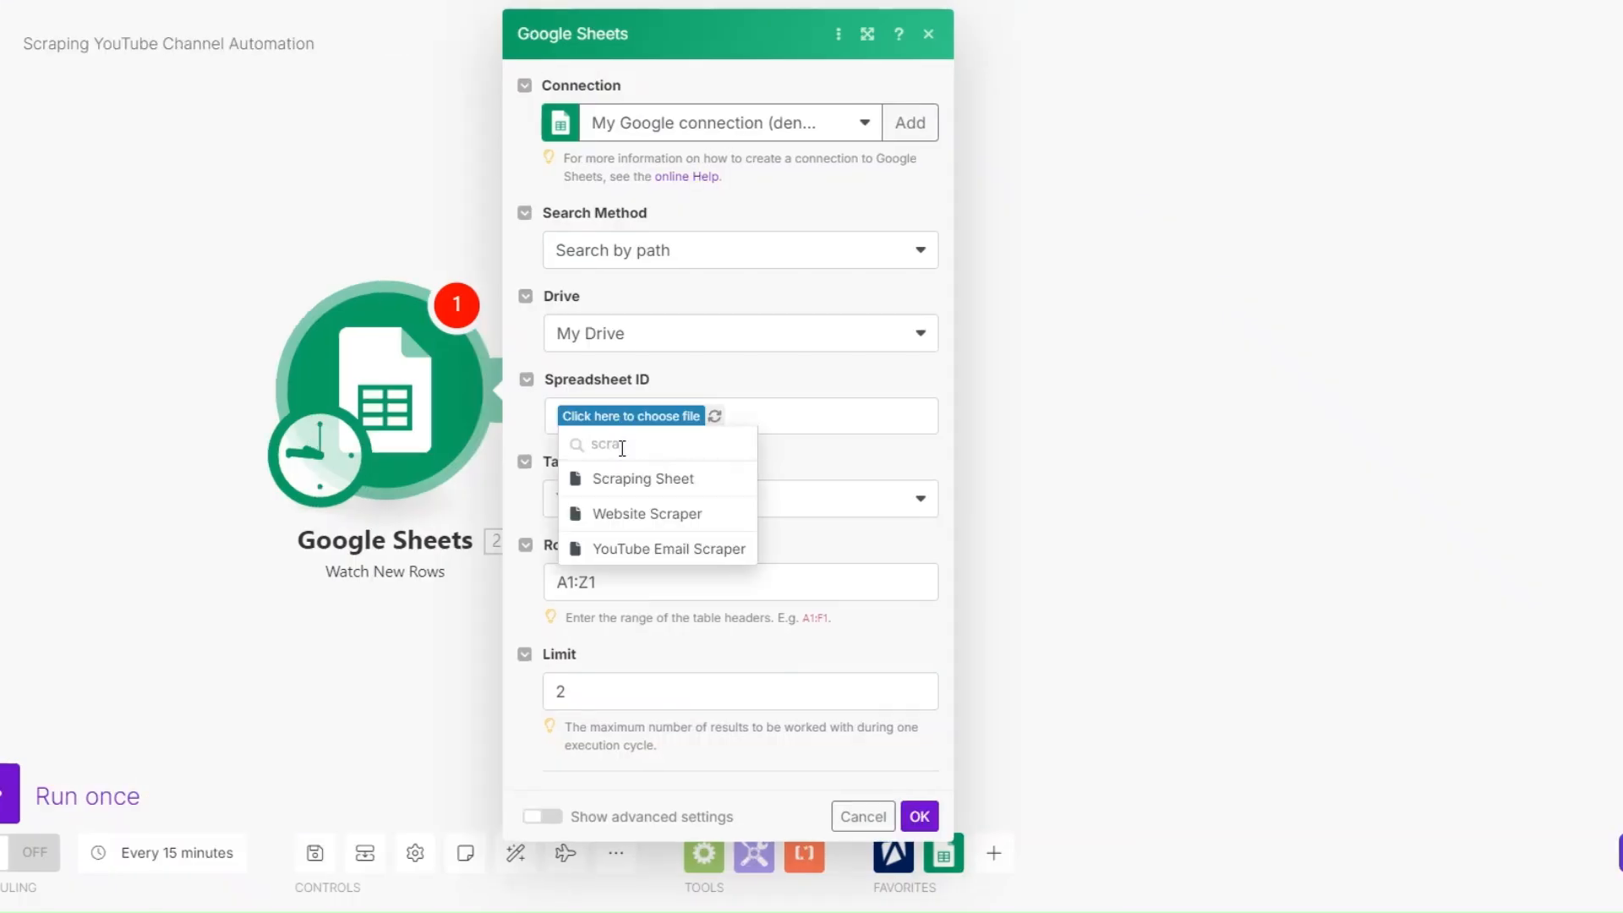
{"action": "left_click", "coordinate": [620, 478]}
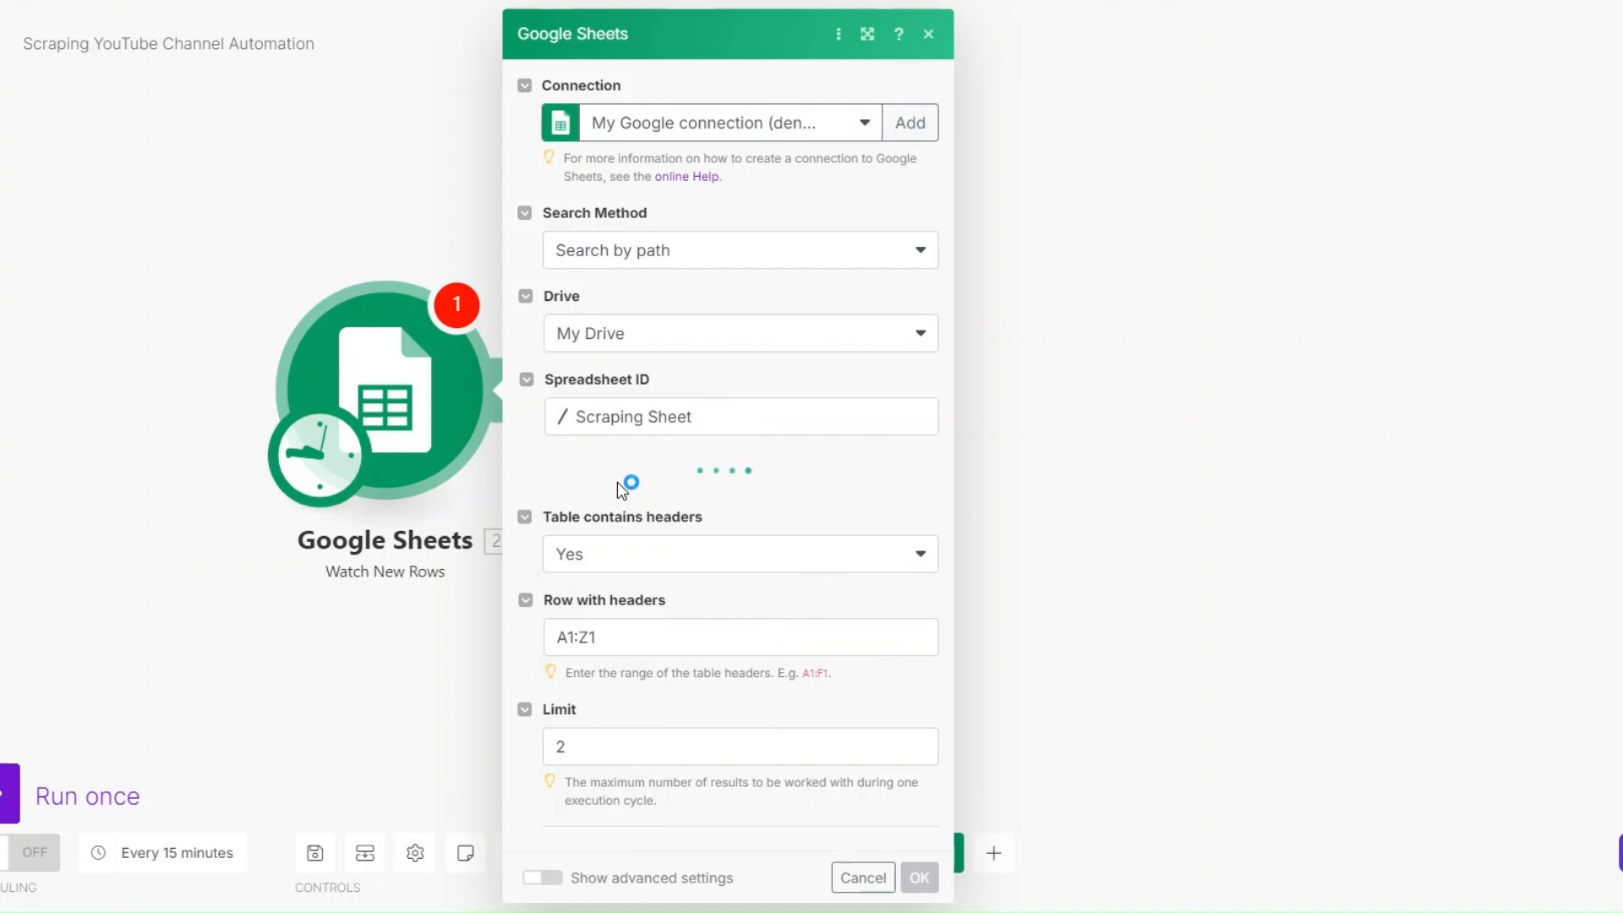
{"action": "left_click", "coordinate": [619, 501]}
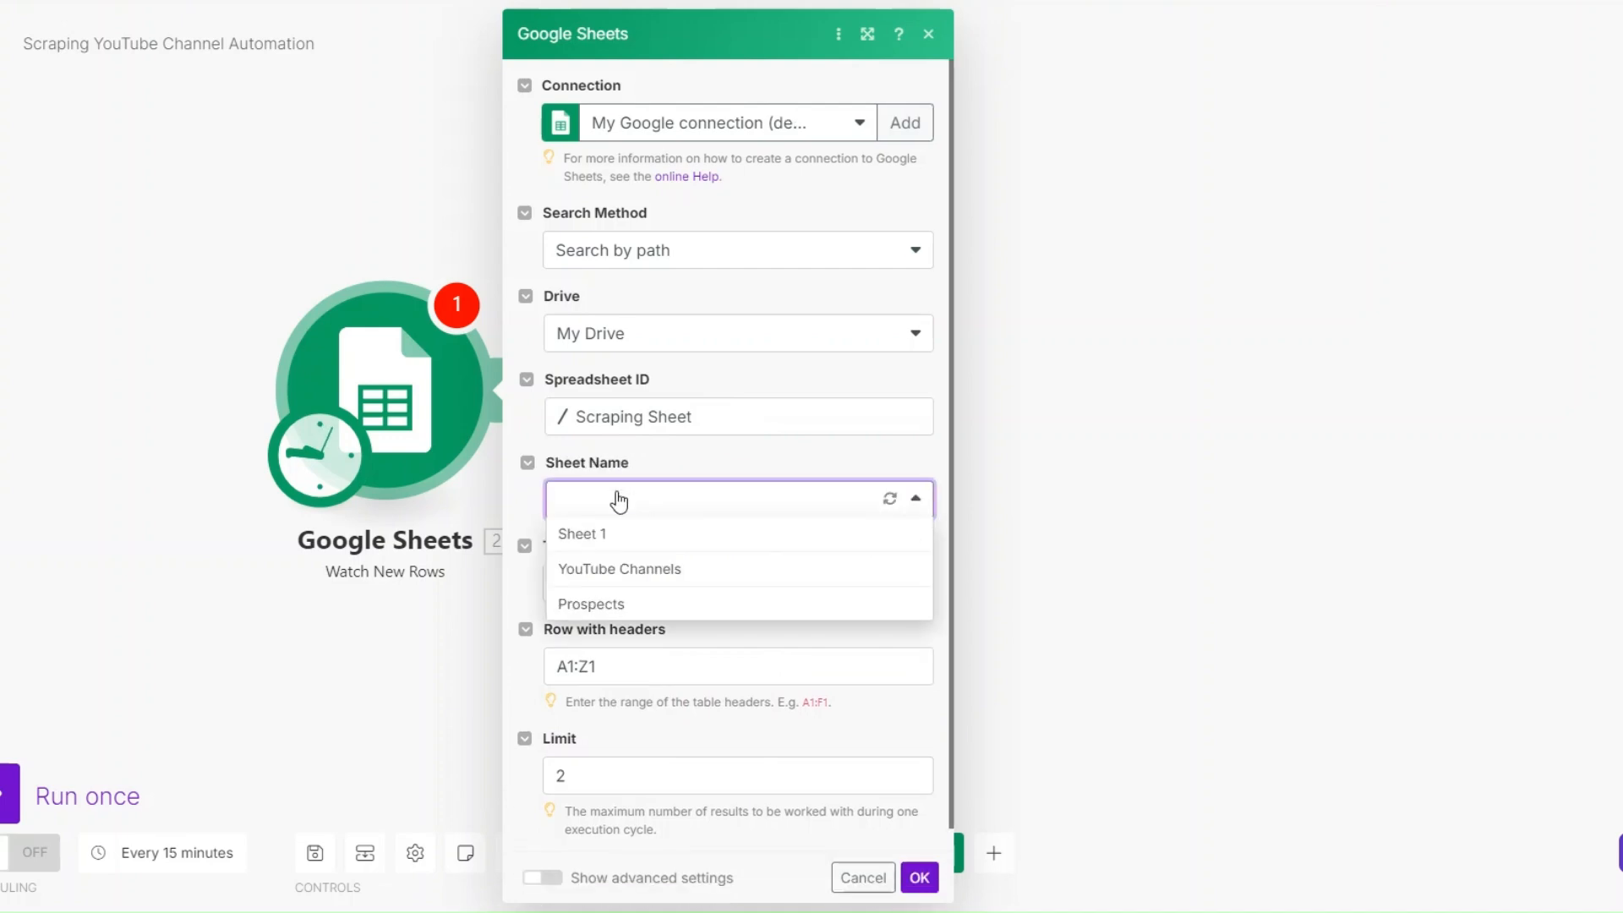
{"action": "left_click", "coordinate": [621, 569]}
{"action": "scroll", "coordinate": [621, 575], "scroll_direction": "down", "scroll_amount": 1}
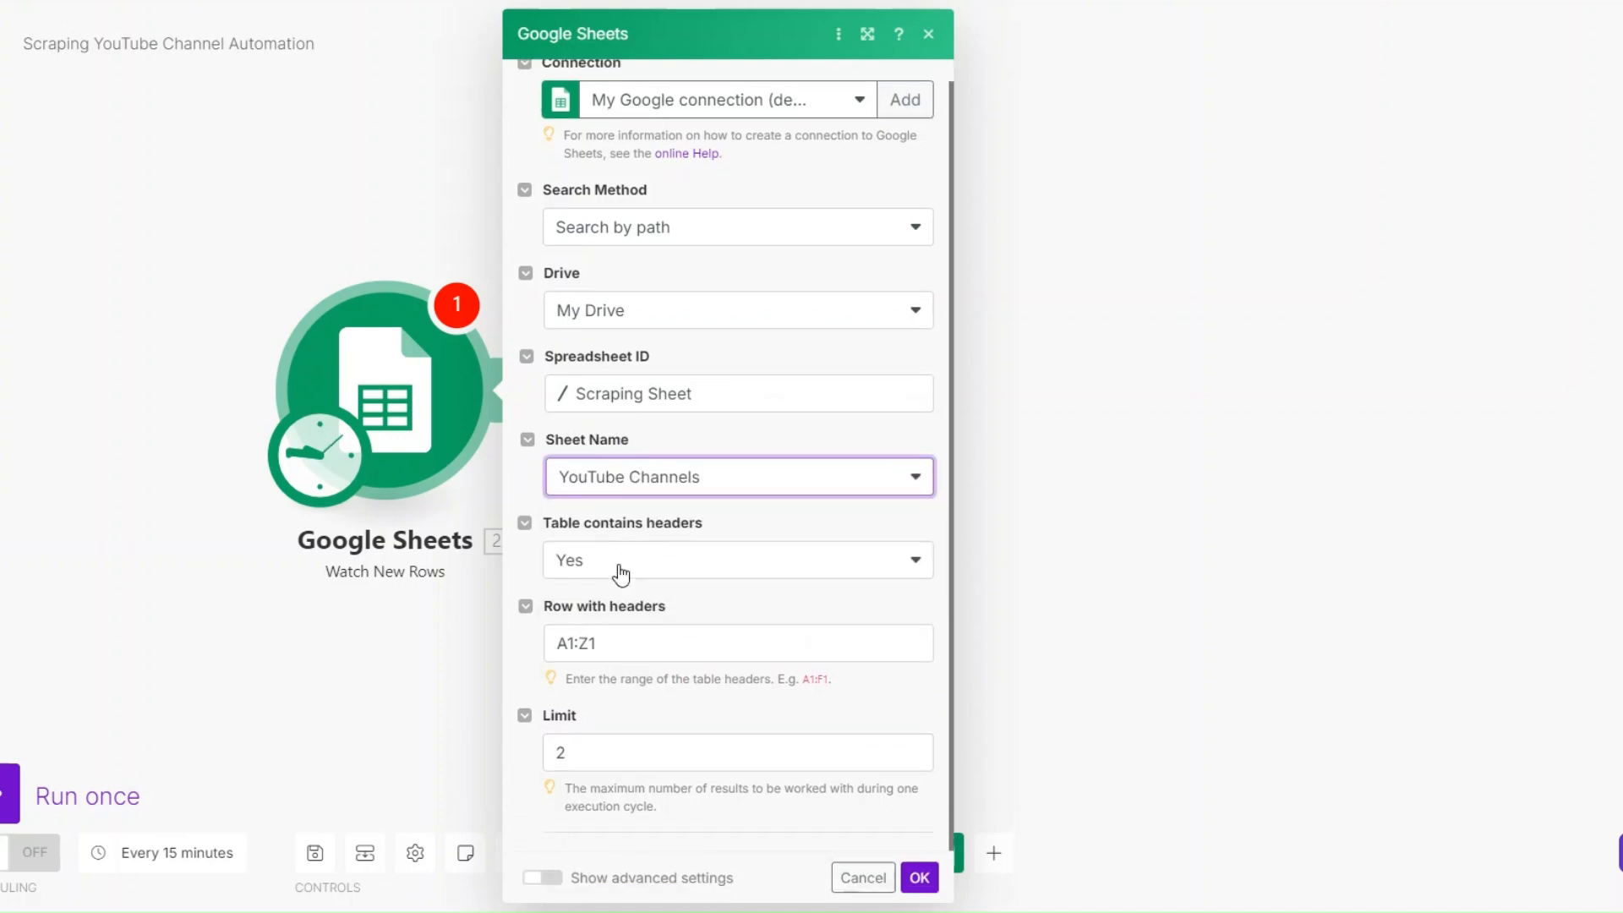
{"action": "left_click", "coordinate": [784, 894]}
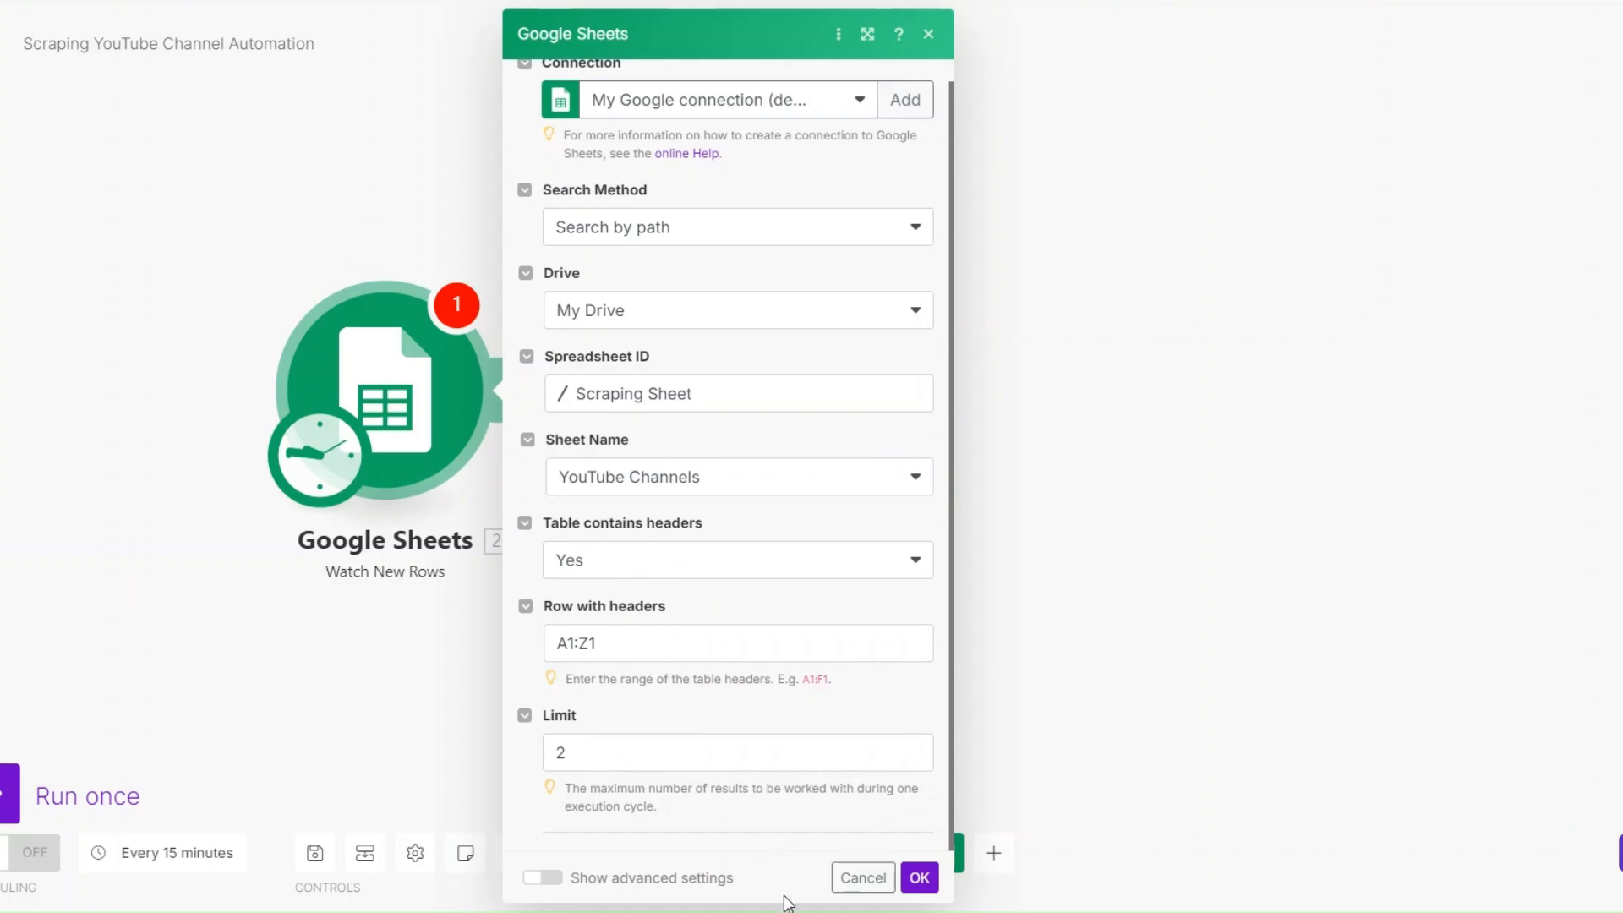
{"action": "left_click", "coordinate": [920, 877]}
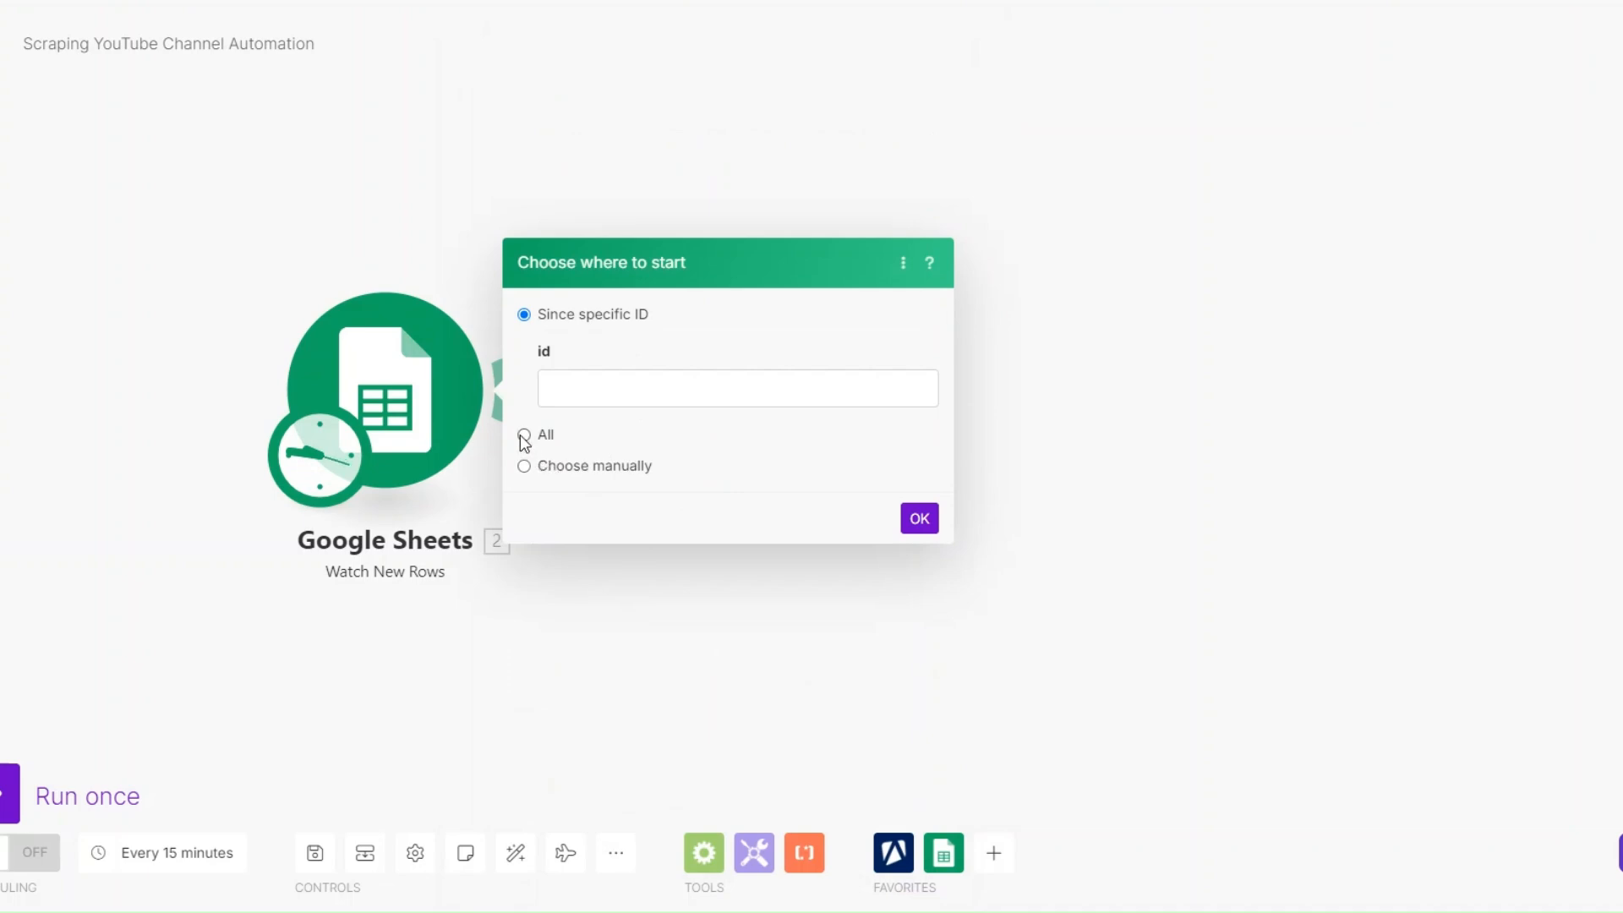
{"action": "left_click", "coordinate": [524, 436]}
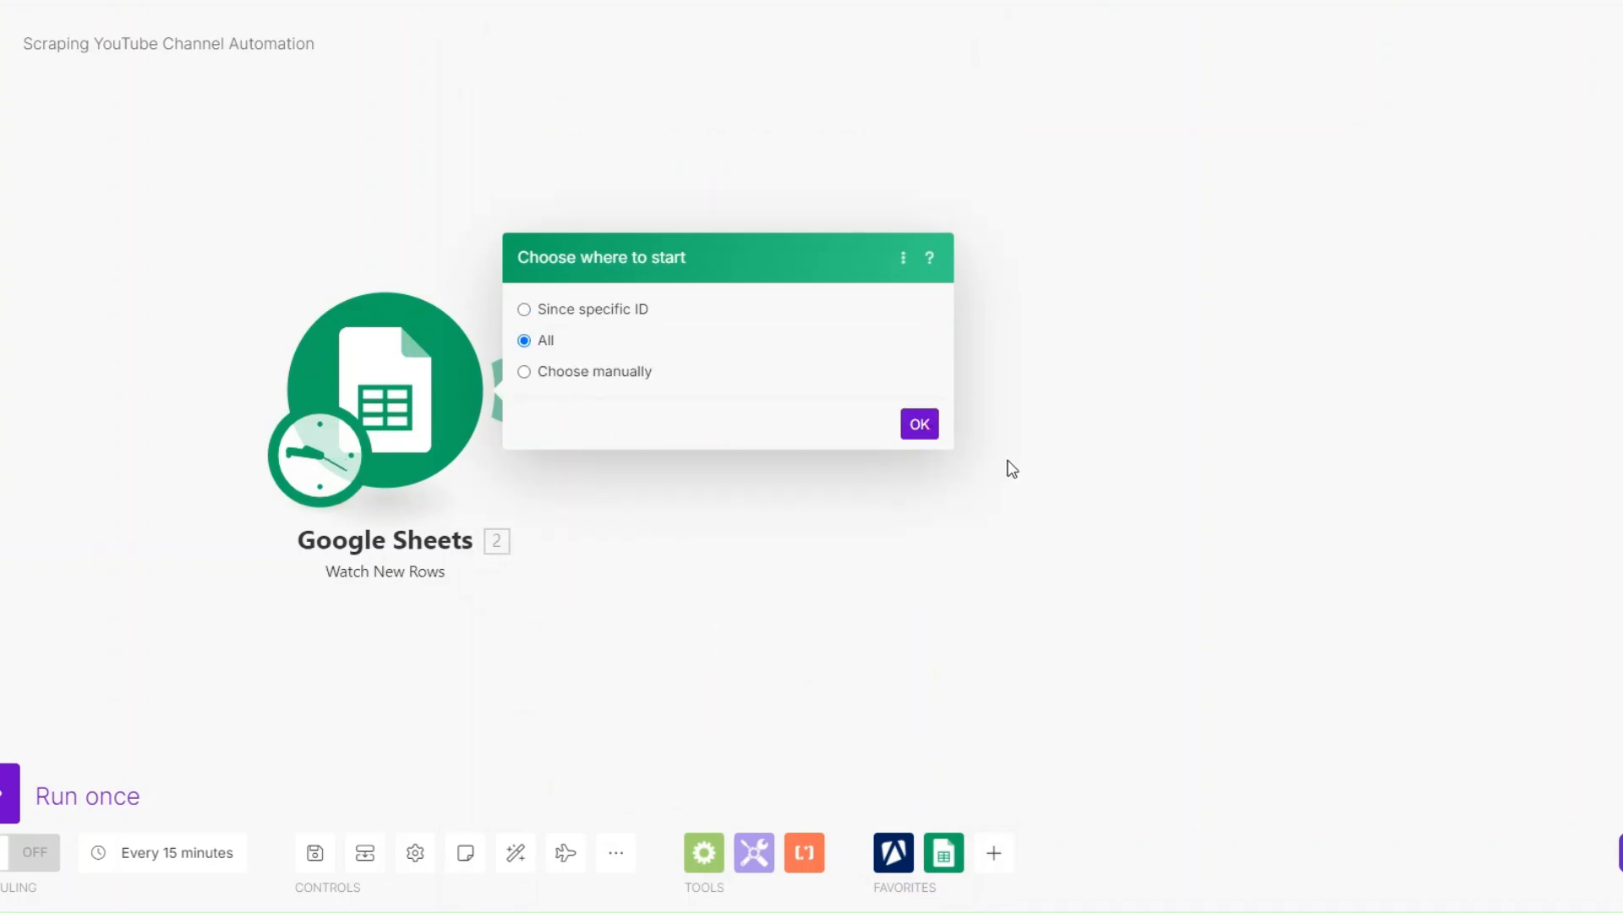
{"action": "left_click", "coordinate": [930, 431]}
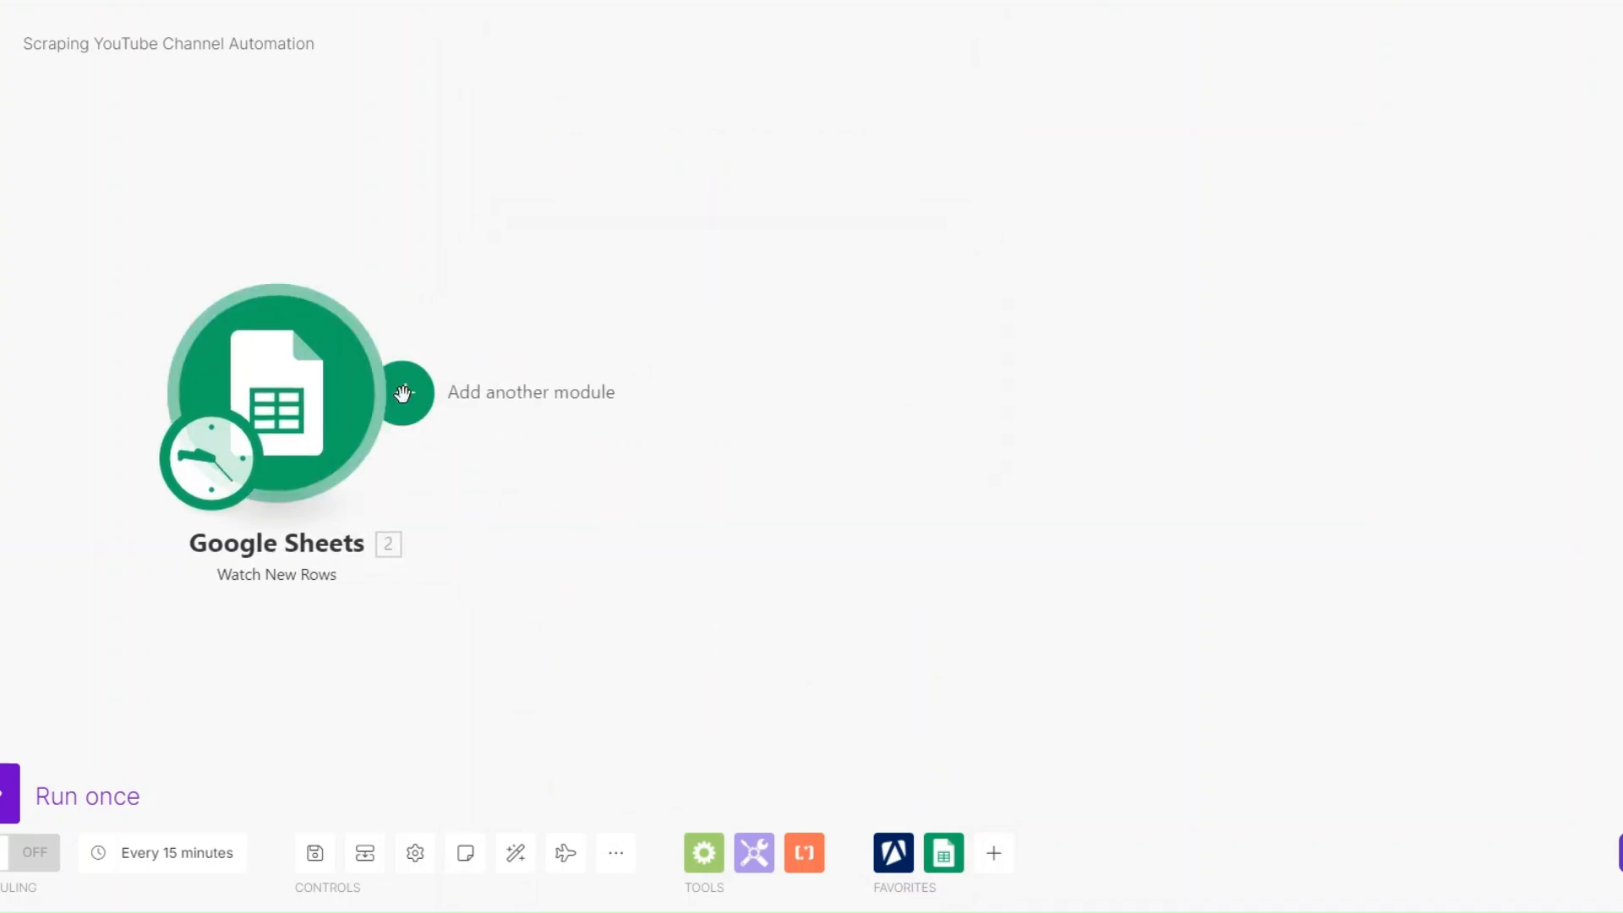
- Add an Apify Run an Actor module after the Google Sheets trigger
{"action": "left_click", "coordinate": [575, 392]}
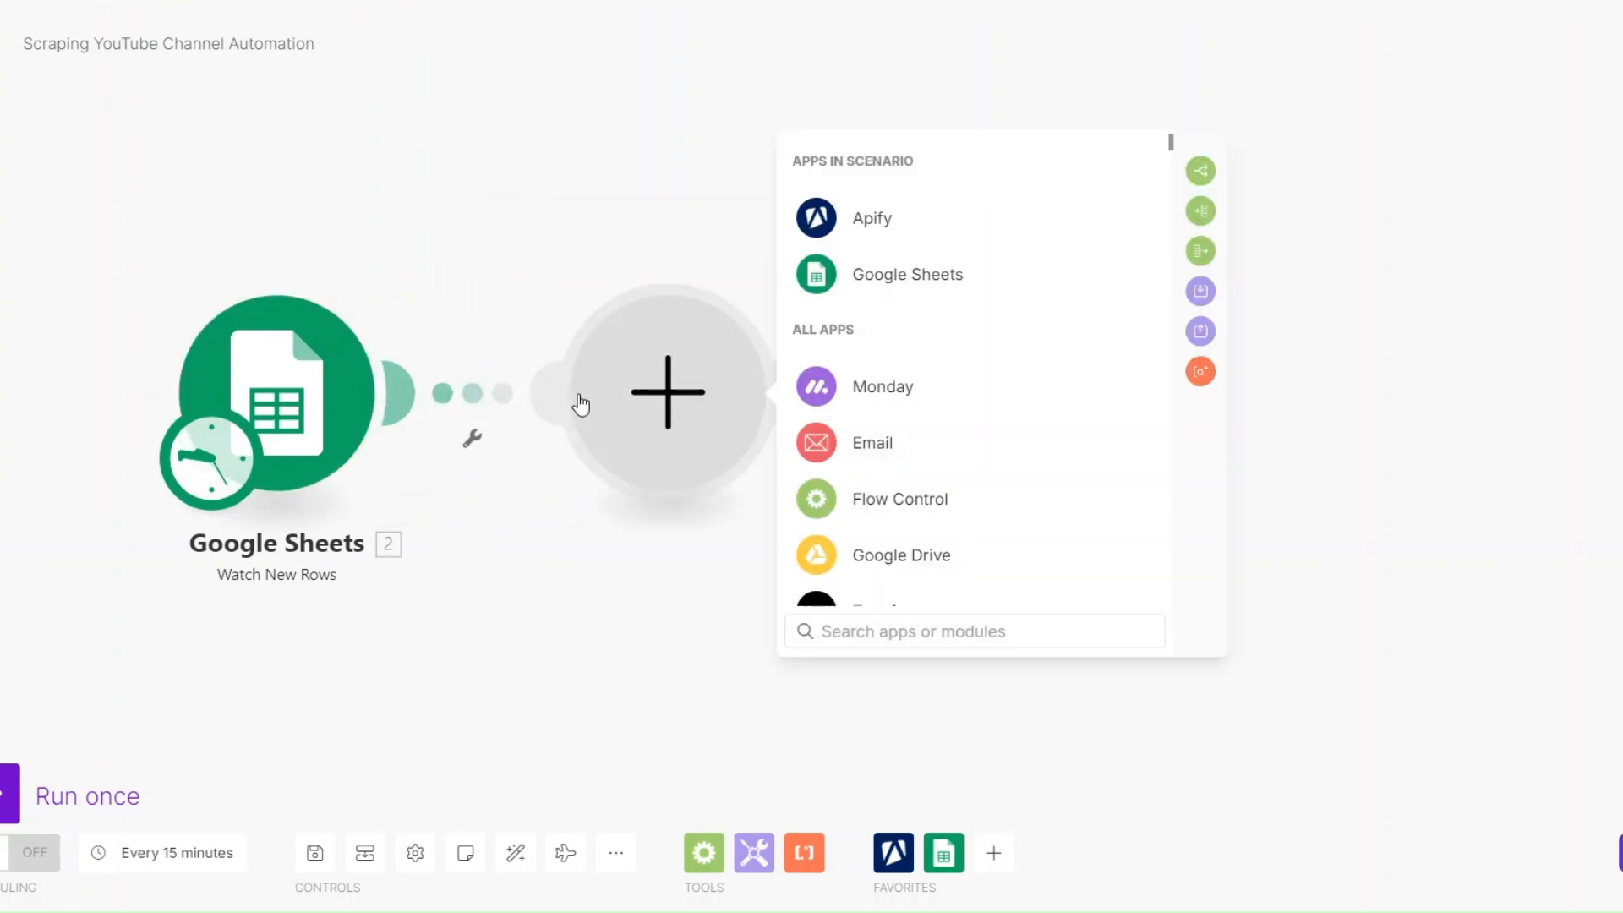
{"action": "left_click", "coordinate": [950, 236]}
{"action": "left_click", "coordinate": [904, 326]}
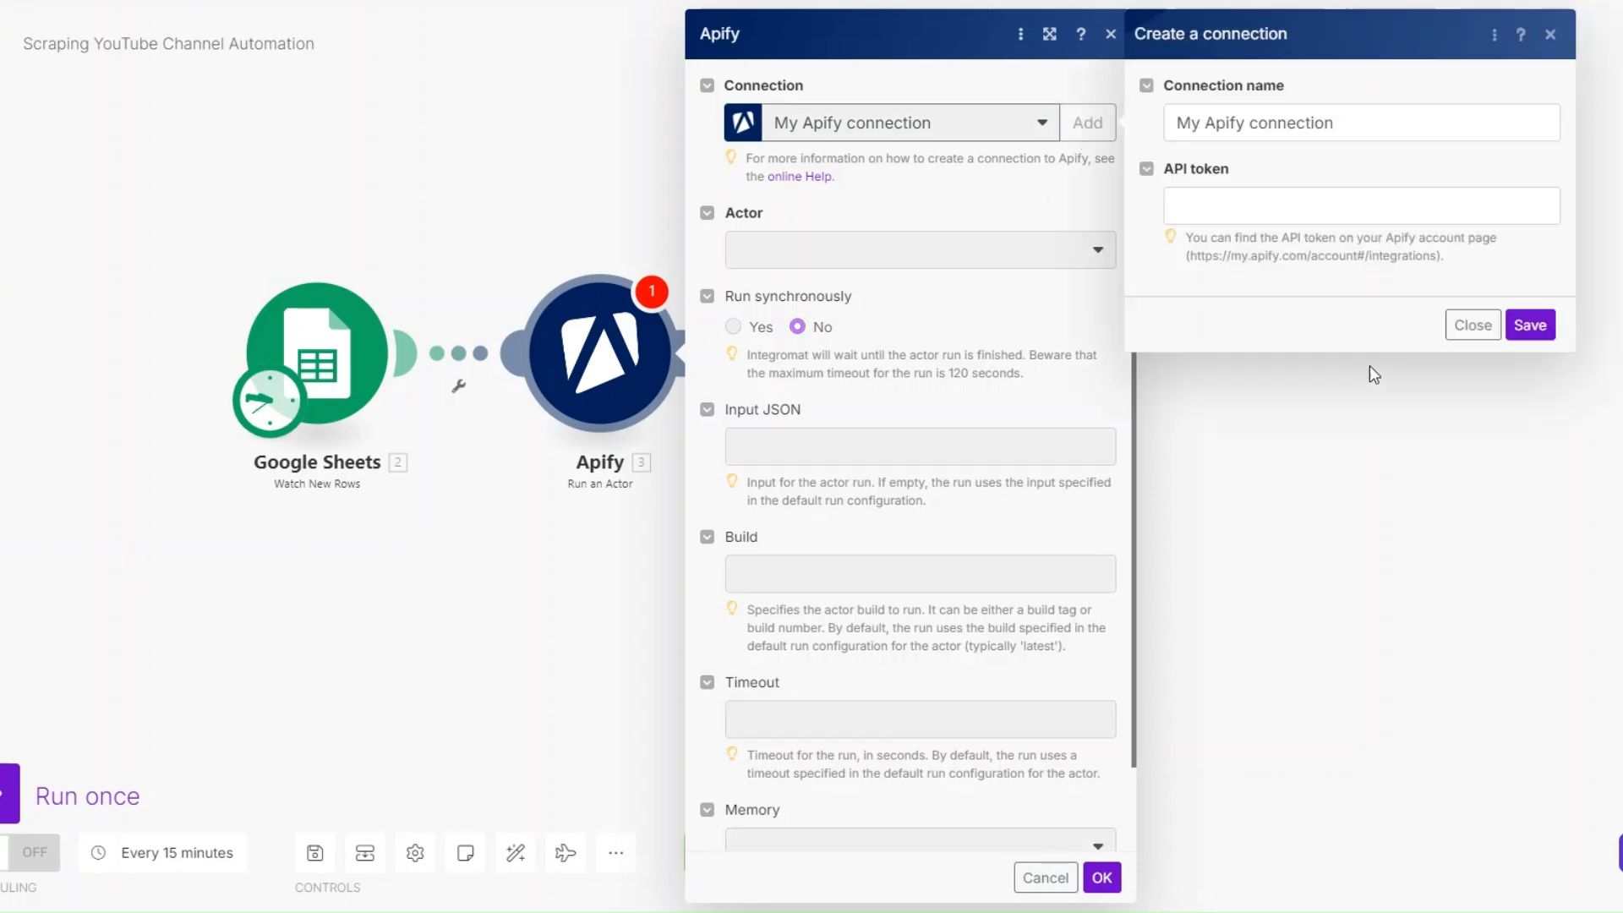
{"action": "left_click", "coordinate": [1410, 132]}
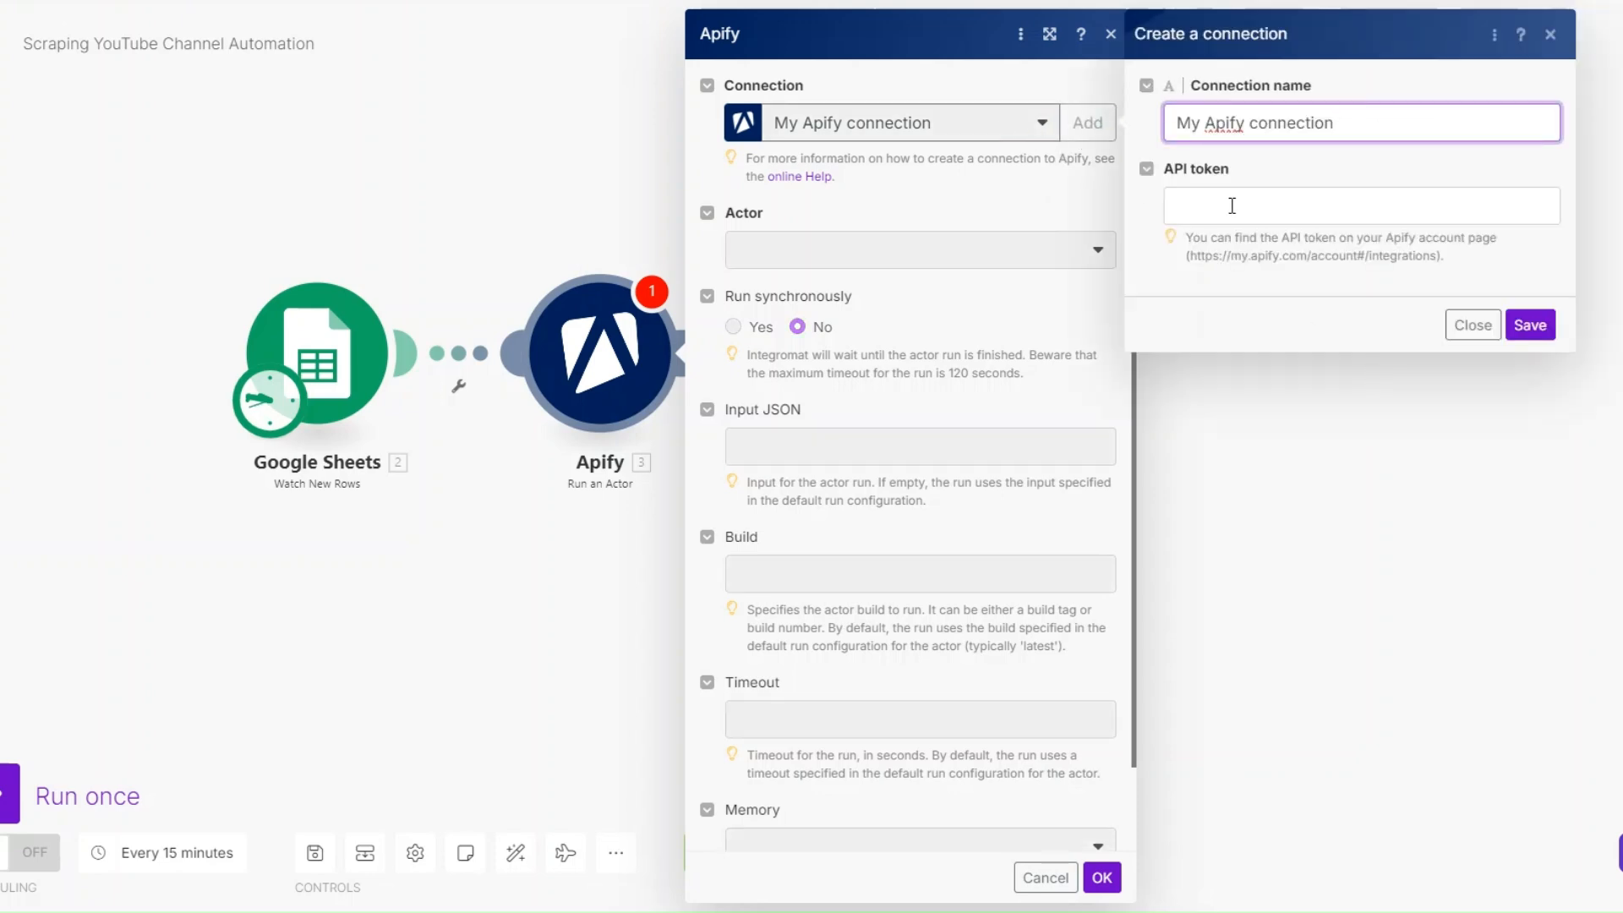
{"action": "left_click", "coordinate": [1200, 206]}
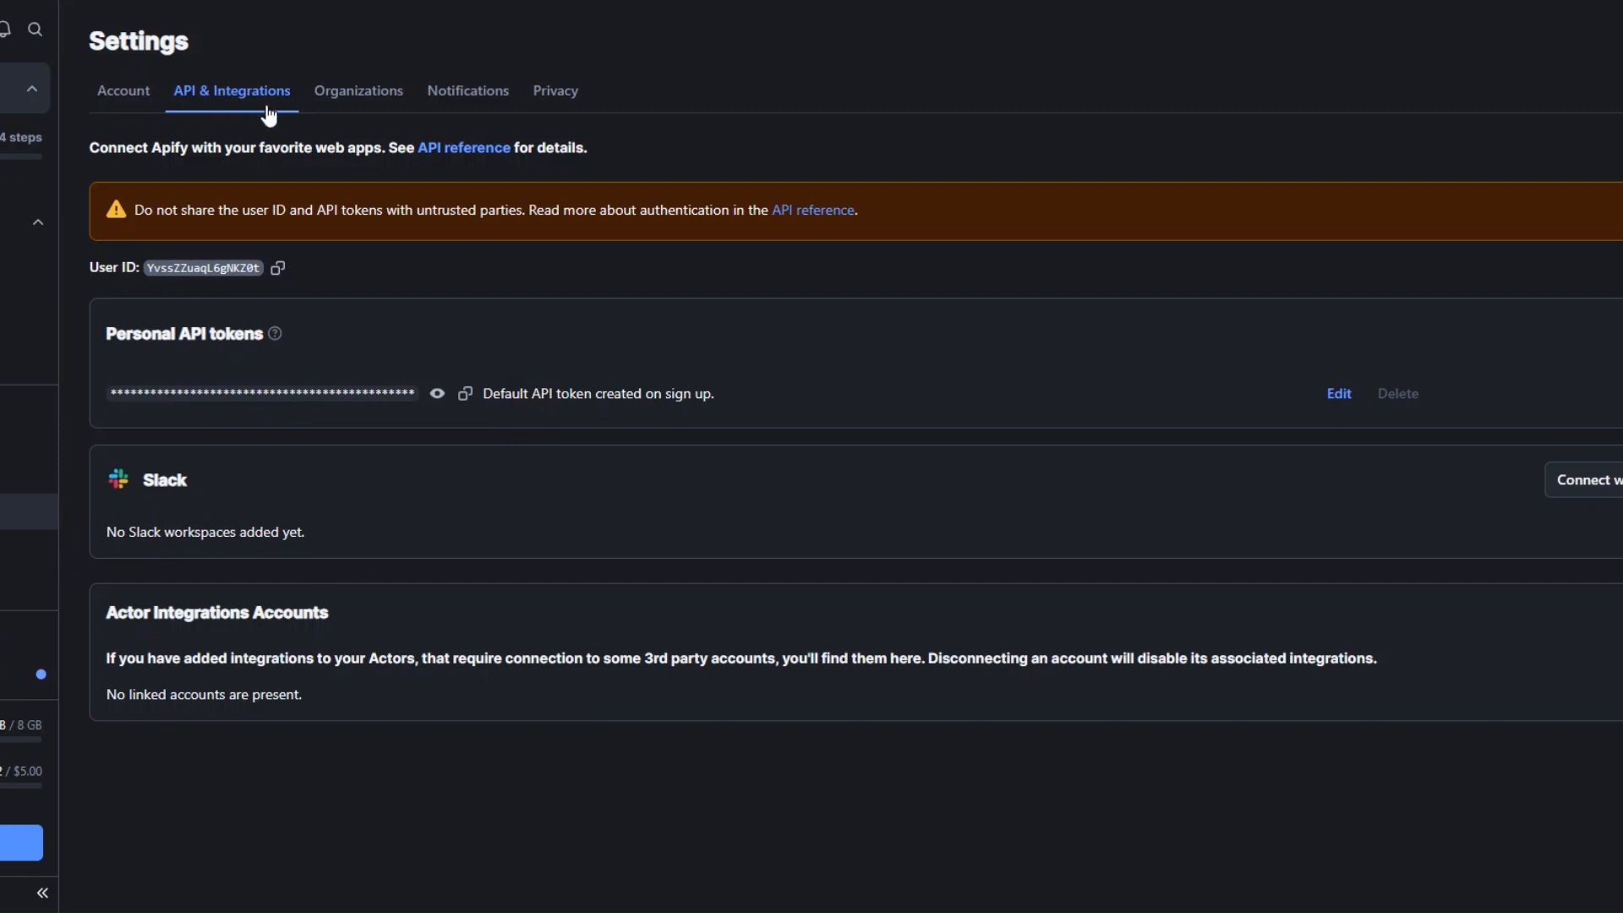
{"action": "left_click", "coordinate": [465, 394]}
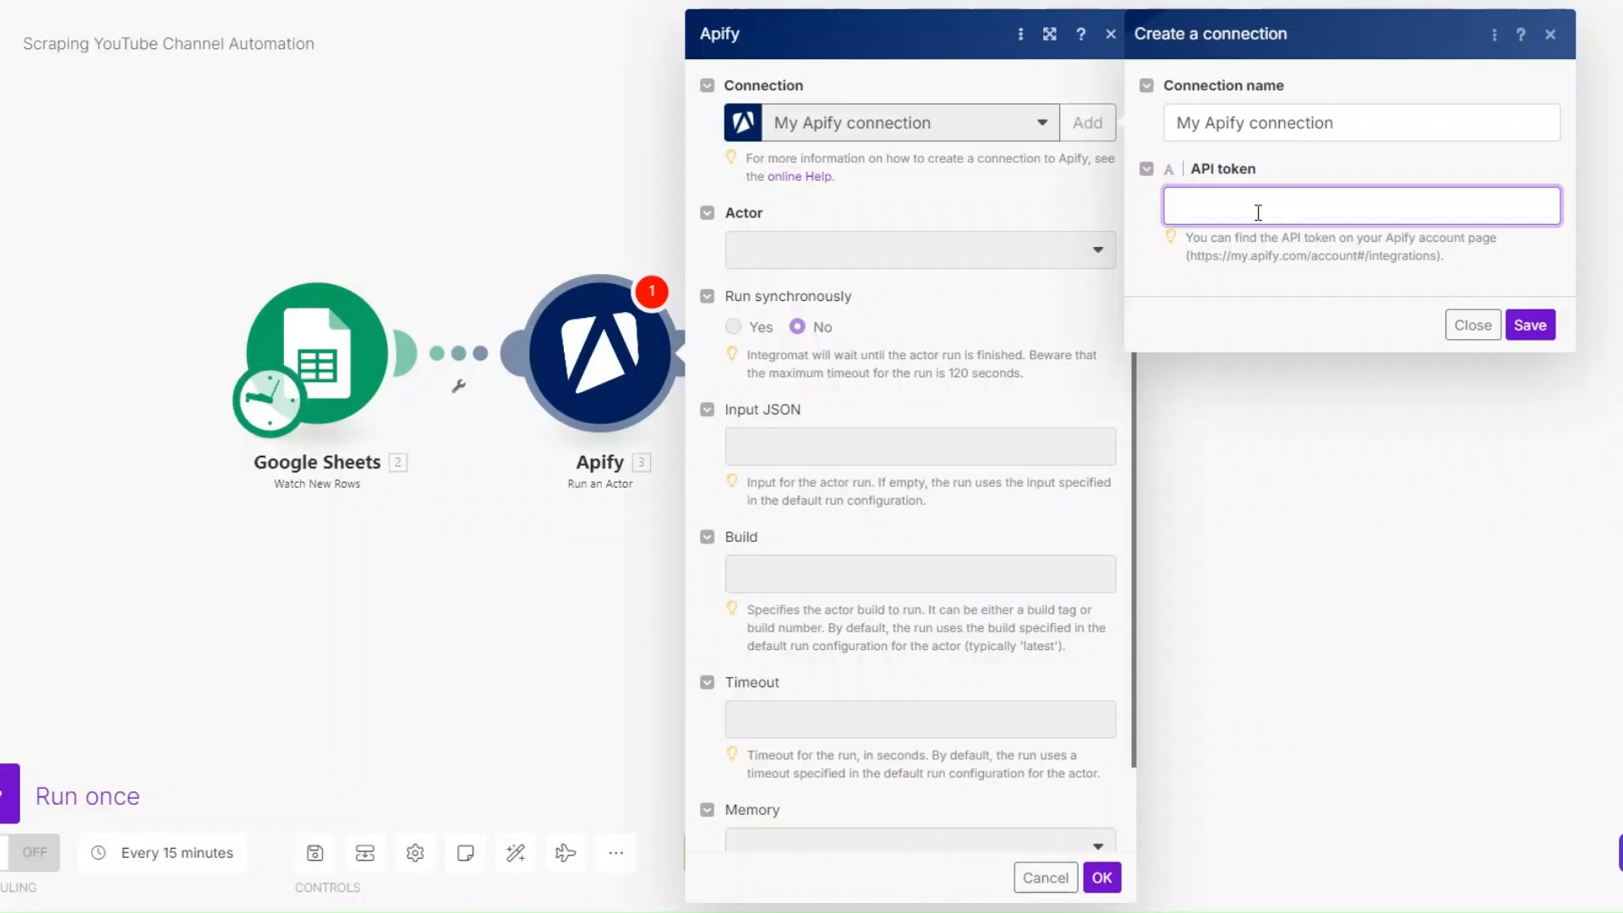
{"action": "left_click", "coordinate": [1175, 313]}
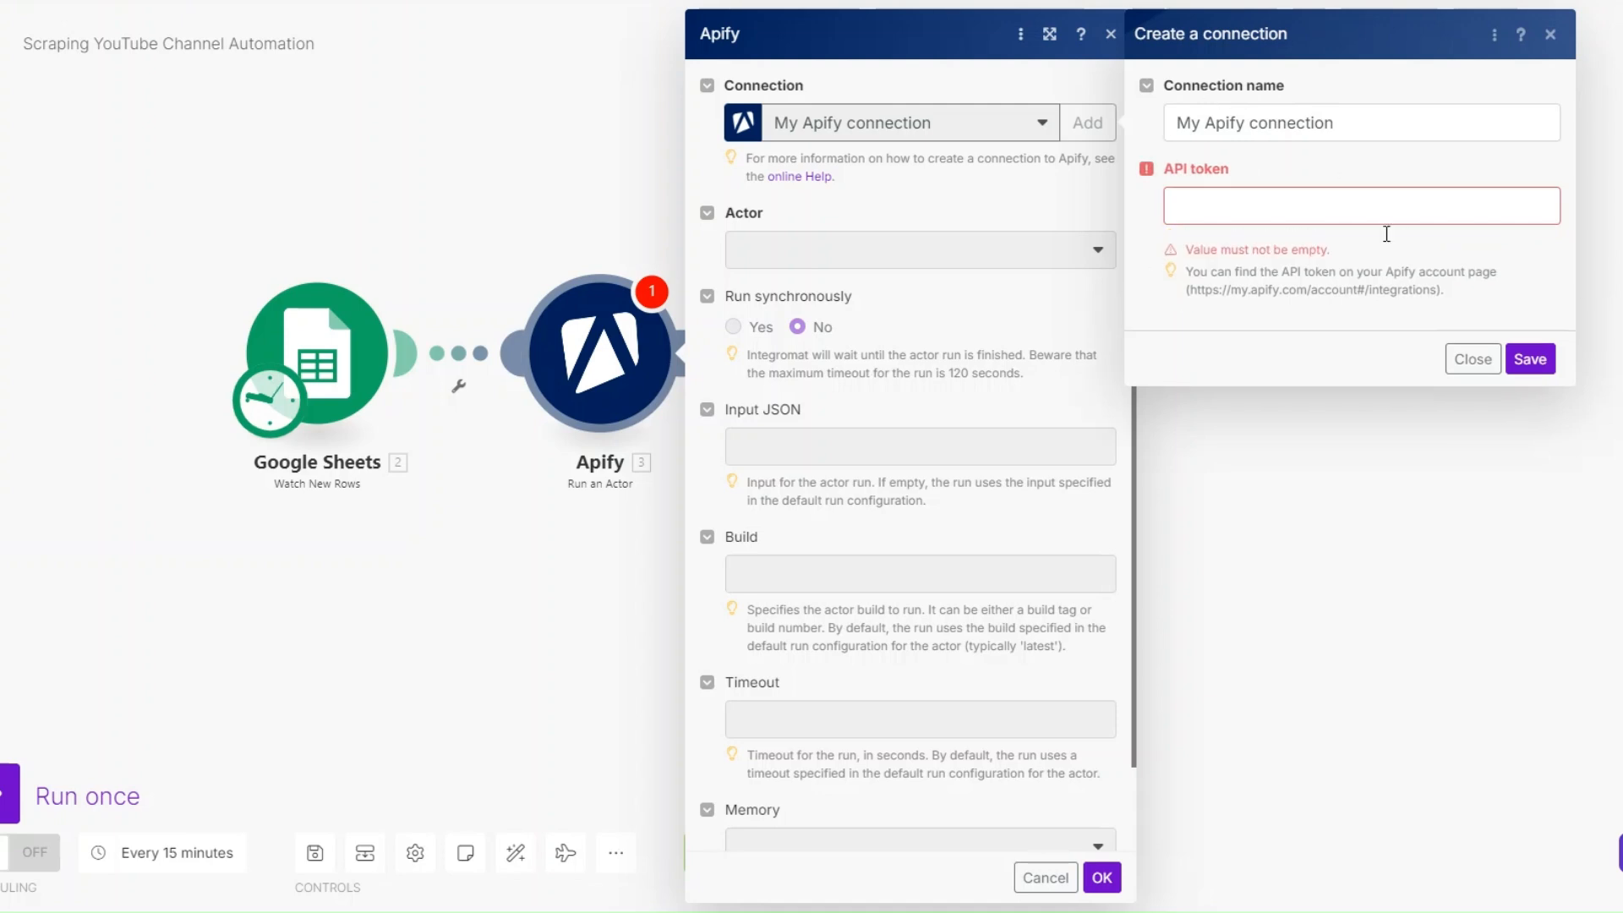
{"action": "left_click", "coordinate": [1475, 359]}
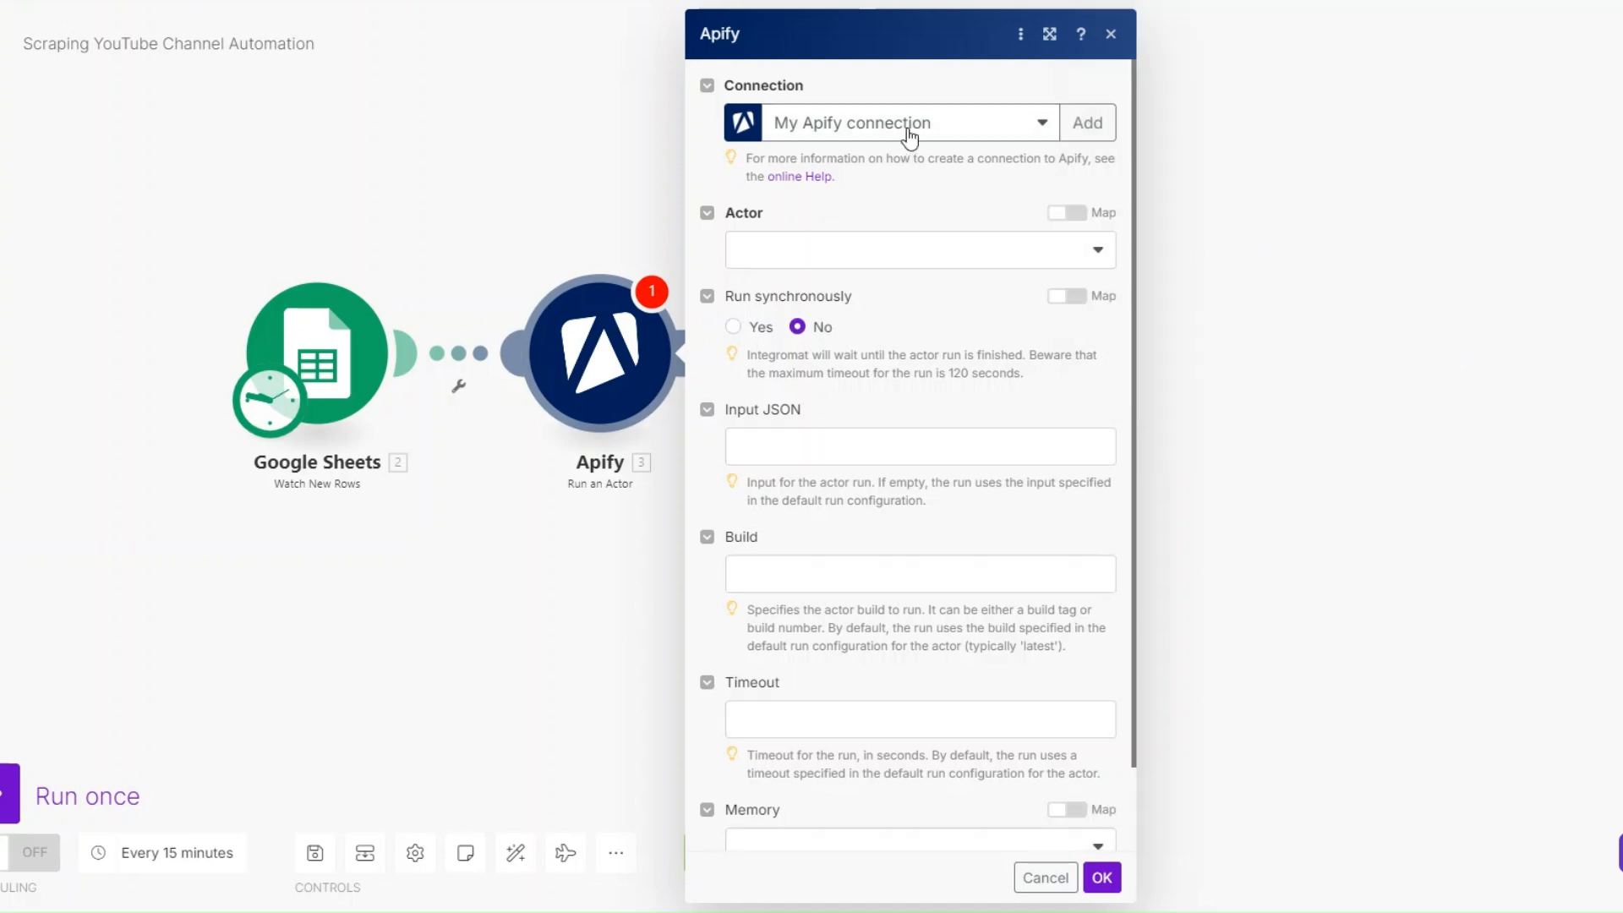
- Choose the streamers/youtube-channel-scraper actor for the Apify module and set it to run synchronously
{"action": "left_click", "coordinate": [884, 263]}
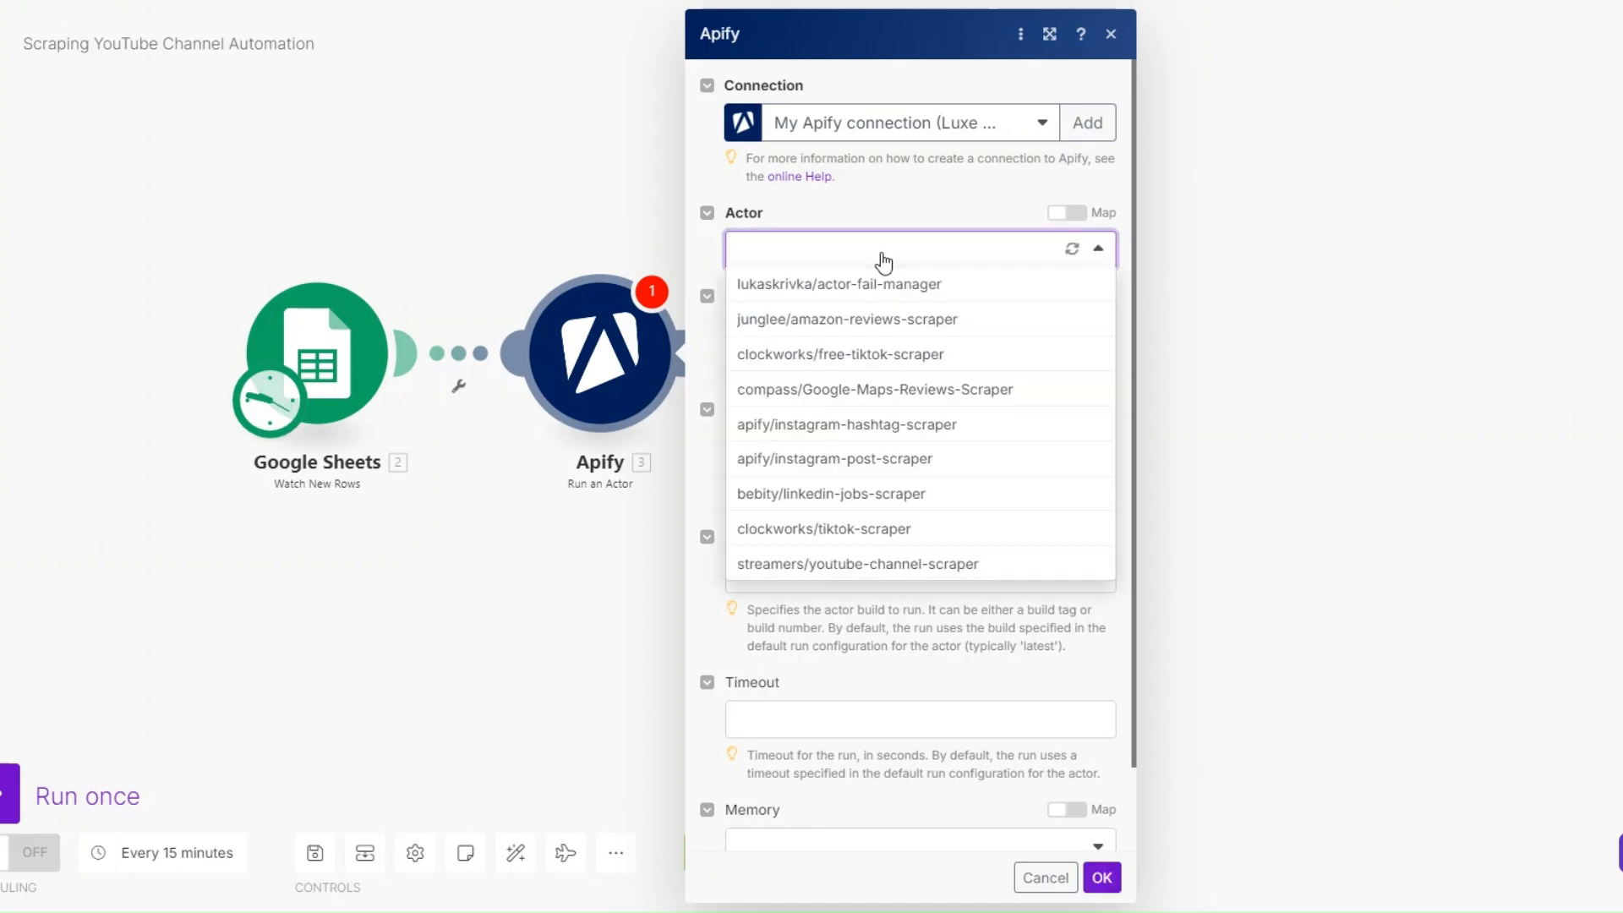
{"action": "left_click", "coordinate": [934, 567]}
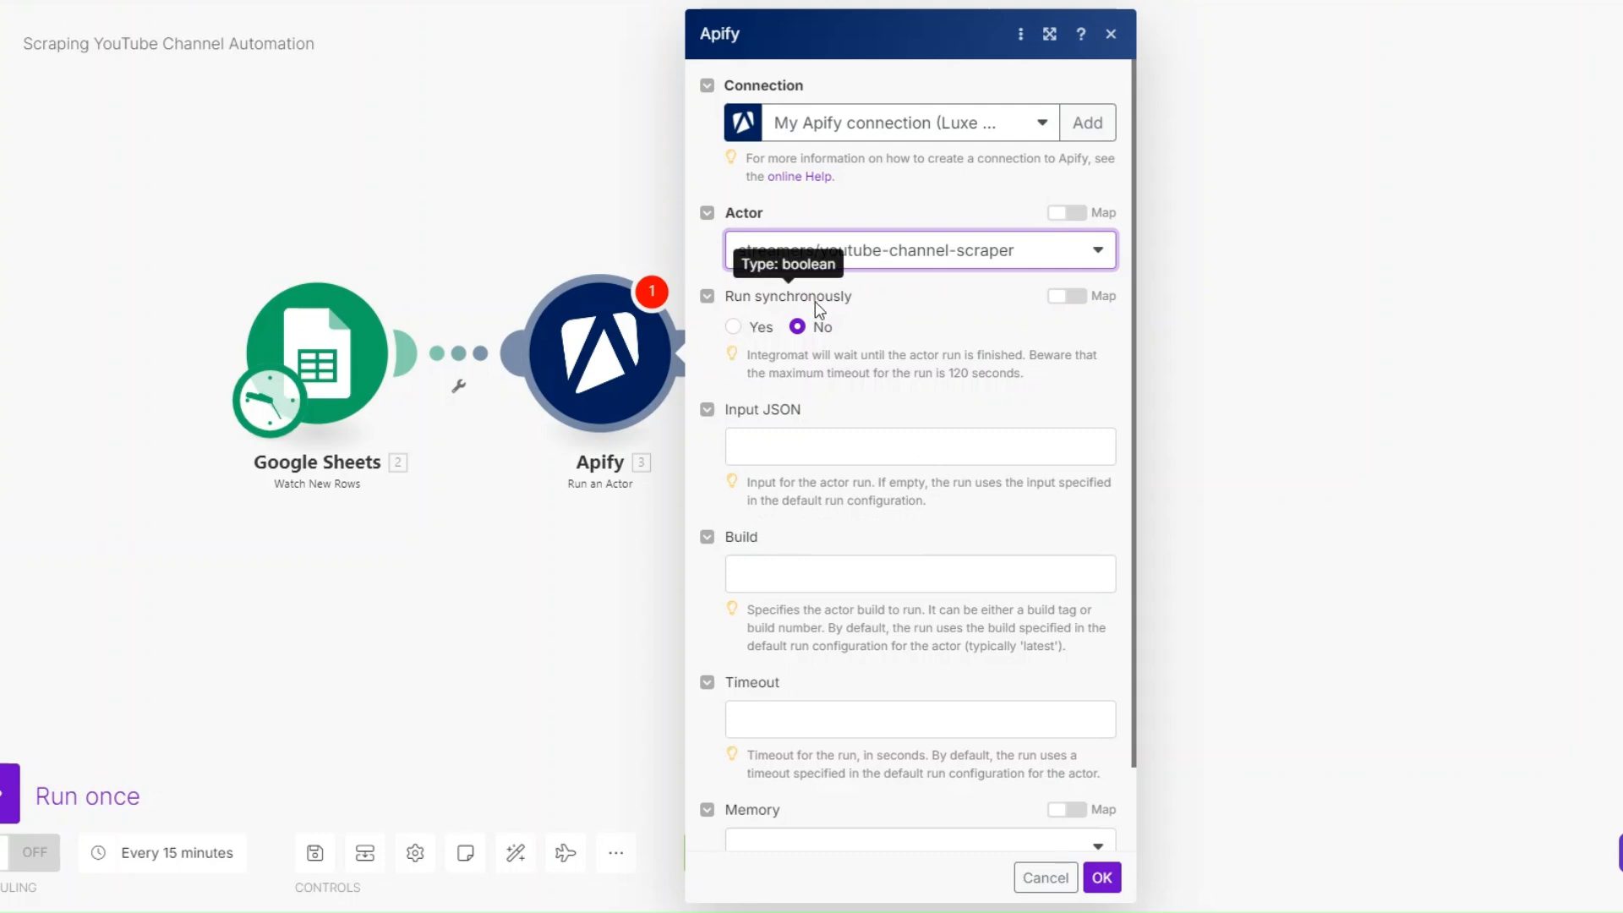
{"action": "left_click", "coordinate": [733, 327]}
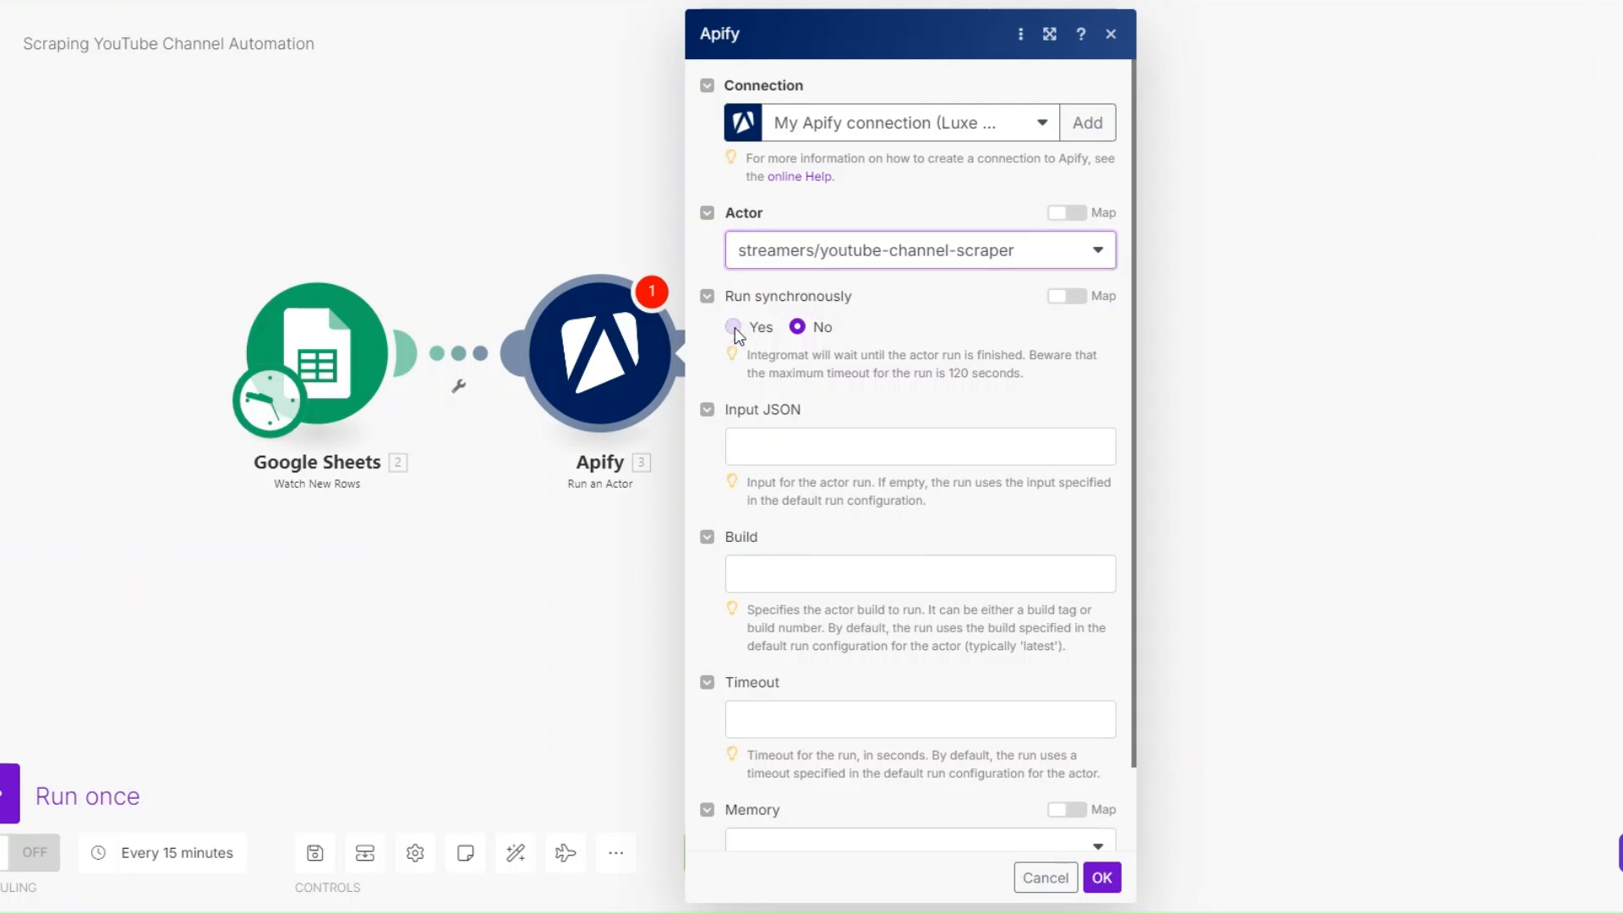
- Switch to the Fast Youtube Channel Scraper page in Apify and copy its entire input as JSON
{"action": "left_click", "coordinate": [813, 446]}
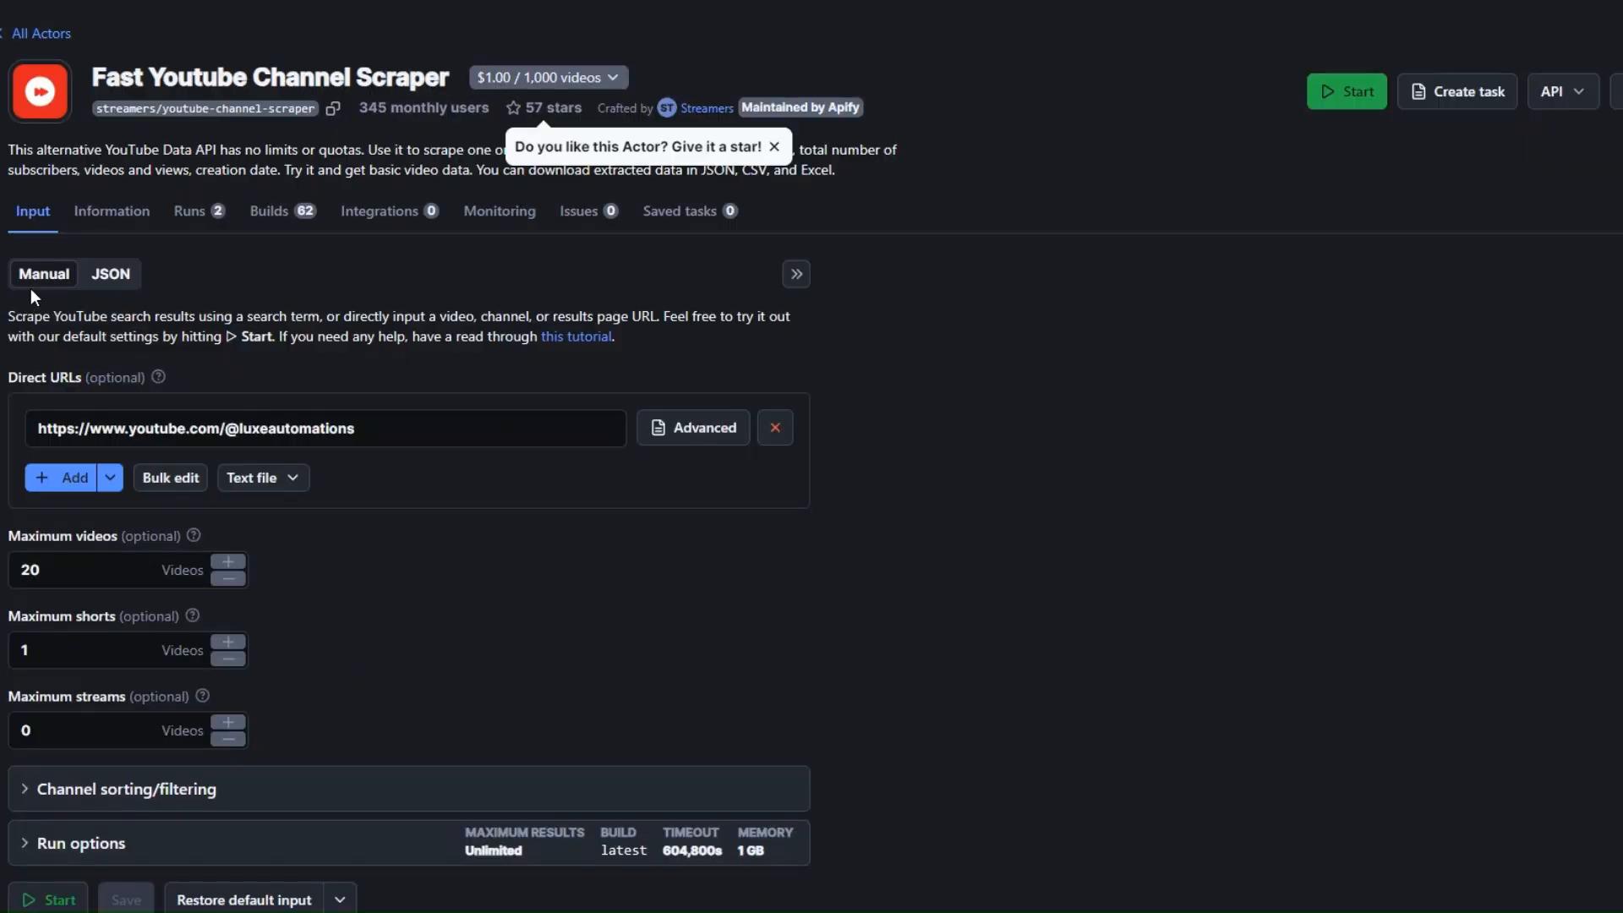
{"action": "left_click", "coordinate": [110, 275]}
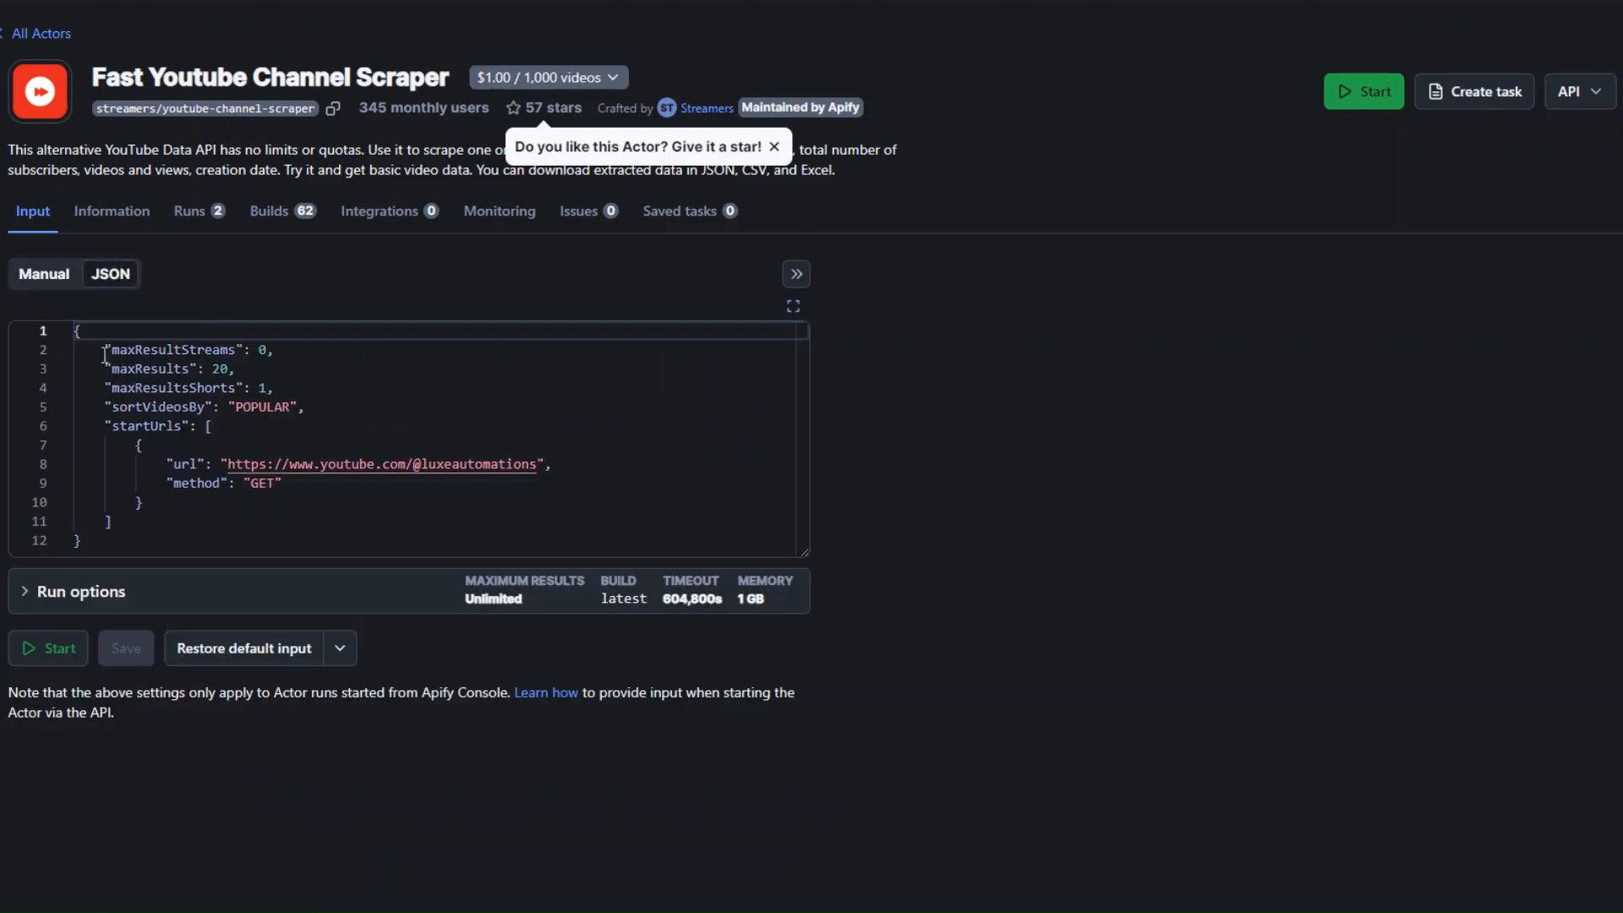
{"action": "left_click_drag", "start_coordinate": [77, 332], "coordinate": [127, 548]}
{"action": "right_click", "coordinate": [129, 496]}
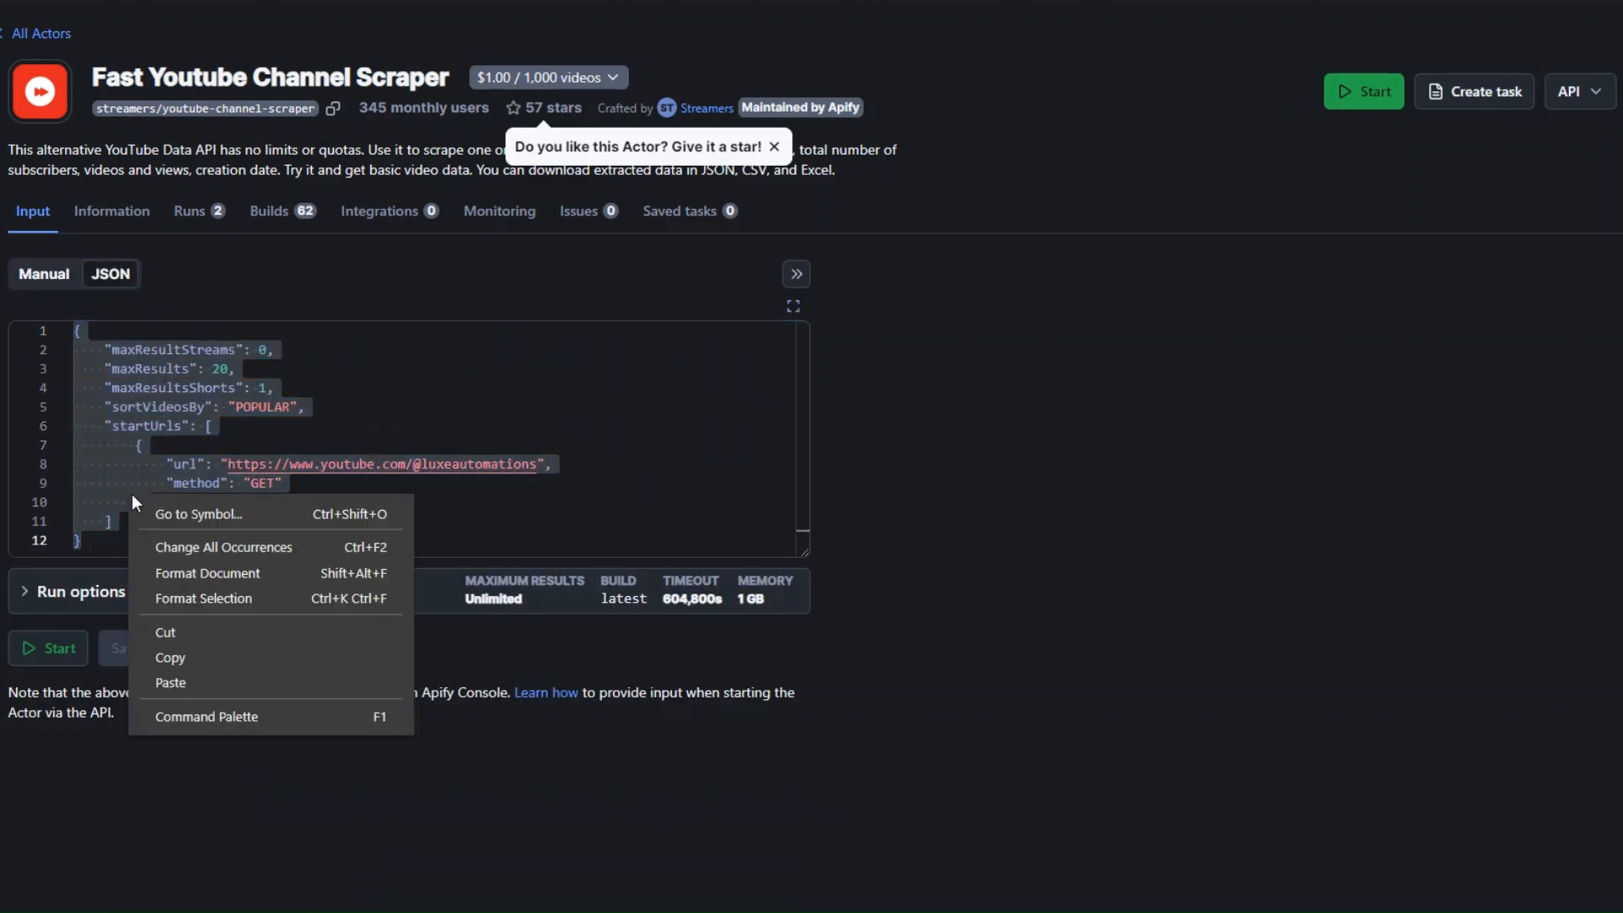
{"action": "left_click", "coordinate": [203, 657]}
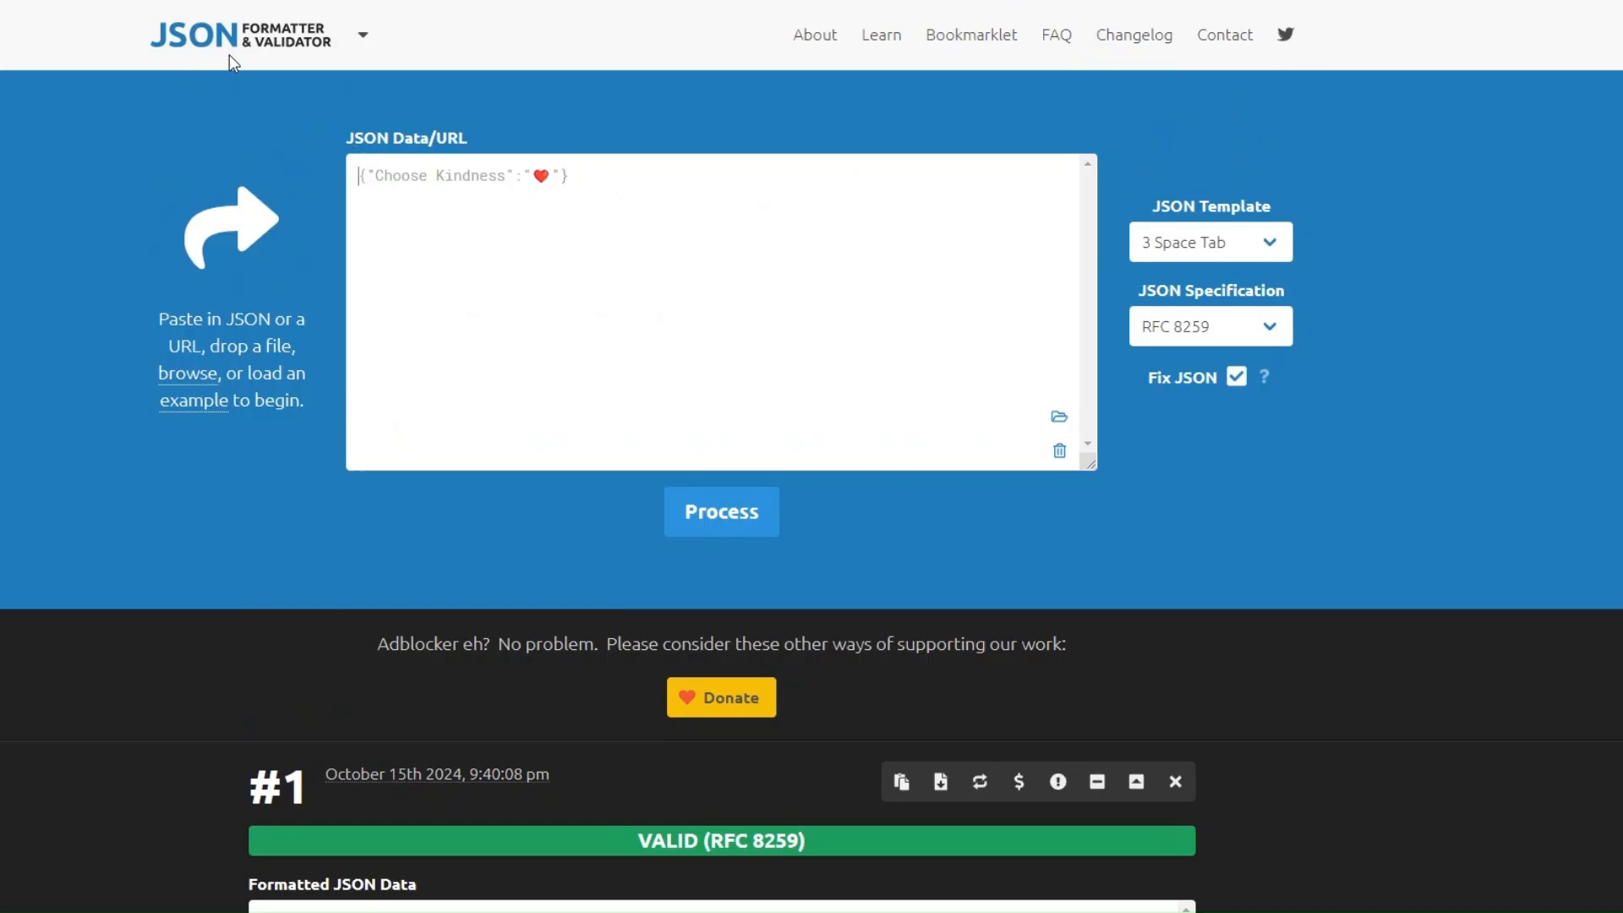
- Switch to JSON Formatter & Validator, process the copied scraper input there and copy the formatted JSON
{"action": "left_click", "coordinate": [460, 417]}
{"action": "key", "text": "ctrl+v"}
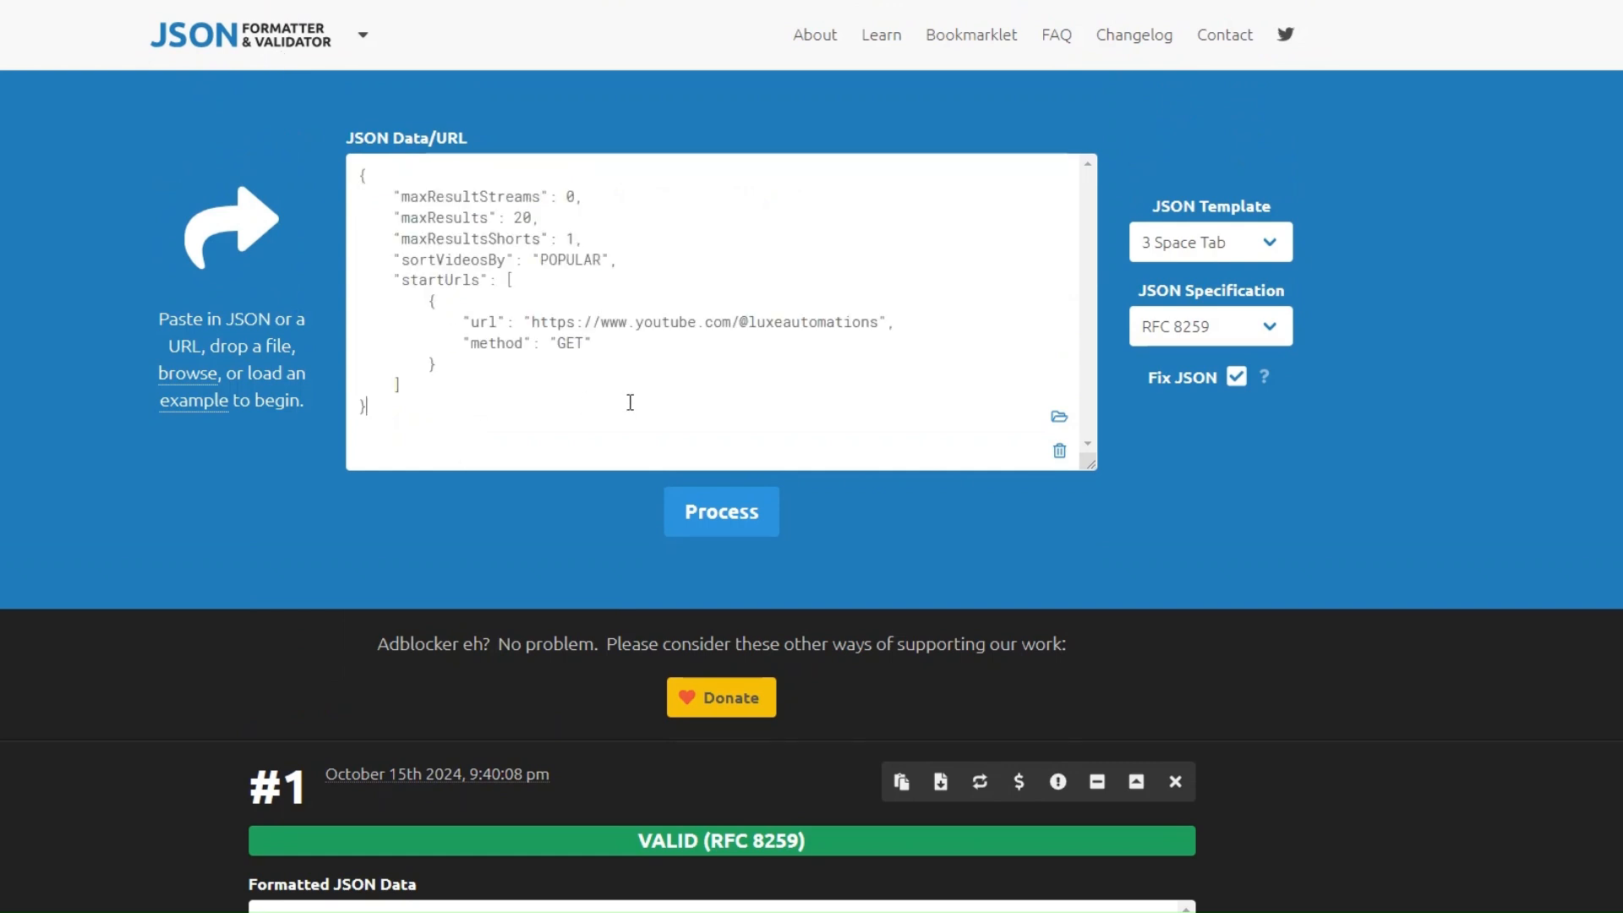
{"action": "left_click", "coordinate": [729, 523]}
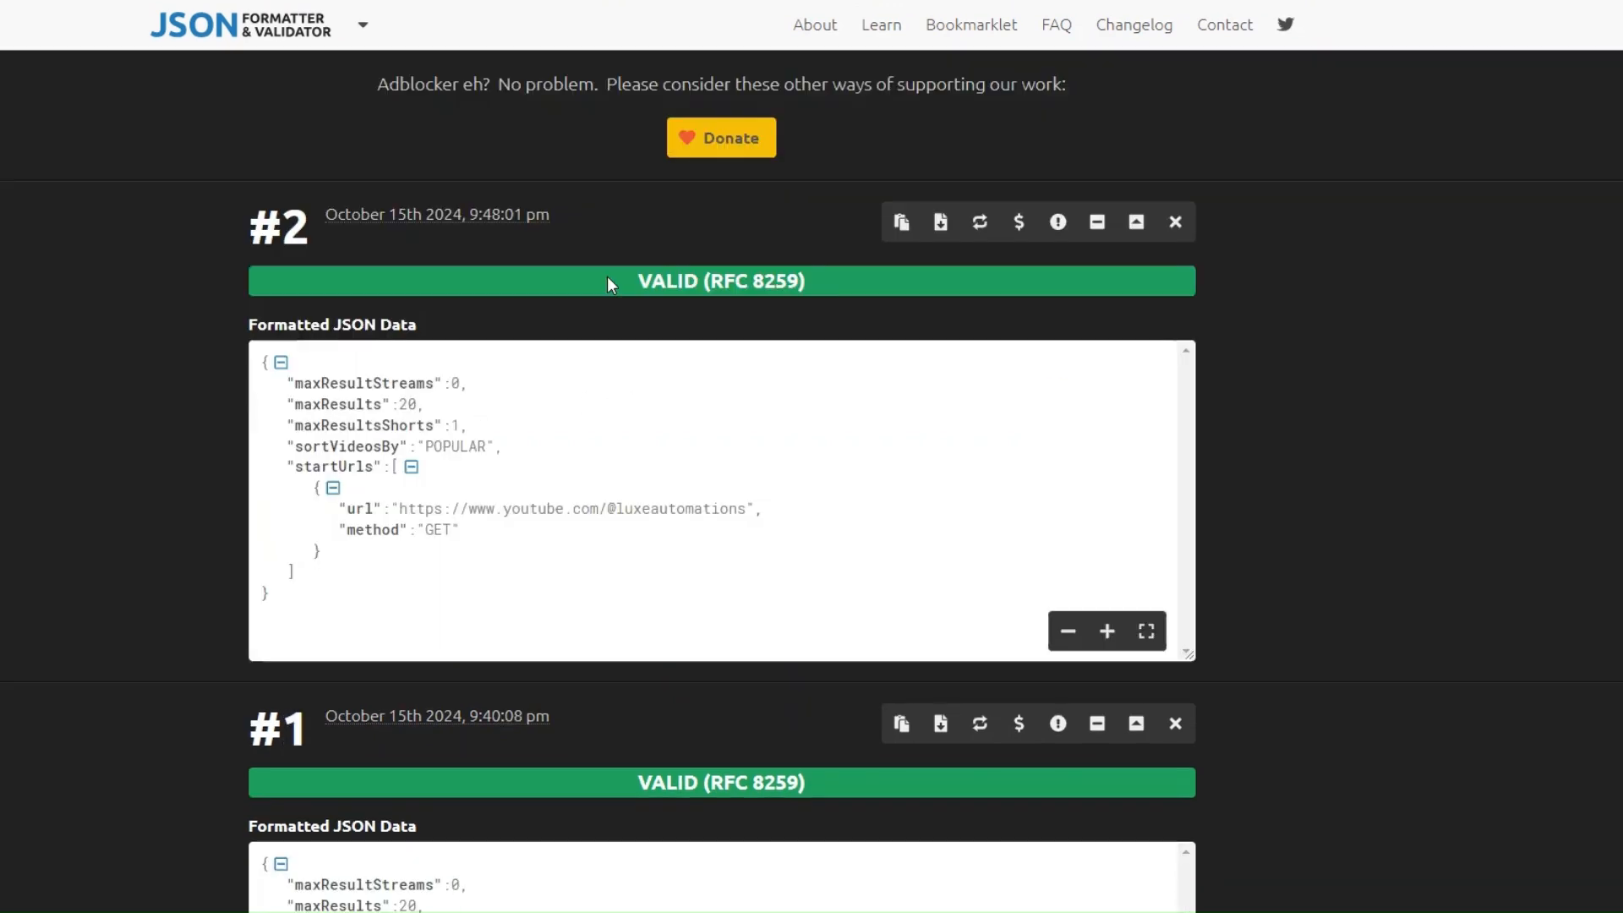
{"action": "left_click", "coordinate": [901, 221]}
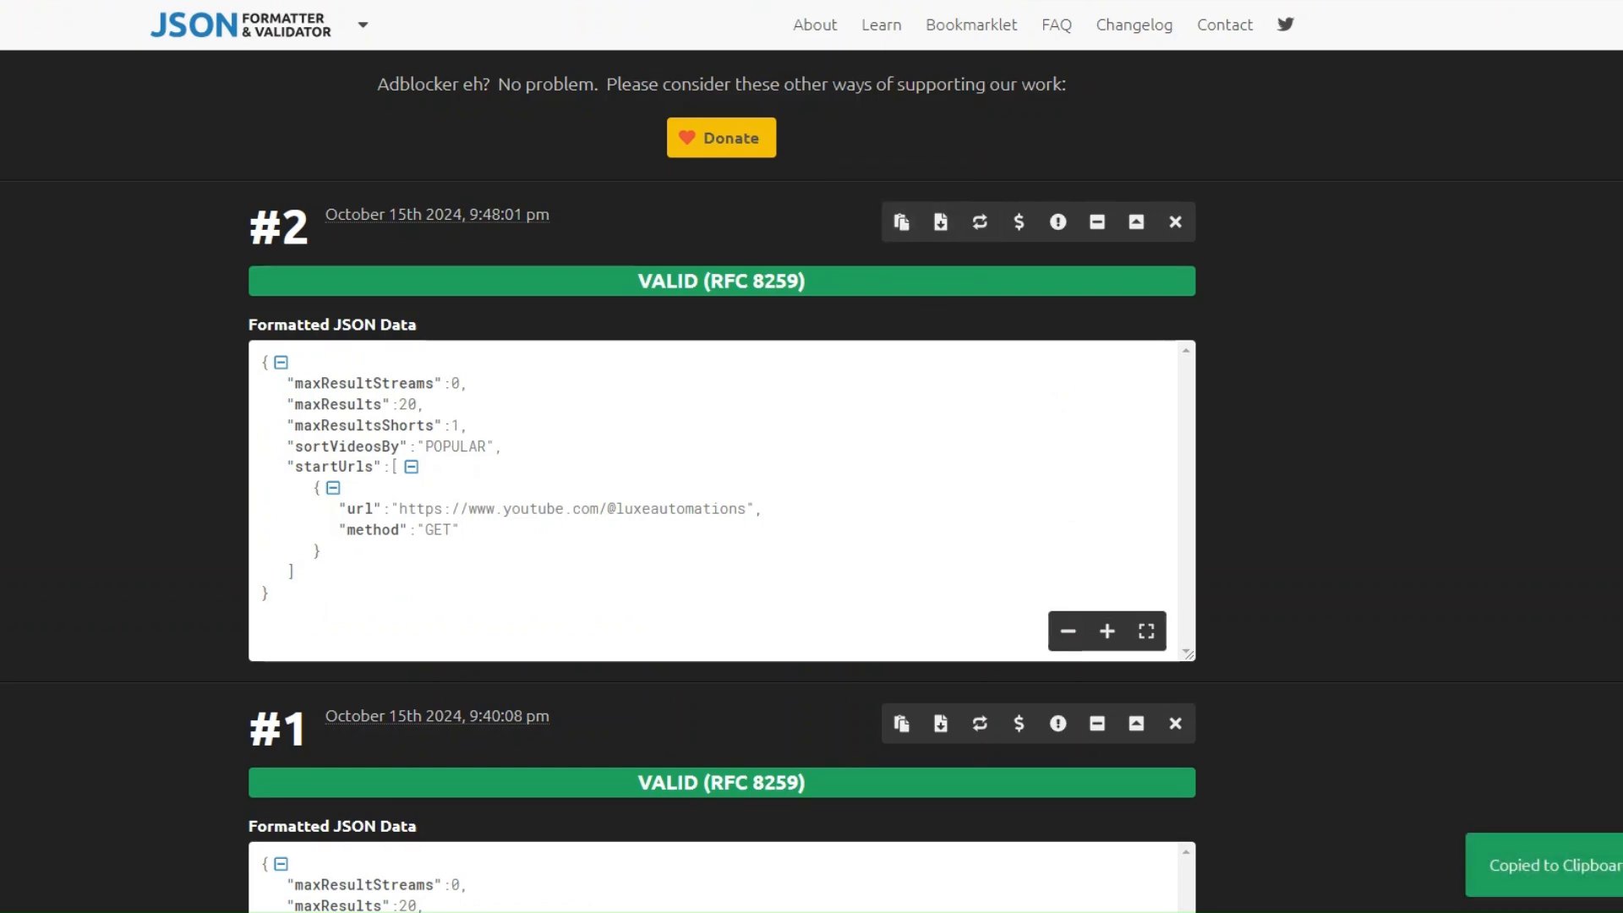
- Return to Make, paste the formatted JSON as the Run an Actor module's Input JSON and save the module
{"action": "left_click", "coordinate": [643, 2]}
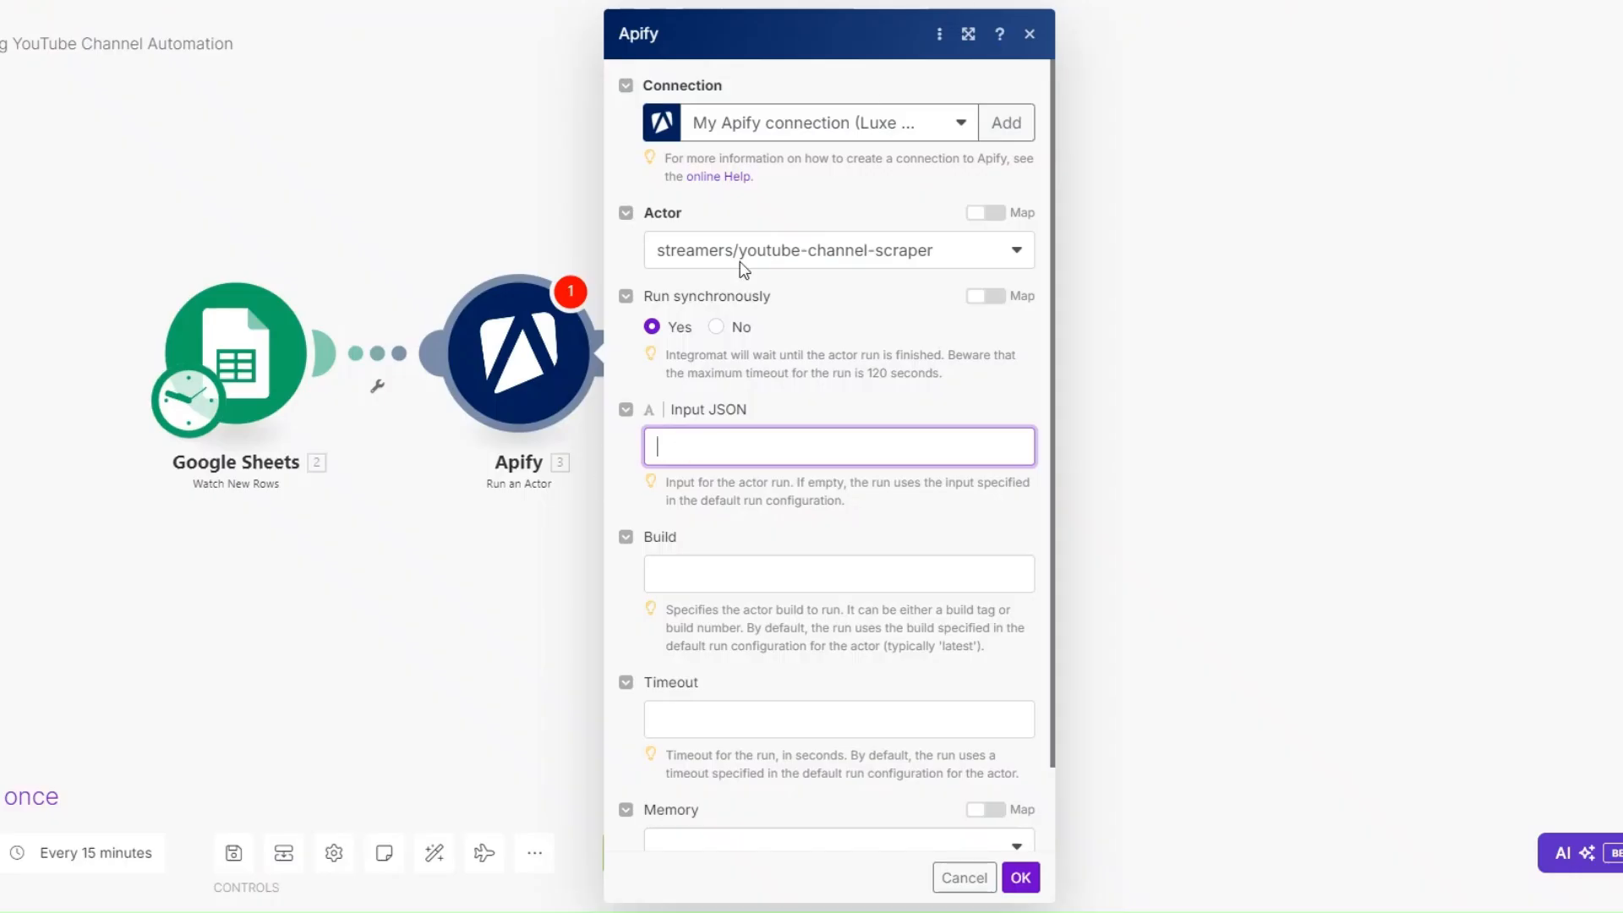
{"action": "key", "text": "ctrl+v"}
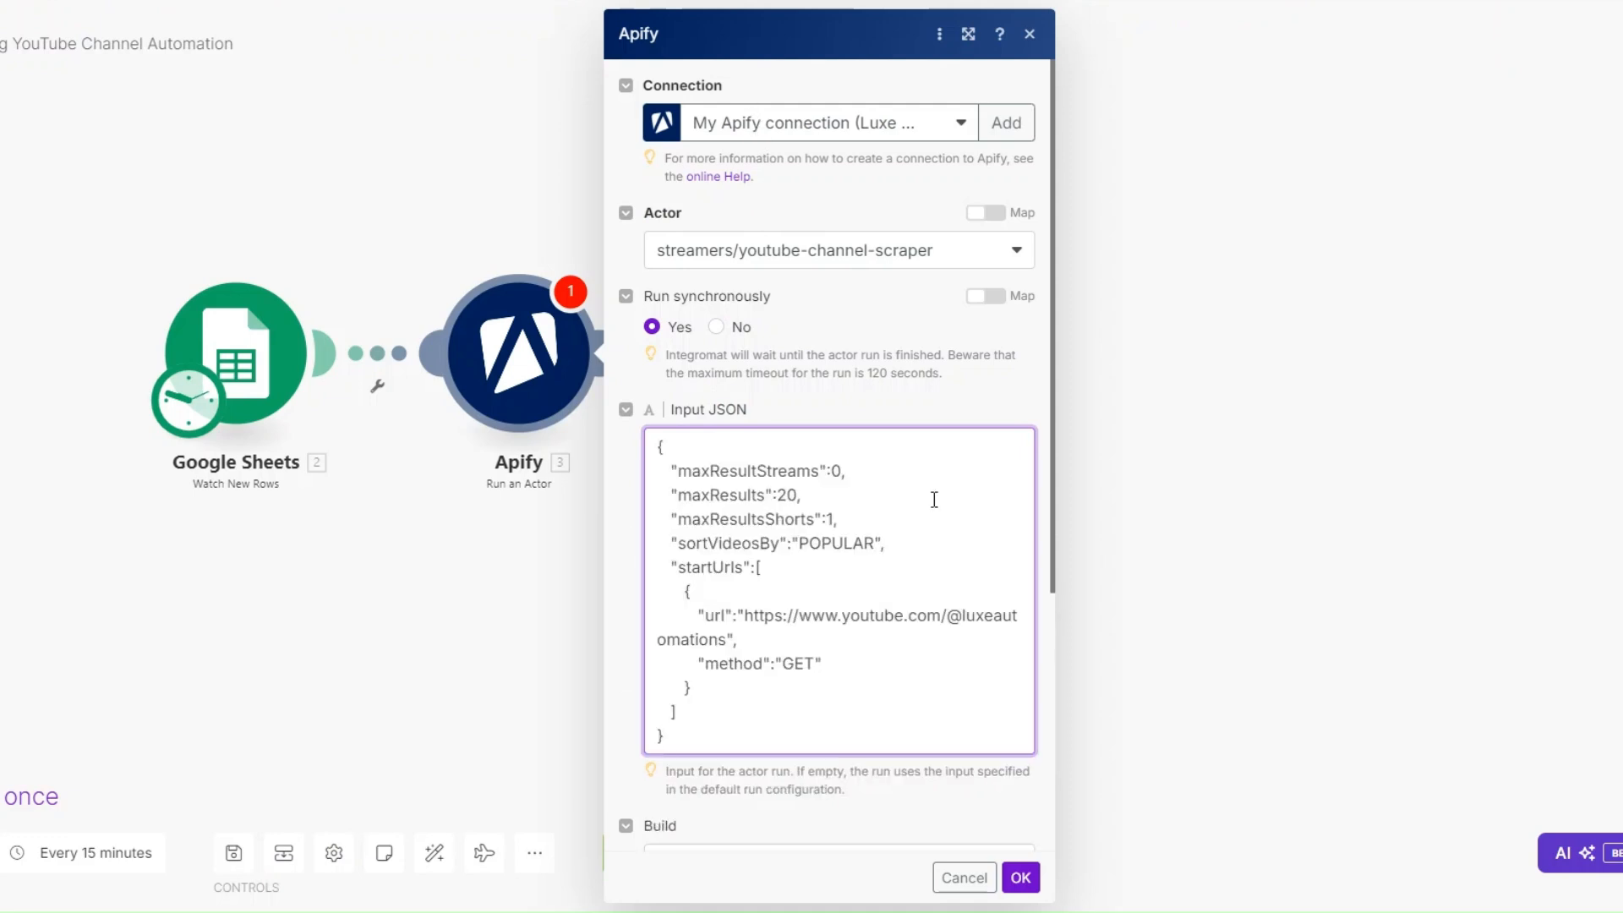
{"action": "scroll", "coordinate": [934, 500], "scroll_direction": "down", "scroll_amount": 3}
{"action": "scroll", "coordinate": [935, 500], "scroll_direction": "down", "scroll_amount": 2}
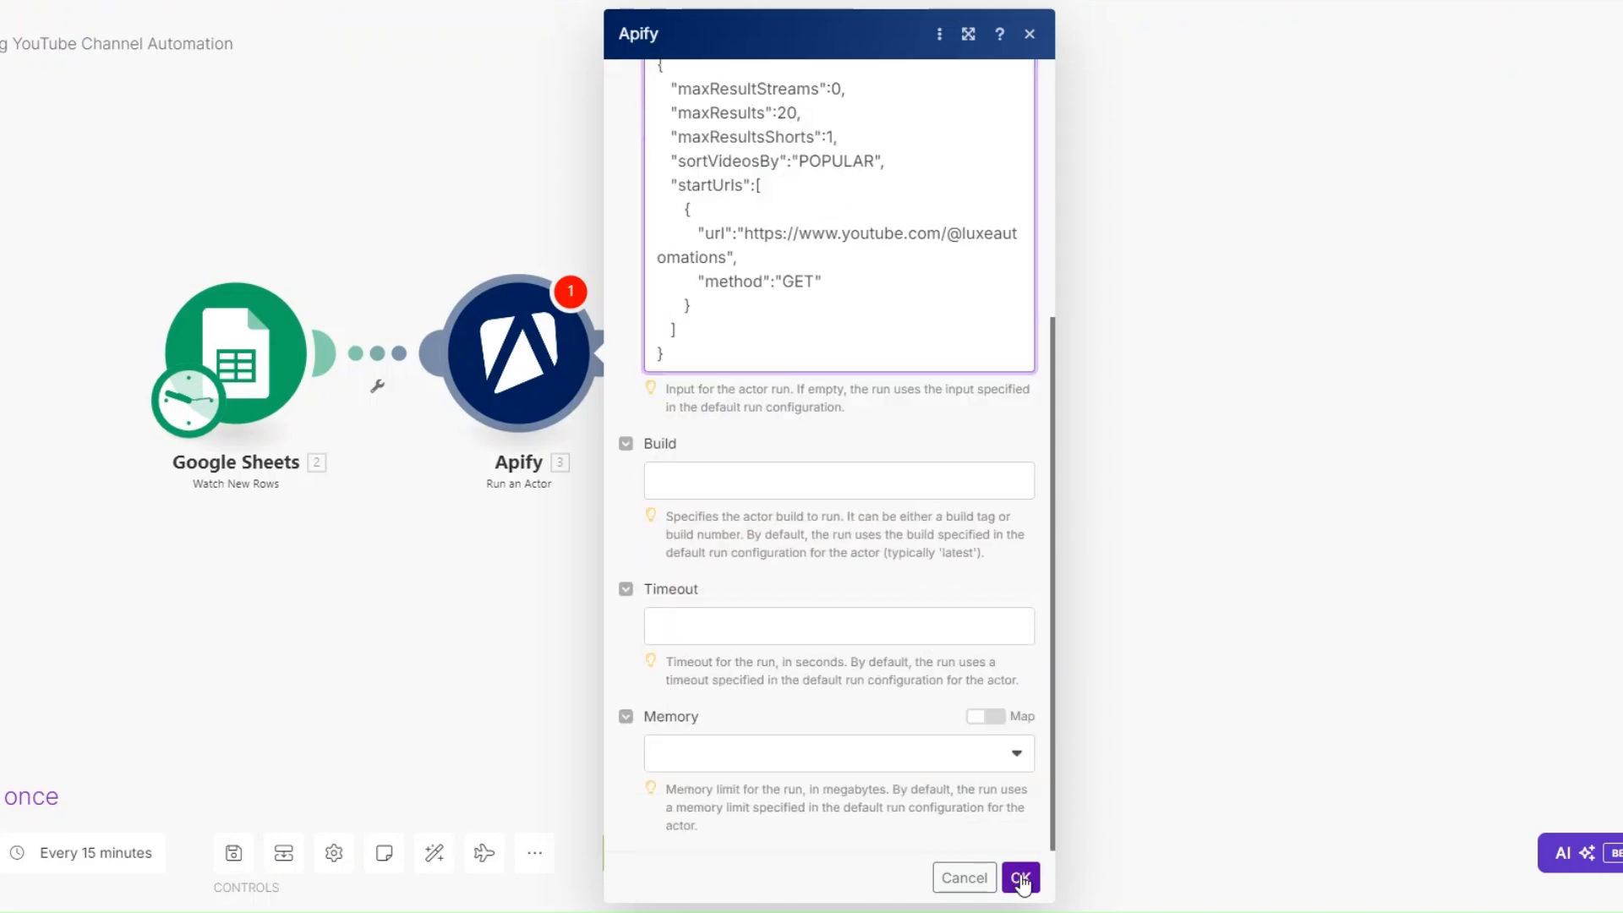
{"action": "left_click", "coordinate": [1022, 877]}
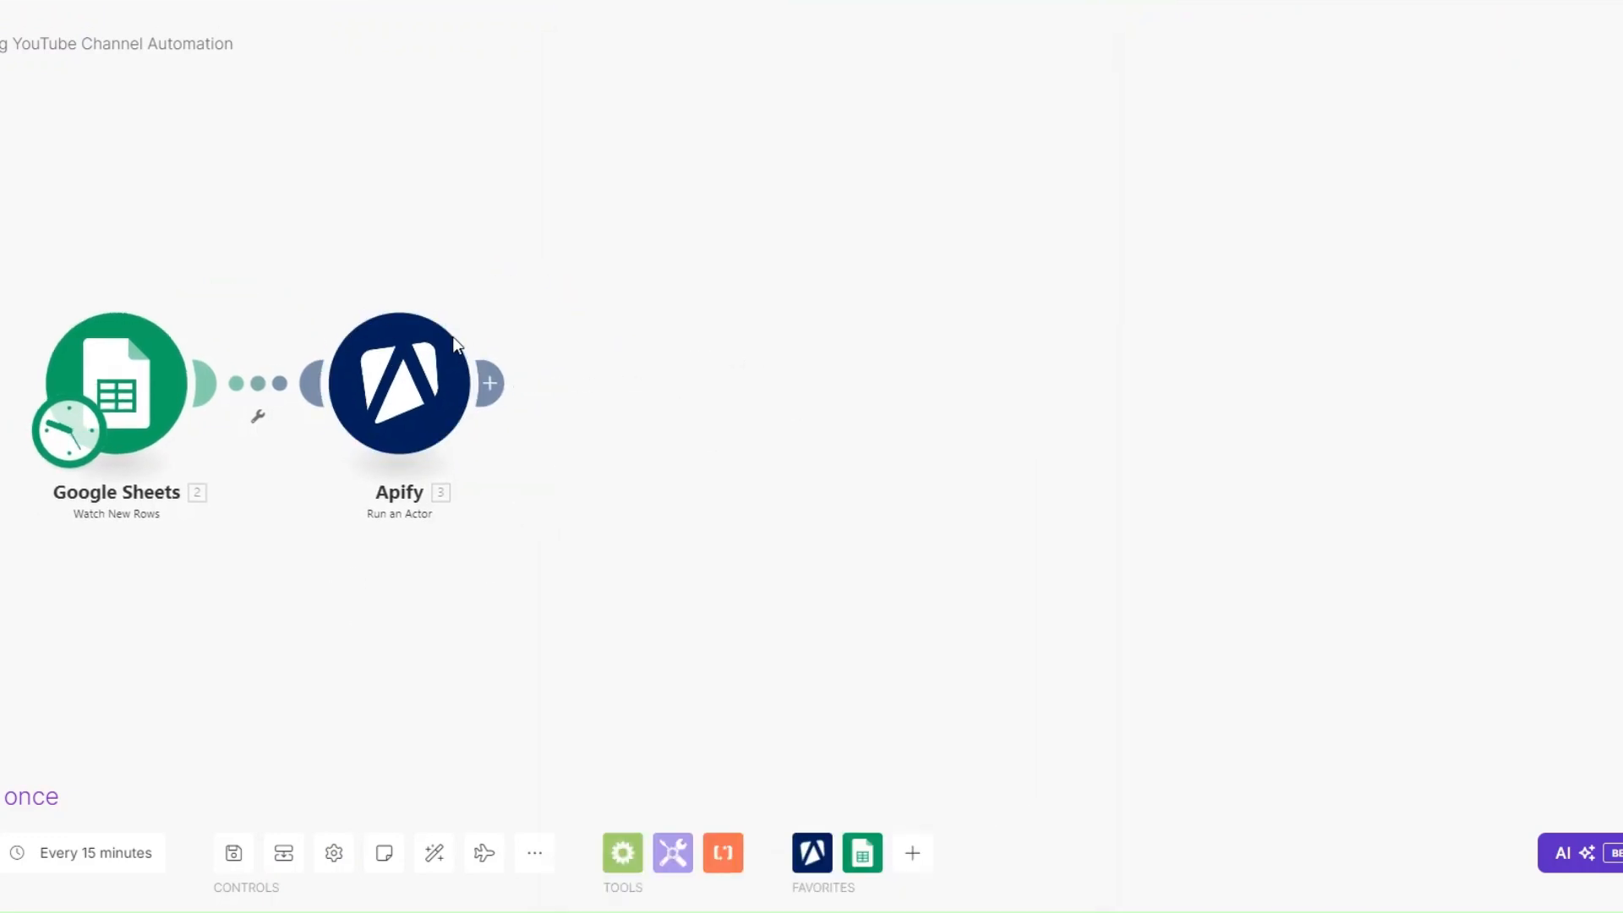
- Add an Apify Get Dataset Items module after the Run an Actor module
{"action": "left_click", "coordinate": [489, 383]}
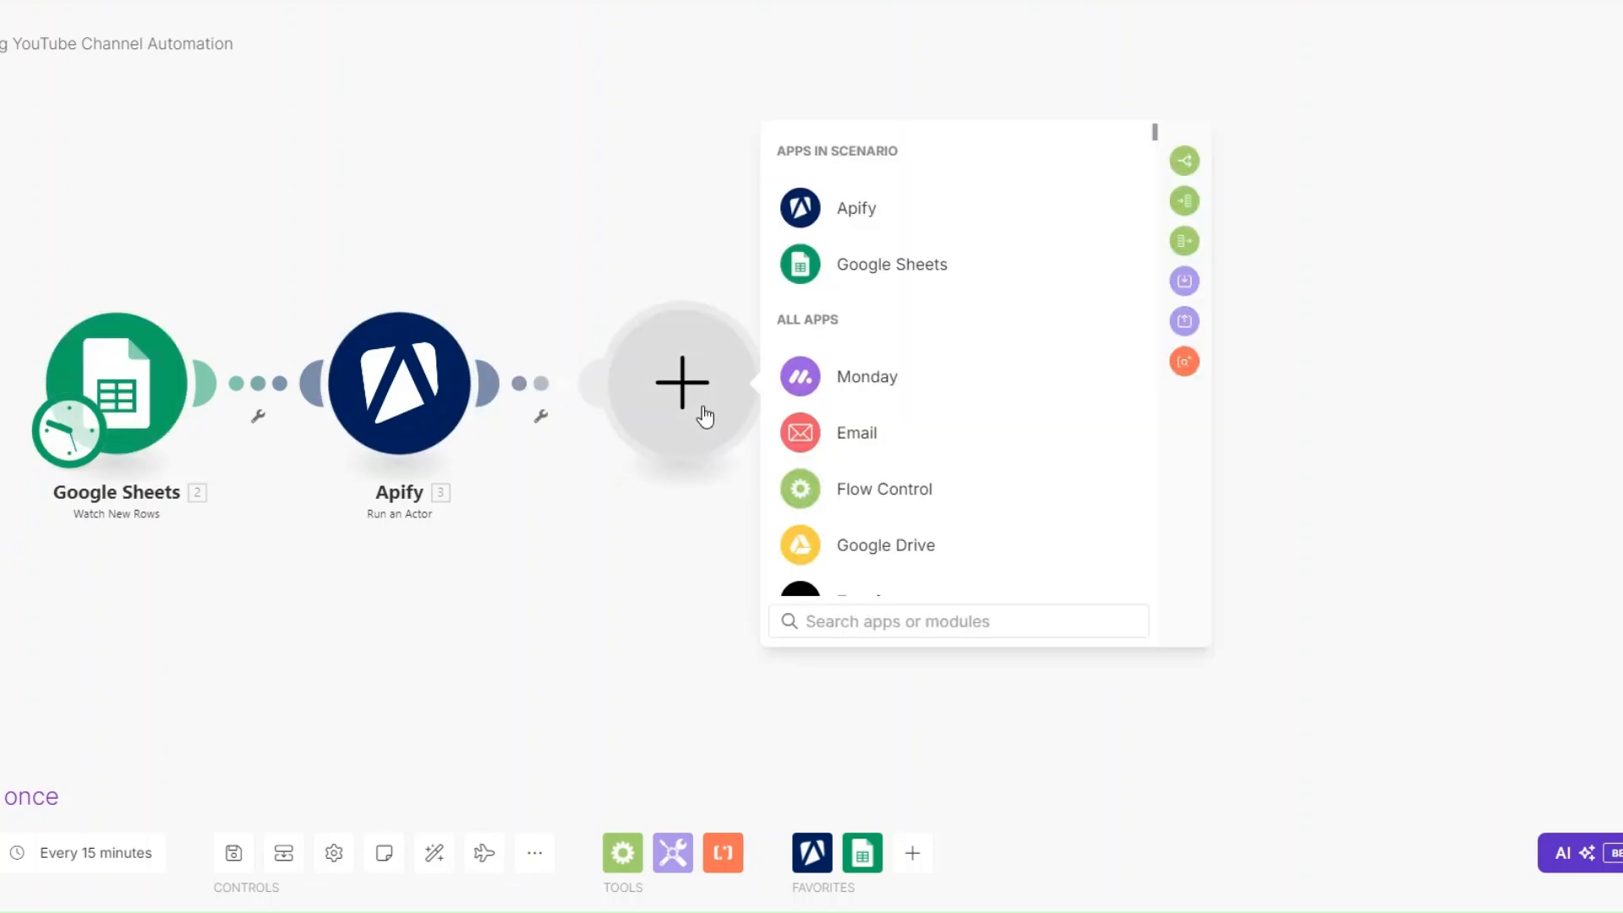
{"action": "left_click", "coordinate": [873, 218]}
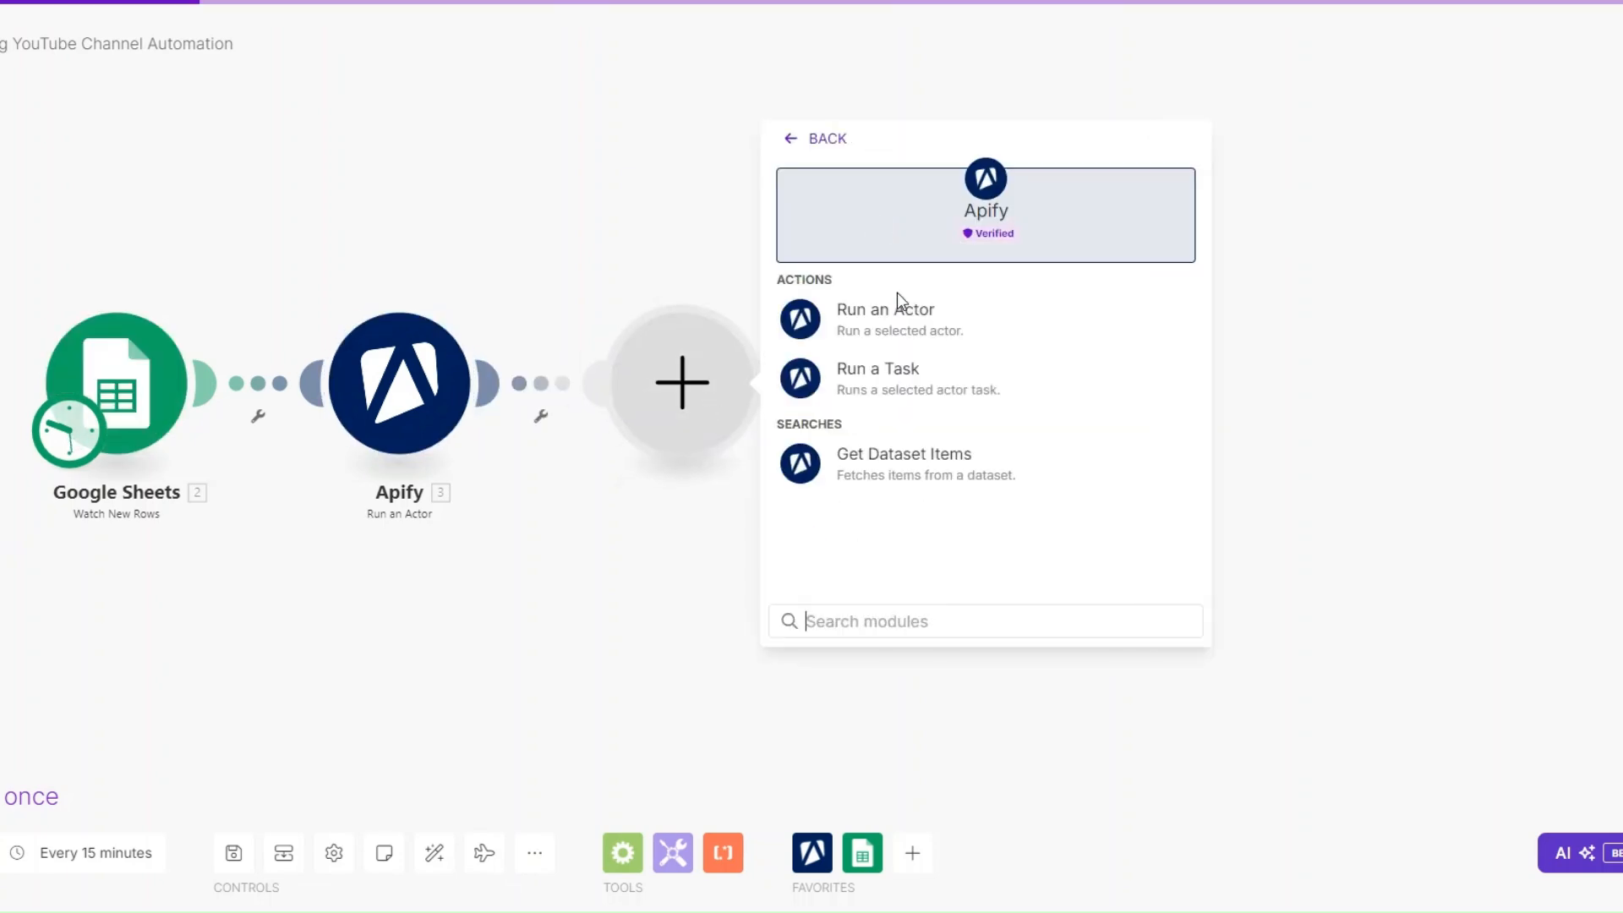
{"action": "left_click", "coordinate": [871, 460]}
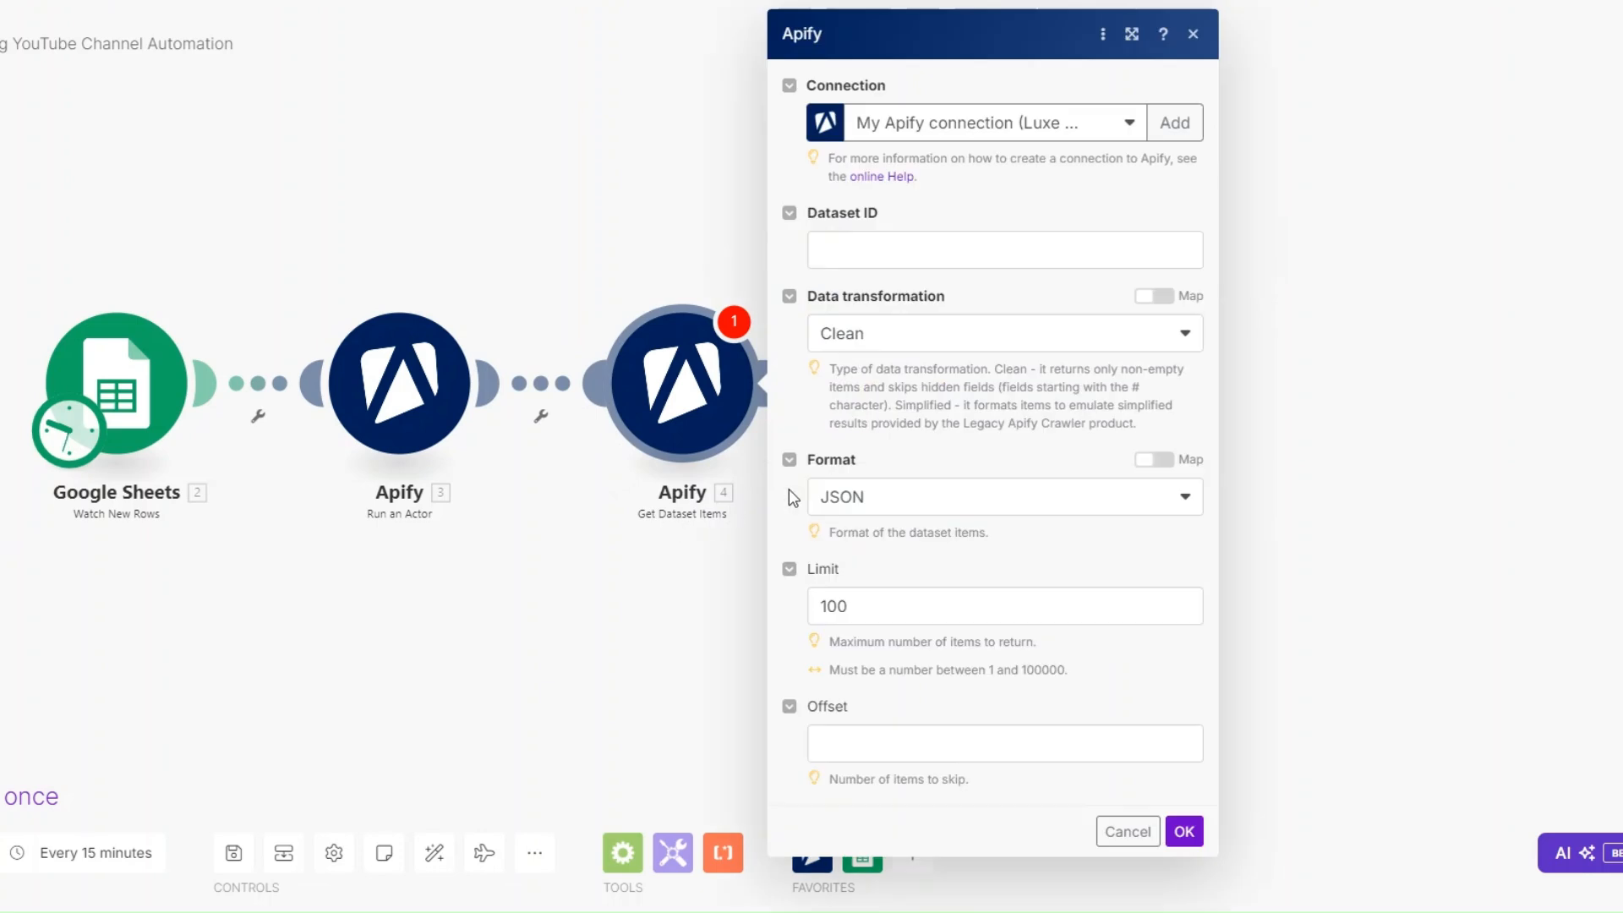
- Configure Get Dataset Items with the Run an Actor module's defaultDatasetId as Dataset ID, JSON format and a limit of 10, and save it
{"action": "left_click", "coordinate": [903, 243]}
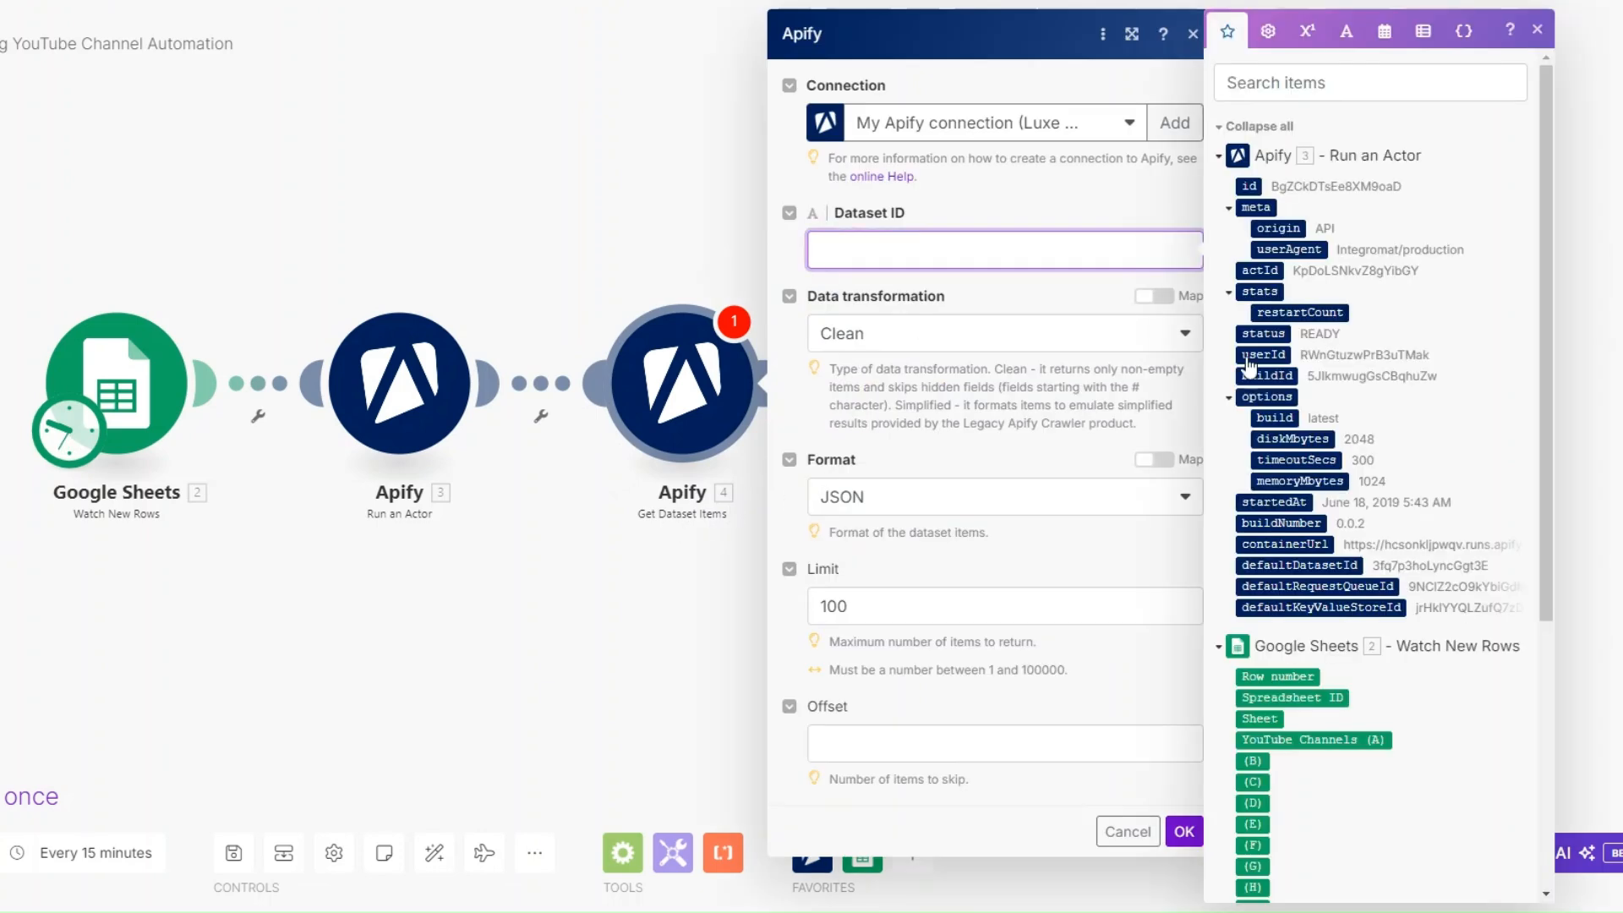
{"action": "left_click", "coordinate": [1306, 566]}
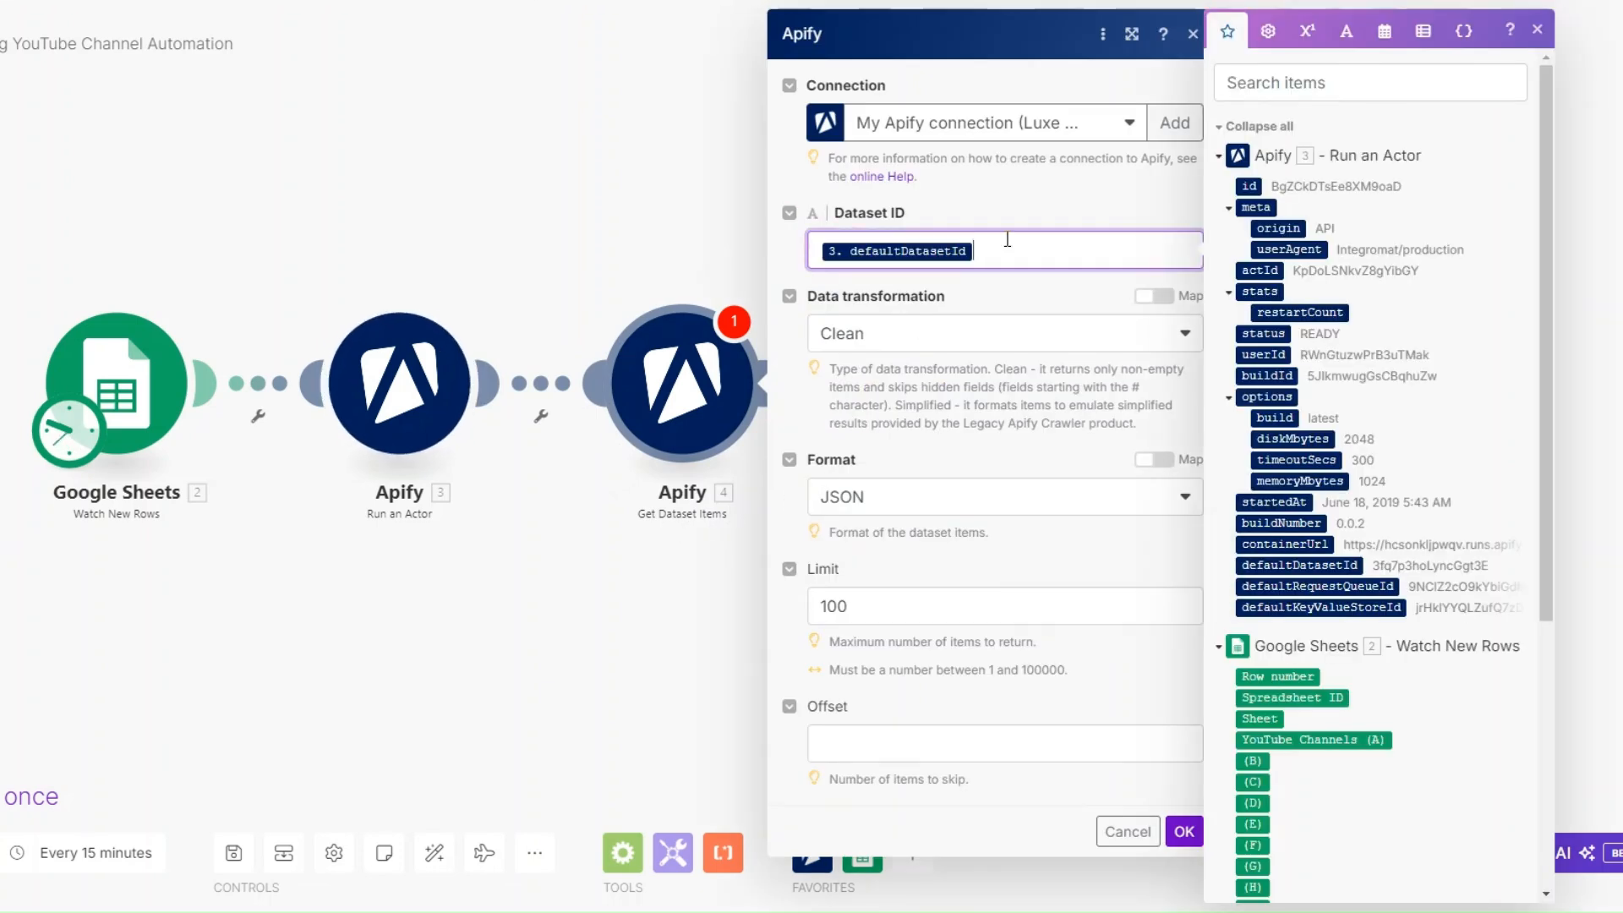
{"action": "left_click", "coordinate": [899, 499]}
{"action": "left_click", "coordinate": [899, 531]}
{"action": "left_click", "coordinate": [866, 608]}
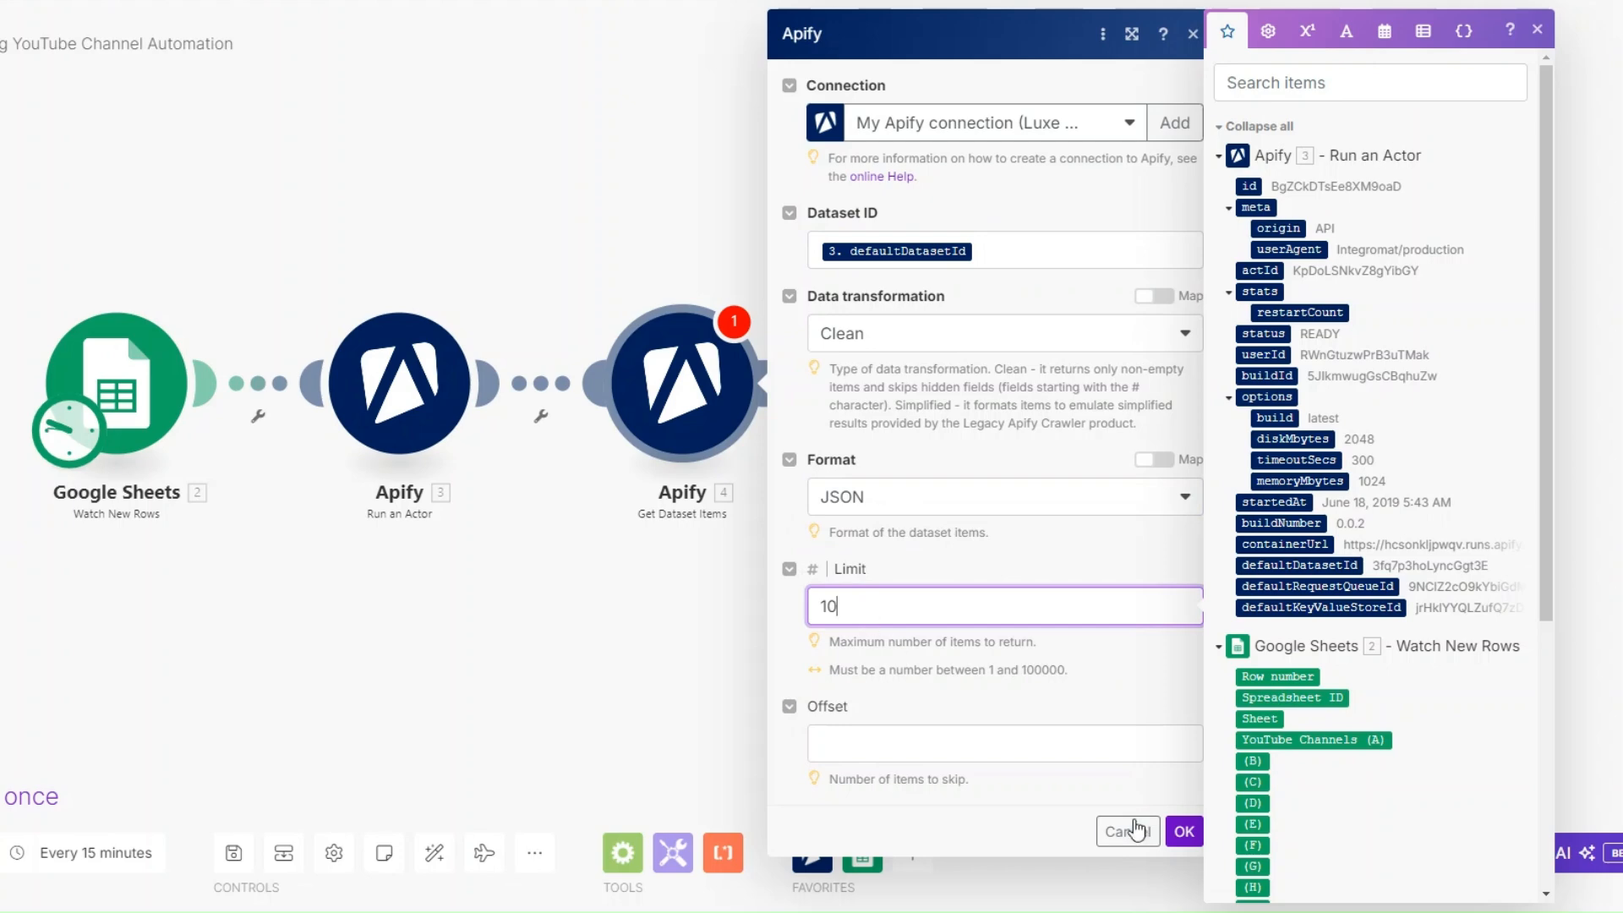
{"action": "left_click", "coordinate": [1185, 831]}
- In the Run an Actor module's Input JSON, replace the channel handle after "@" with the mapped YouTube Channels (A) value and save
{"action": "left_click", "coordinate": [405, 395]}
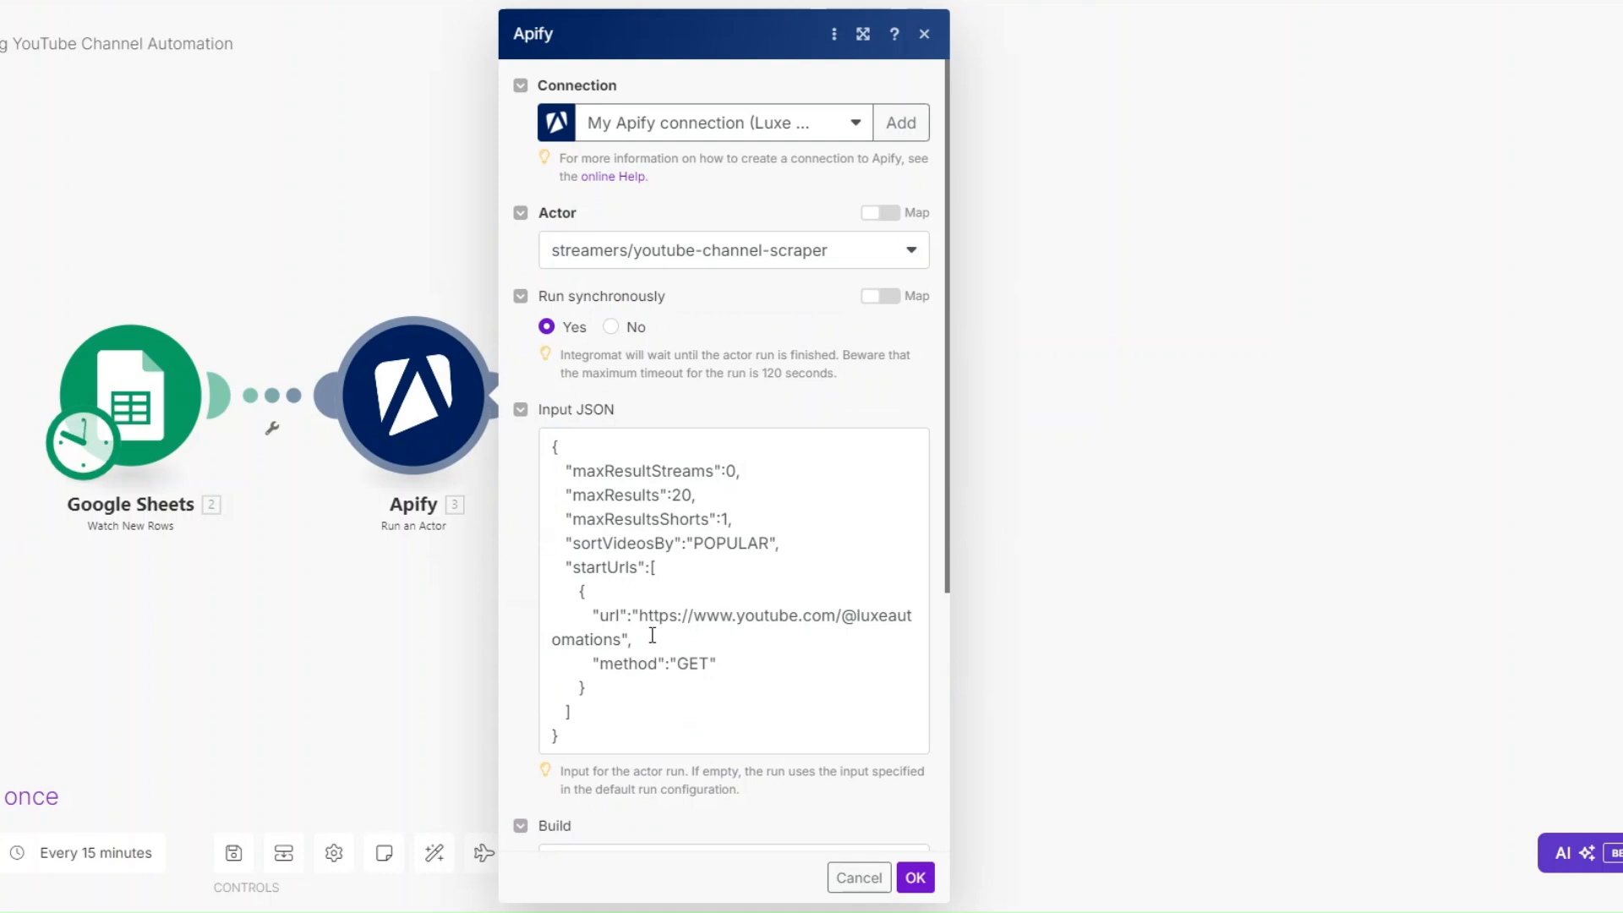
{"action": "left_click", "coordinate": [859, 617]}
{"action": "left_click_drag", "start_coordinate": [857, 617], "coordinate": [622, 636]}
{"action": "key", "text": "BackSpace"}
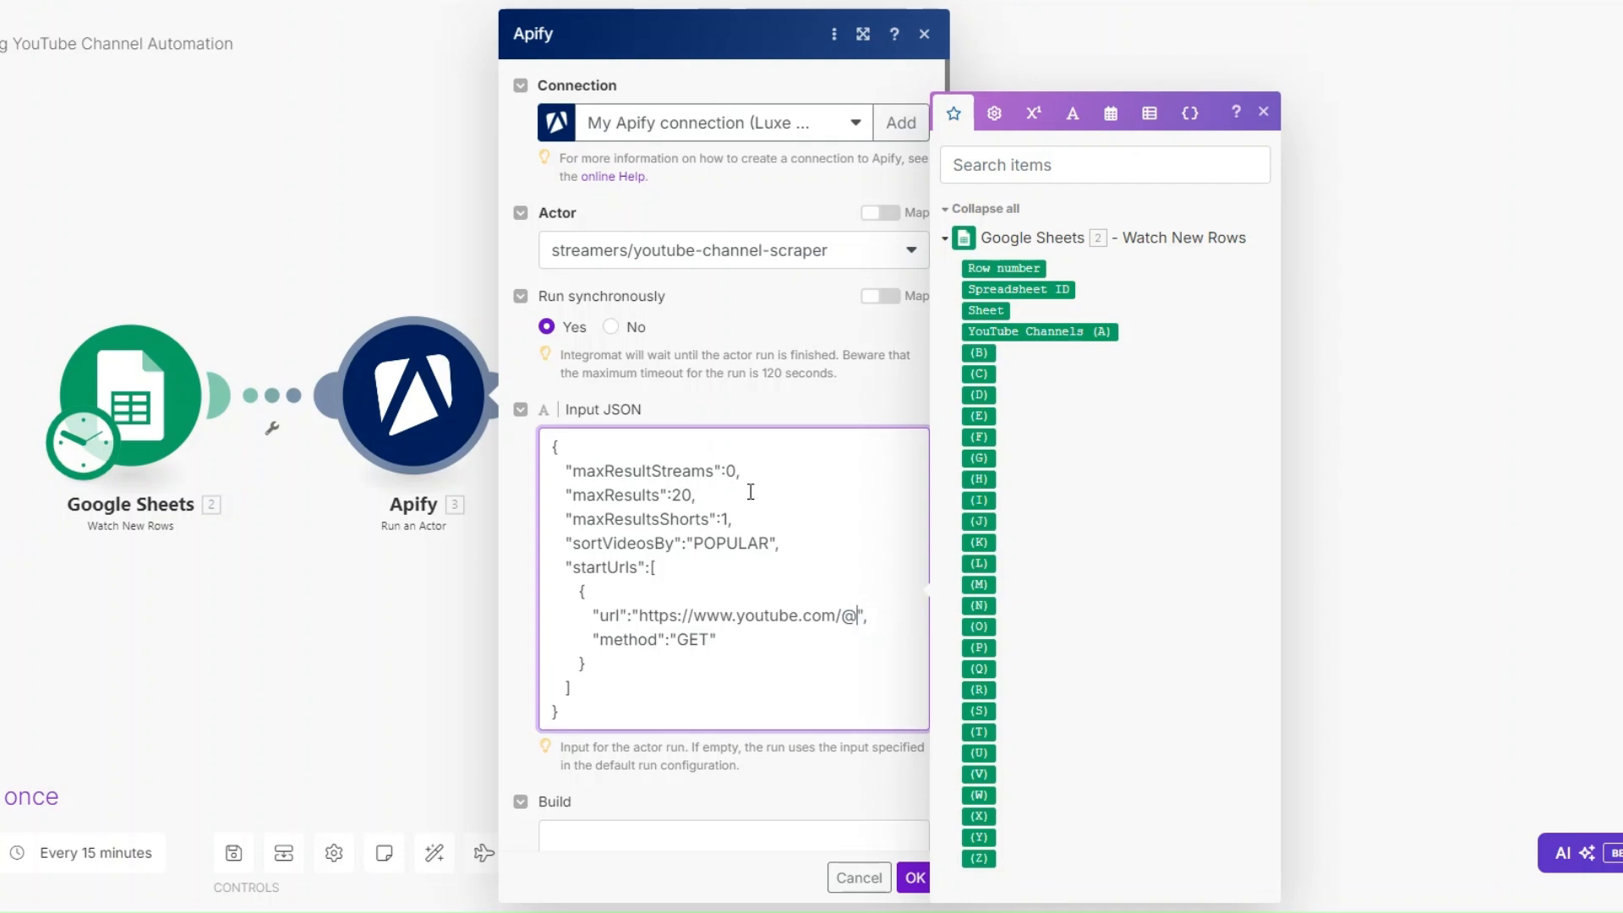
{"action": "left_click", "coordinate": [1060, 330]}
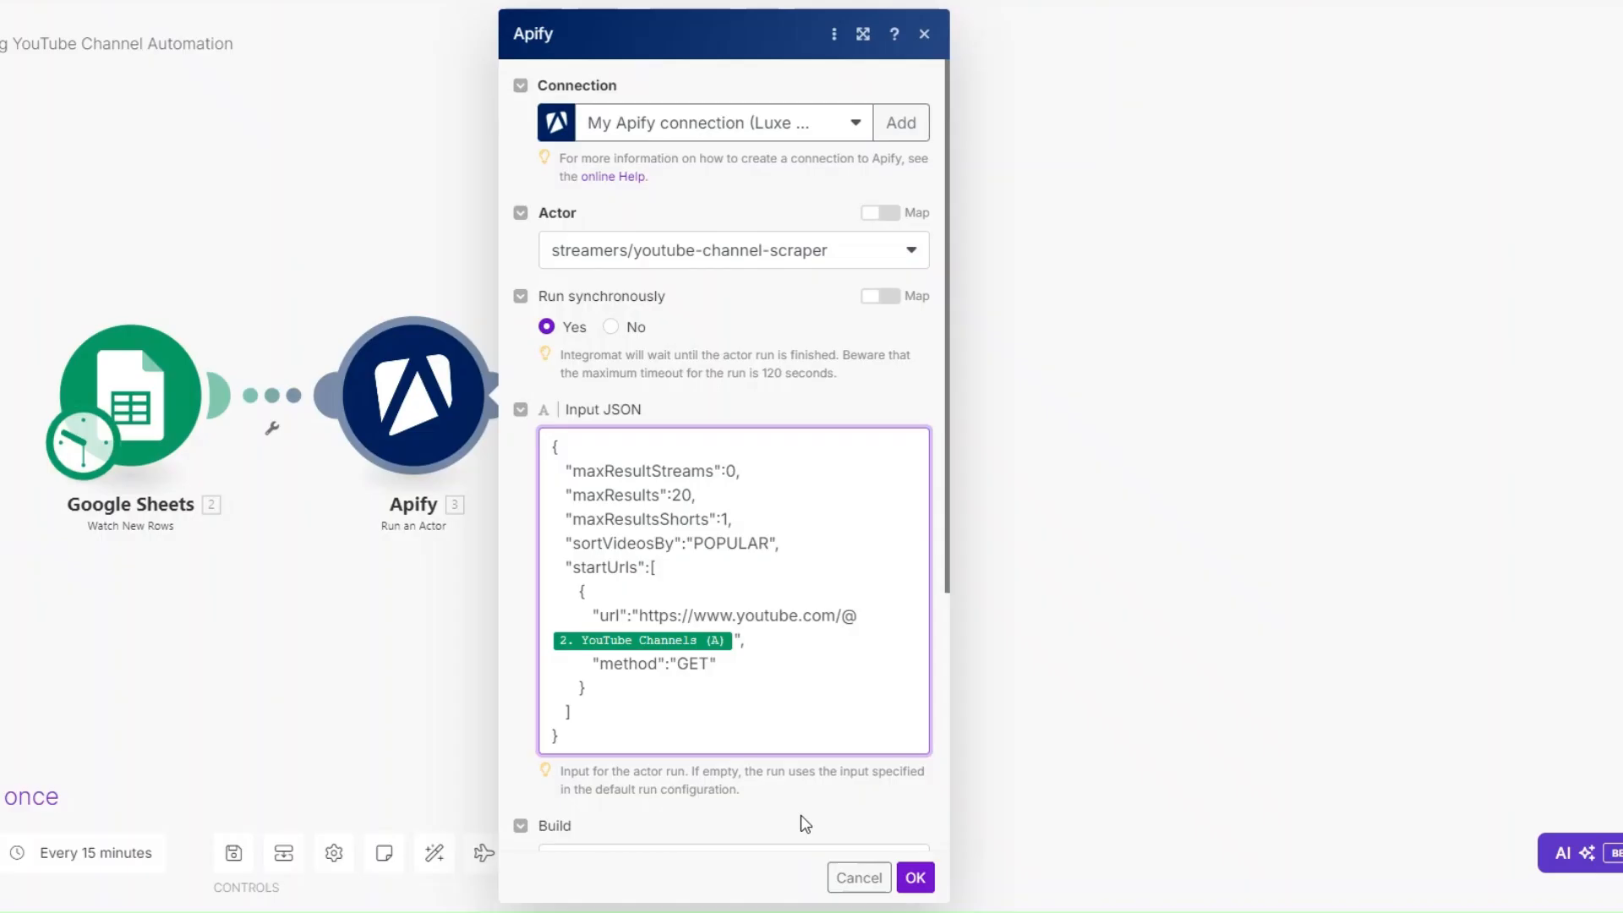
{"action": "scroll", "coordinate": [802, 820], "scroll_direction": "down", "scroll_amount": 3}
{"action": "left_click", "coordinate": [915, 877]}
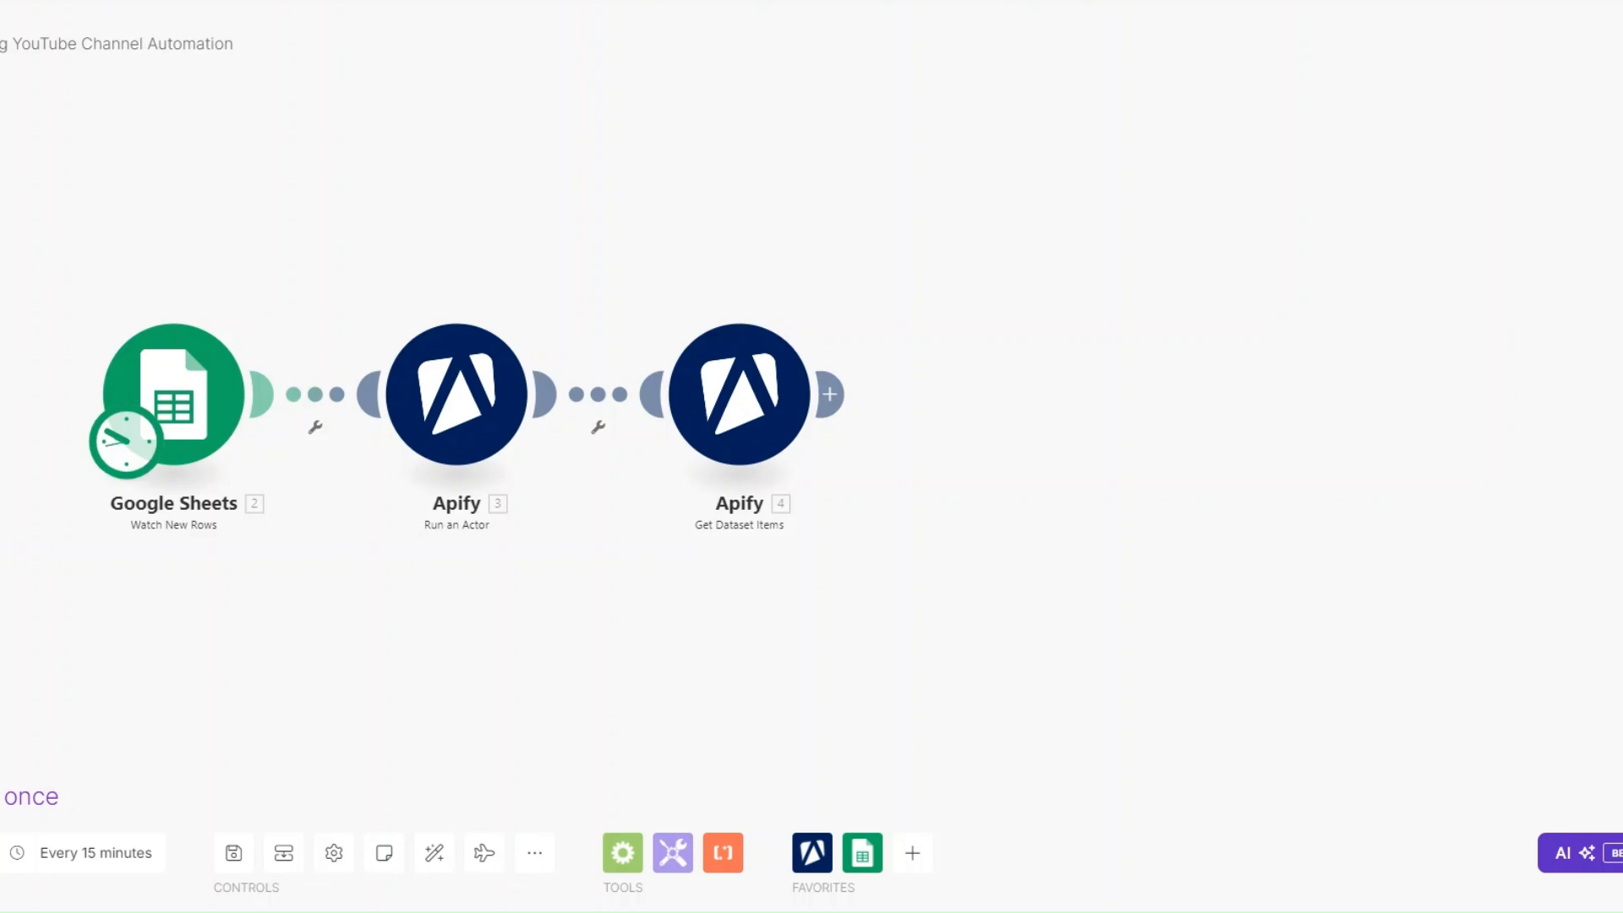
- Run the scenario once and check the run status in the second operation of the Run an Actor module's output
{"action": "left_click", "coordinate": [5, 796]}
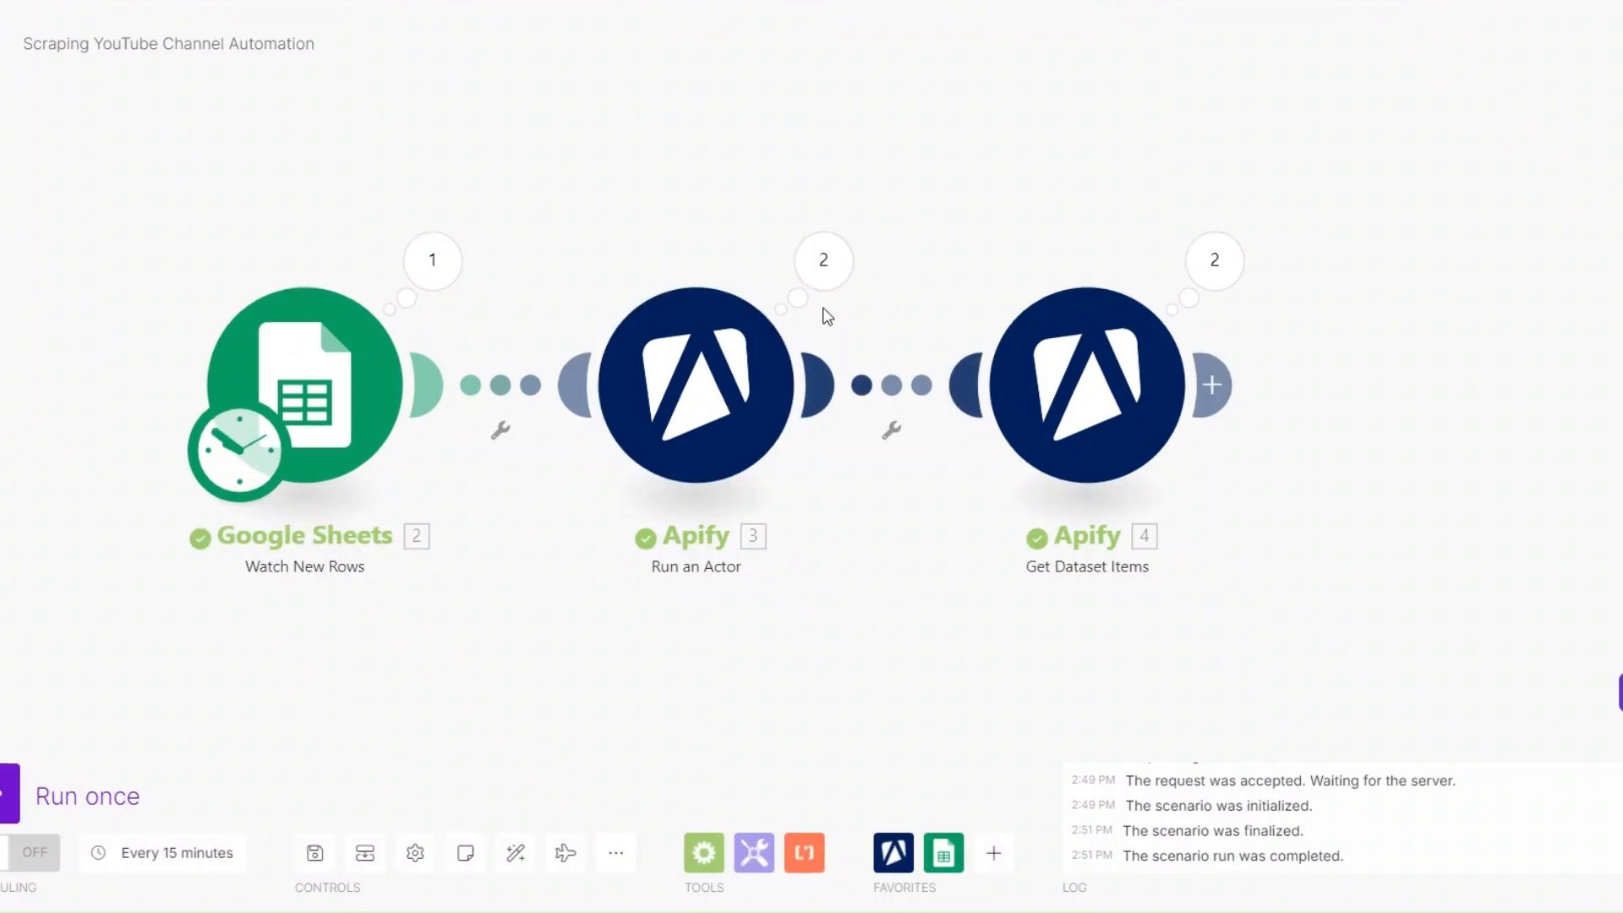
{"action": "left_click", "coordinate": [824, 262]}
{"action": "left_click", "coordinate": [1021, 286]}
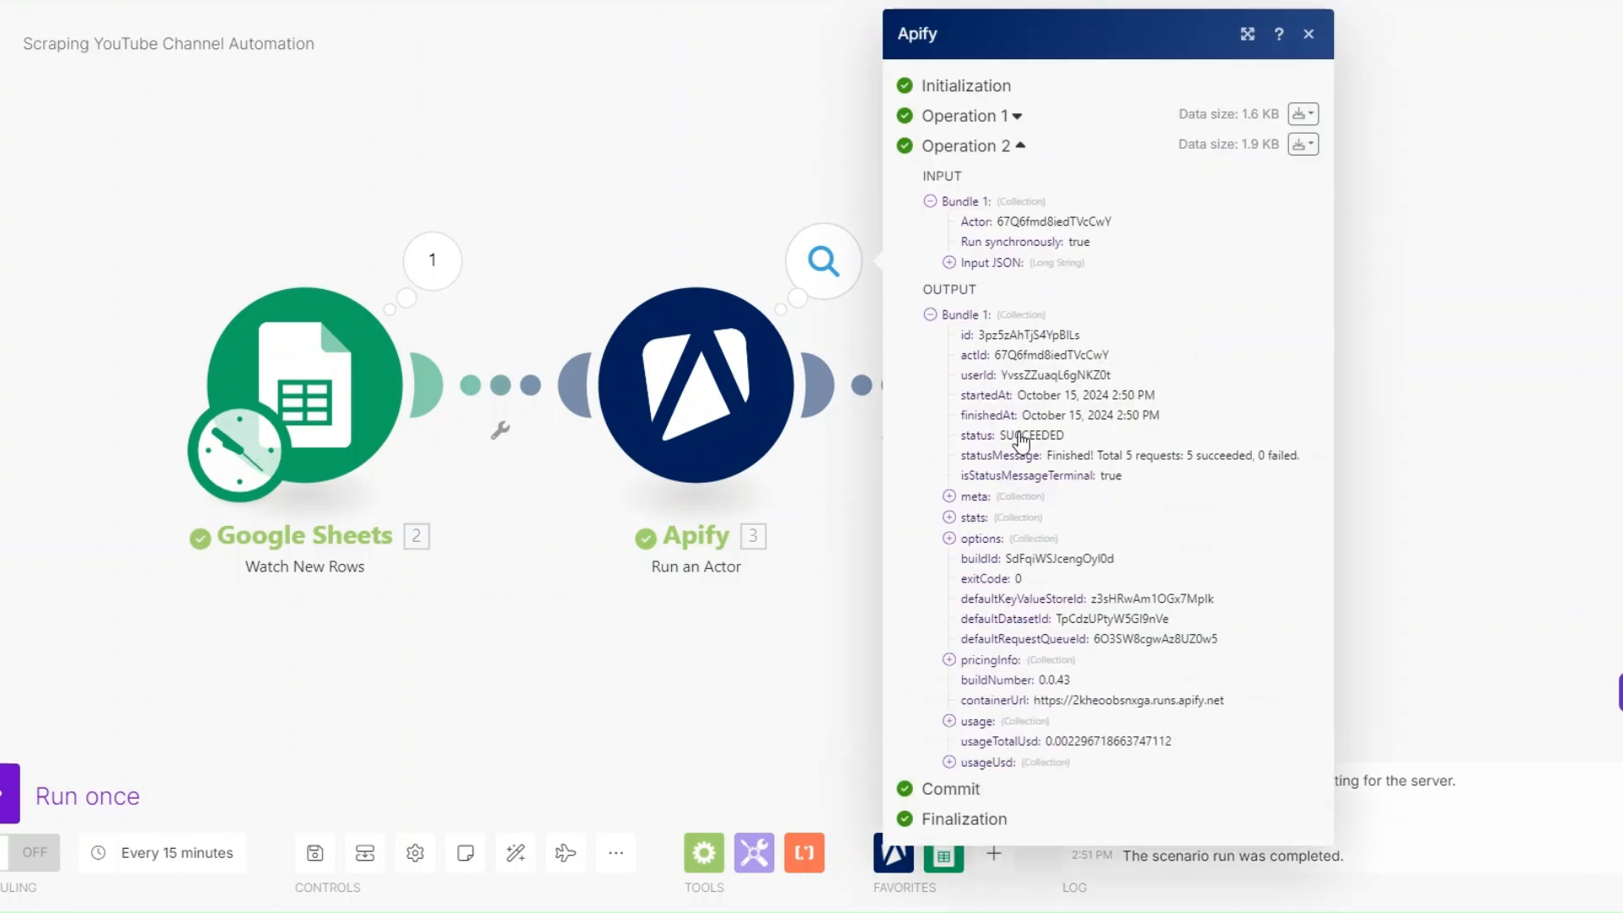
{"action": "left_click_drag", "start_coordinate": [1000, 436], "coordinate": [1071, 439]}
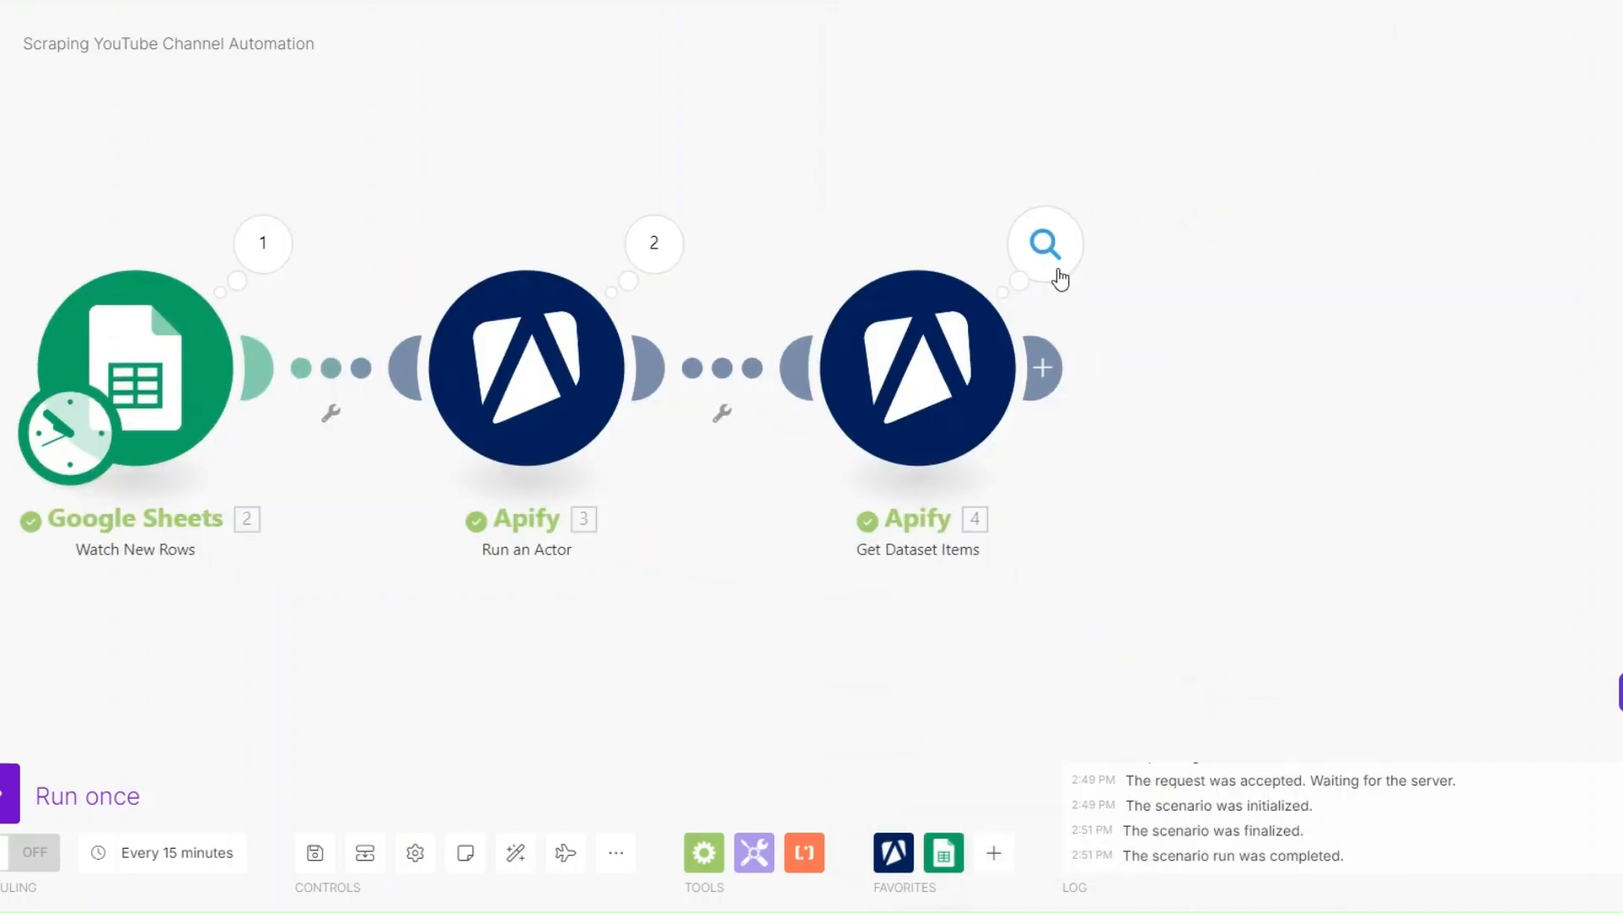
- Examine the Get Dataset Items output of the first operation, including channel name, date, URLs, thumbnail, description, images, total views and subscribers
{"action": "left_click", "coordinate": [1057, 274]}
{"action": "left_click", "coordinate": [1214, 253]}
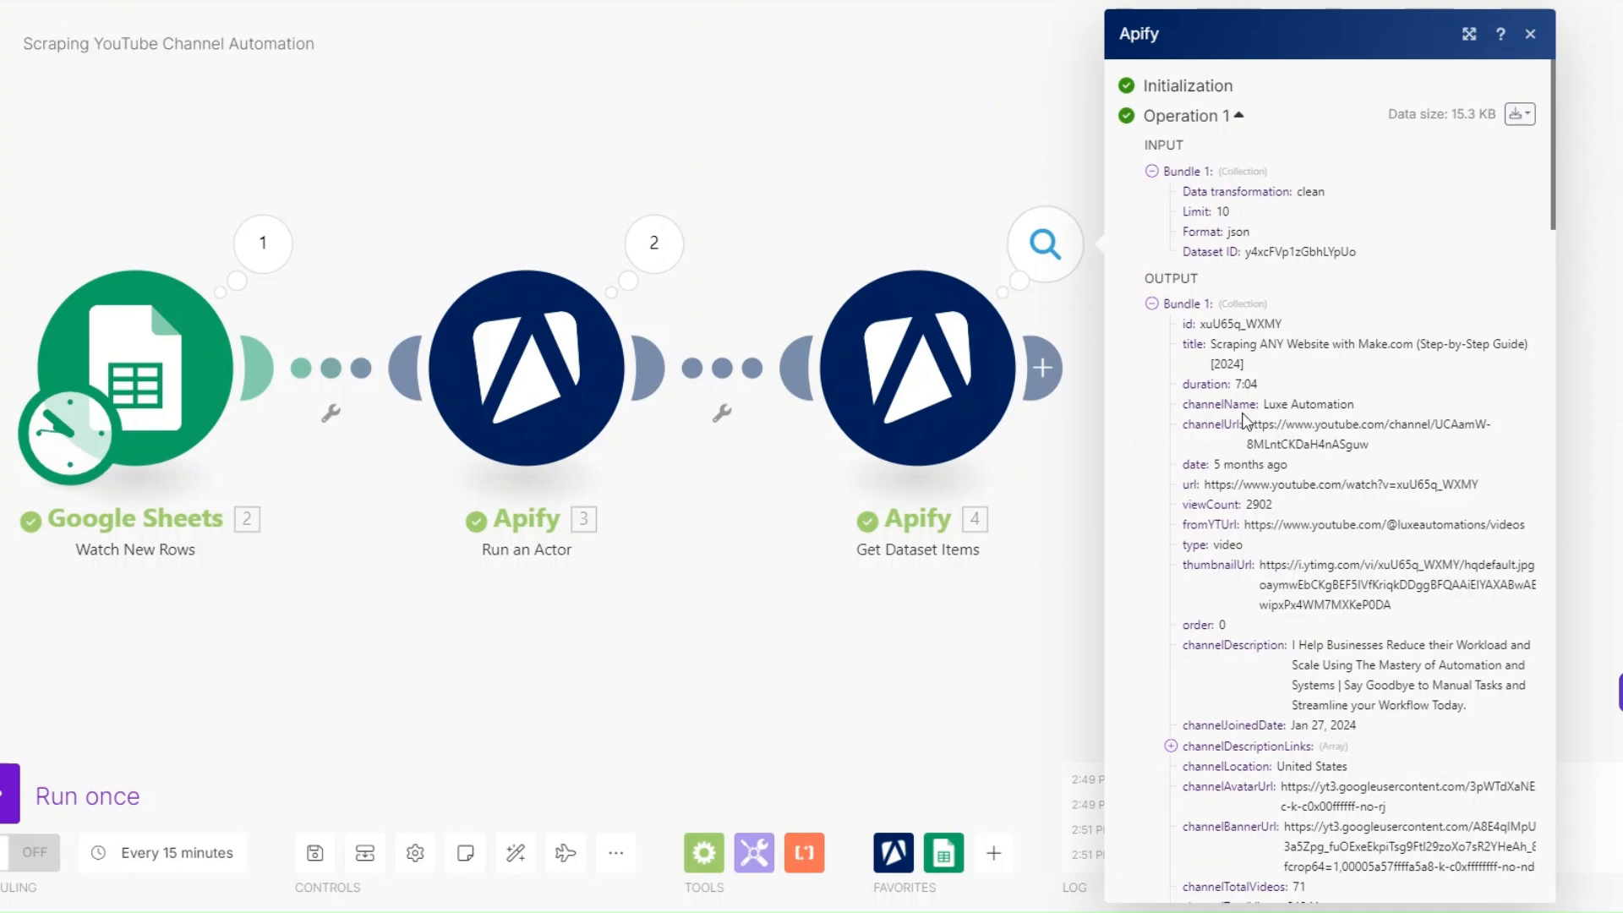
{"action": "scroll", "coordinate": [1211, 440], "scroll_direction": "down", "scroll_amount": 3}
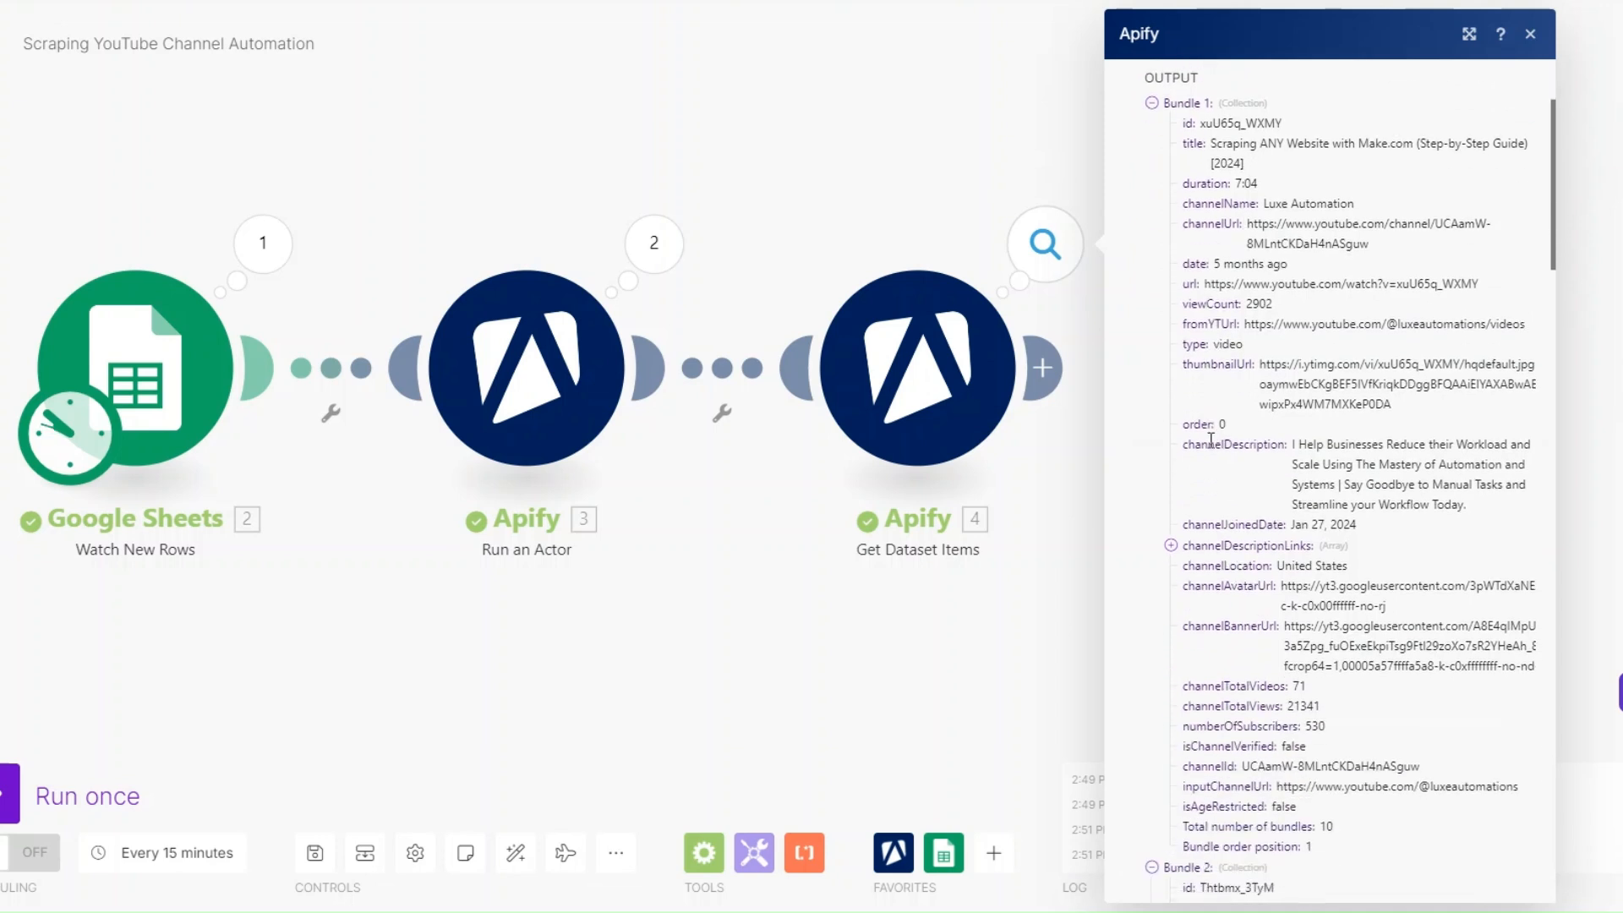
{"action": "left_click_drag", "start_coordinate": [1258, 206], "coordinate": [1367, 208]}
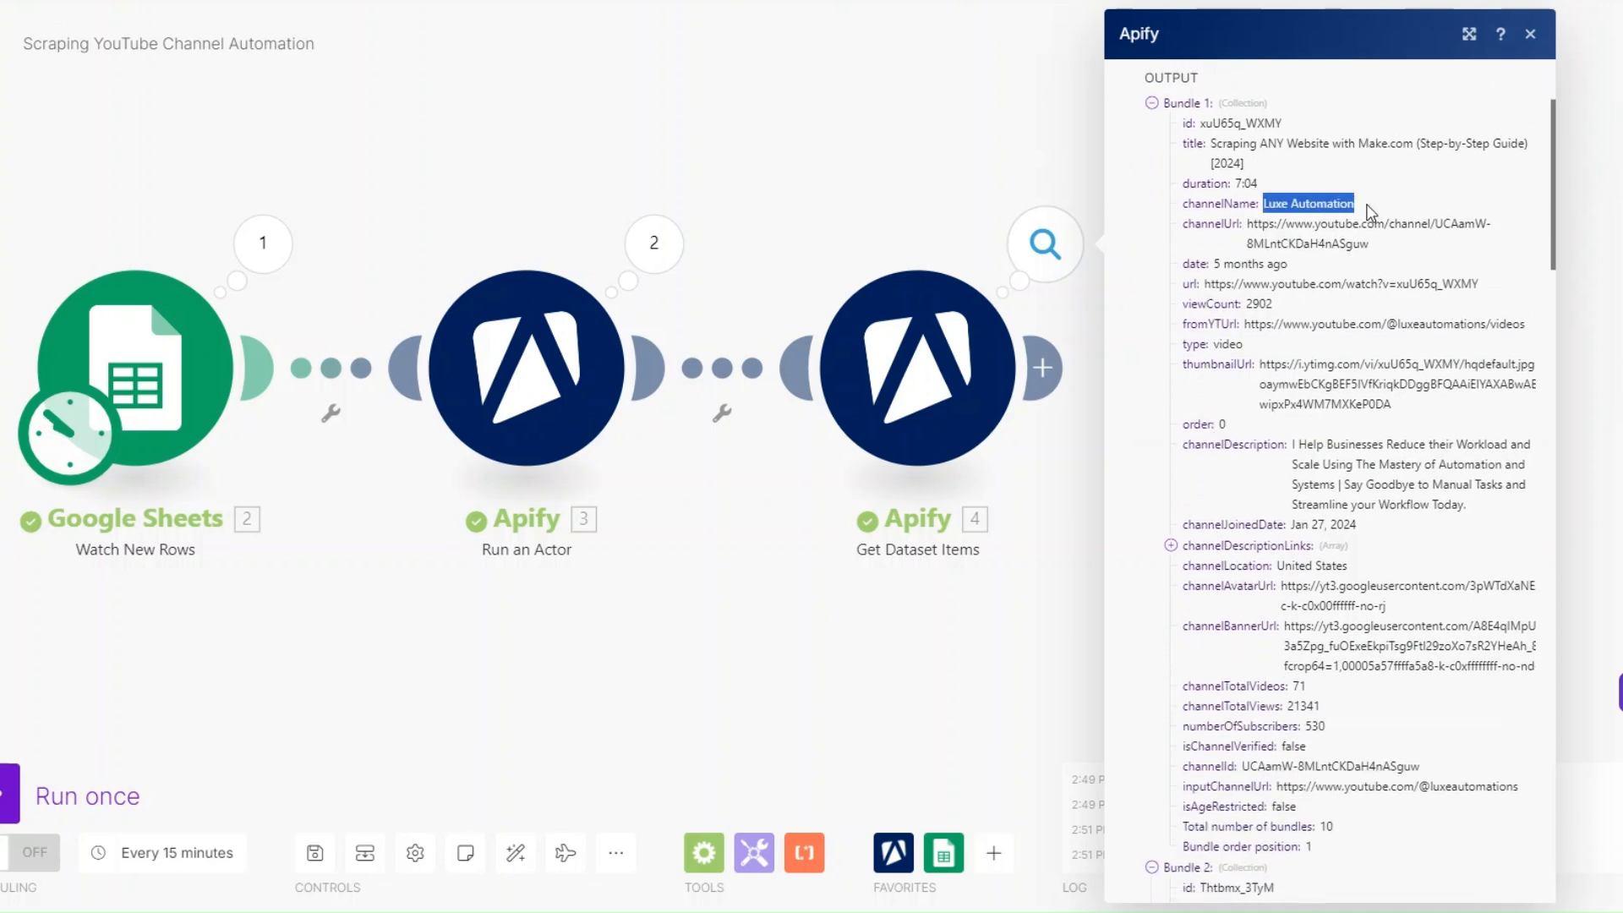
{"action": "left_click", "coordinate": [1362, 182]}
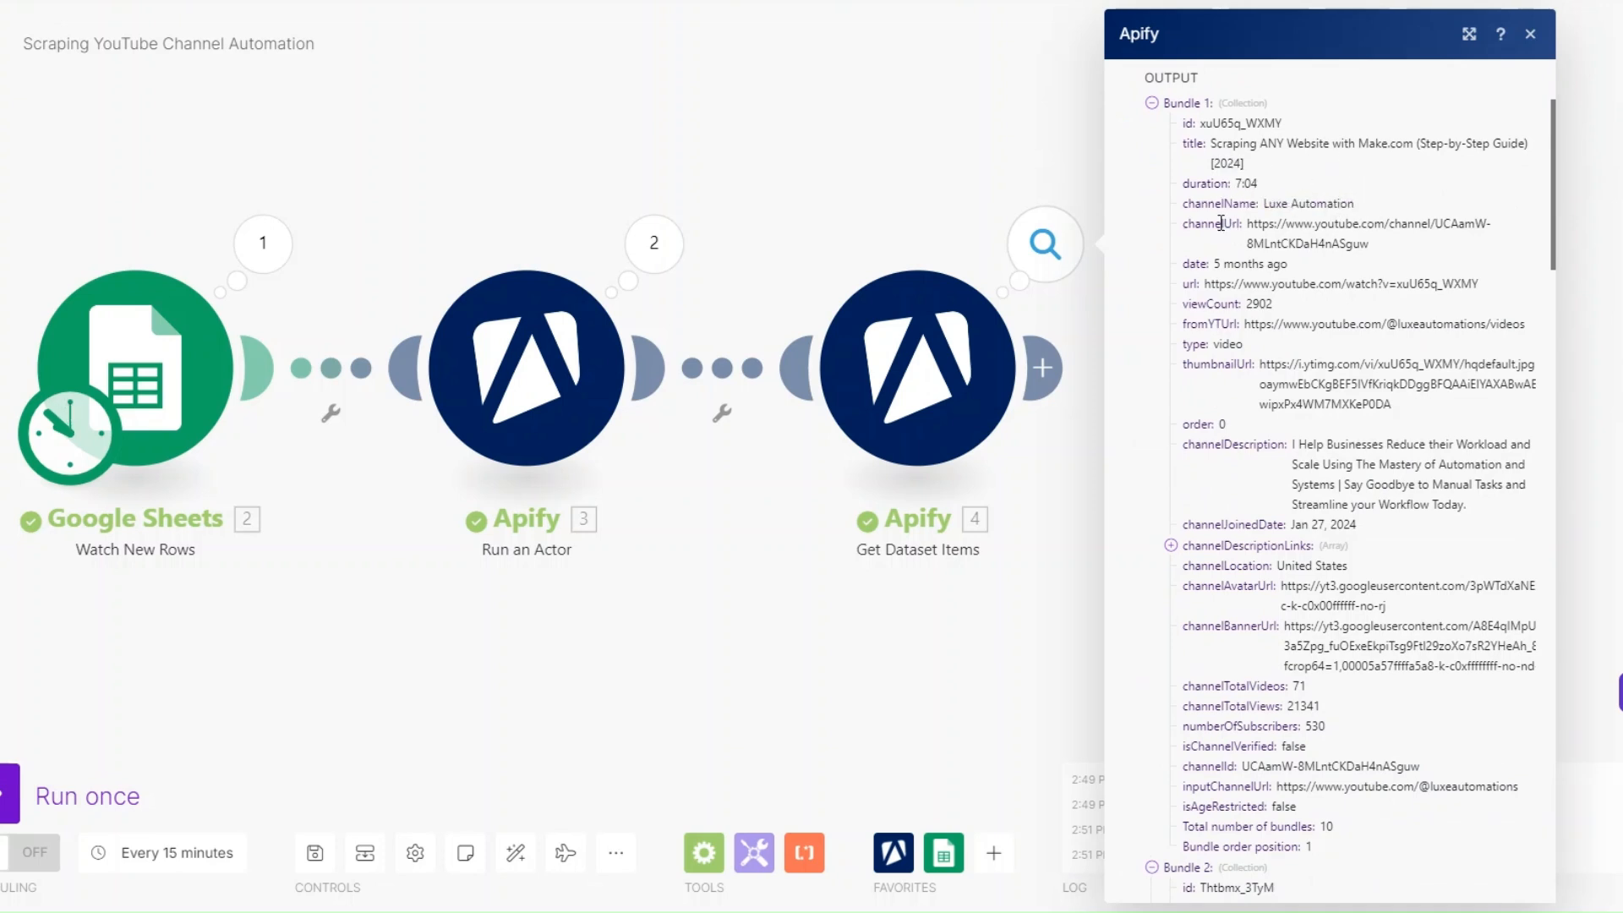
{"action": "left_click_drag", "start_coordinate": [1205, 265], "coordinate": [1397, 285]}
{"action": "left_click_drag", "start_coordinate": [1282, 365], "coordinate": [1405, 385]}
{"action": "scroll", "coordinate": [1404, 387], "scroll_direction": "down", "scroll_amount": 3}
{"action": "left_click_drag", "start_coordinate": [1292, 244], "coordinate": [1406, 305]}
{"action": "scroll", "coordinate": [1382, 230], "scroll_direction": "down", "scroll_amount": 3}
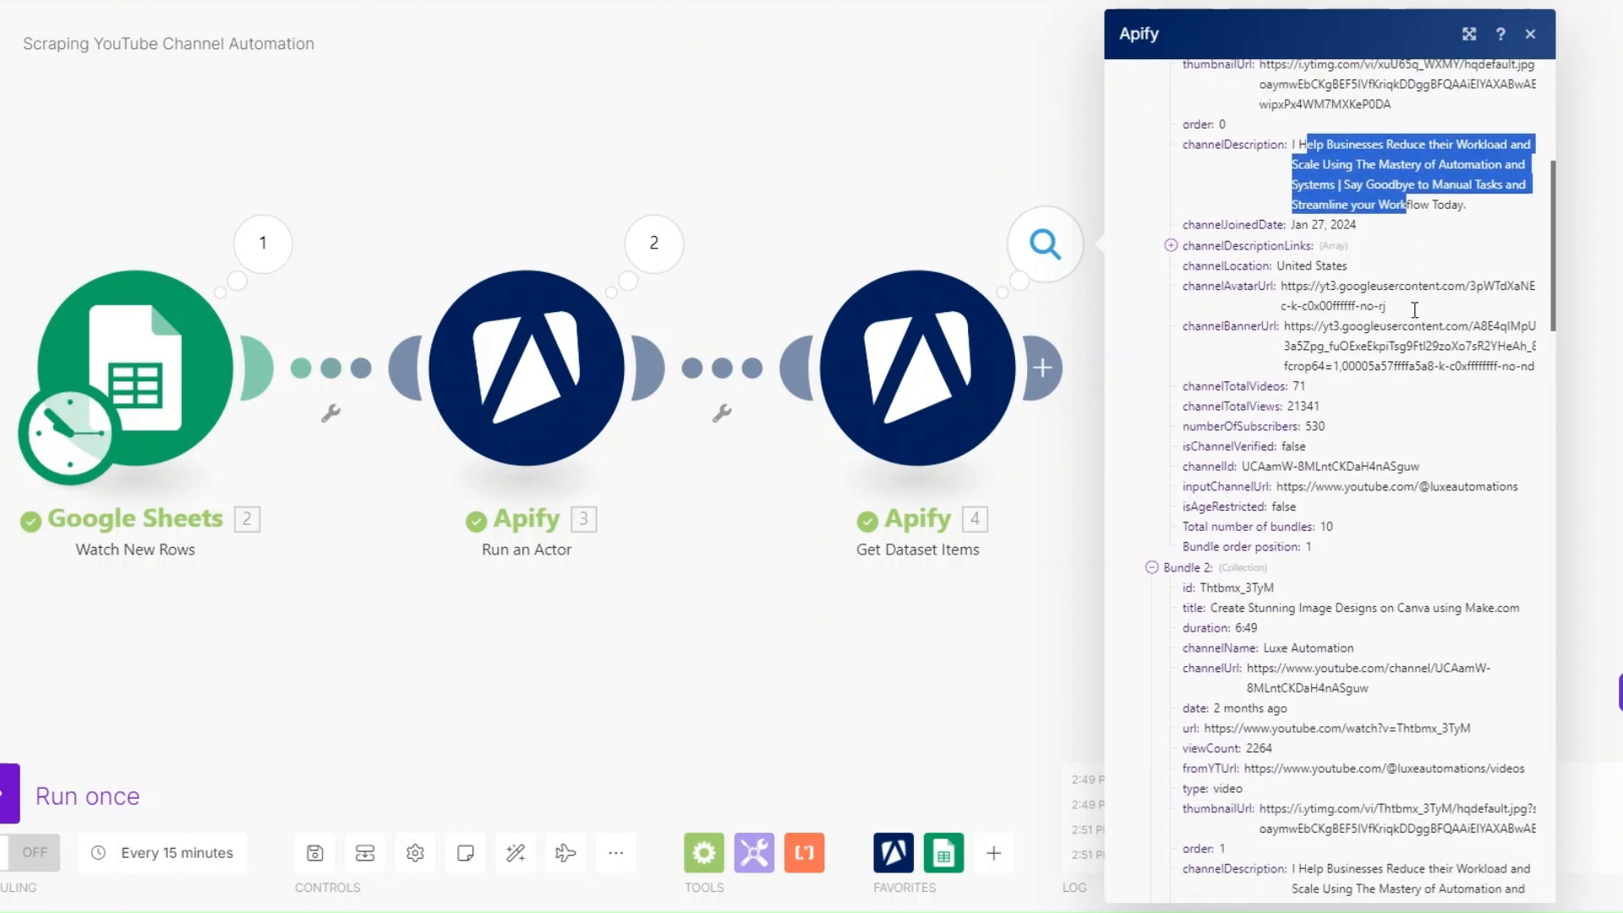
{"action": "left_click_drag", "start_coordinate": [1278, 164], "coordinate": [1435, 266]}
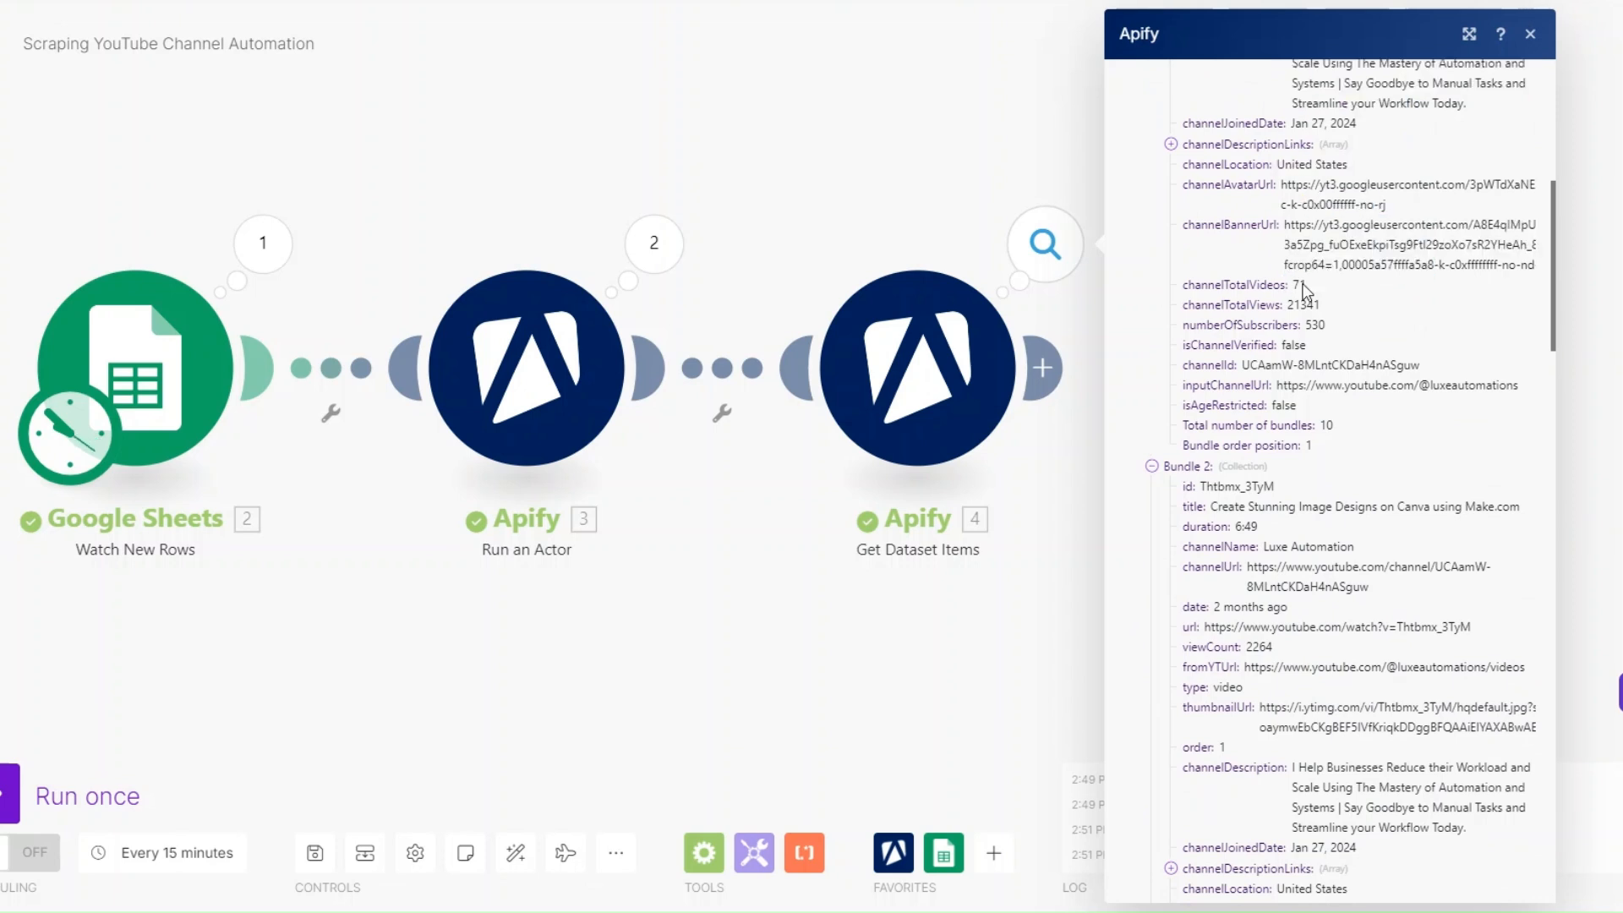
{"action": "left_click_drag", "start_coordinate": [1301, 304], "coordinate": [1338, 332]}
{"action": "scroll", "coordinate": [1319, 296], "scroll_direction": "down", "scroll_amount": 2}
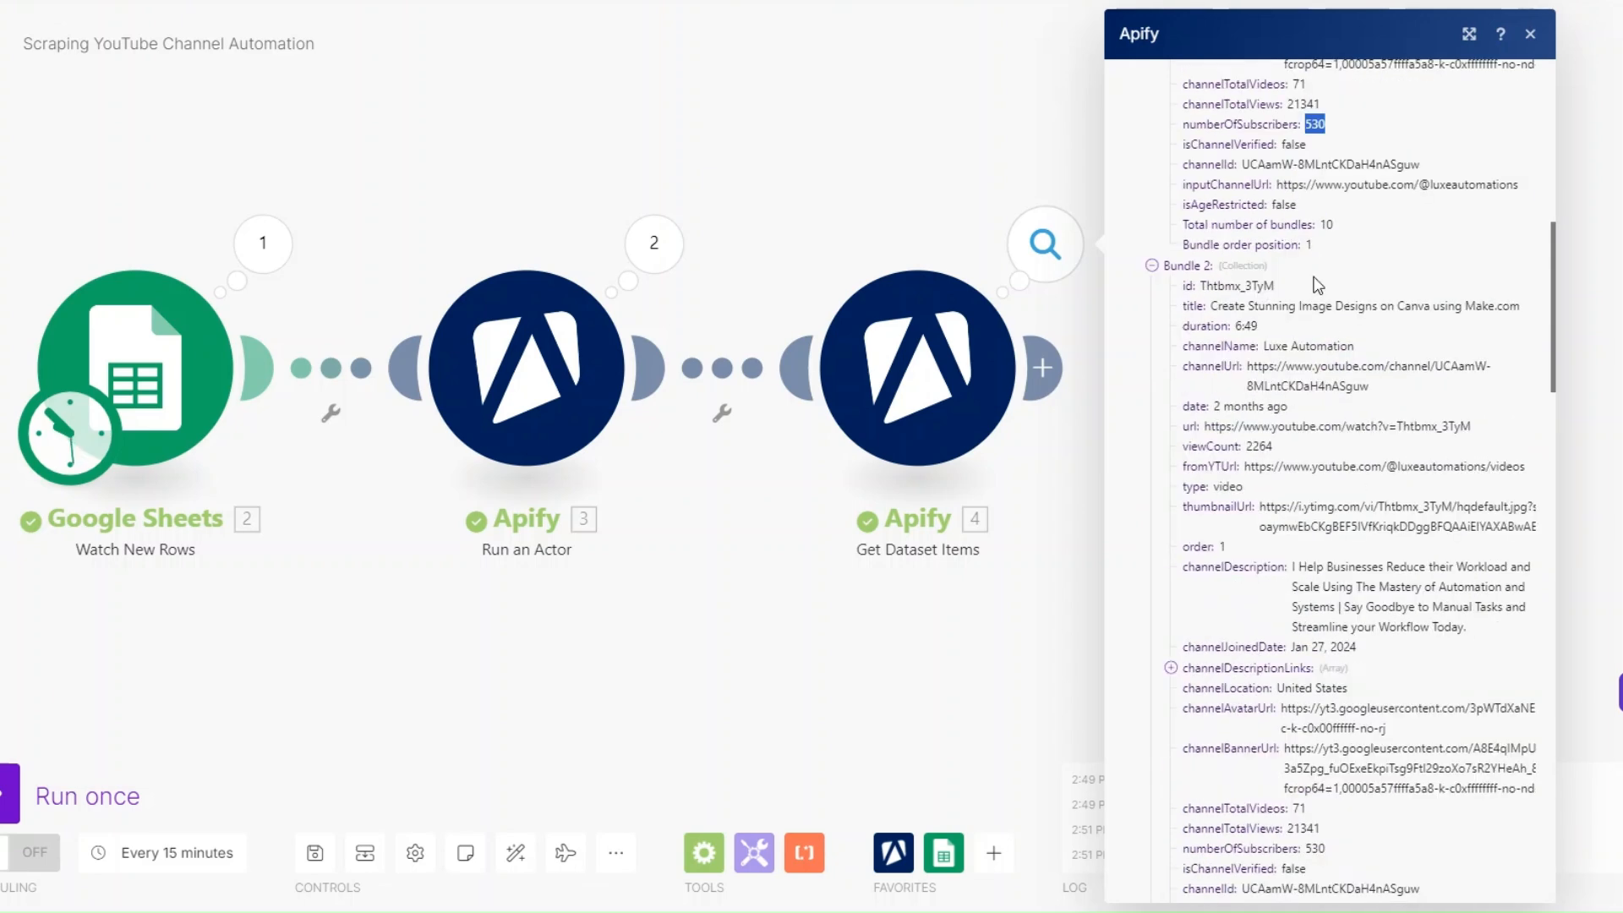
{"action": "scroll", "coordinate": [1318, 285], "scroll_direction": "up", "scroll_amount": 2}
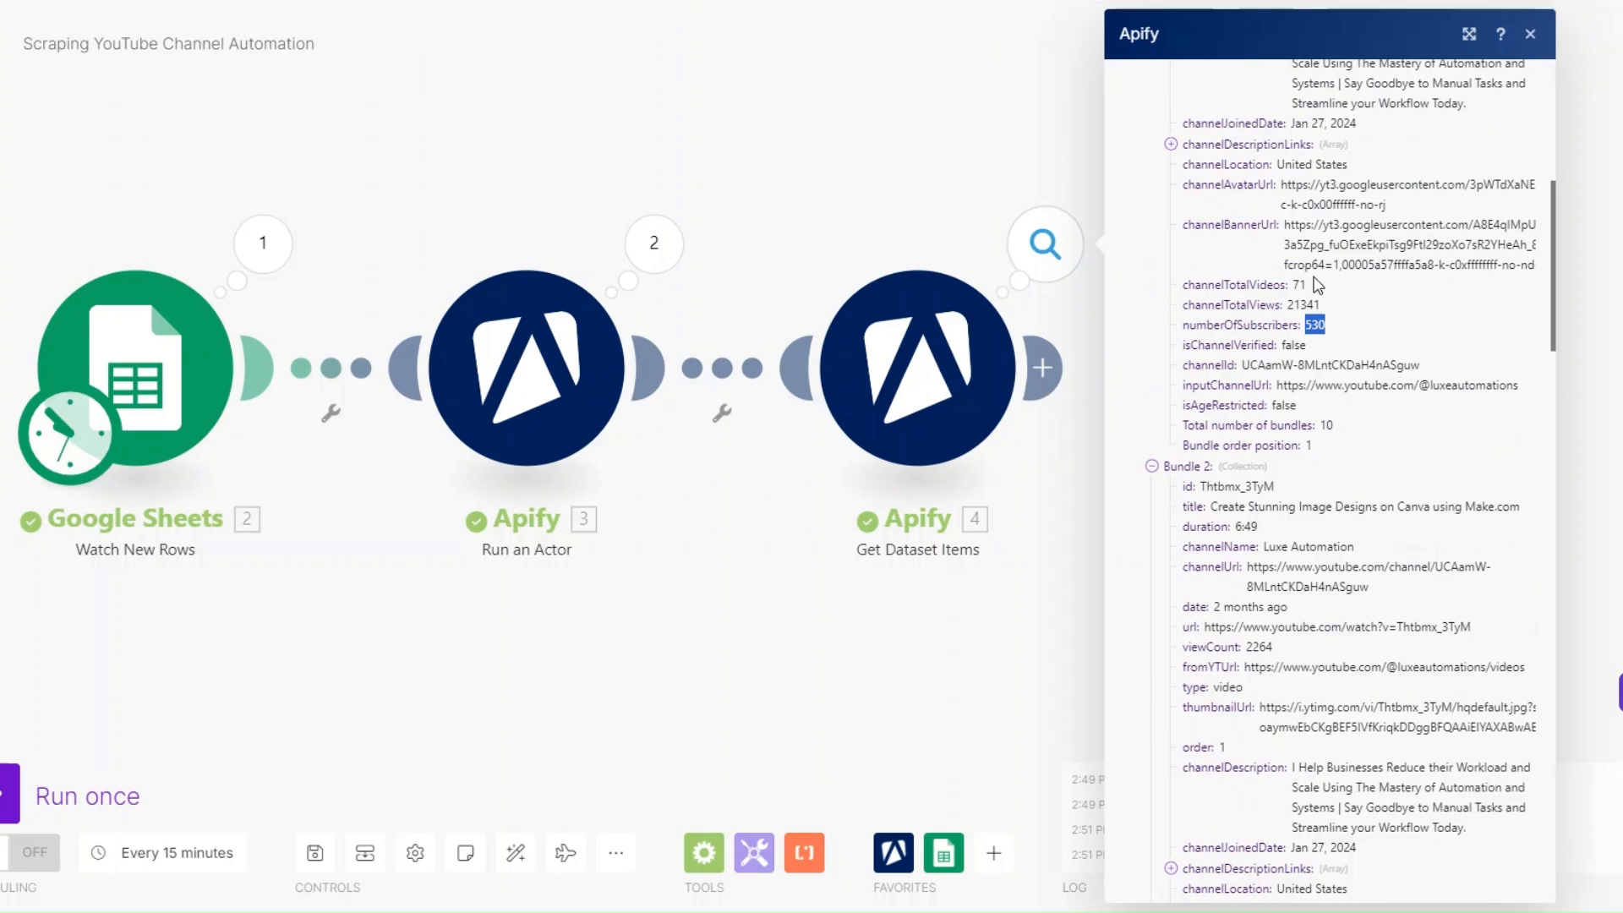
{"action": "scroll", "coordinate": [1317, 285], "scroll_direction": "down", "scroll_amount": 20}
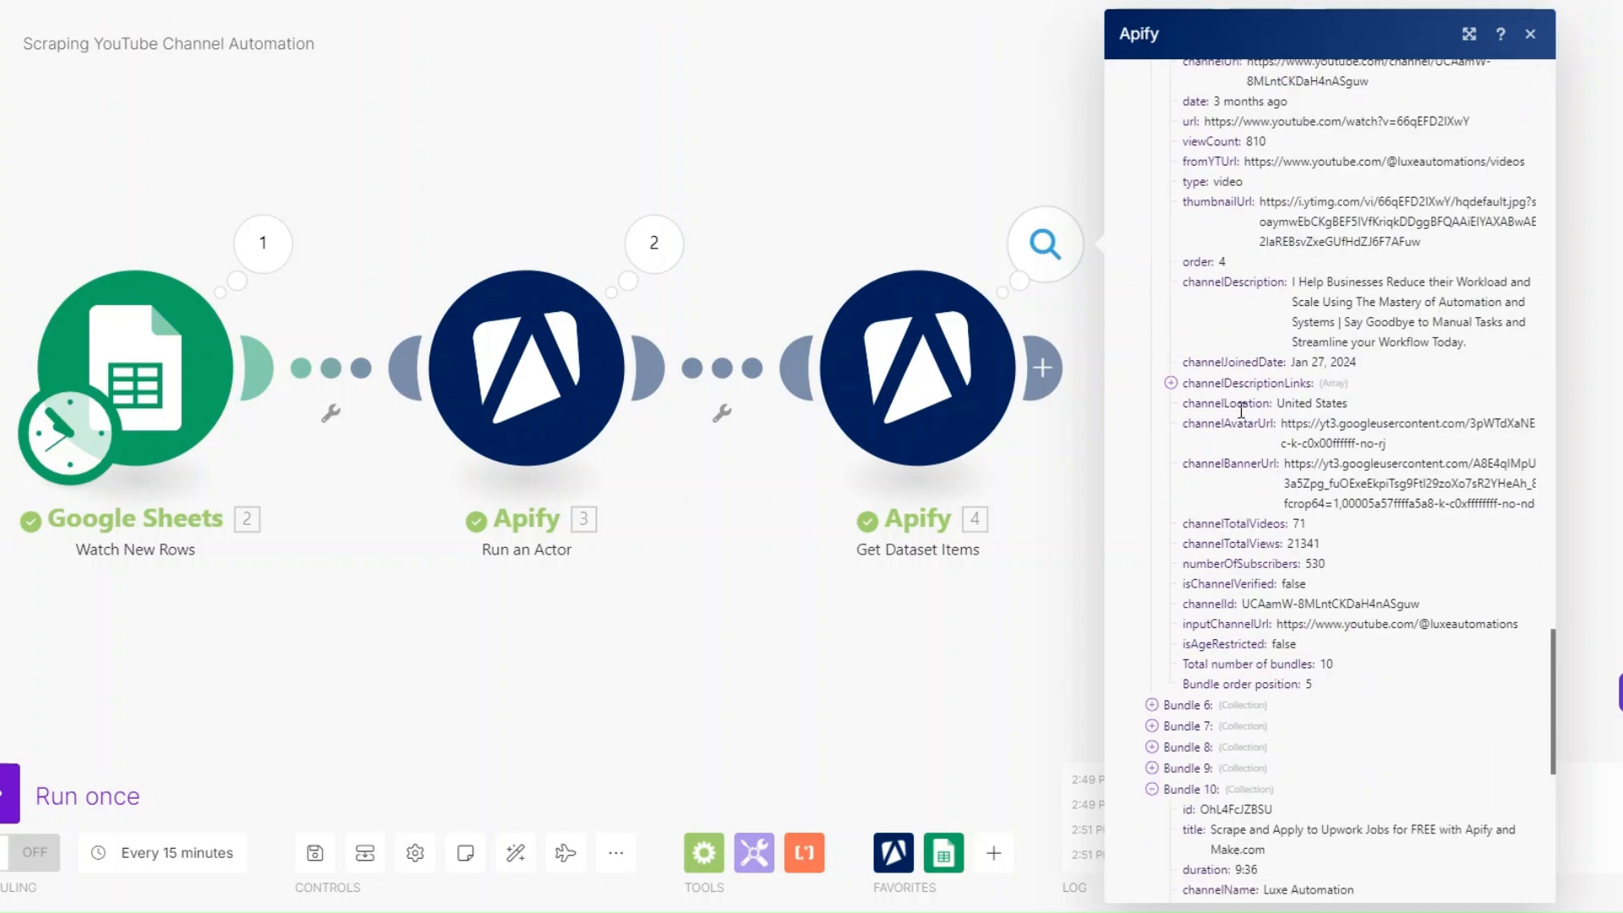
- Examine the video and channel data in the second operation of Get Dataset Items, and view Sheet 1 of the Scraping Sheet in Google Sheets
{"action": "scroll", "coordinate": [1241, 411], "scroll_direction": "down", "scroll_amount": 5}
{"action": "scroll", "coordinate": [1244, 411], "scroll_direction": "down", "scroll_amount": 3}
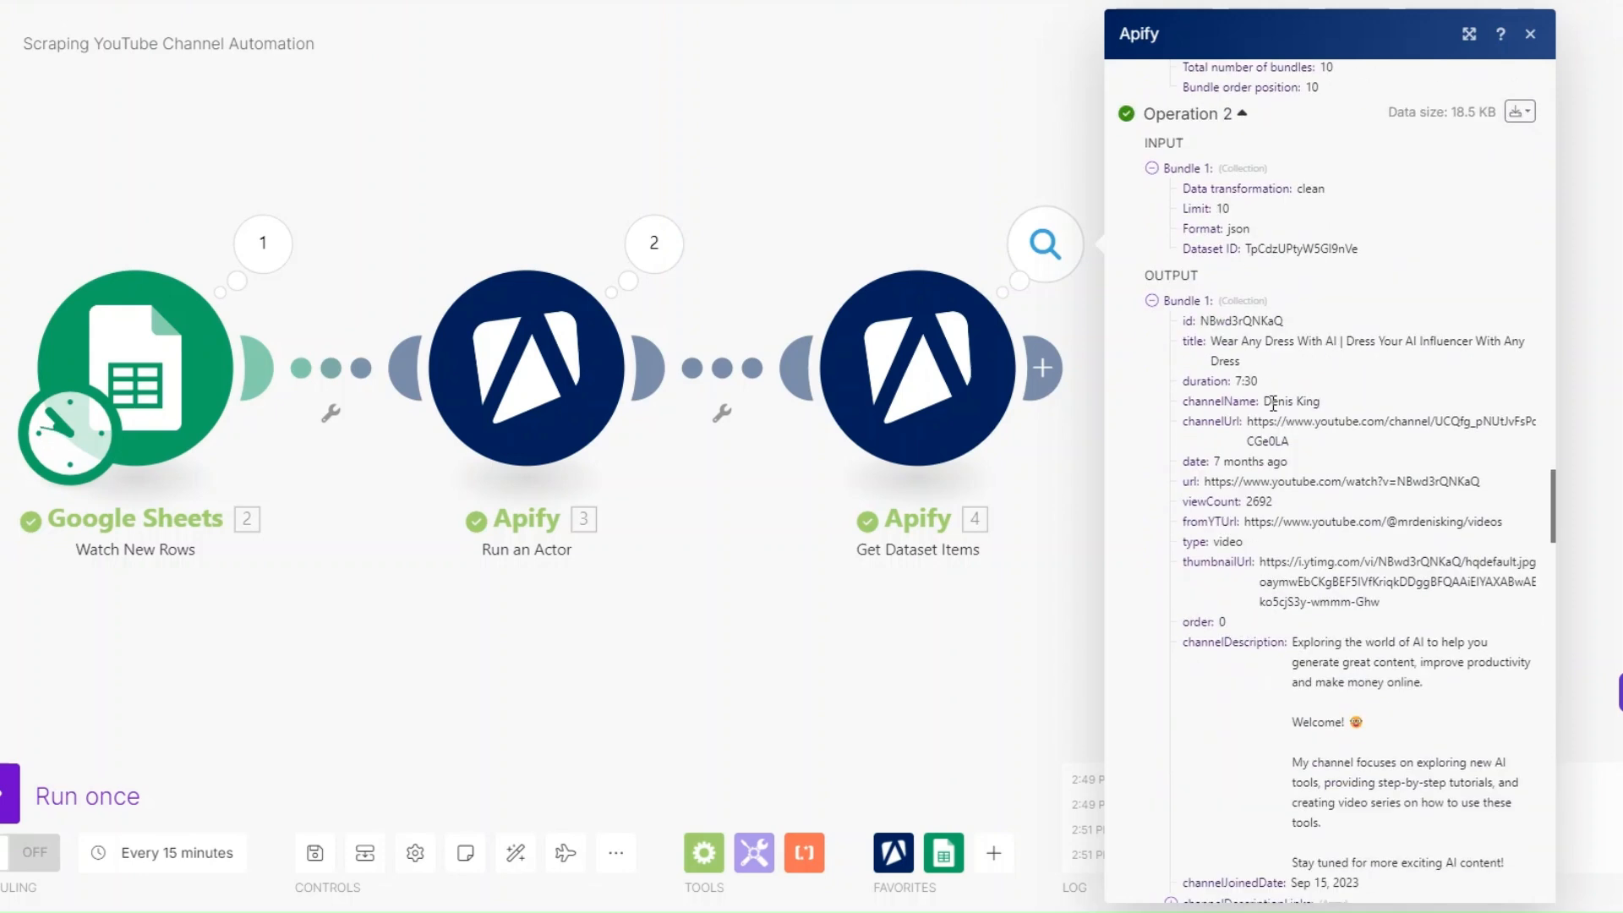
{"action": "scroll", "coordinate": [1321, 404], "scroll_direction": "down", "scroll_amount": 3}
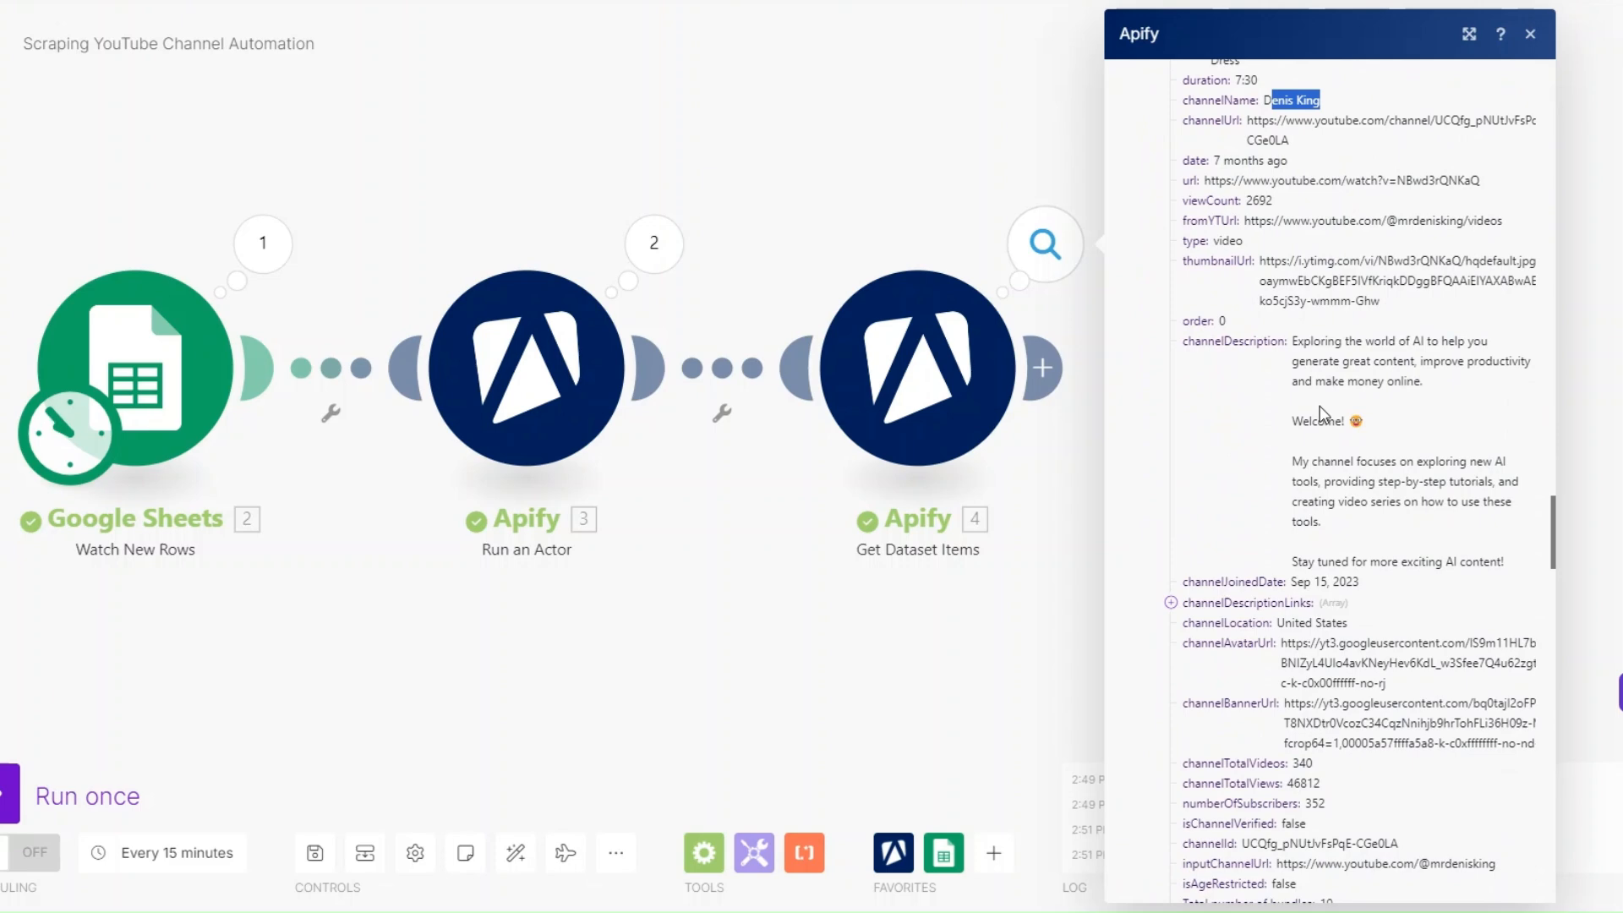
{"action": "scroll", "coordinate": [1321, 406], "scroll_direction": "down", "scroll_amount": 8}
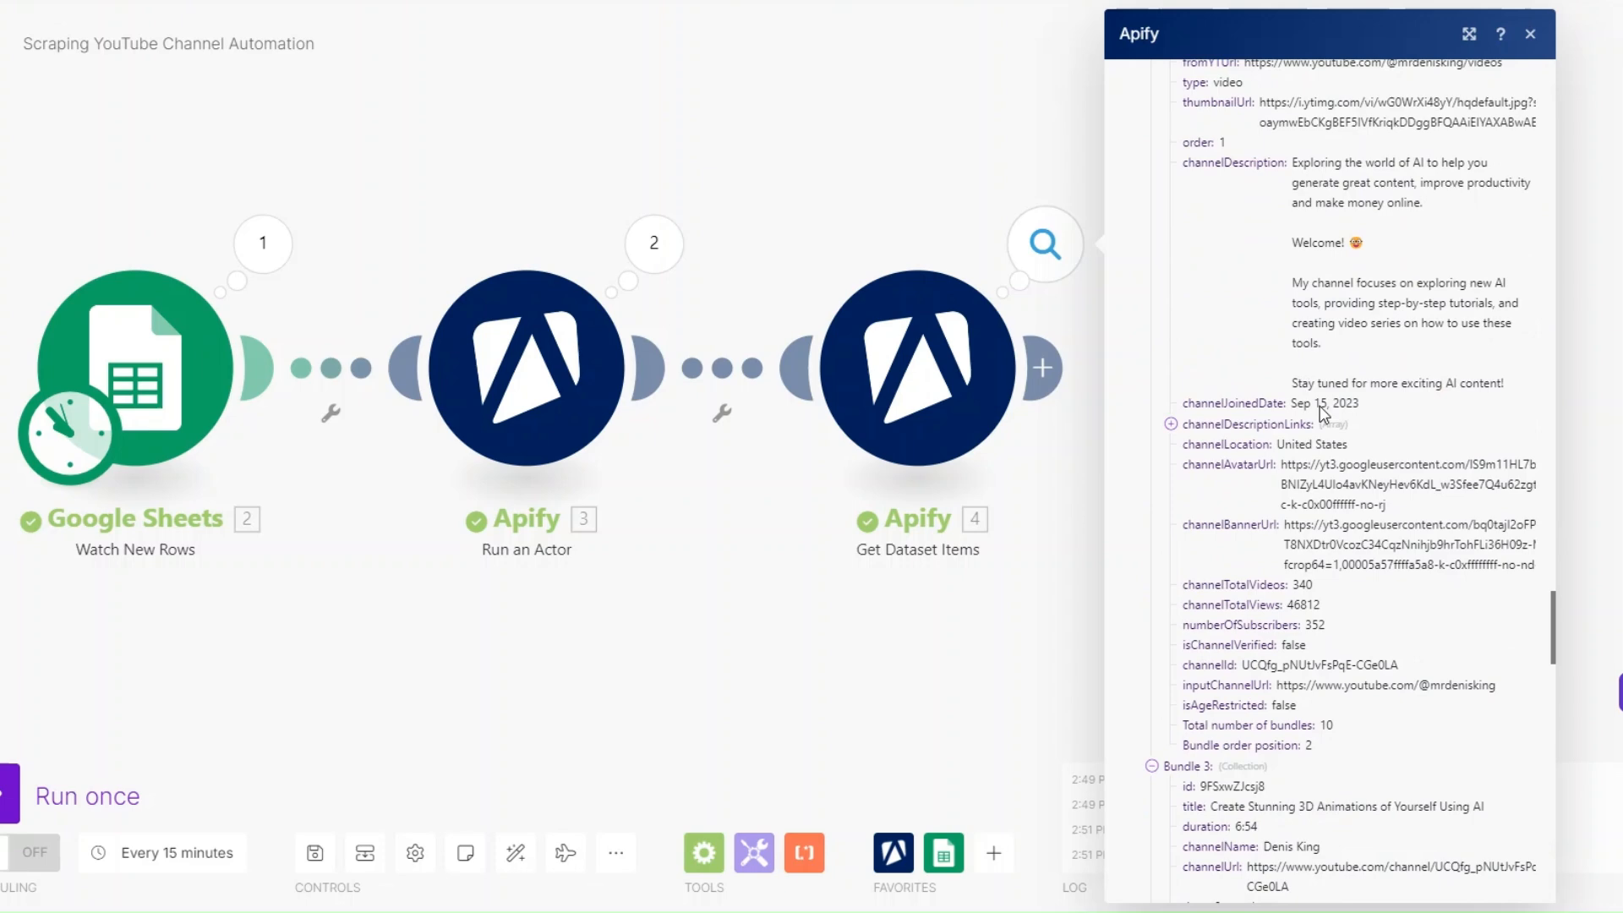
{"action": "scroll", "coordinate": [1321, 406], "scroll_direction": "down", "scroll_amount": 7}
{"action": "scroll", "coordinate": [1286, 355], "scroll_direction": "up", "scroll_amount": 9}
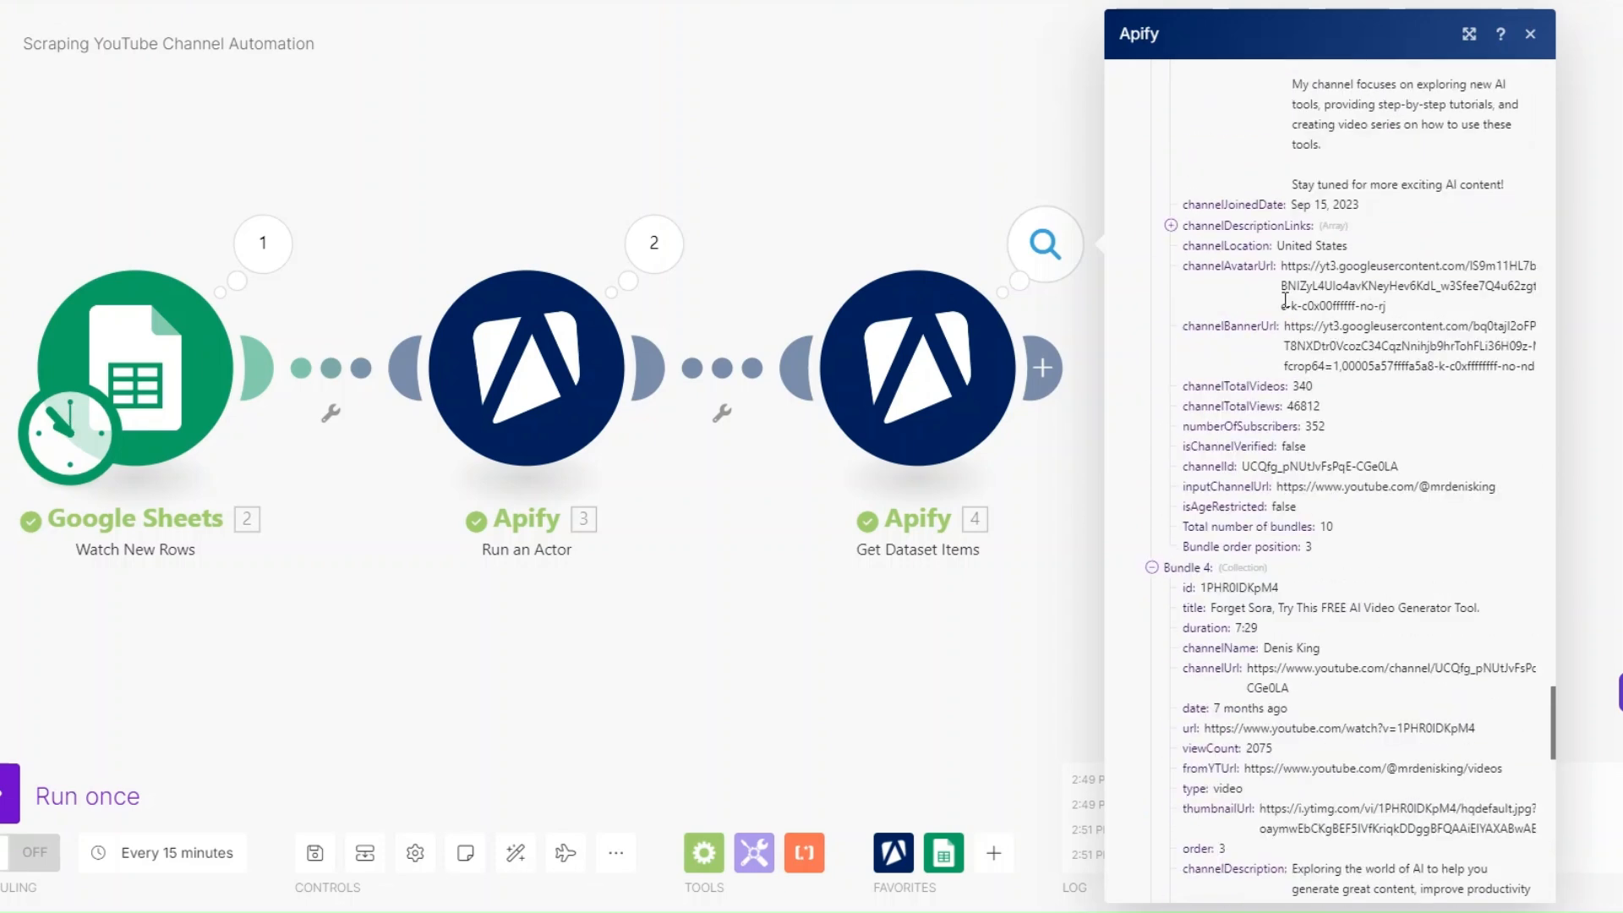
{"action": "scroll", "coordinate": [1285, 300], "scroll_direction": "up", "scroll_amount": 7}
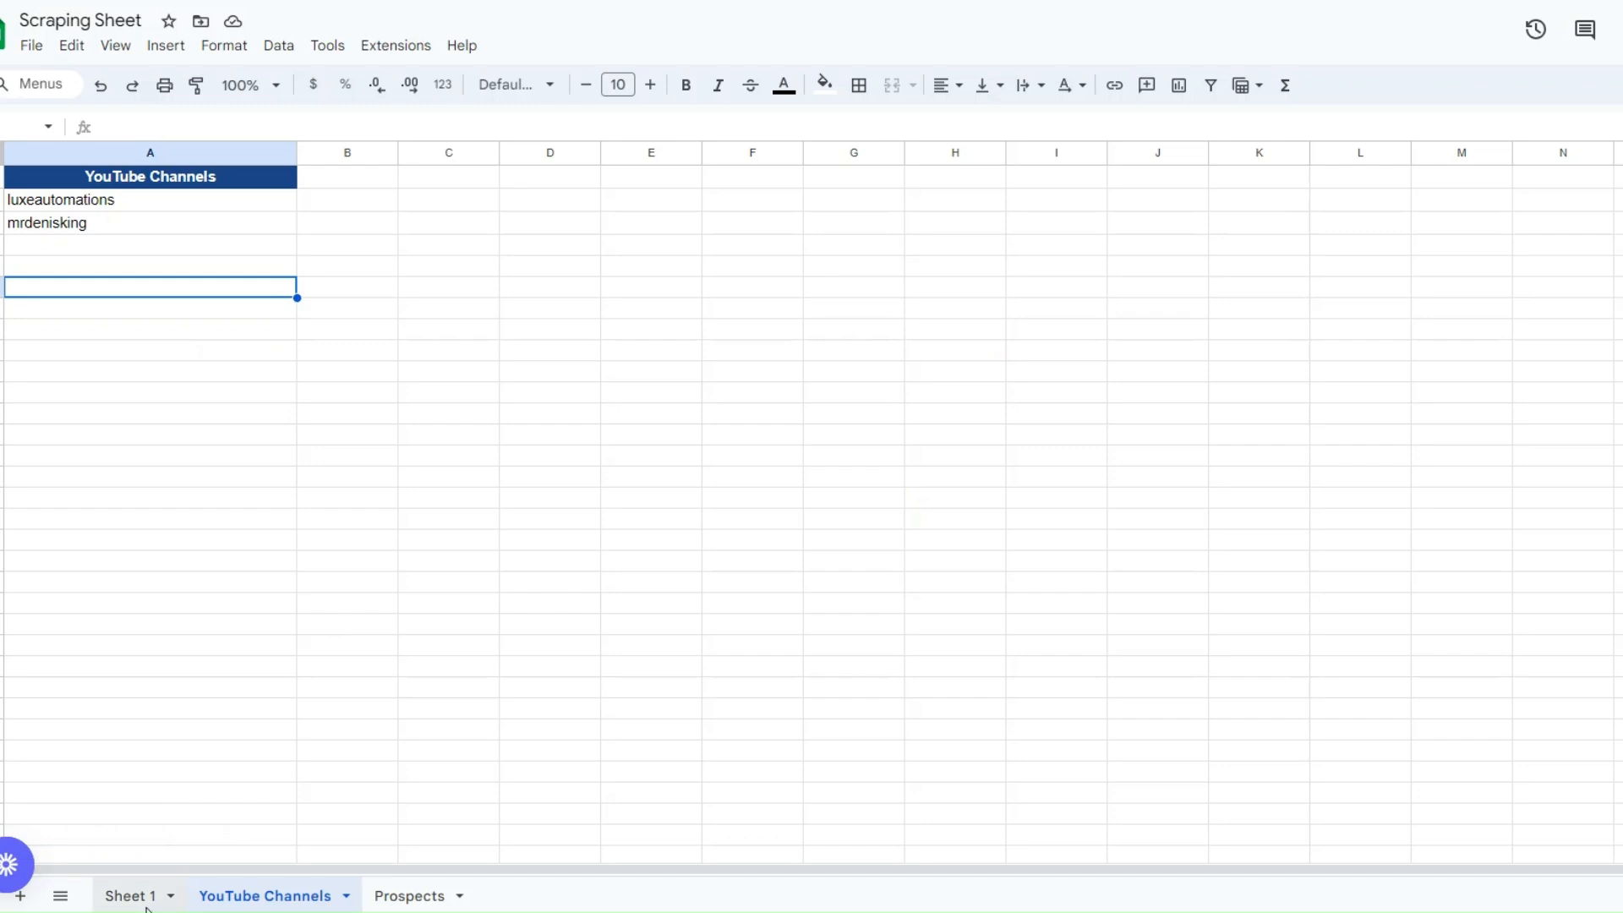
{"action": "left_click", "coordinate": [127, 896]}
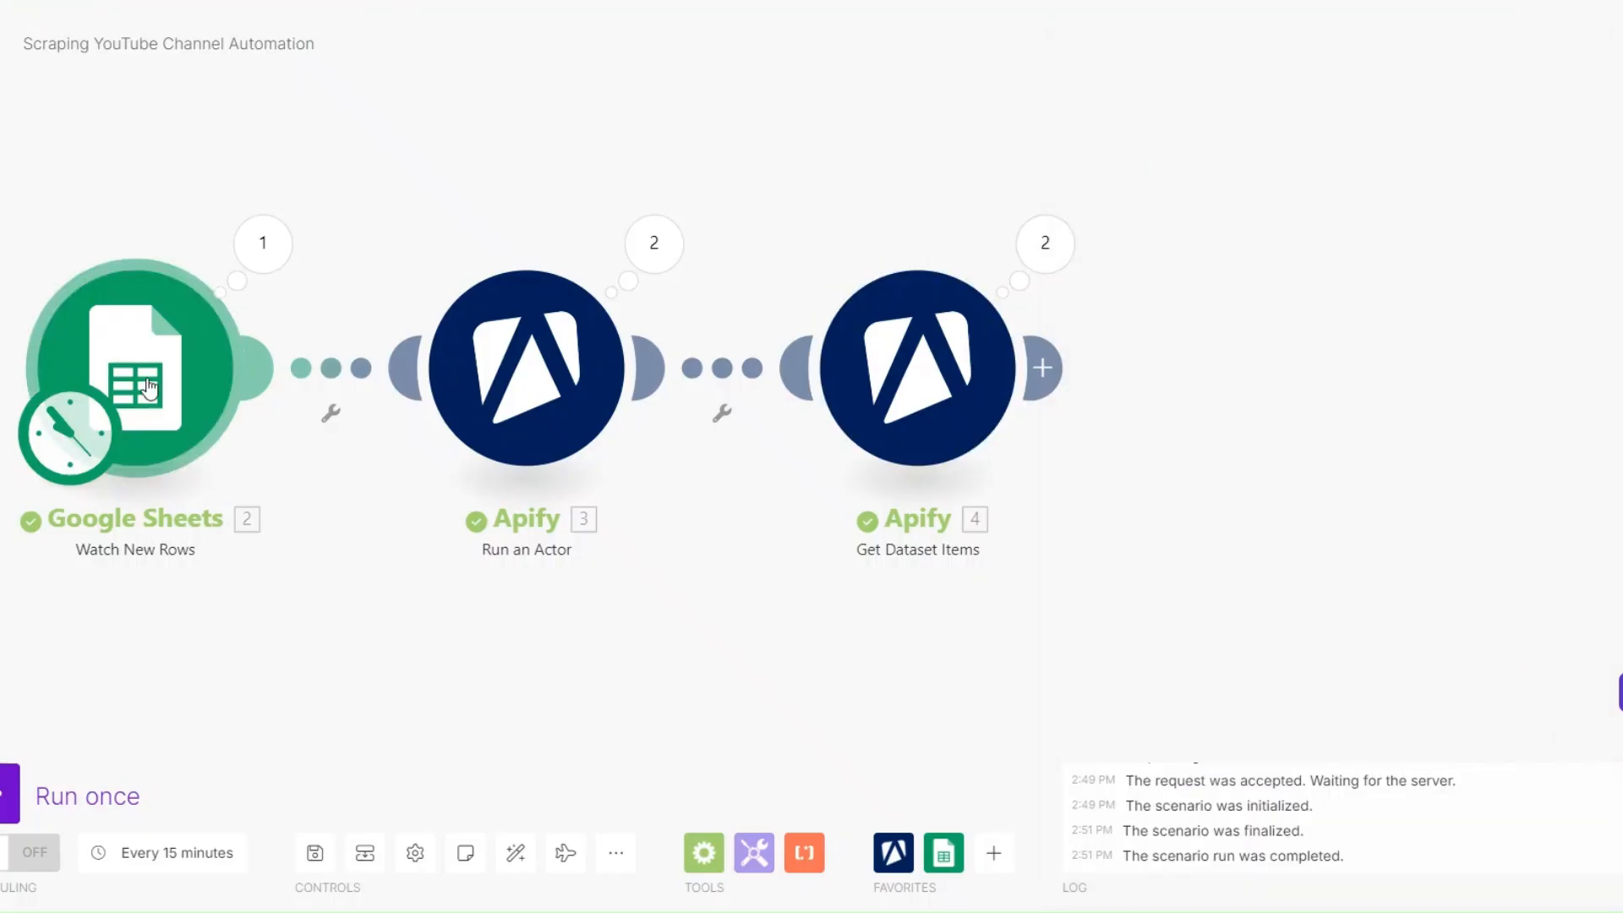
- Return to Make, set the Watch New Rows module's limit to 1 and save the module
{"action": "left_click", "coordinate": [165, 376]}
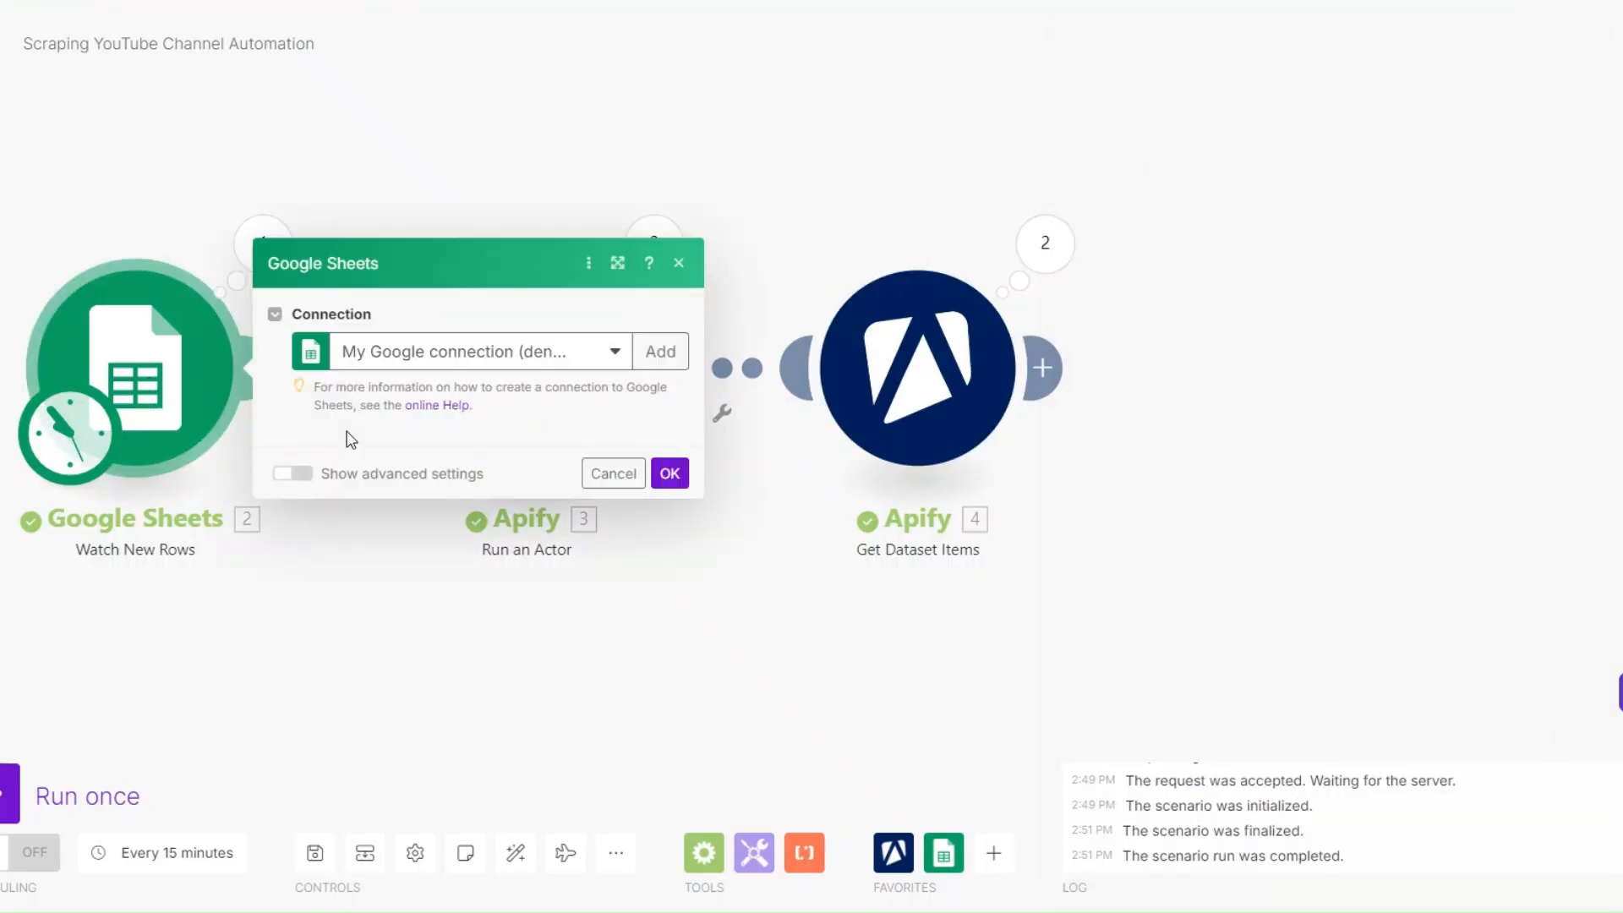
{"action": "left_click", "coordinate": [378, 775]}
{"action": "key", "text": "BackSpace"}
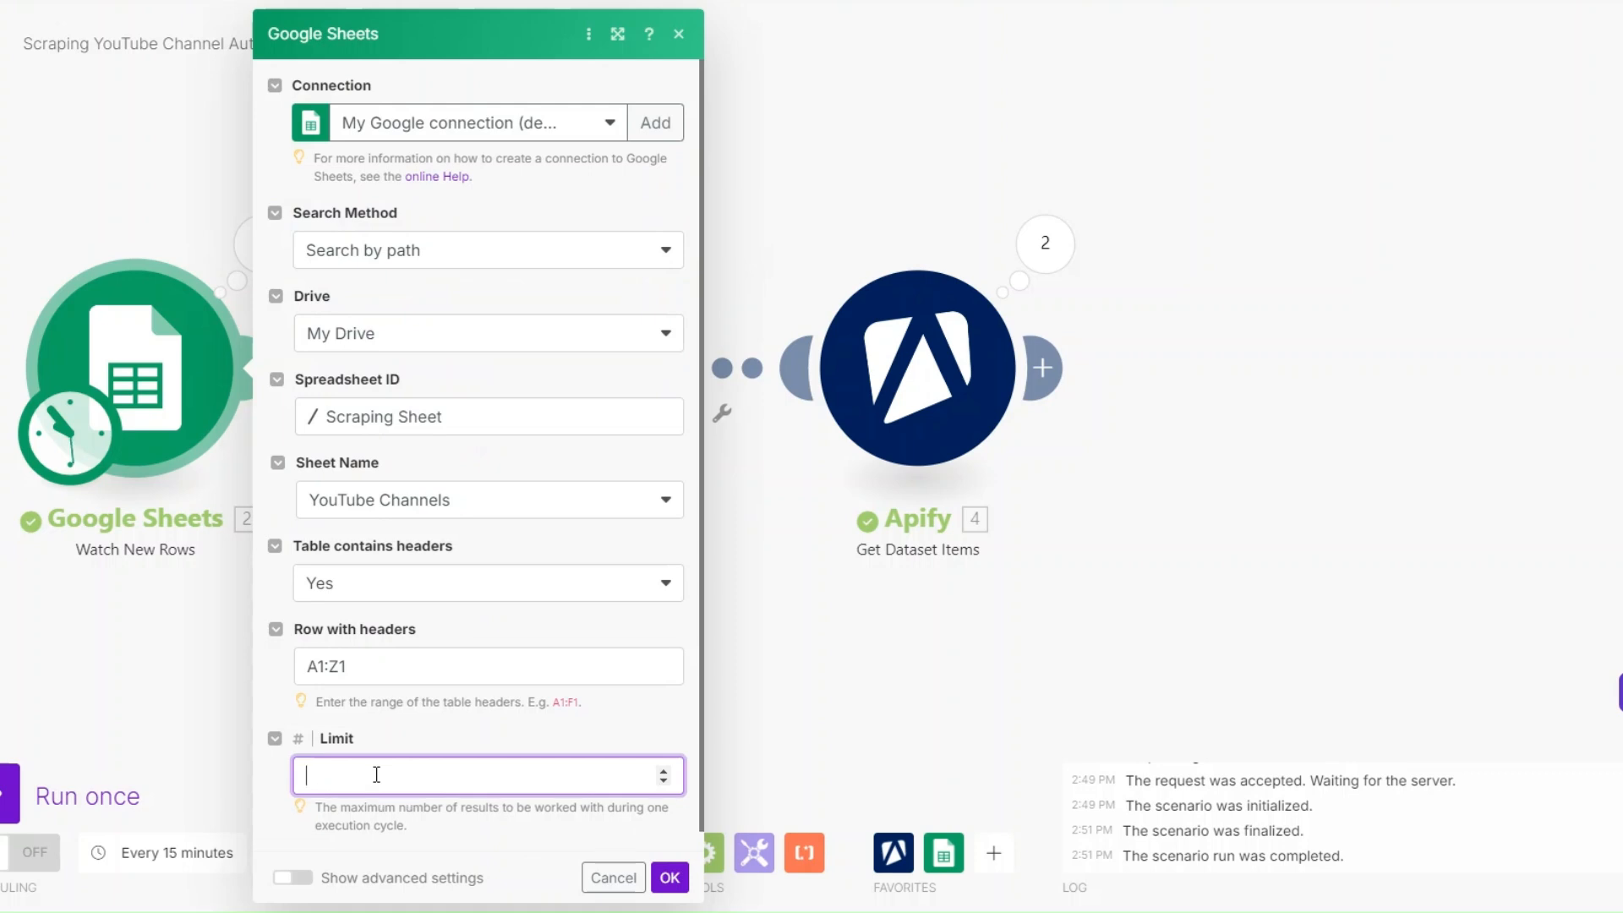
{"action": "left_click", "coordinate": [793, 889]}
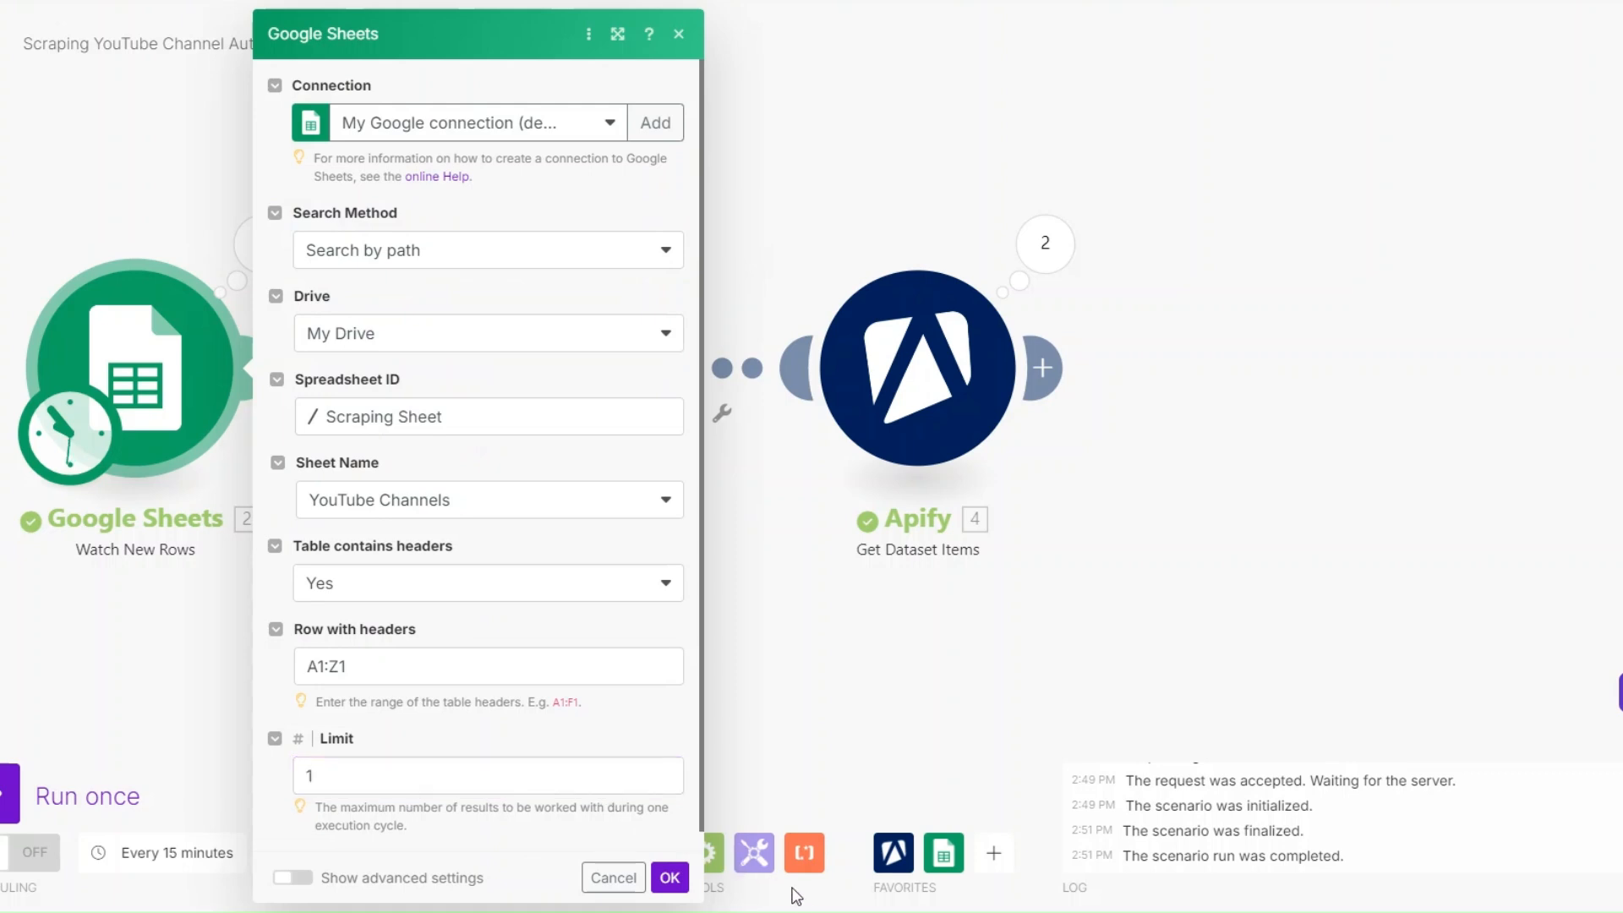
{"action": "left_click", "coordinate": [670, 879]}
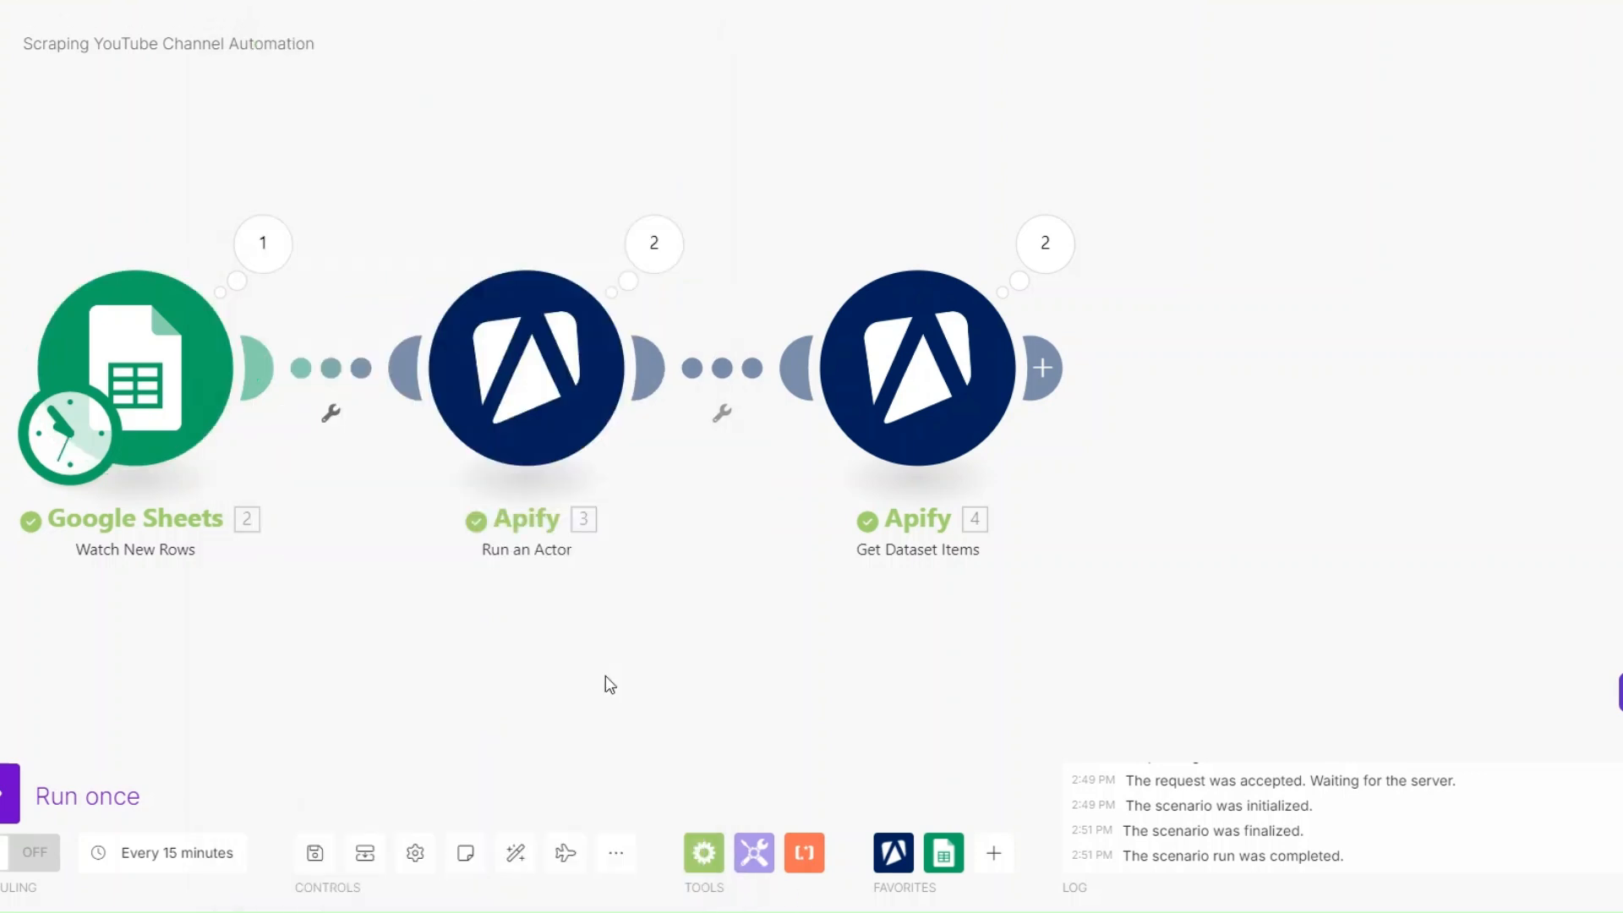
- Review the Run an Actor input settings and the Get Dataset Items limit, saving both modules
{"action": "left_click", "coordinate": [589, 389]}
{"action": "scroll", "coordinate": [910, 533], "scroll_direction": "down", "scroll_amount": 5}
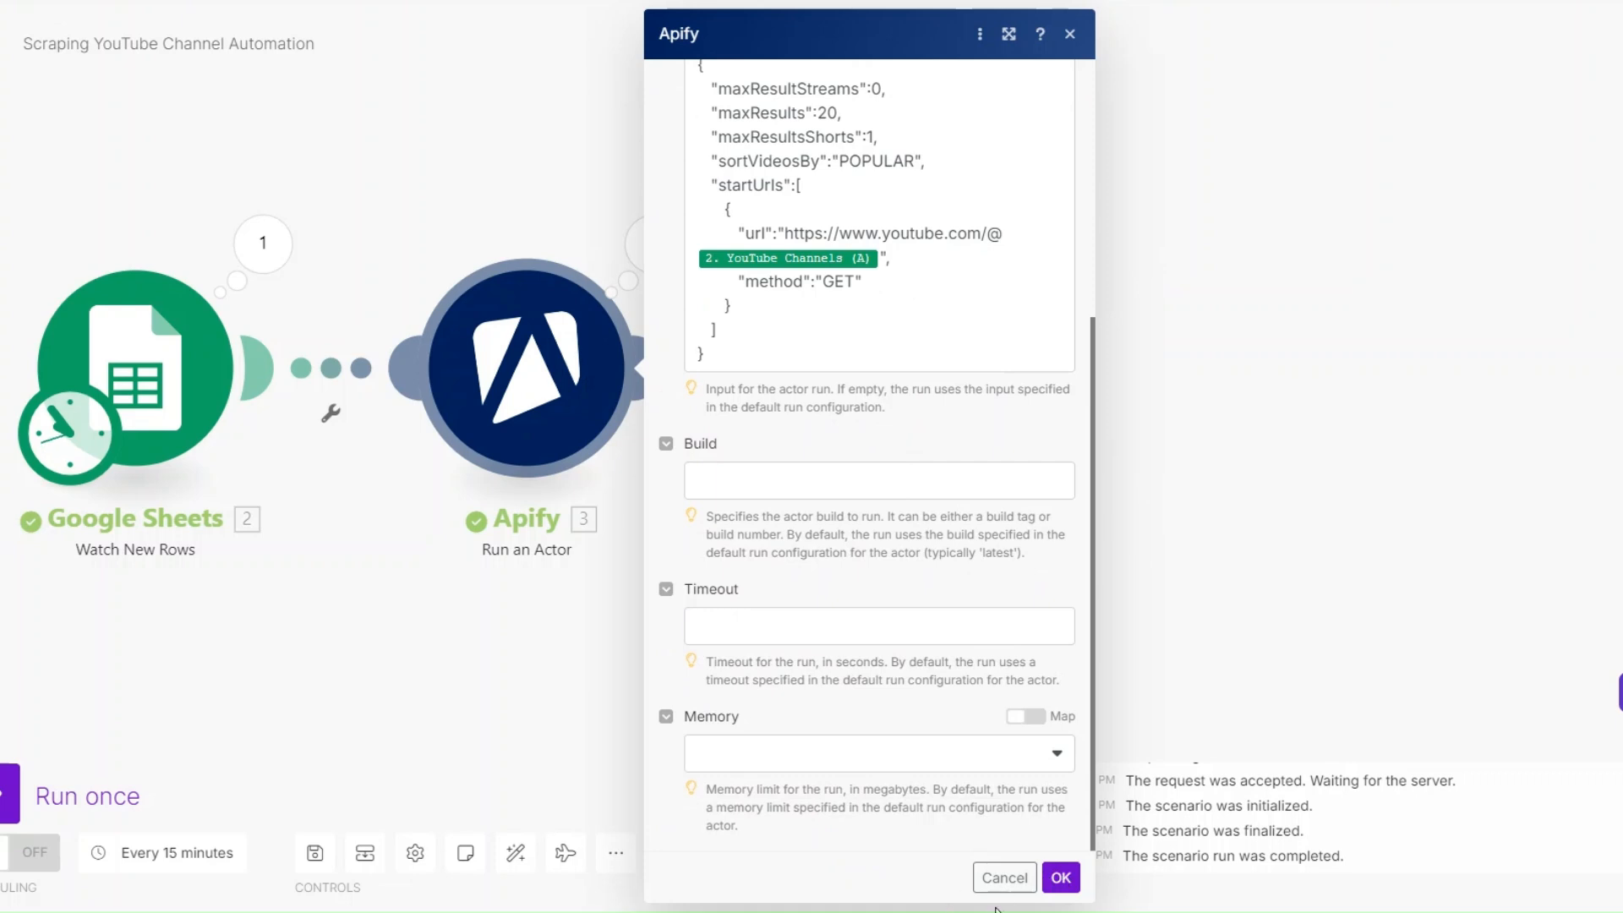
{"action": "left_click", "coordinate": [1060, 877]}
{"action": "left_click", "coordinate": [910, 359]}
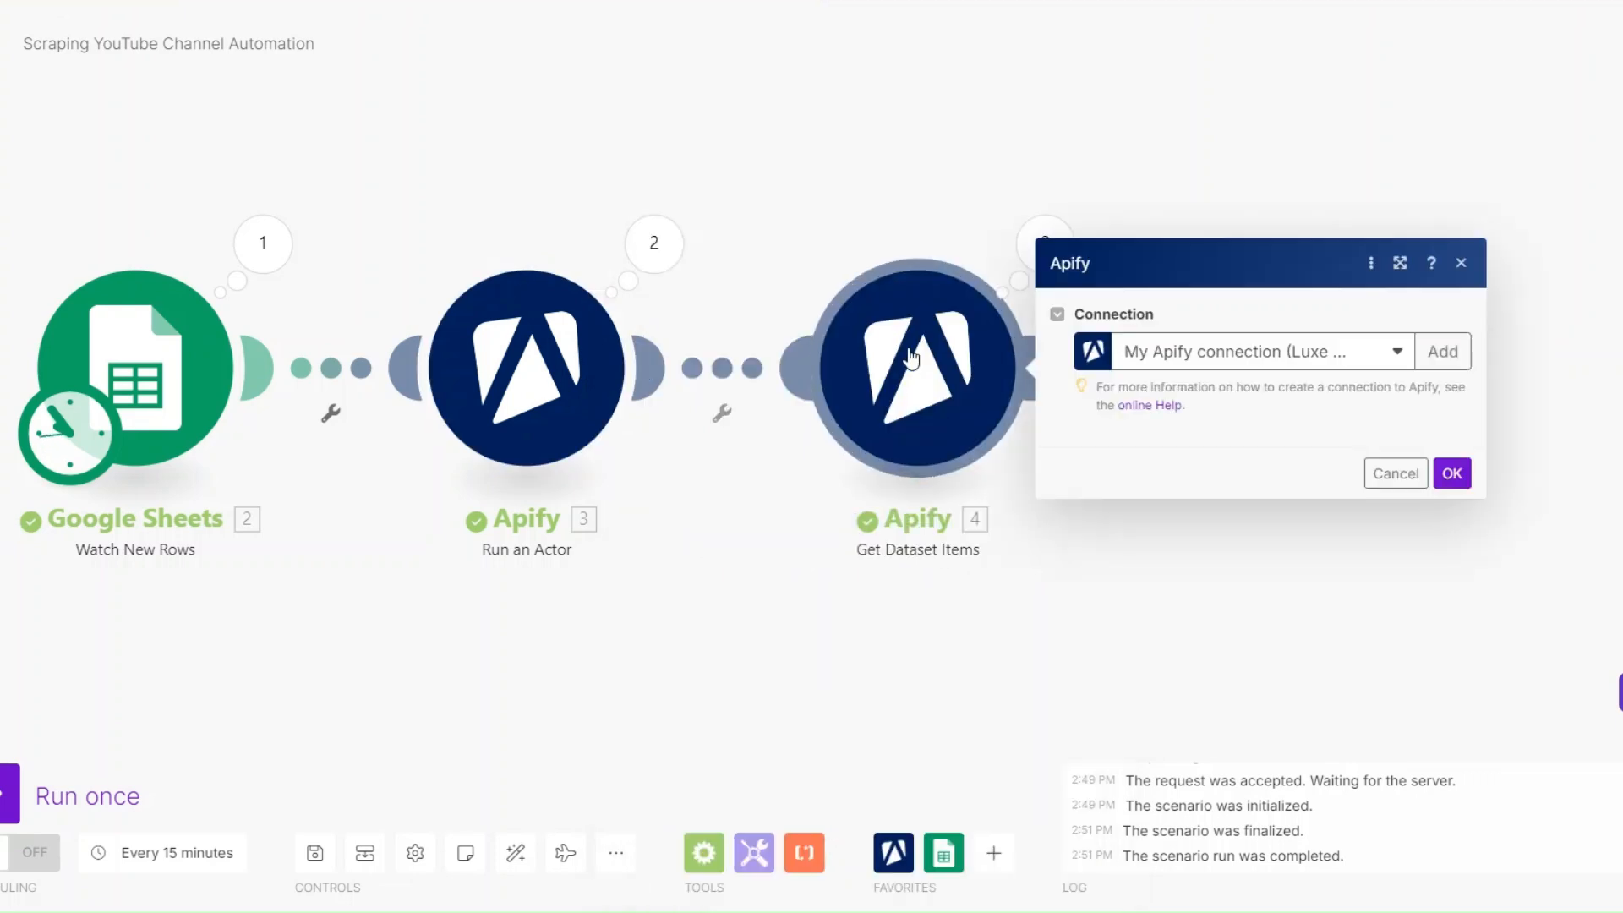
{"action": "left_click", "coordinate": [1138, 605]}
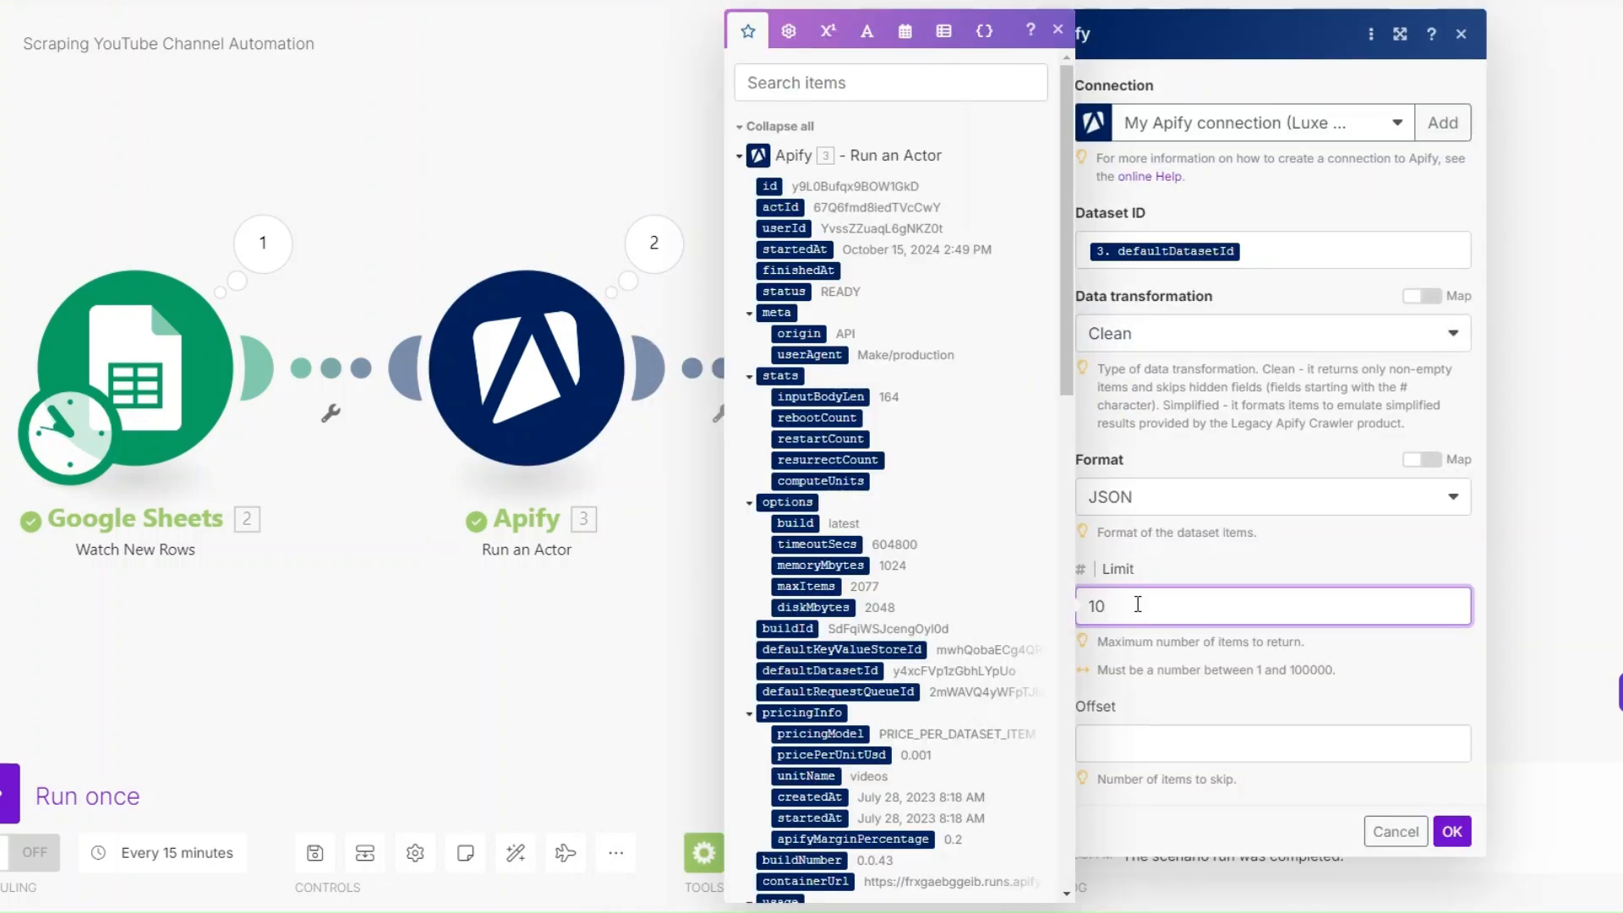
{"action": "left_click", "coordinate": [1452, 831]}
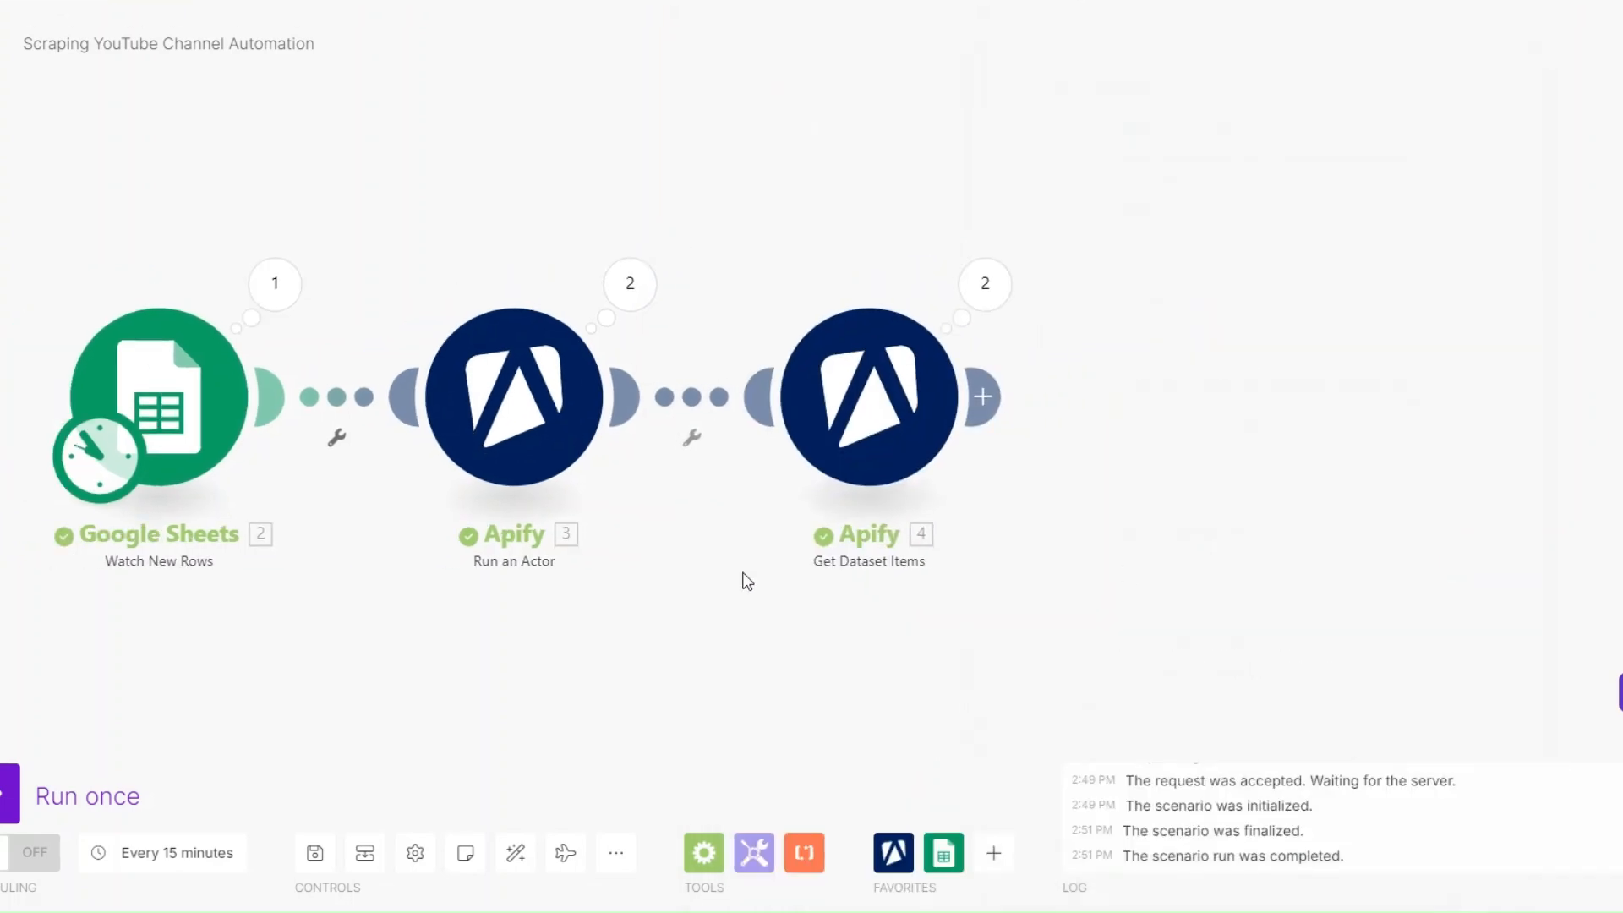
- Add a Google Sheets Add a Row module after the Apify Get Dataset Items module
{"action": "left_click", "coordinate": [826, 385]}
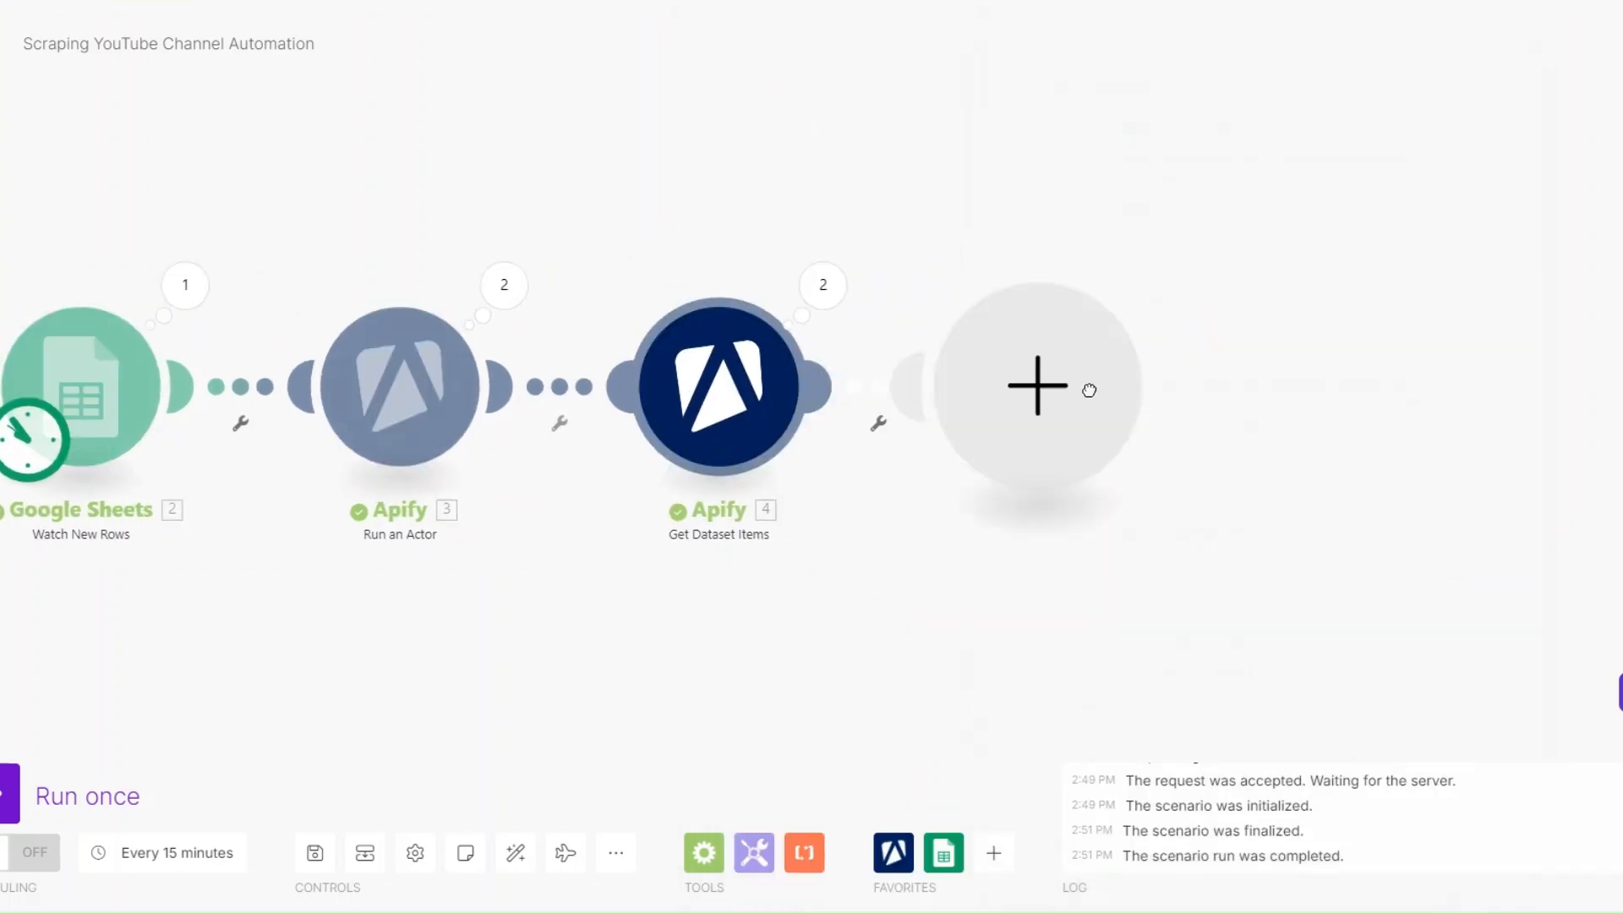
{"action": "left_click", "coordinate": [1089, 389]}
{"action": "scroll", "coordinate": [1253, 446], "scroll_direction": "down", "scroll_amount": 3}
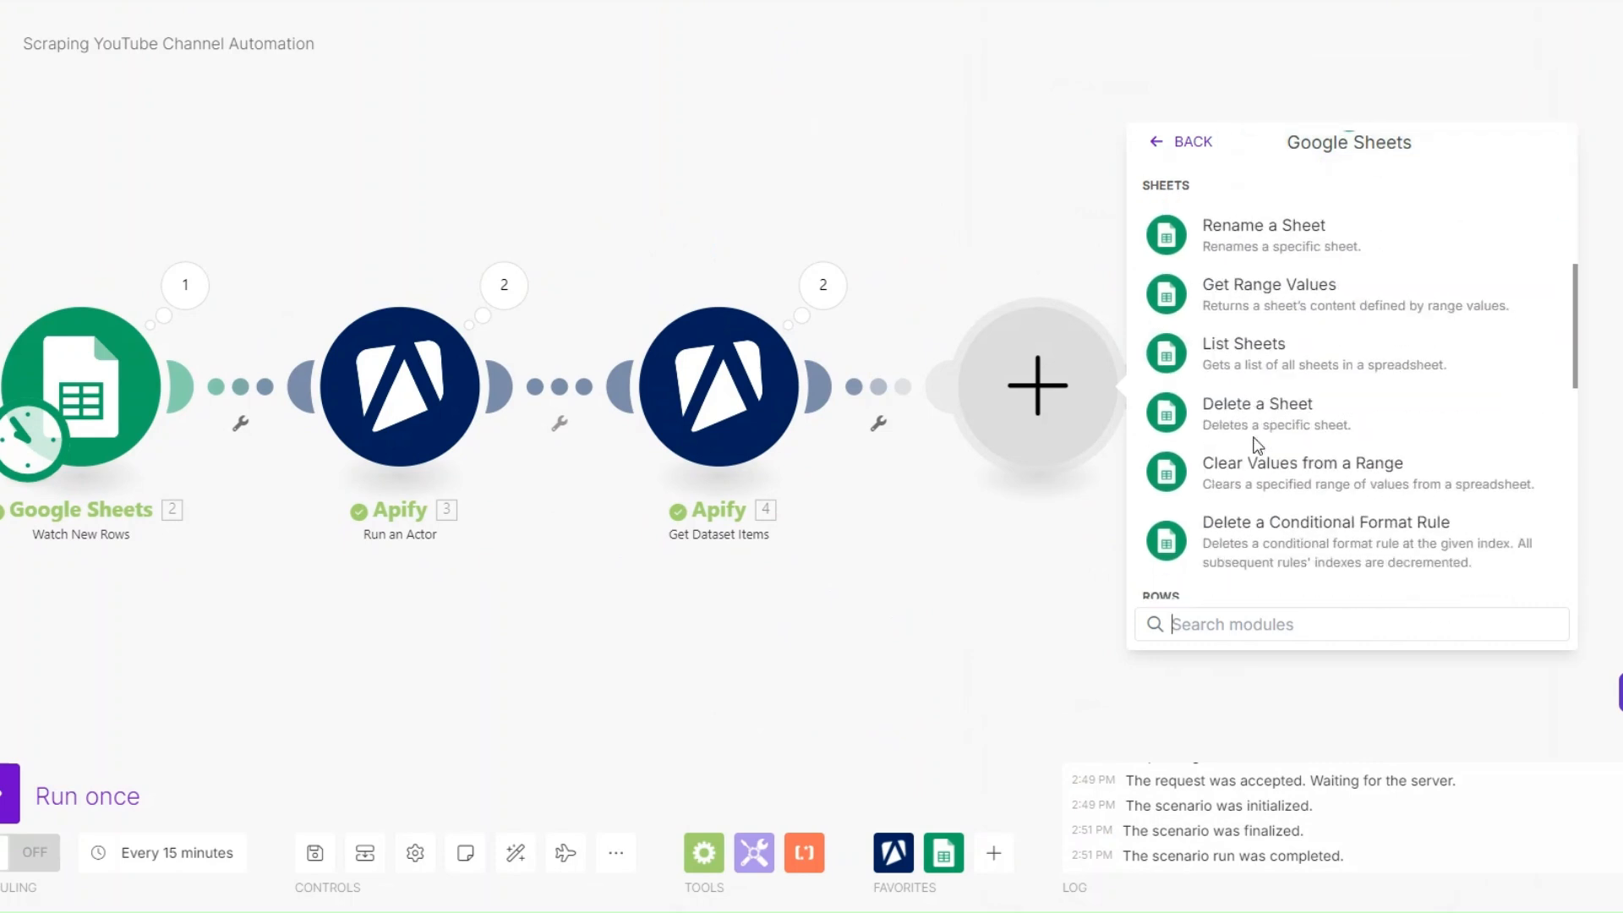
{"action": "scroll", "coordinate": [1257, 446], "scroll_direction": "down", "scroll_amount": 4}
{"action": "left_click", "coordinate": [1253, 333]}
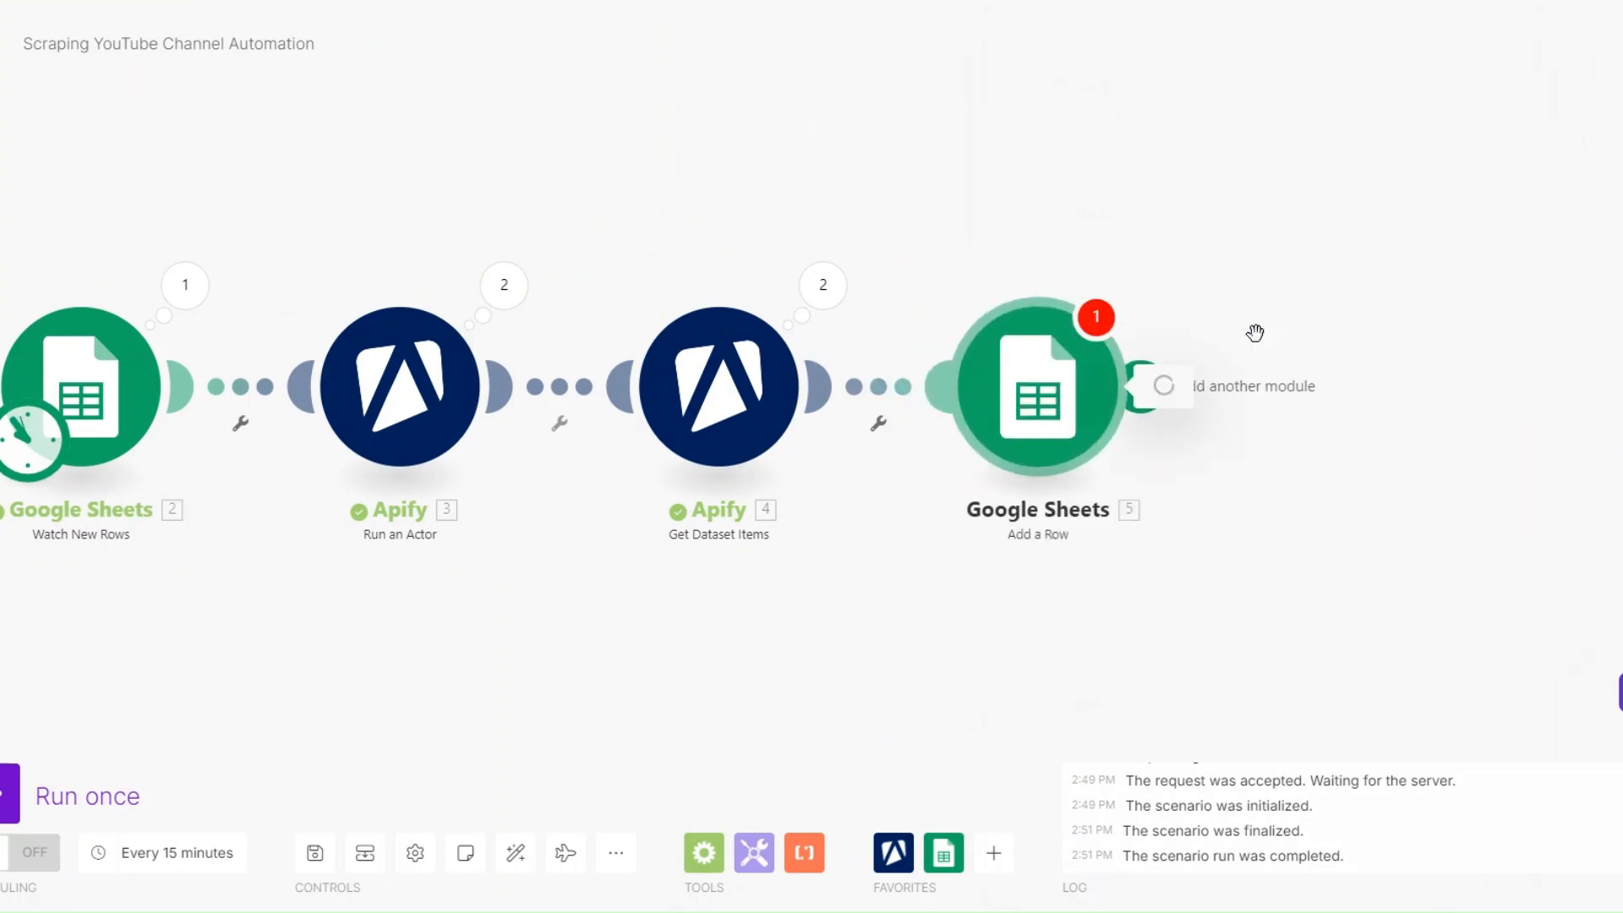
- Point the Add a Row module to Sheet 1 of the Scraping Sheet spreadsheet
{"action": "left_click", "coordinate": [1236, 482]}
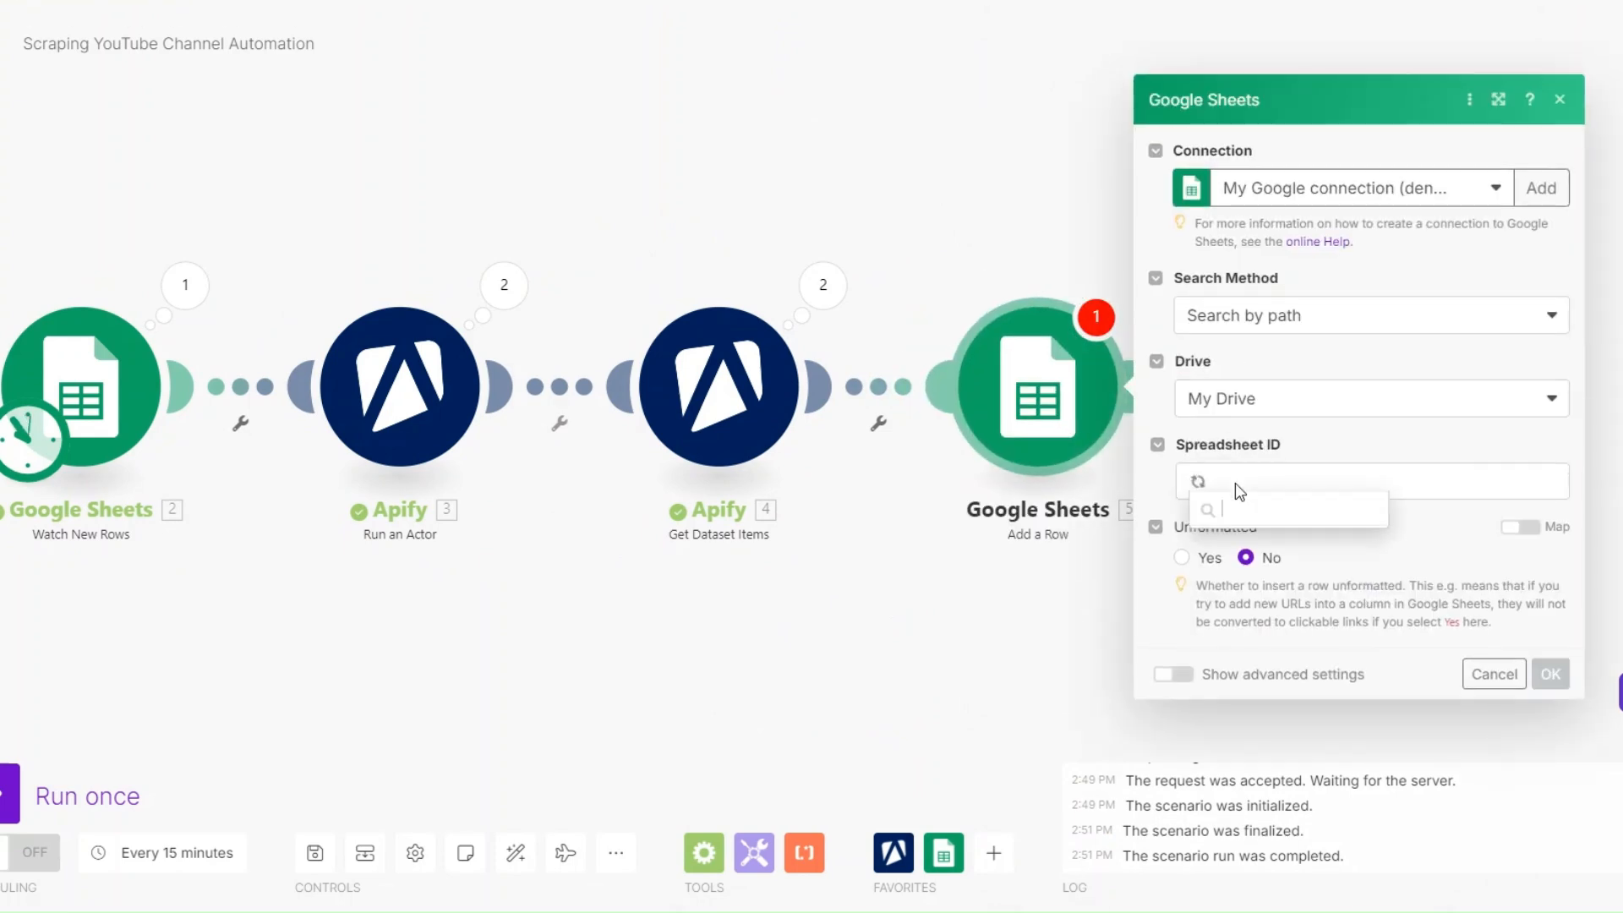
{"action": "left_click", "coordinate": [1272, 551]}
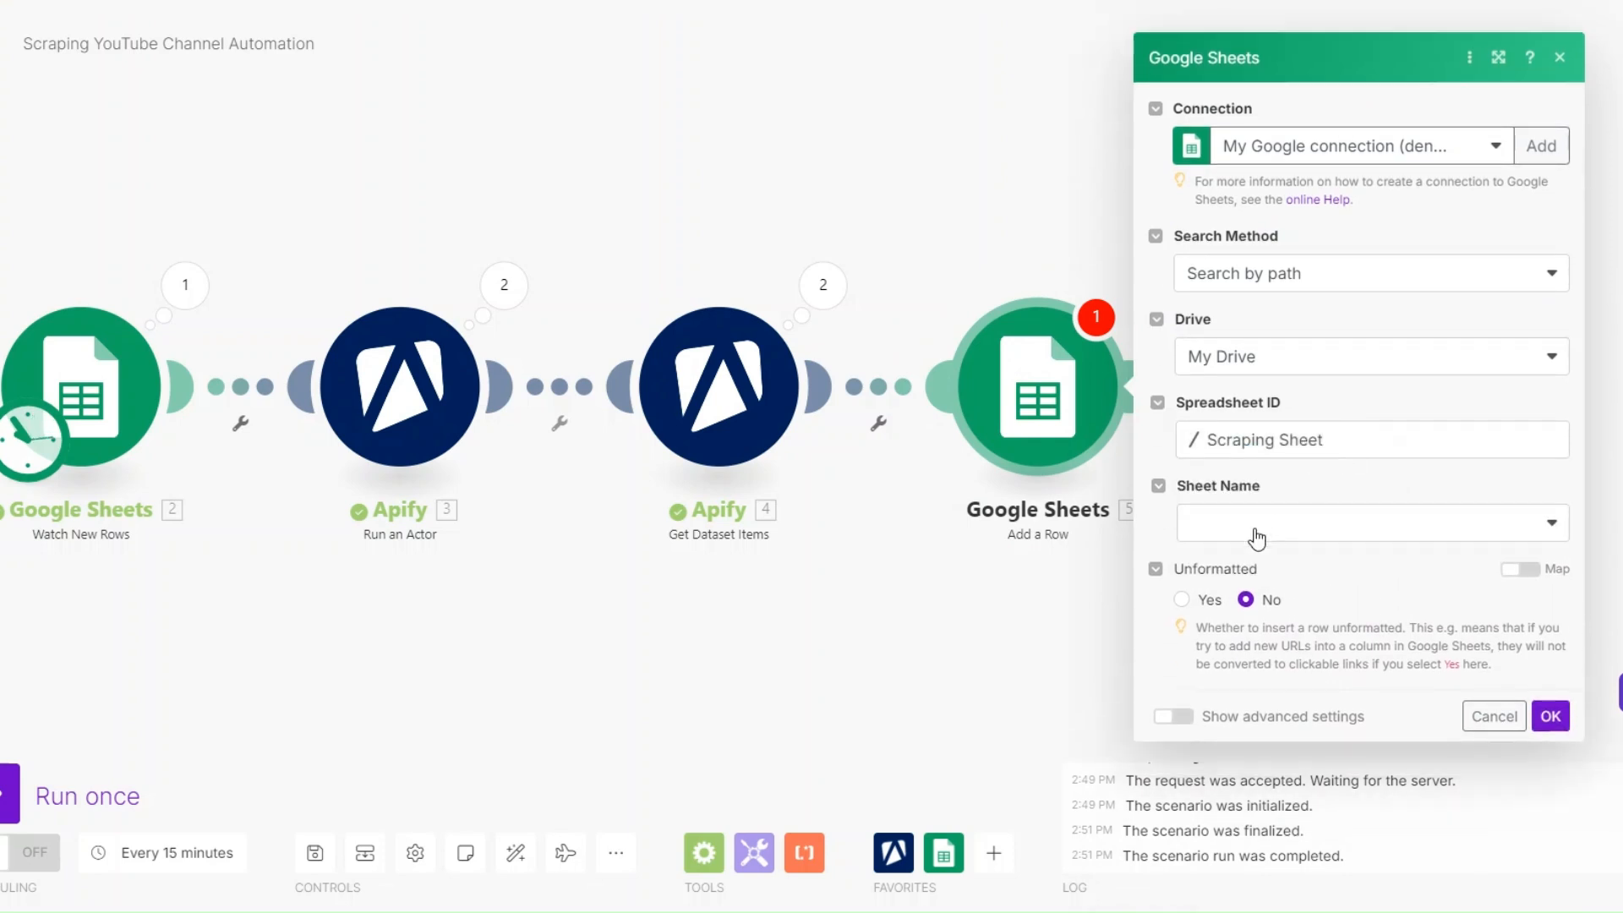
{"action": "left_click", "coordinate": [1257, 535]}
{"action": "left_click", "coordinate": [1255, 556]}
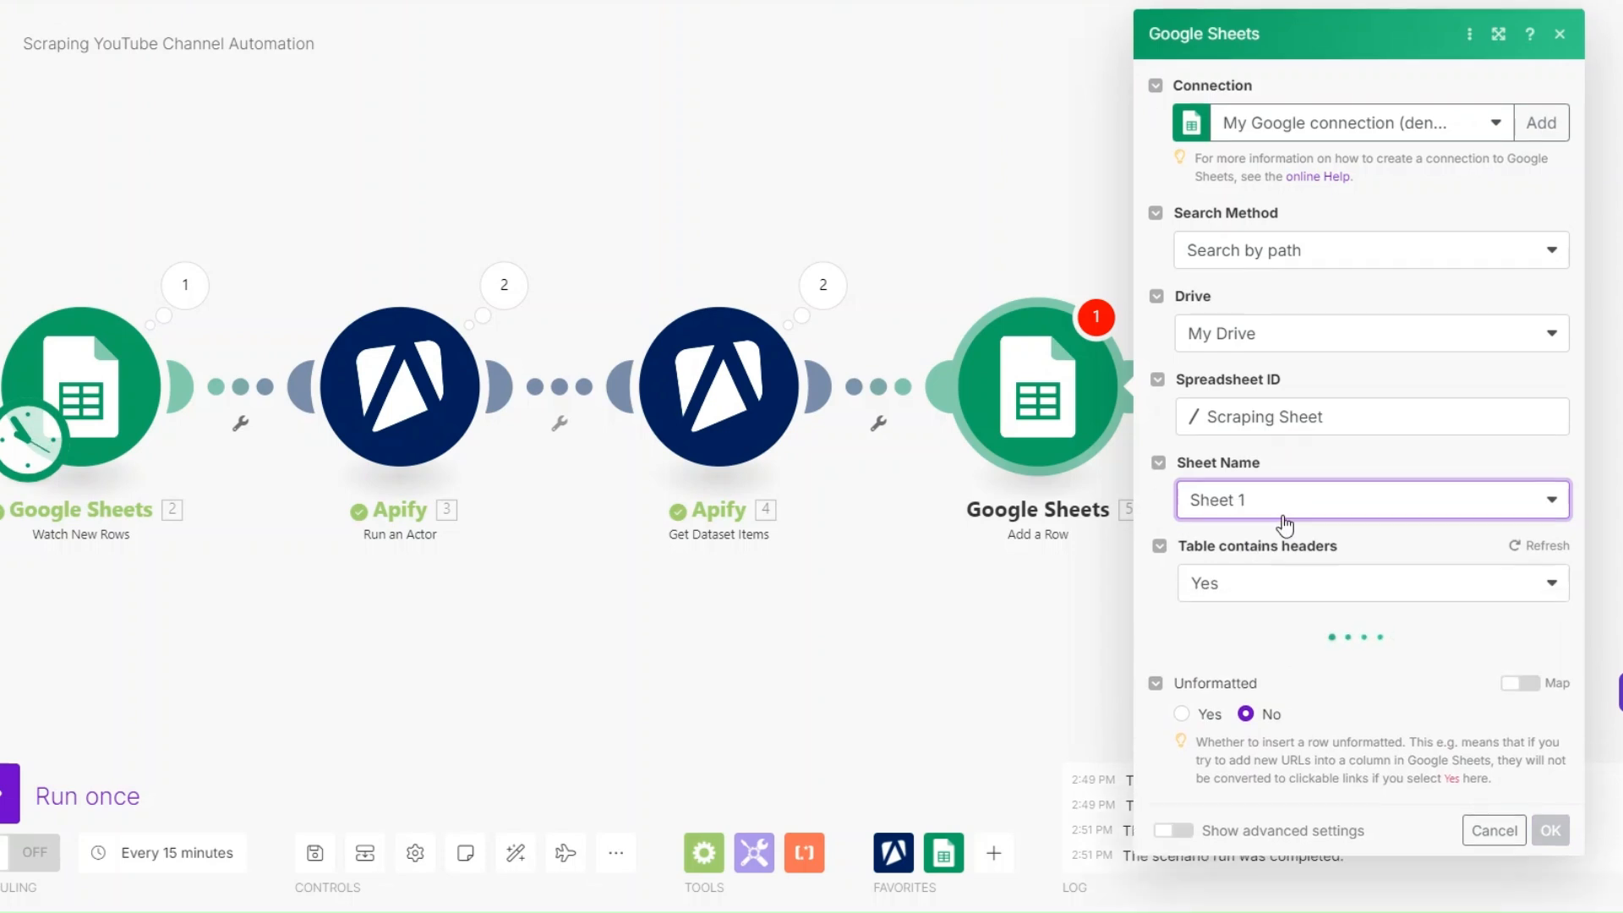
- Map the Get Dataset Items title, url and duration values to the VIDEO TITLE, VIDEO URL and VIDEO DURATION columns
{"action": "scroll", "coordinate": [1285, 525], "scroll_direction": "down", "scroll_amount": 4}
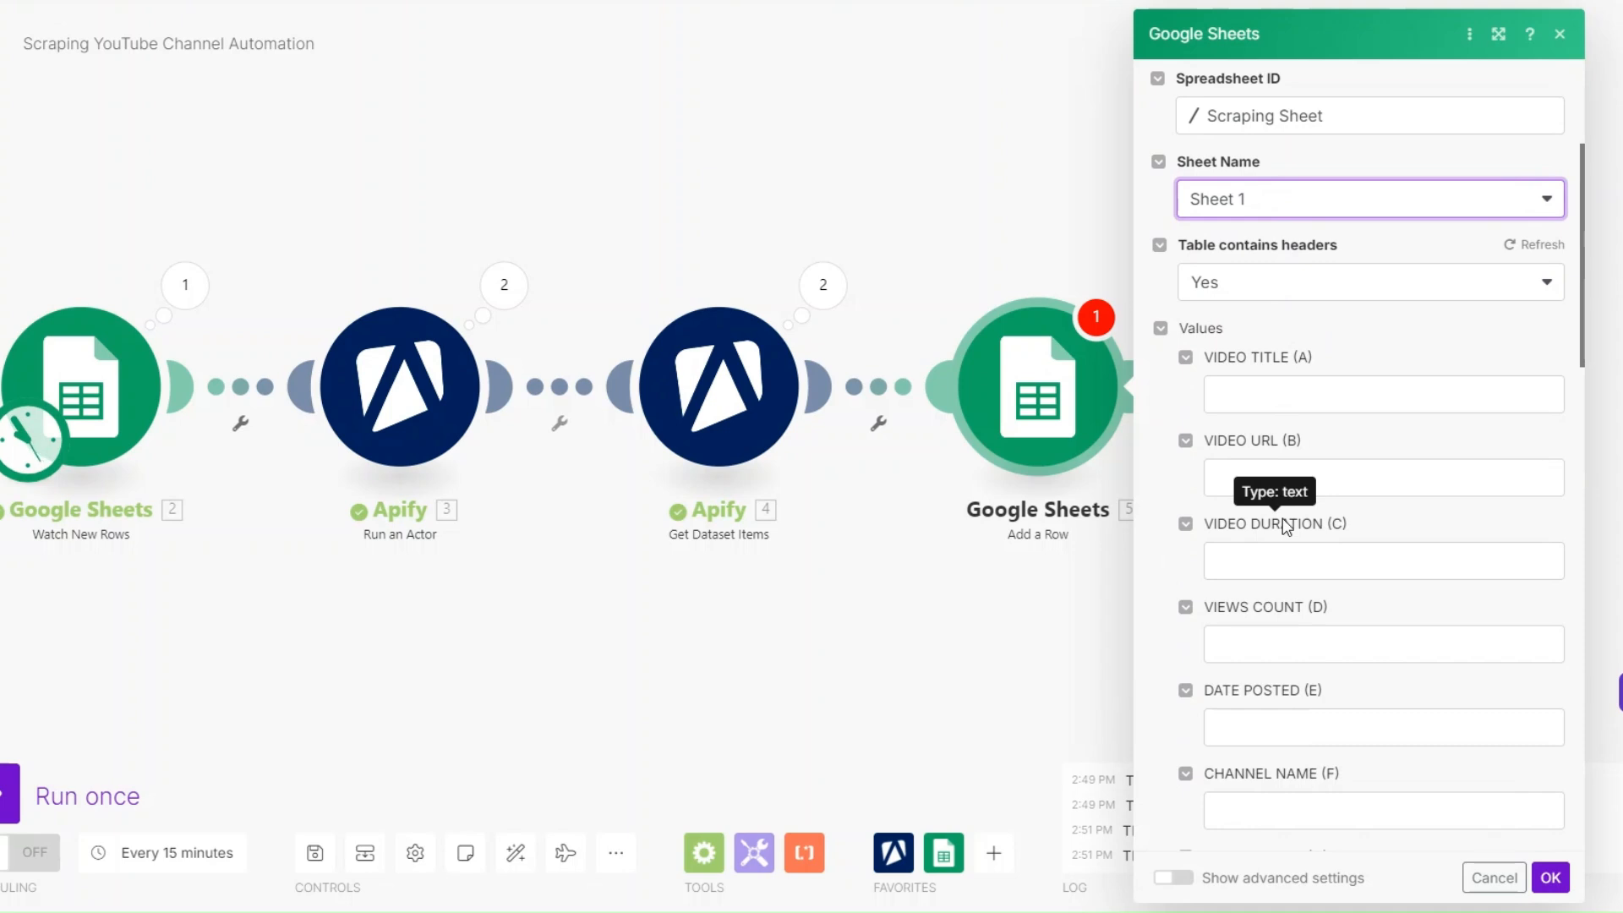
{"action": "left_click", "coordinate": [1349, 389]}
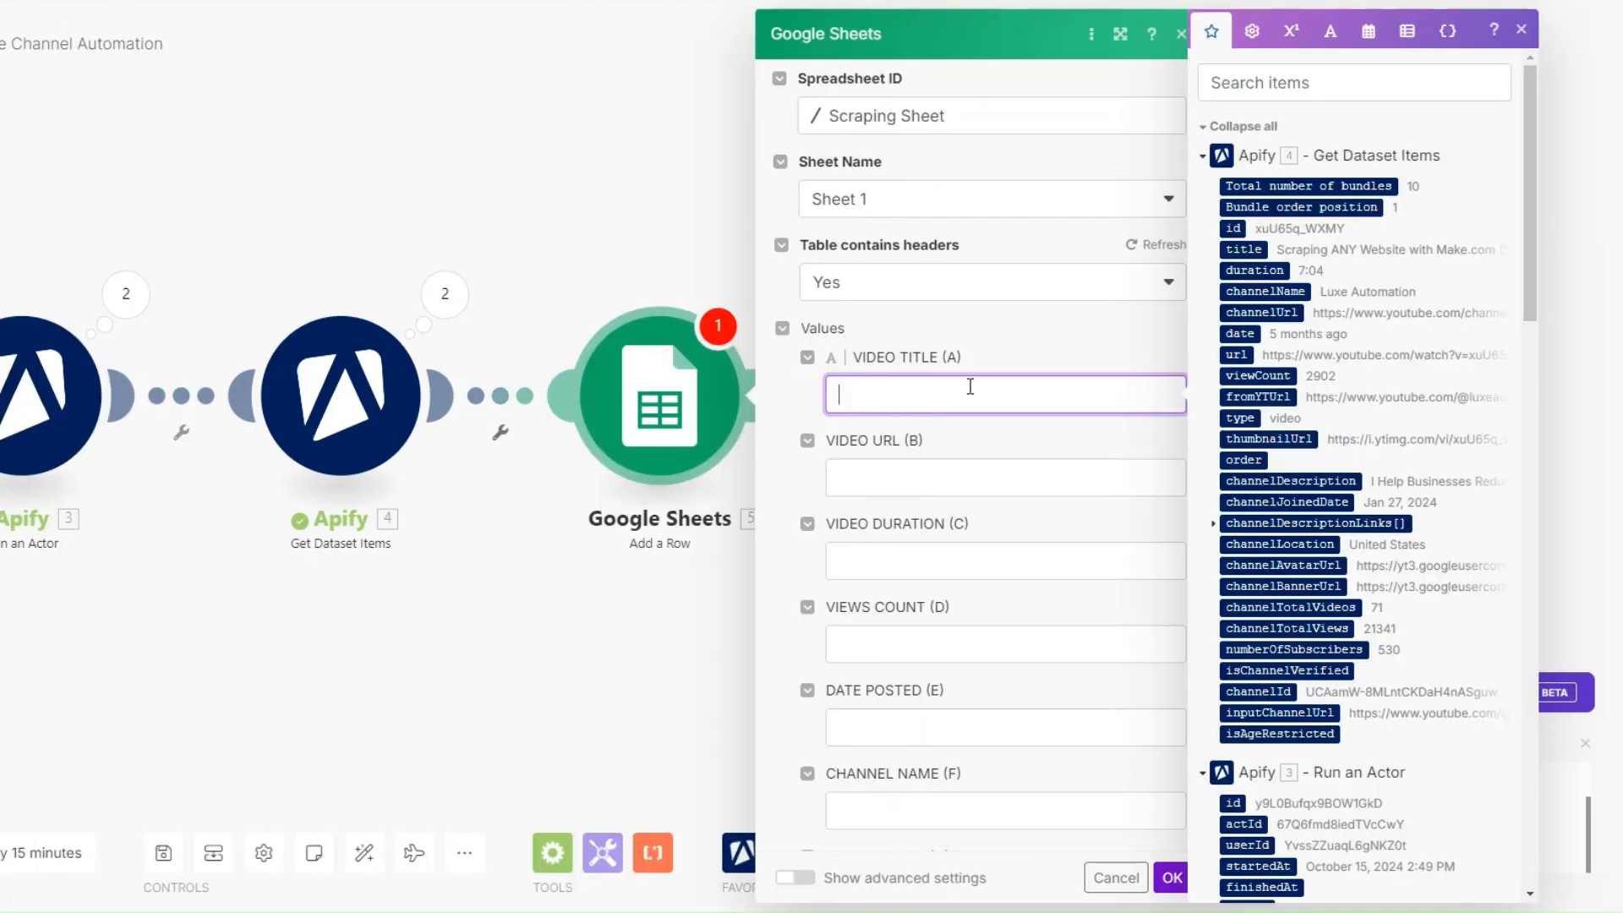
{"action": "left_click", "coordinate": [1244, 250]}
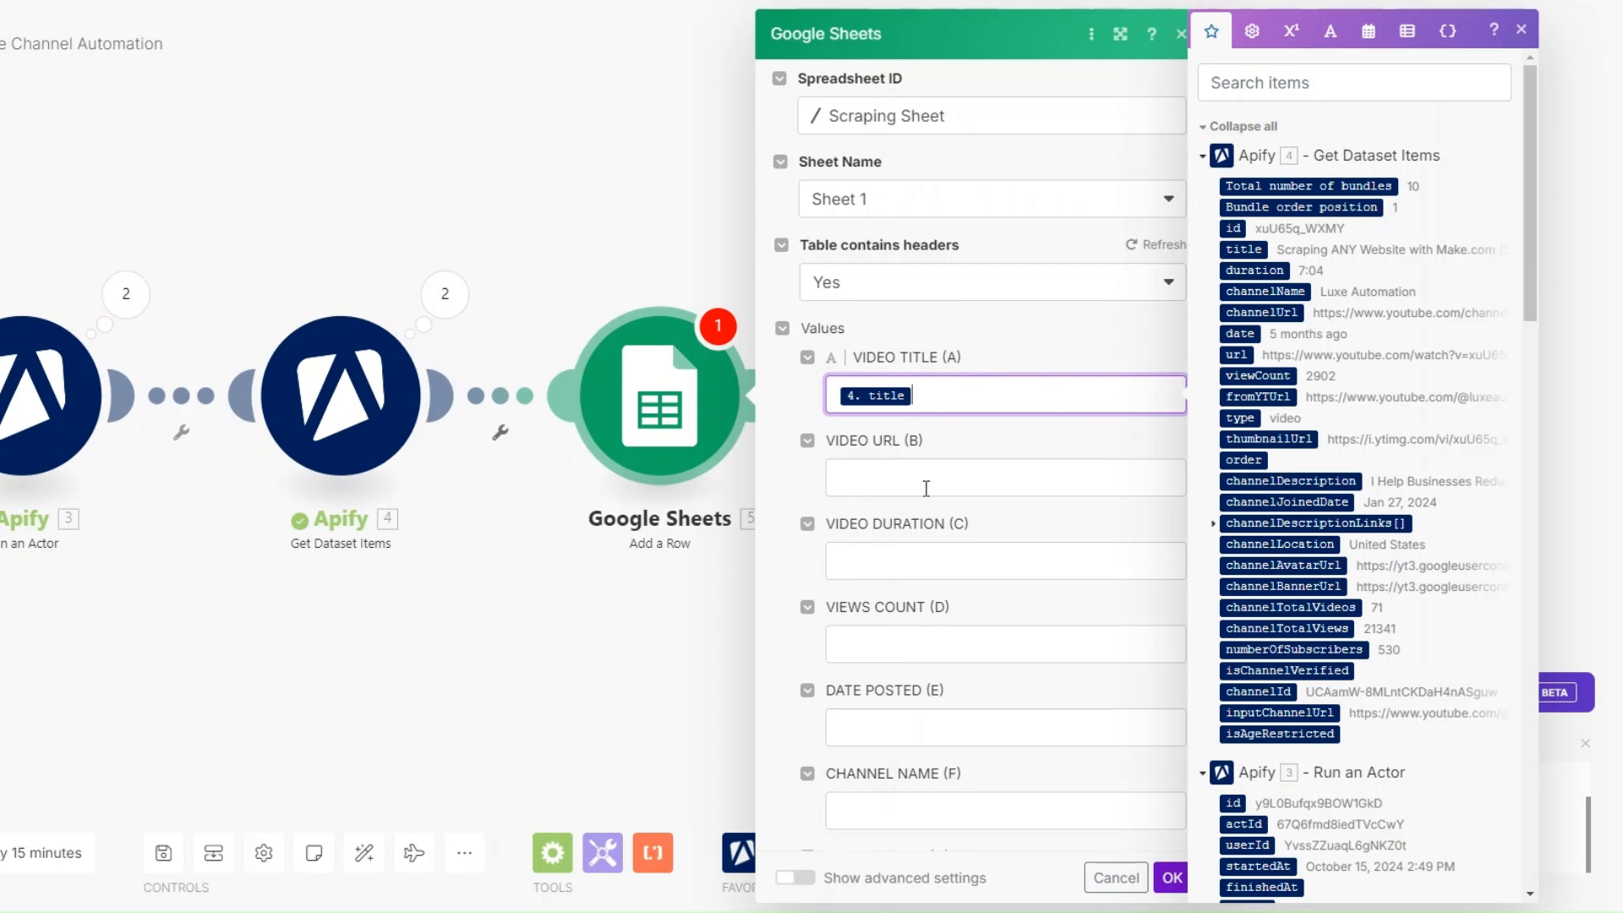
{"action": "left_click", "coordinate": [957, 487]}
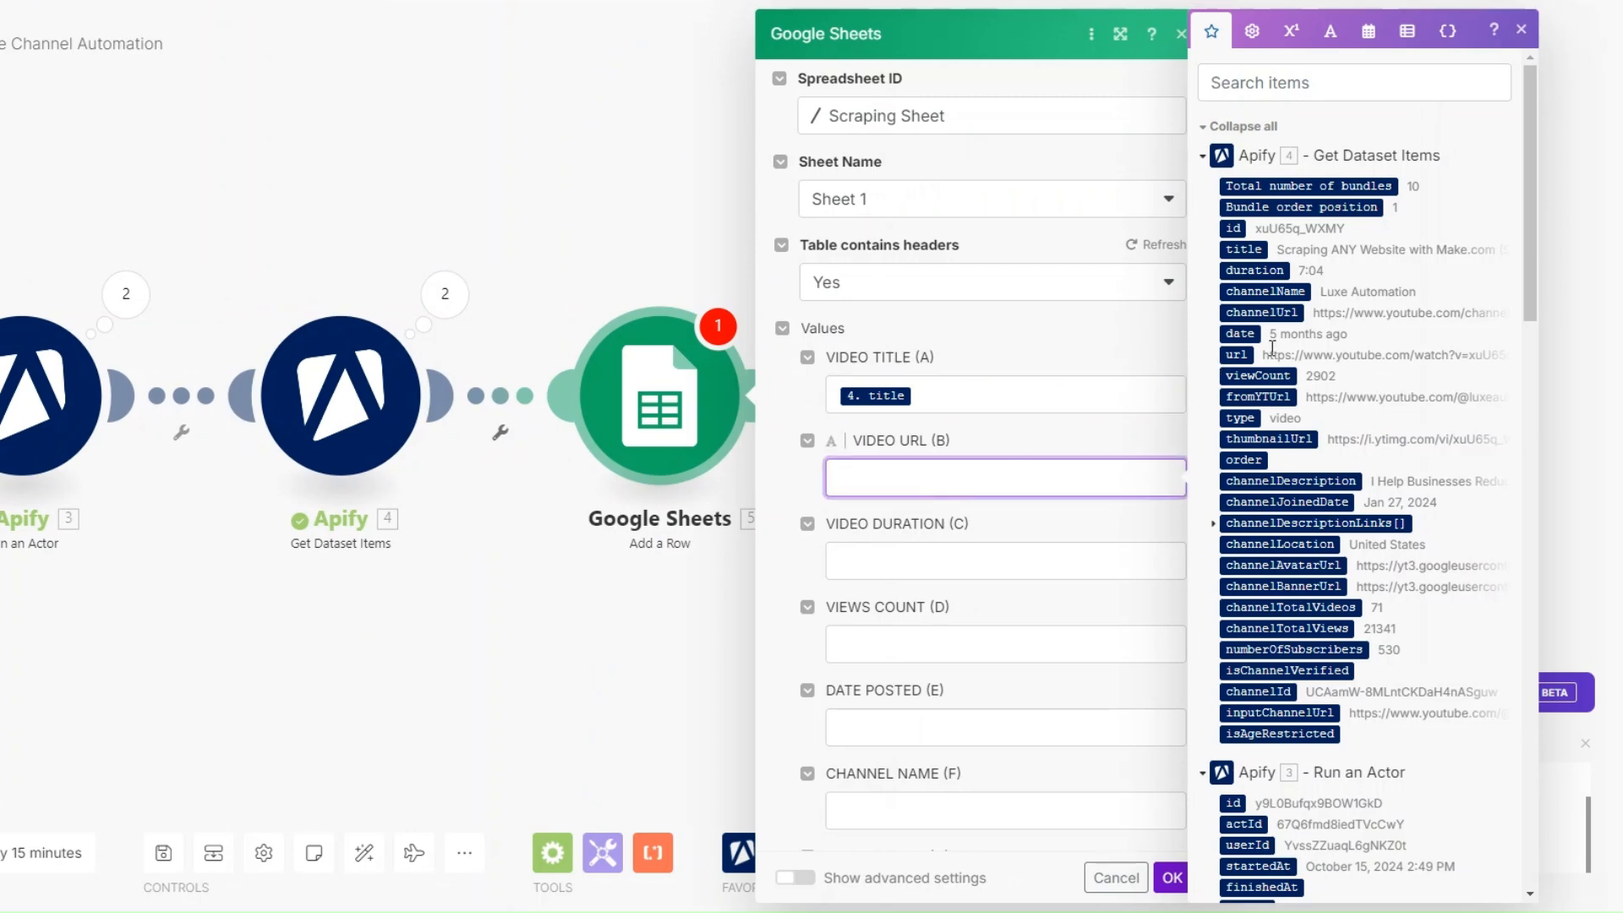
{"action": "left_click", "coordinate": [1236, 355]}
{"action": "left_click", "coordinate": [924, 571]}
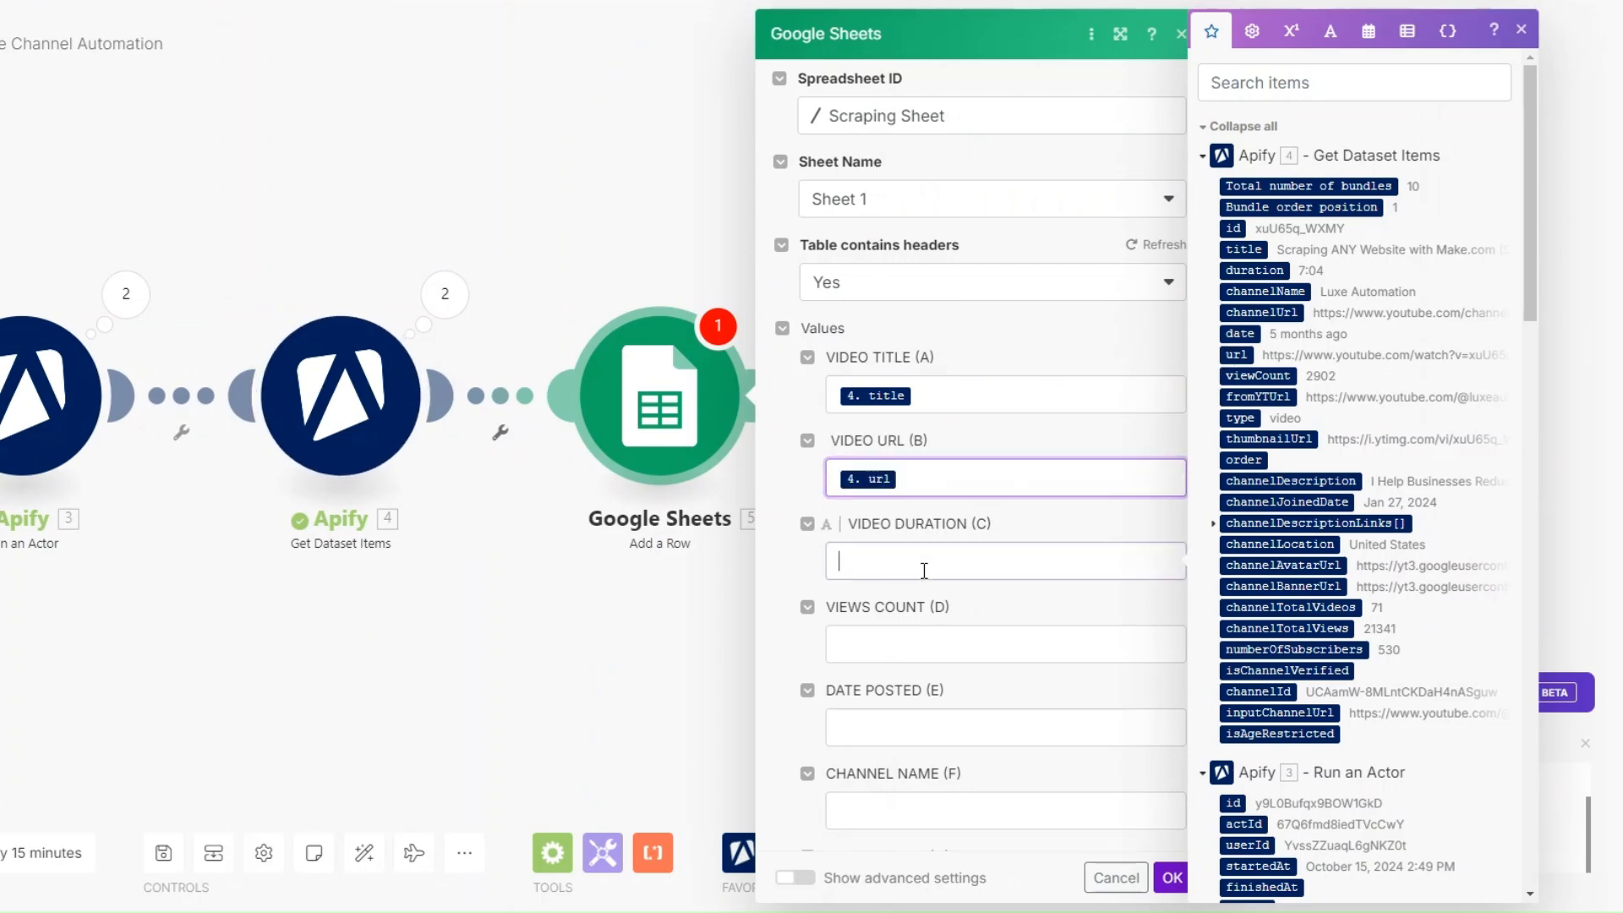
{"action": "left_click", "coordinate": [1248, 270]}
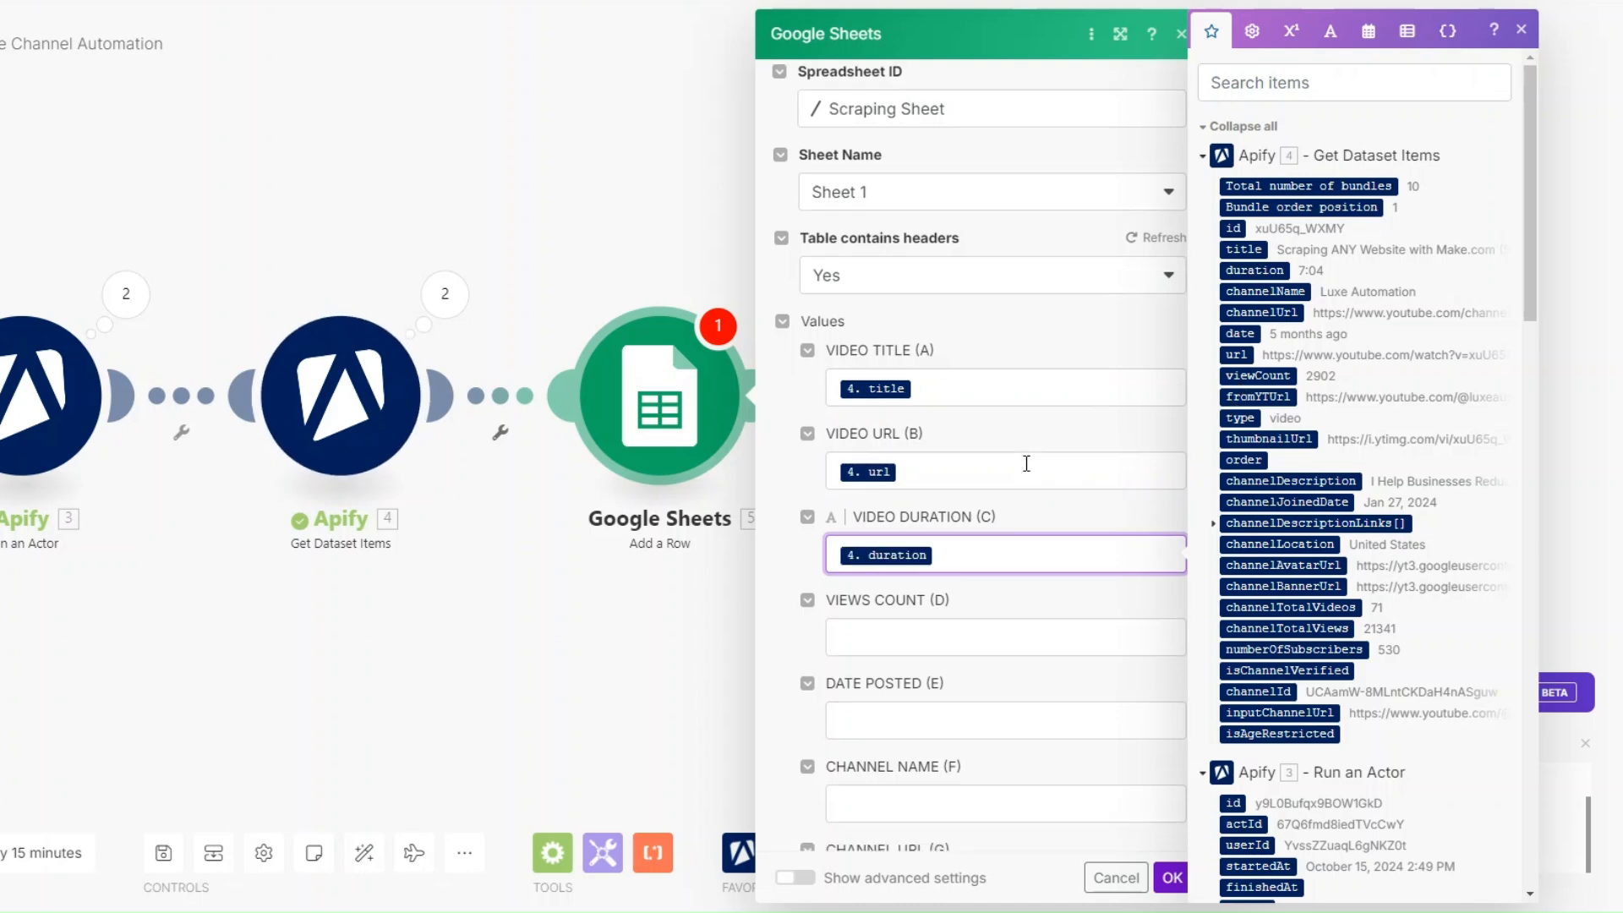
- Map viewCount to the VIEWS COUNT column and date to the DATE POSTED column
{"action": "scroll", "coordinate": [988, 398], "scroll_direction": "down", "scroll_amount": 3}
{"action": "left_click", "coordinate": [962, 346]}
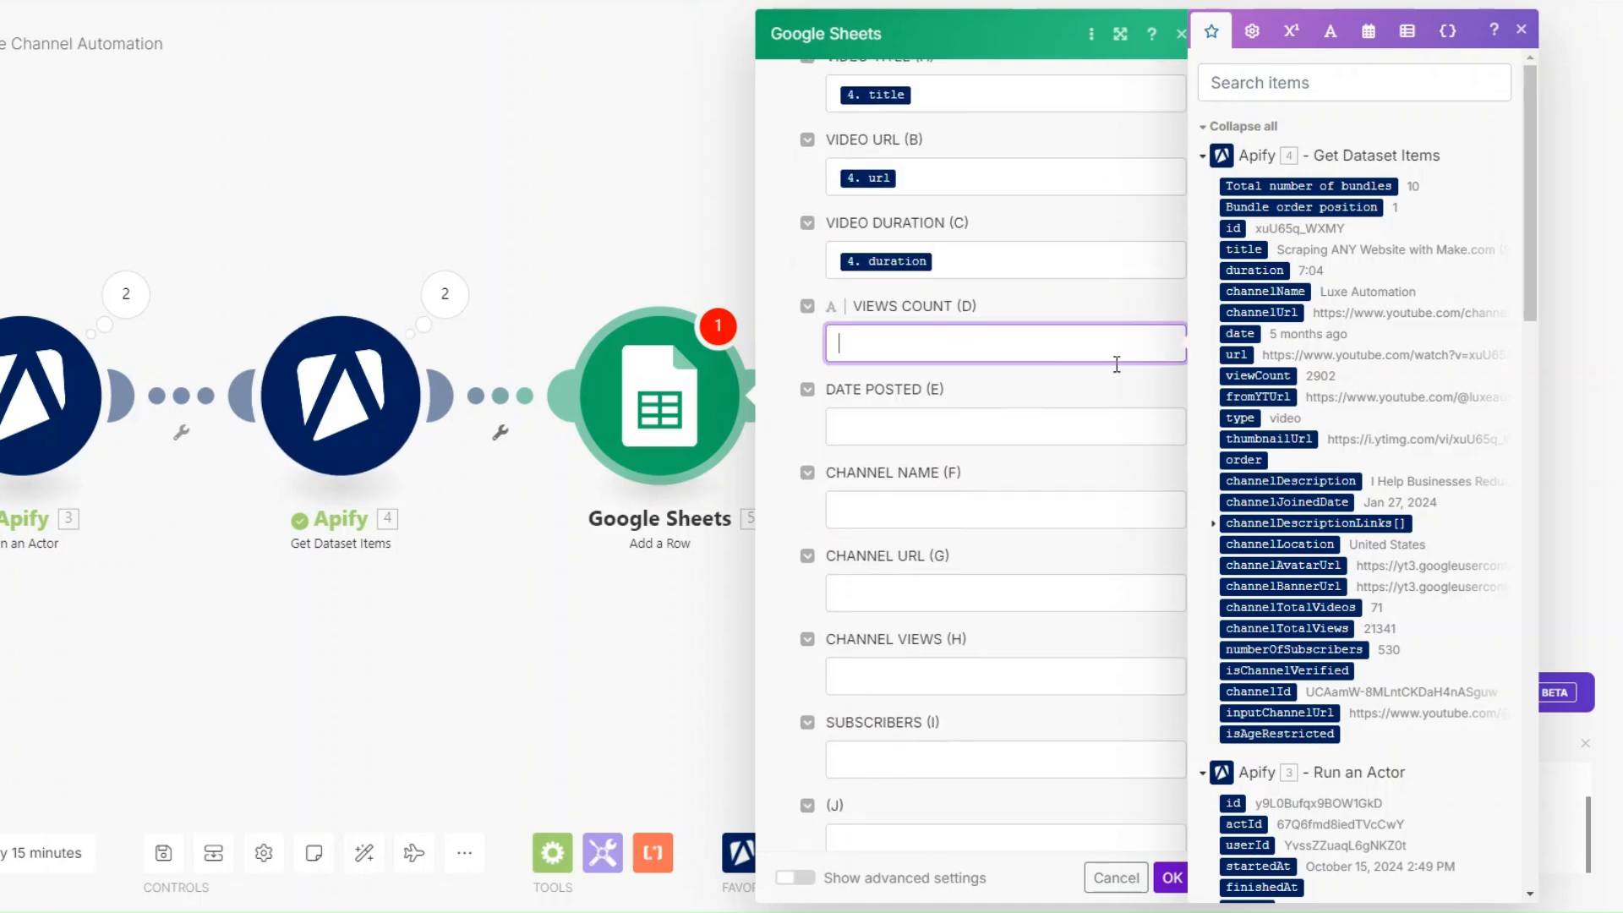
{"action": "left_click", "coordinate": [1254, 375]}
{"action": "left_click", "coordinate": [901, 429]}
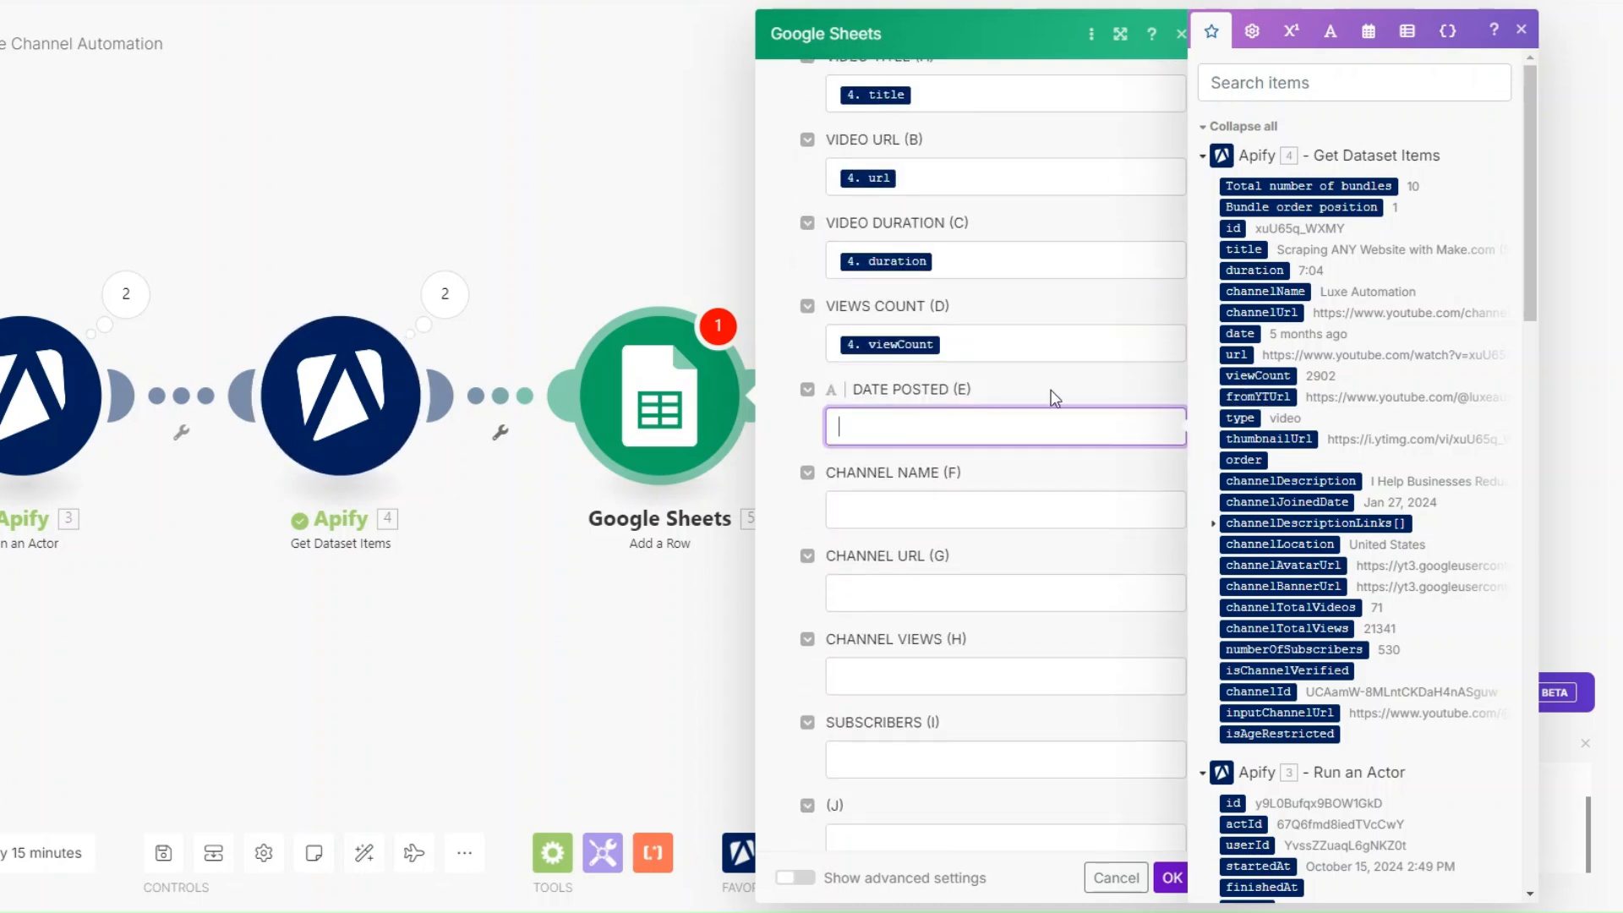
{"action": "left_click", "coordinate": [1251, 334]}
- Map channelName to the CHANNEL NAME column and channelUrl to the CHANNEL URL column
{"action": "left_click", "coordinate": [916, 500]}
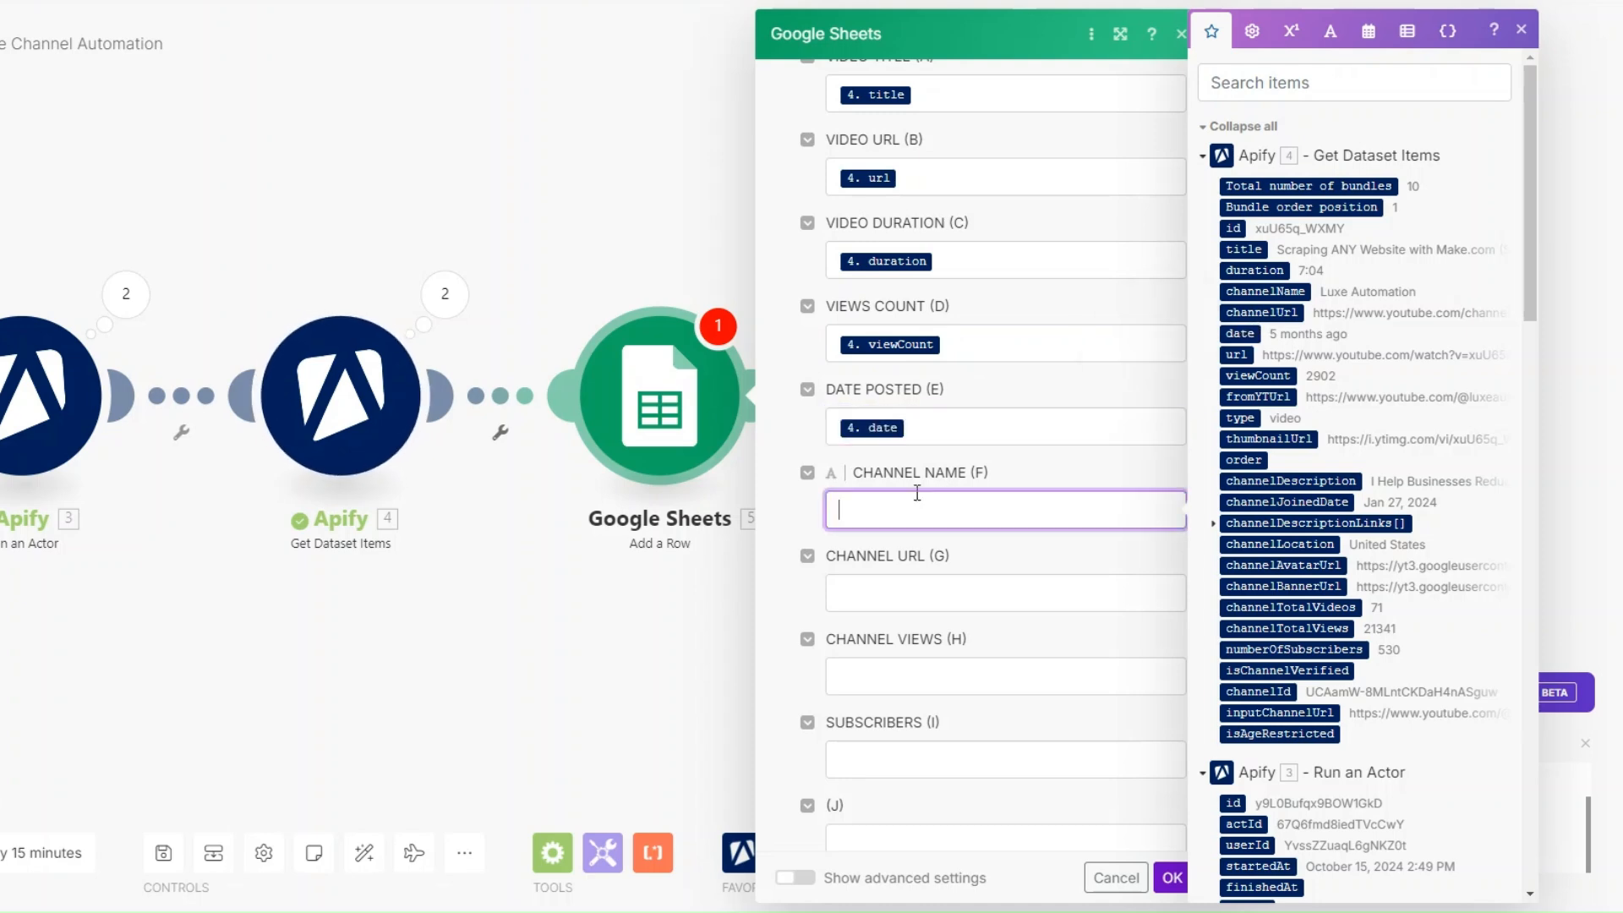
{"action": "left_click", "coordinate": [1255, 292]}
{"action": "scroll", "coordinate": [1031, 490], "scroll_direction": "down", "scroll_amount": 3}
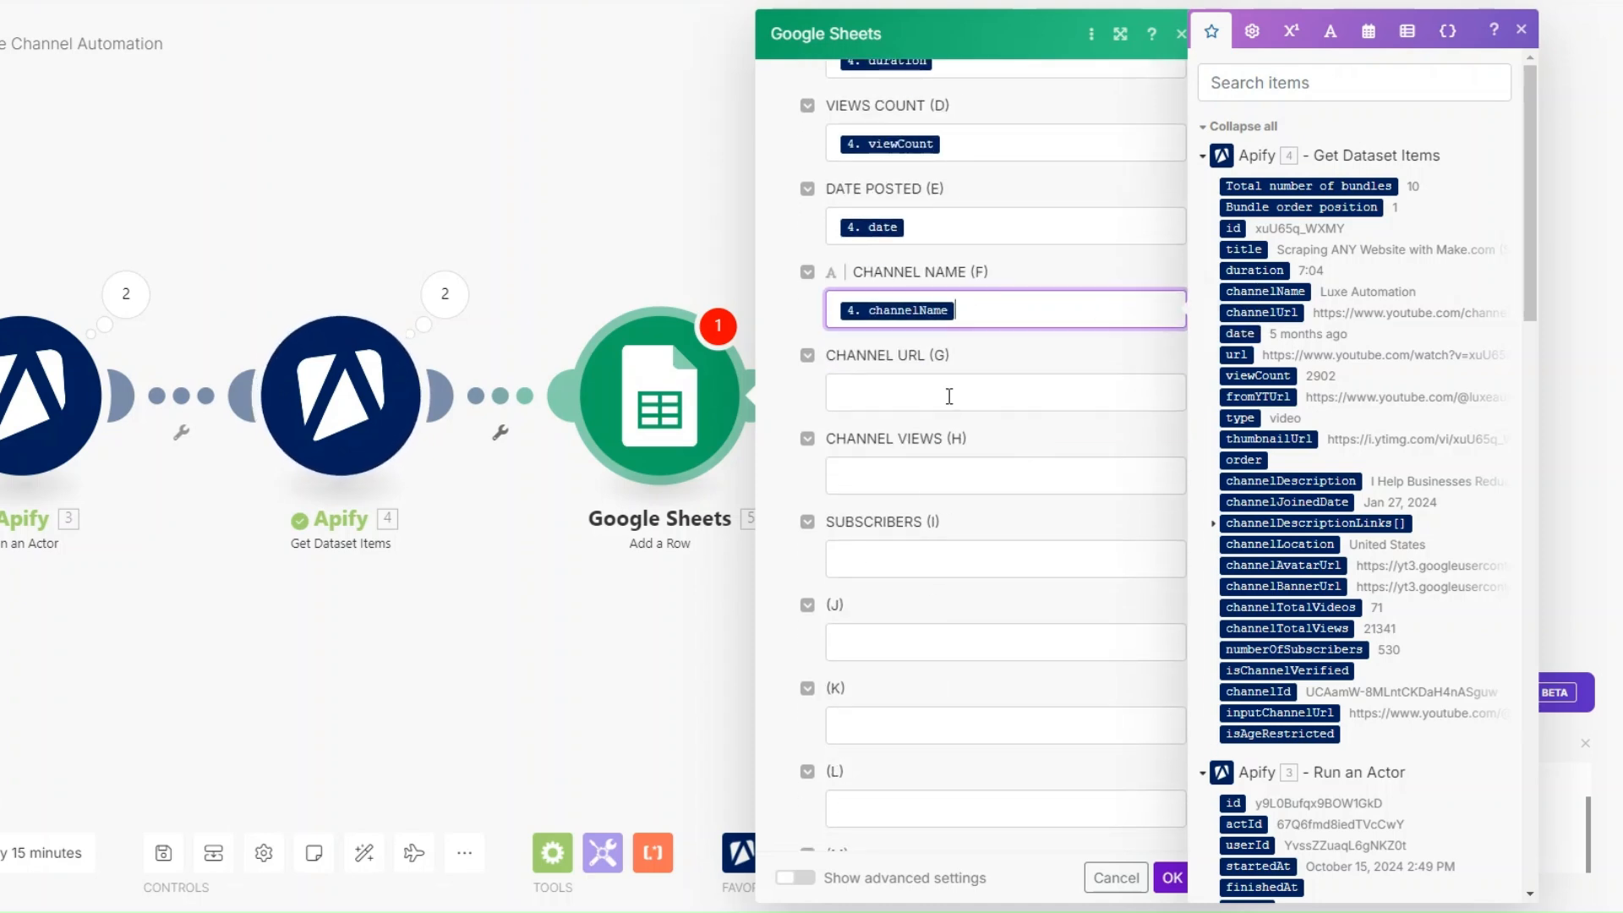
{"action": "left_click", "coordinate": [953, 393]}
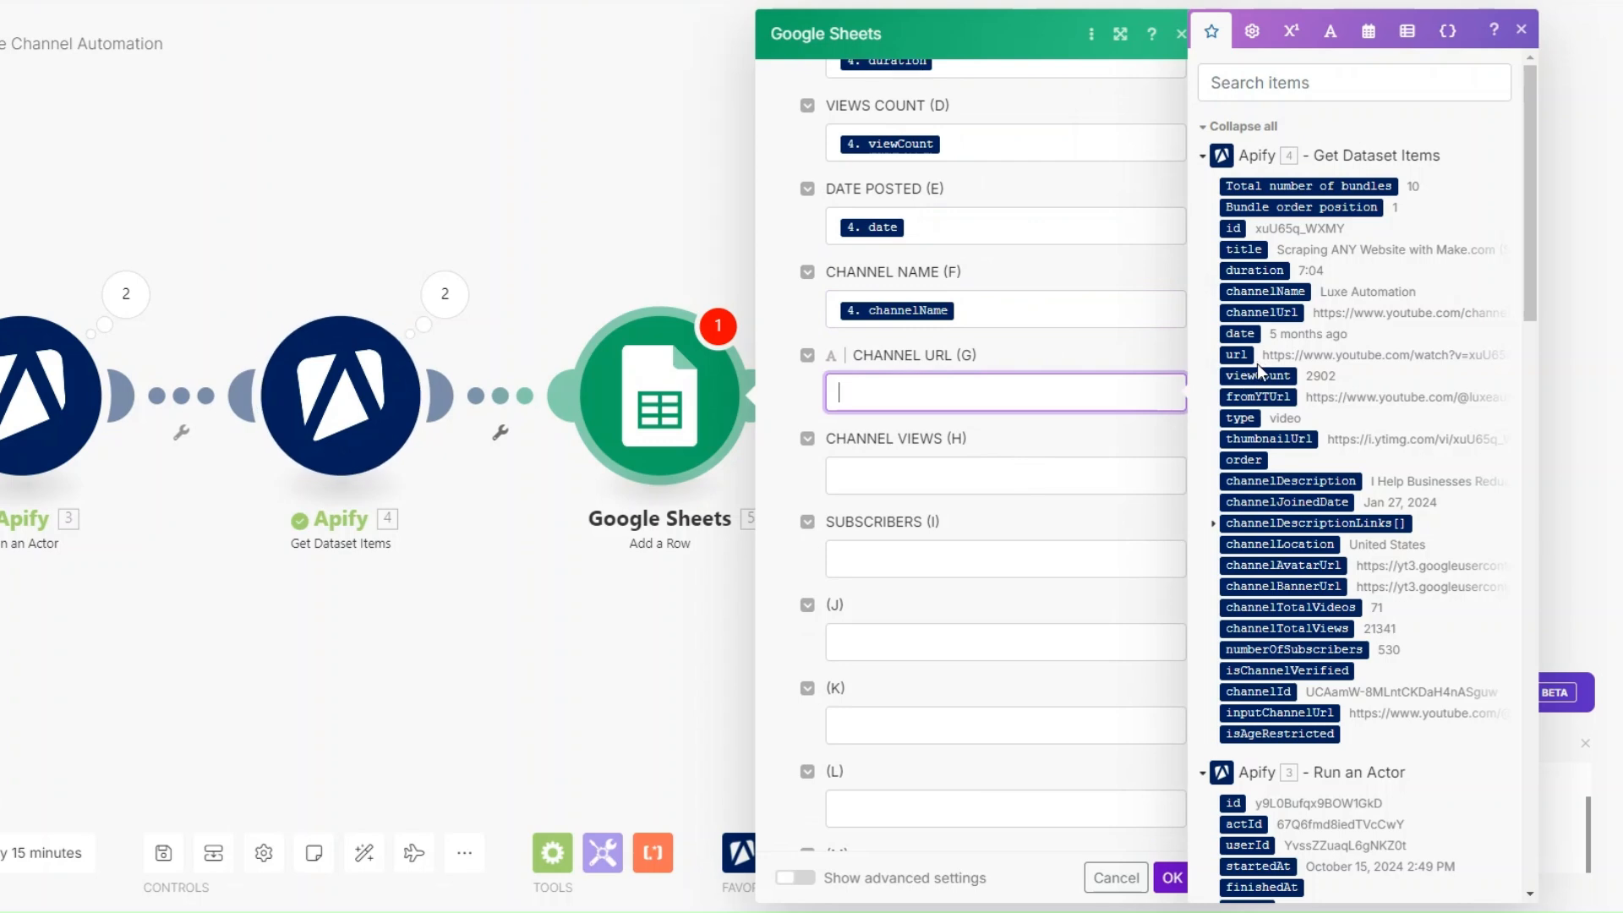
{"action": "left_click", "coordinate": [1260, 313]}
- Map channelTotalViews to CHANNEL VIEWS and numberOfSubscribers to SUBSCRIBERS, and save the Add a Row module
{"action": "left_click", "coordinate": [967, 494]}
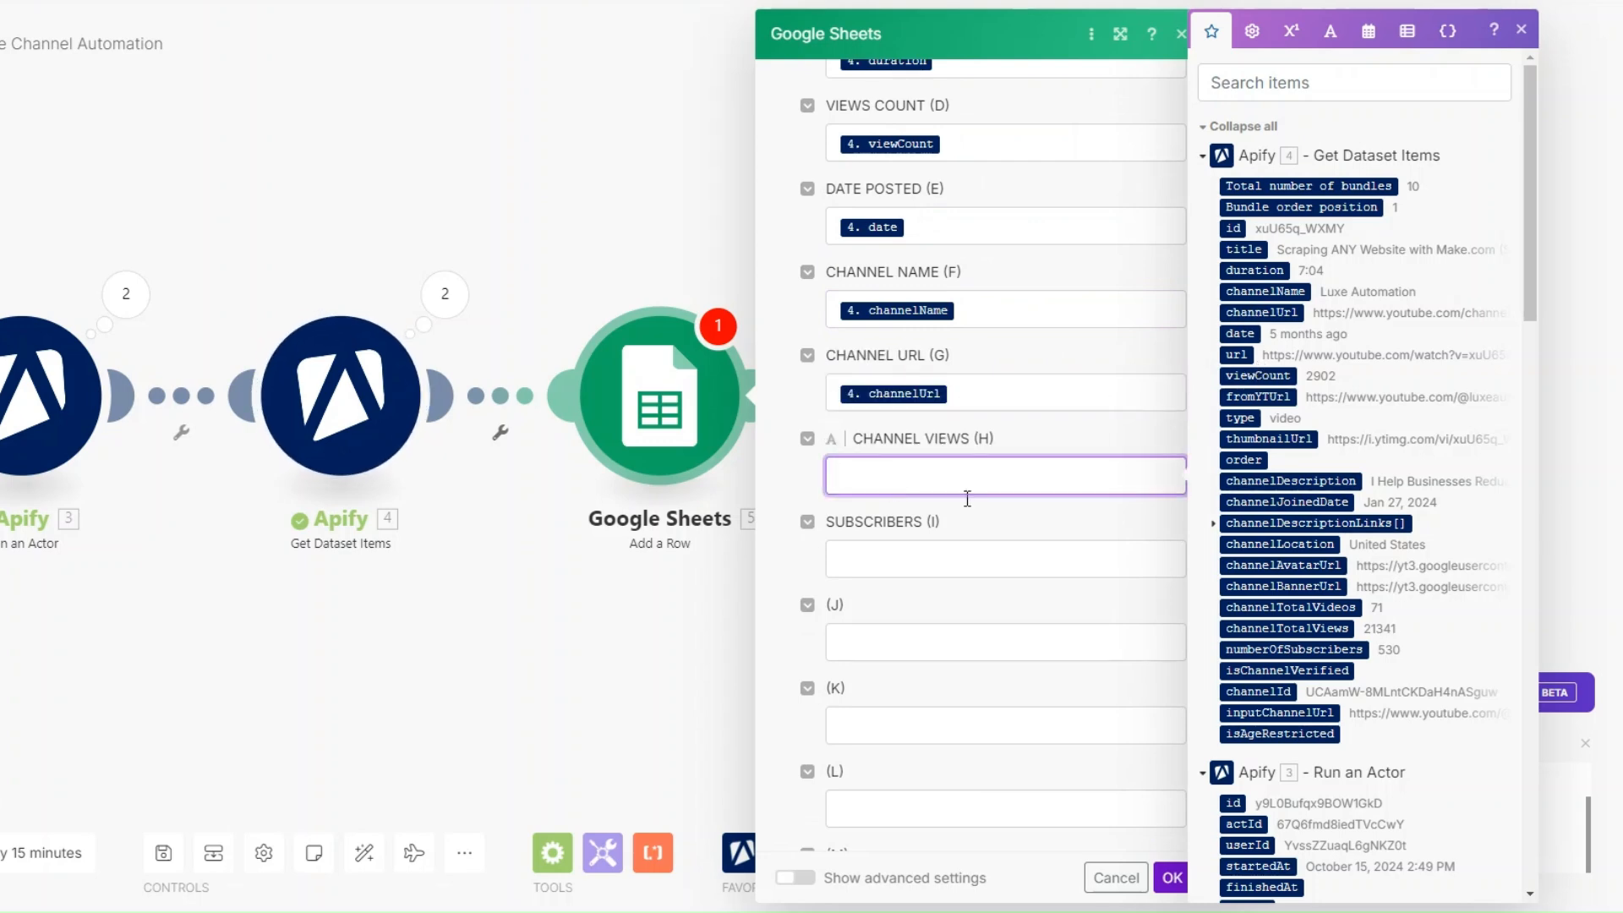
{"action": "left_click", "coordinate": [1271, 633]}
{"action": "key", "text": "Tab"}
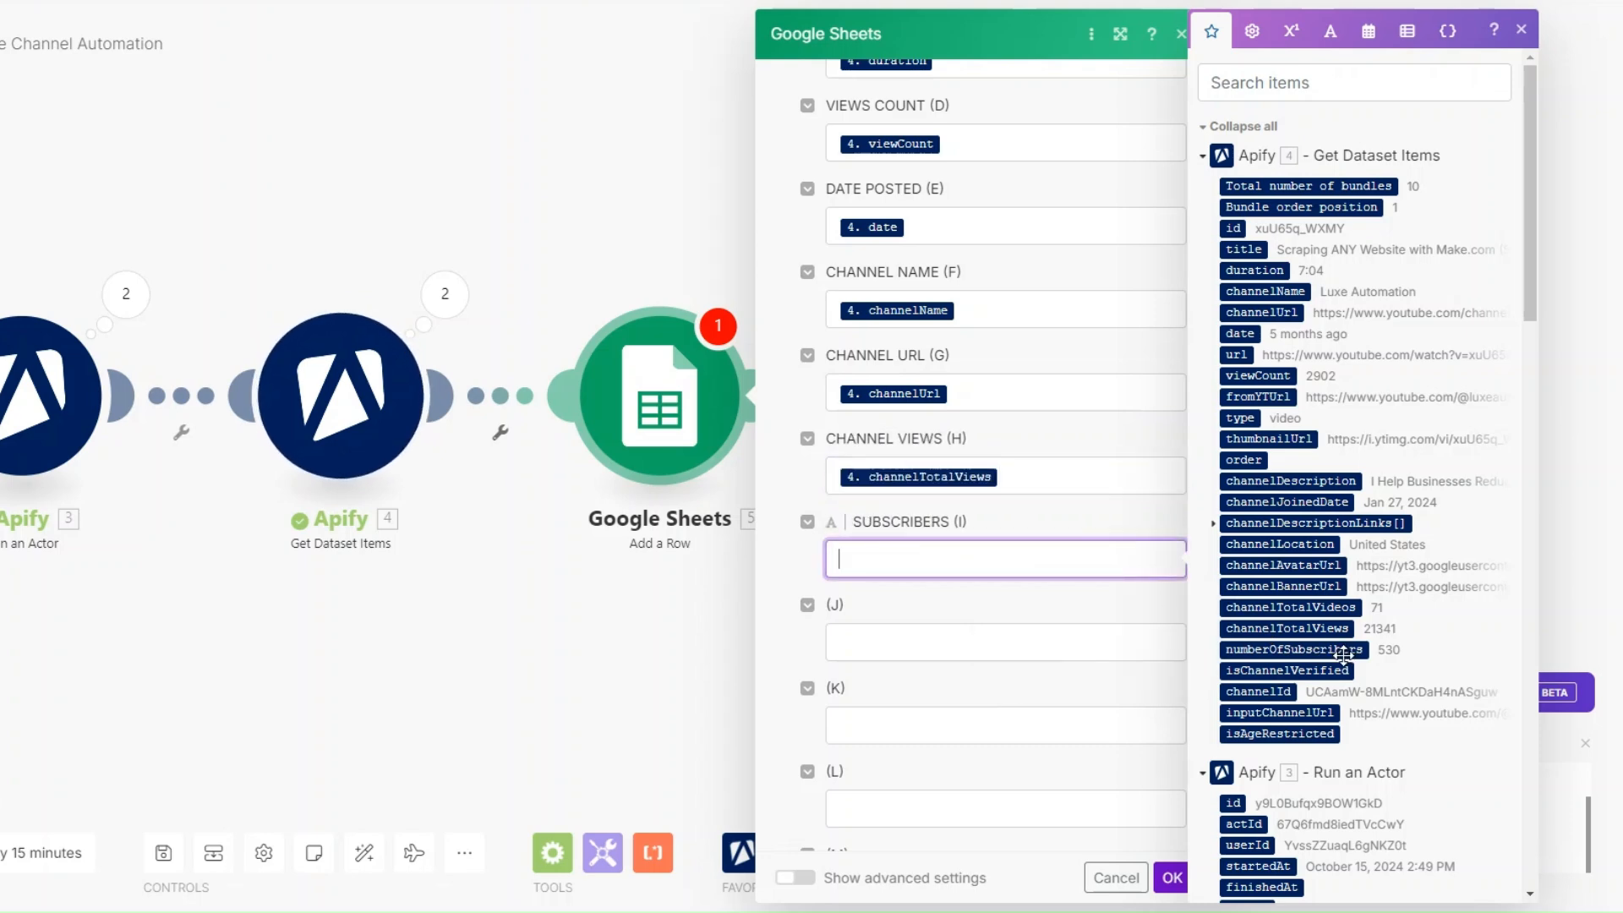
{"action": "left_click", "coordinate": [1340, 651]}
{"action": "left_click", "coordinate": [1172, 878]}
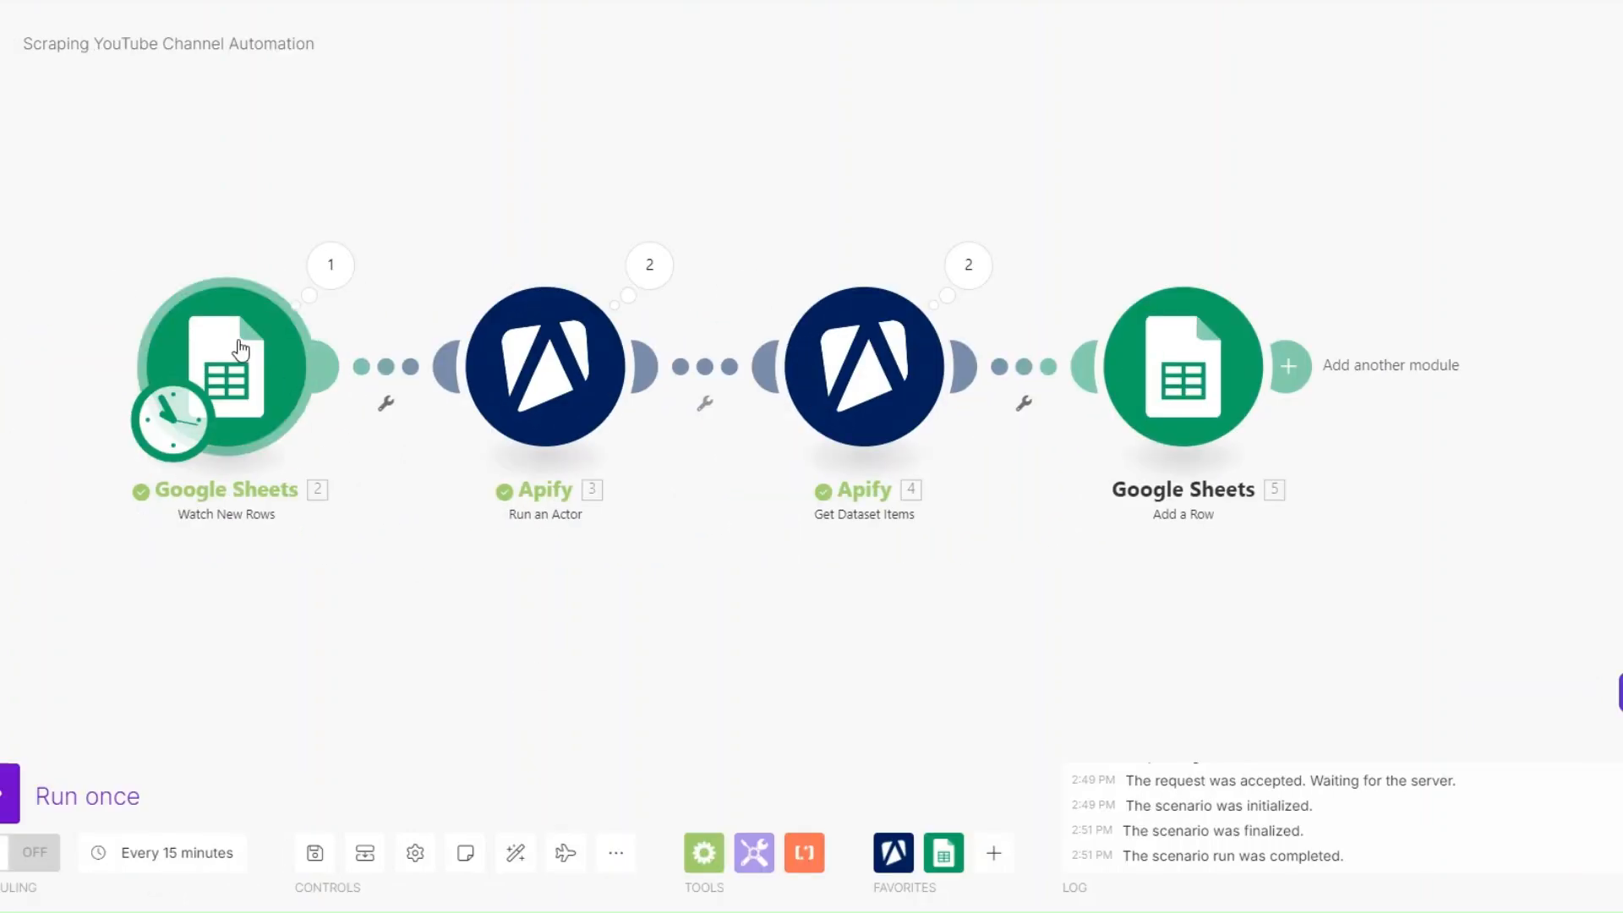
- Rename the Watch New Rows module to "Get YouTube Channels"
{"action": "right_click", "coordinate": [247, 342]}
{"action": "left_click", "coordinate": [338, 492]}
{"action": "key", "text": "ctrl+a"}
{"action": "type", "text": "G"}
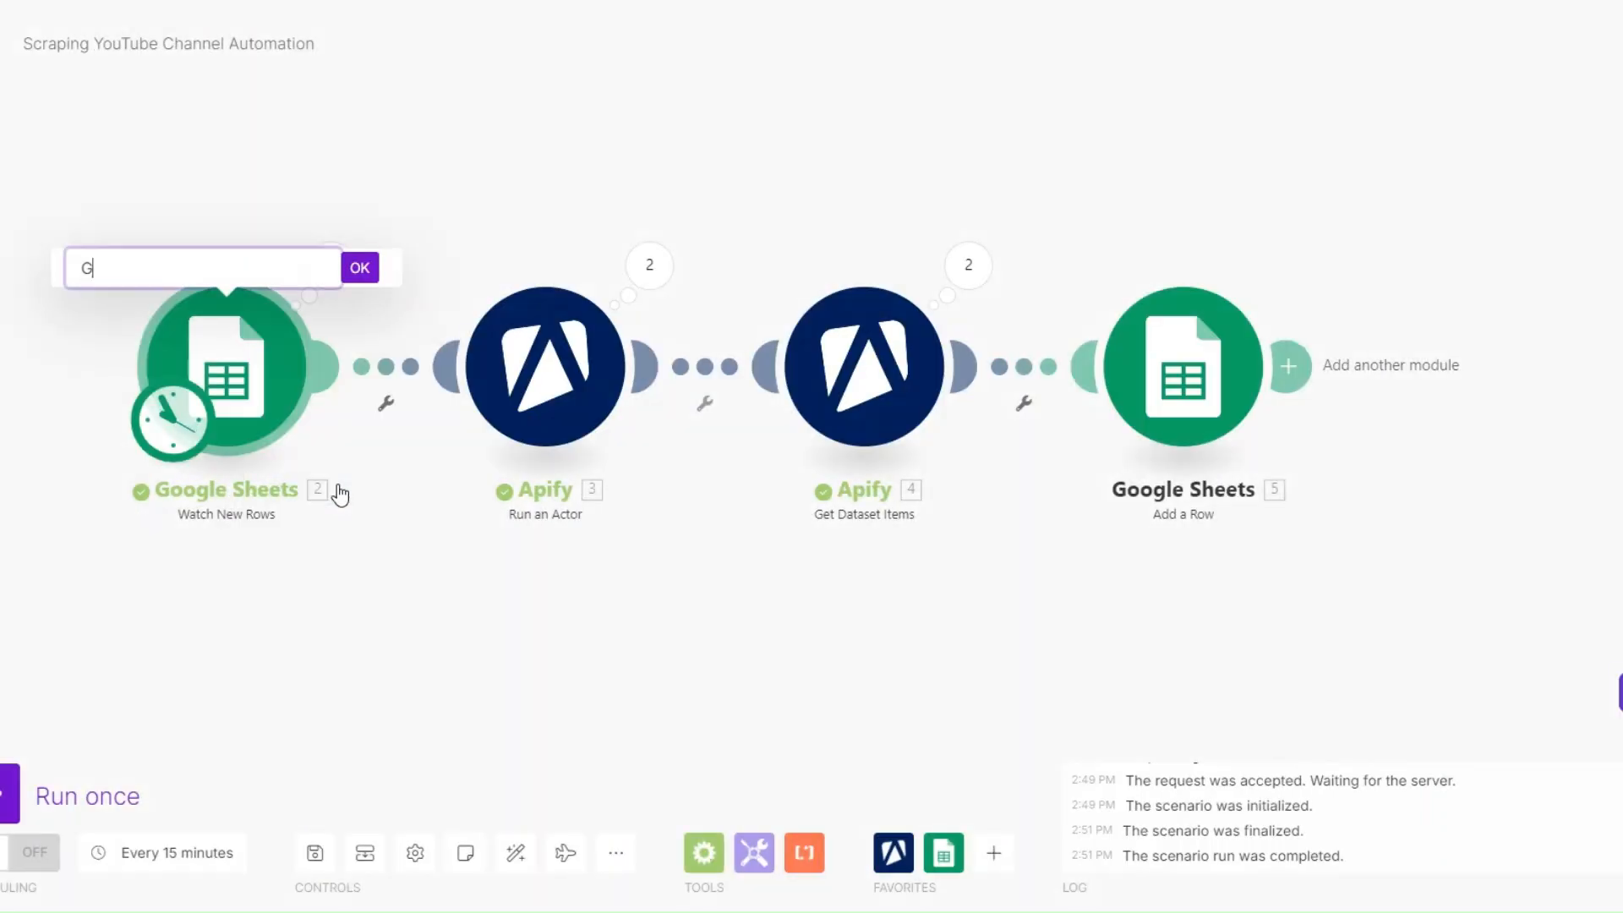
{"action": "type", "text": "et YouTube Channels"}
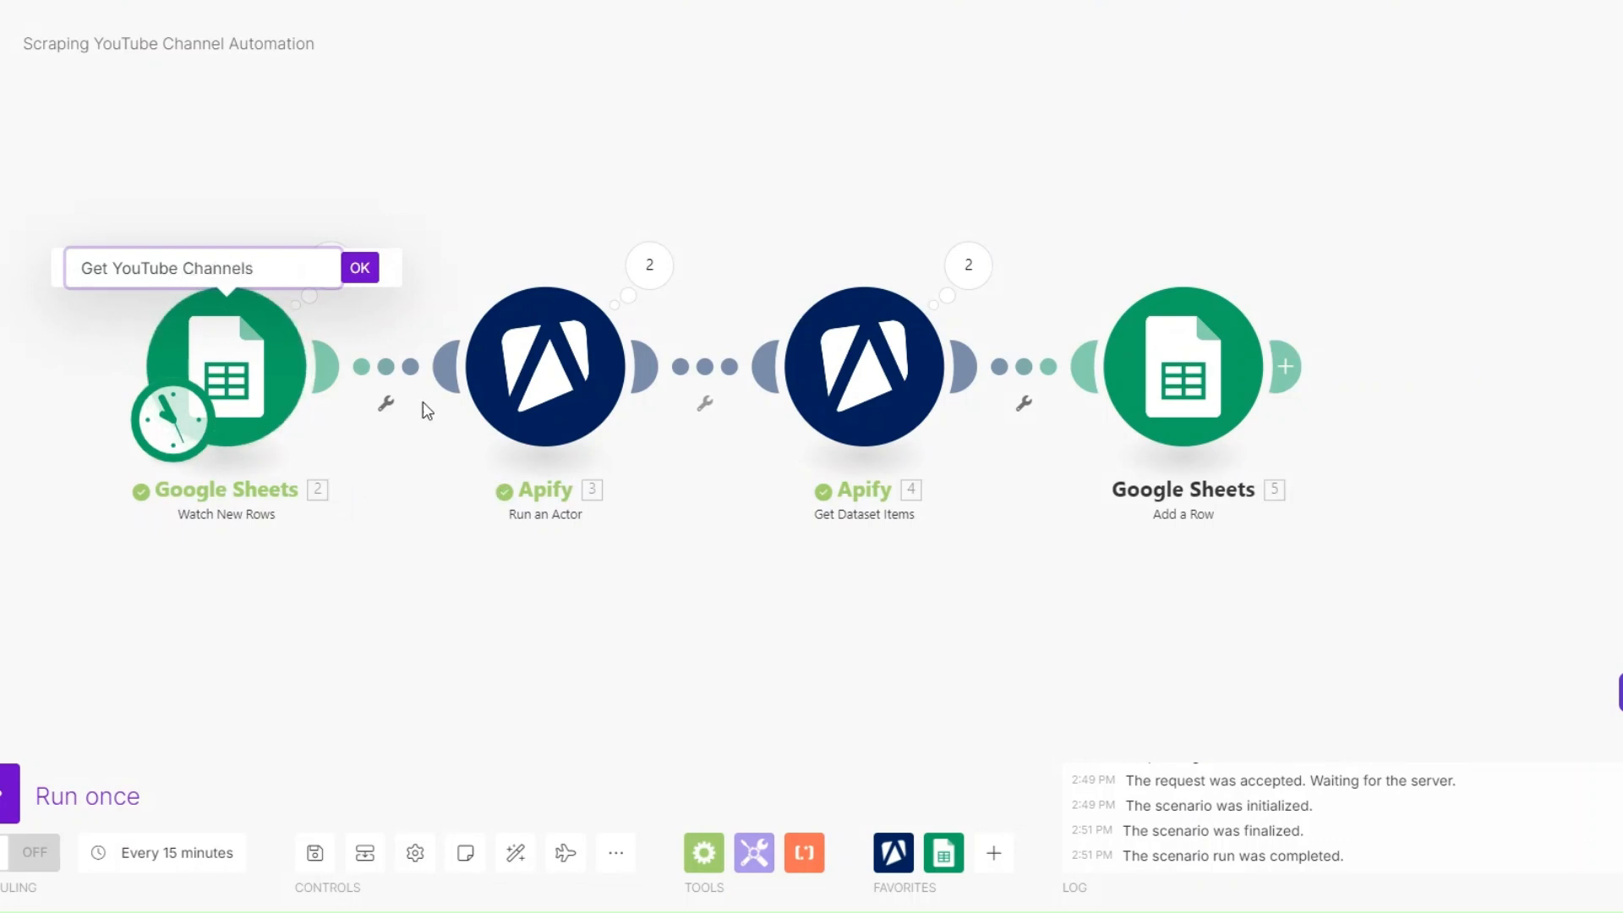
{"action": "left_click", "coordinate": [372, 269]}
- Rename the Run an Actor module to "Scrape YouTube Channels"
{"action": "right_click", "coordinate": [585, 378]}
{"action": "left_click", "coordinate": [663, 506]}
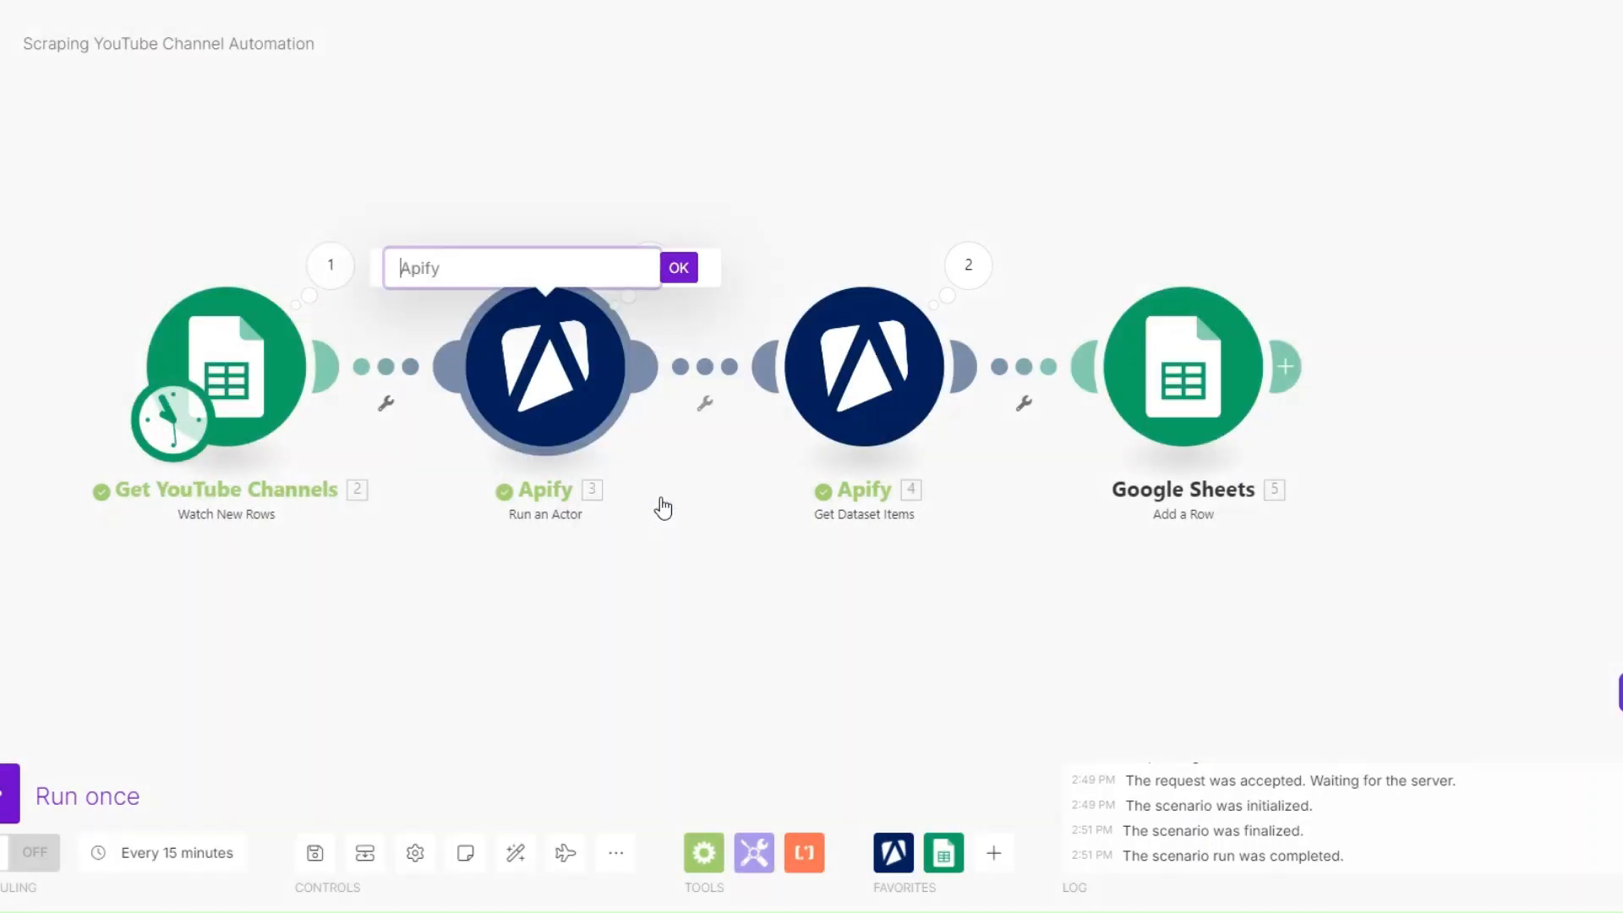
{"action": "type", "text": "Scrape YouTube Channels"}
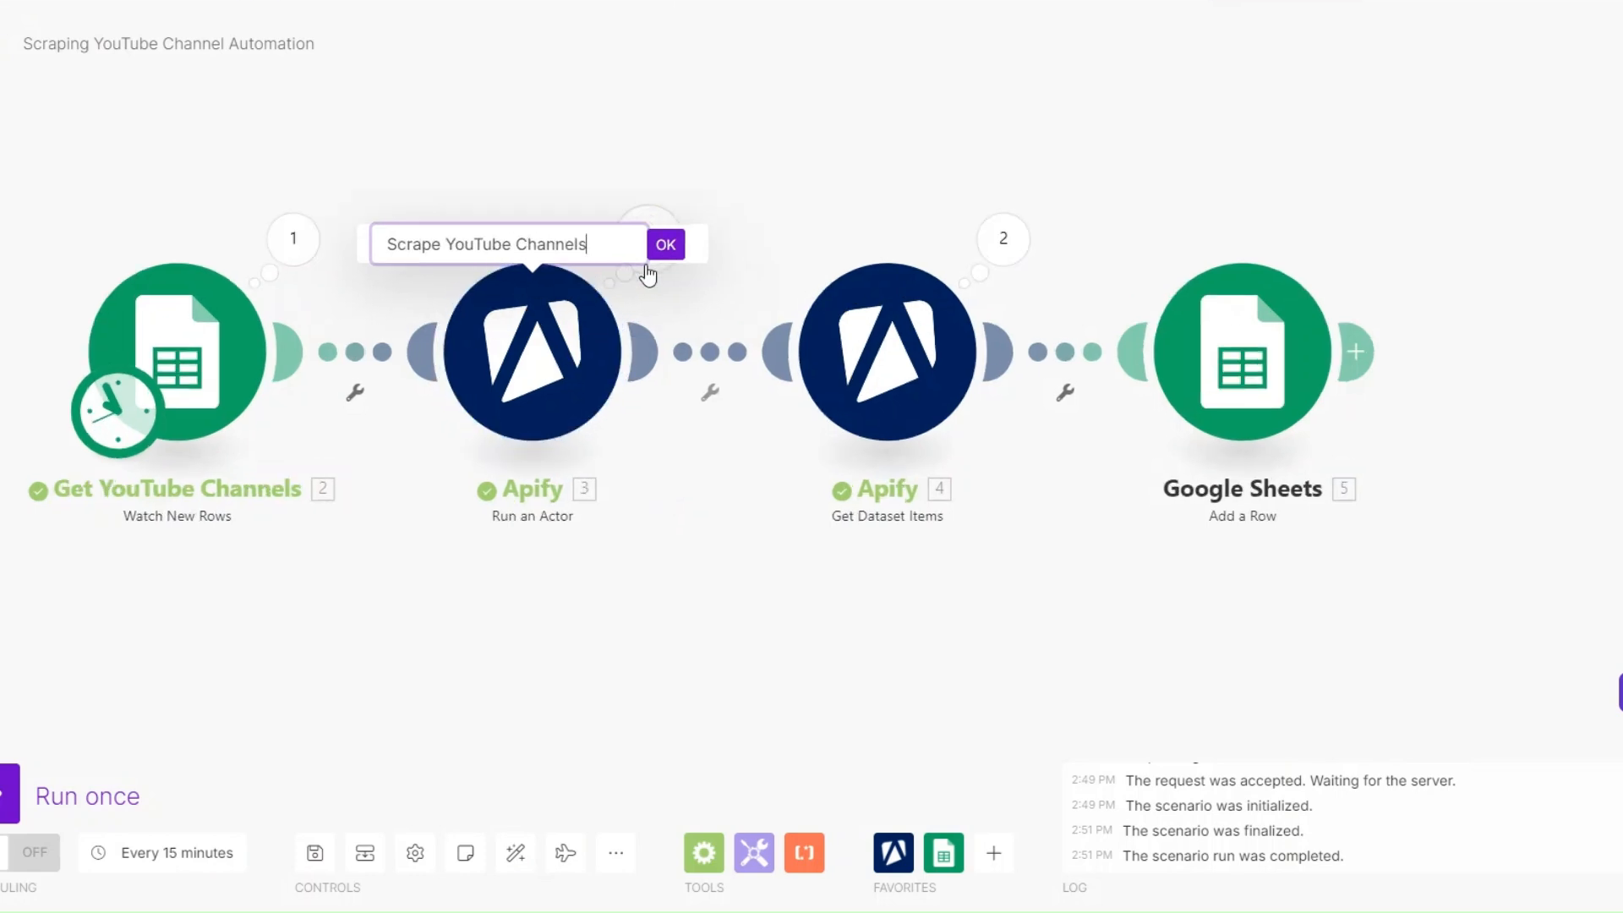
{"action": "left_click", "coordinate": [667, 250]}
- Rename the Get Dataset Items module to "Get YouTube Channel Data"
{"action": "right_click", "coordinate": [926, 342]}
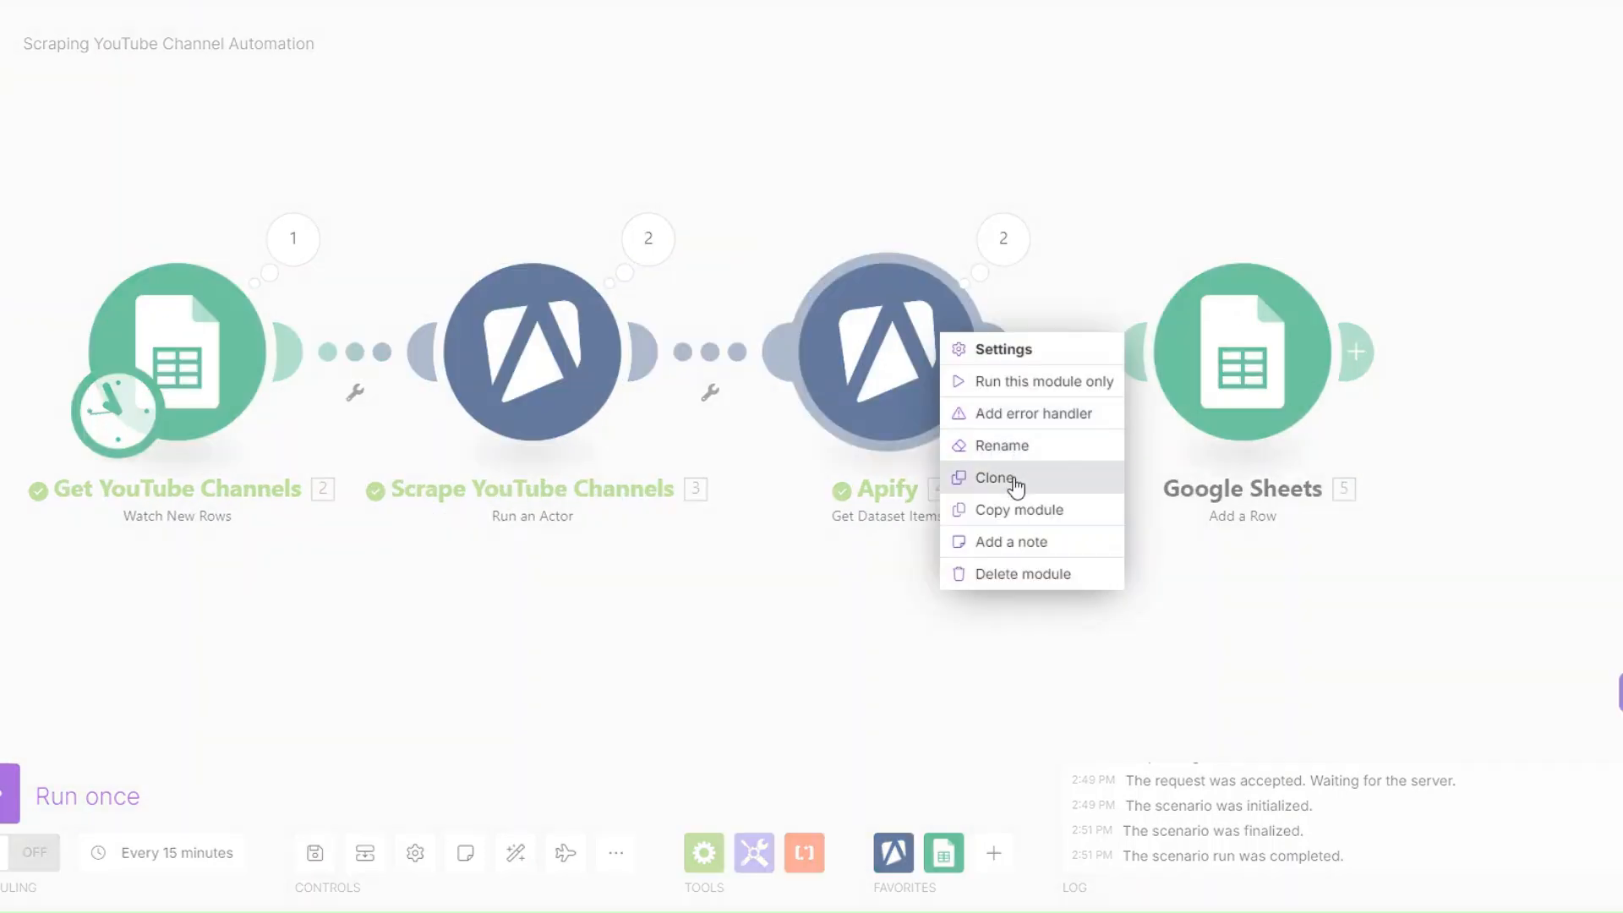
{"action": "left_click", "coordinate": [1012, 448]}
{"action": "type", "text": "Get YouTube C"}
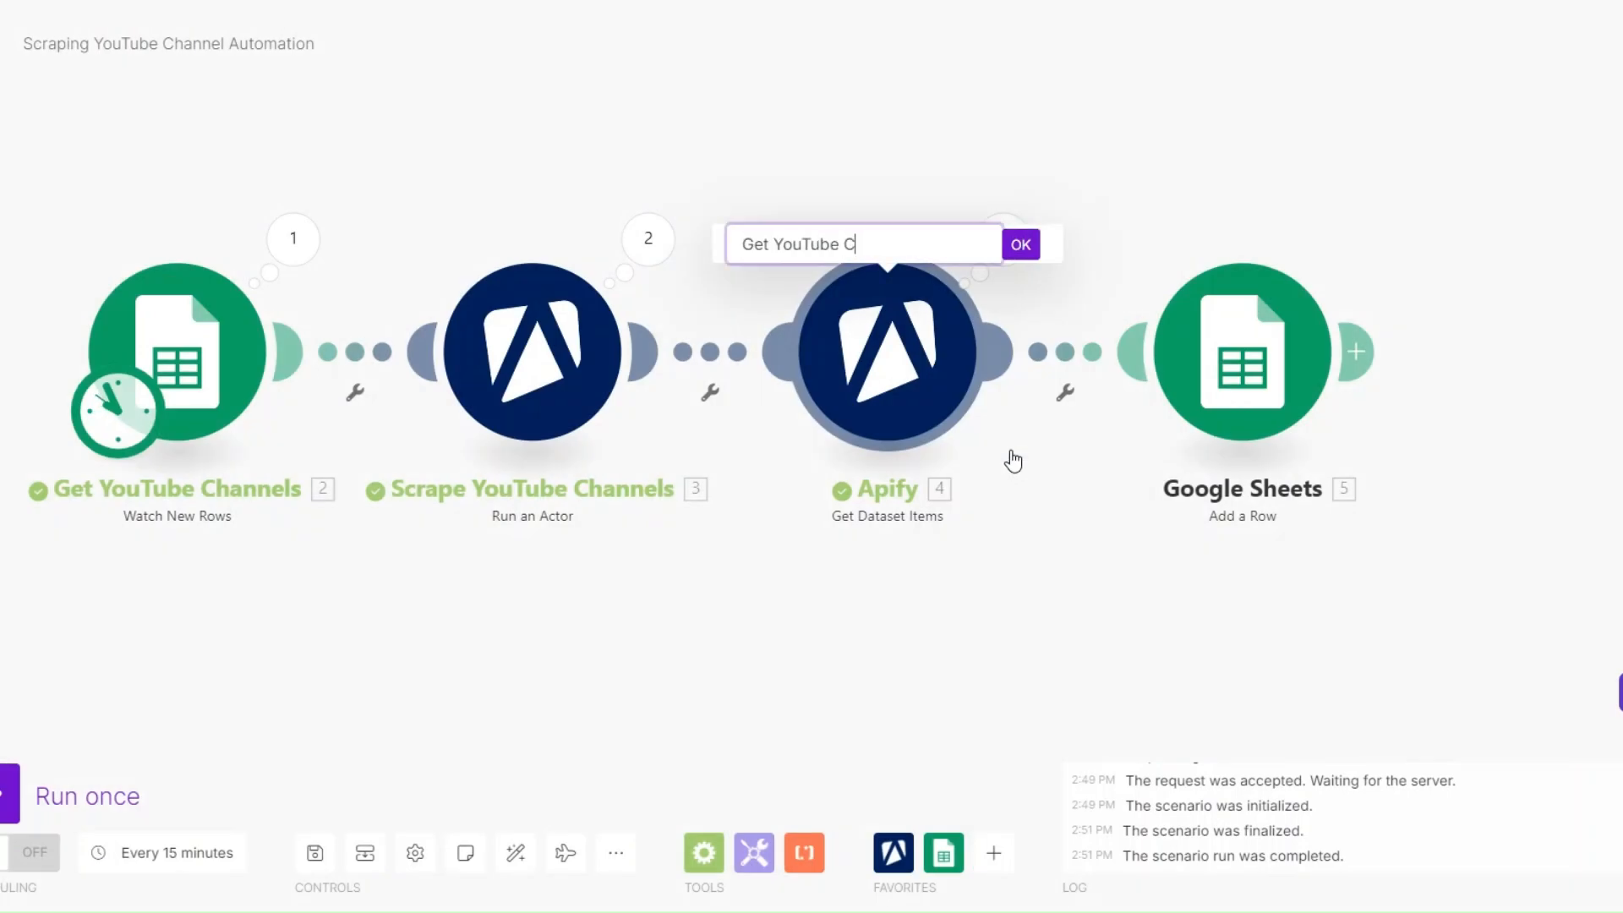
{"action": "type", "text": "haneel Data"}
{"action": "key", "text": "Return"}
- Rename the Add a Row module to "YouTube Channel Data"
{"action": "right_click", "coordinate": [1247, 346]}
{"action": "left_click", "coordinate": [1308, 457]}
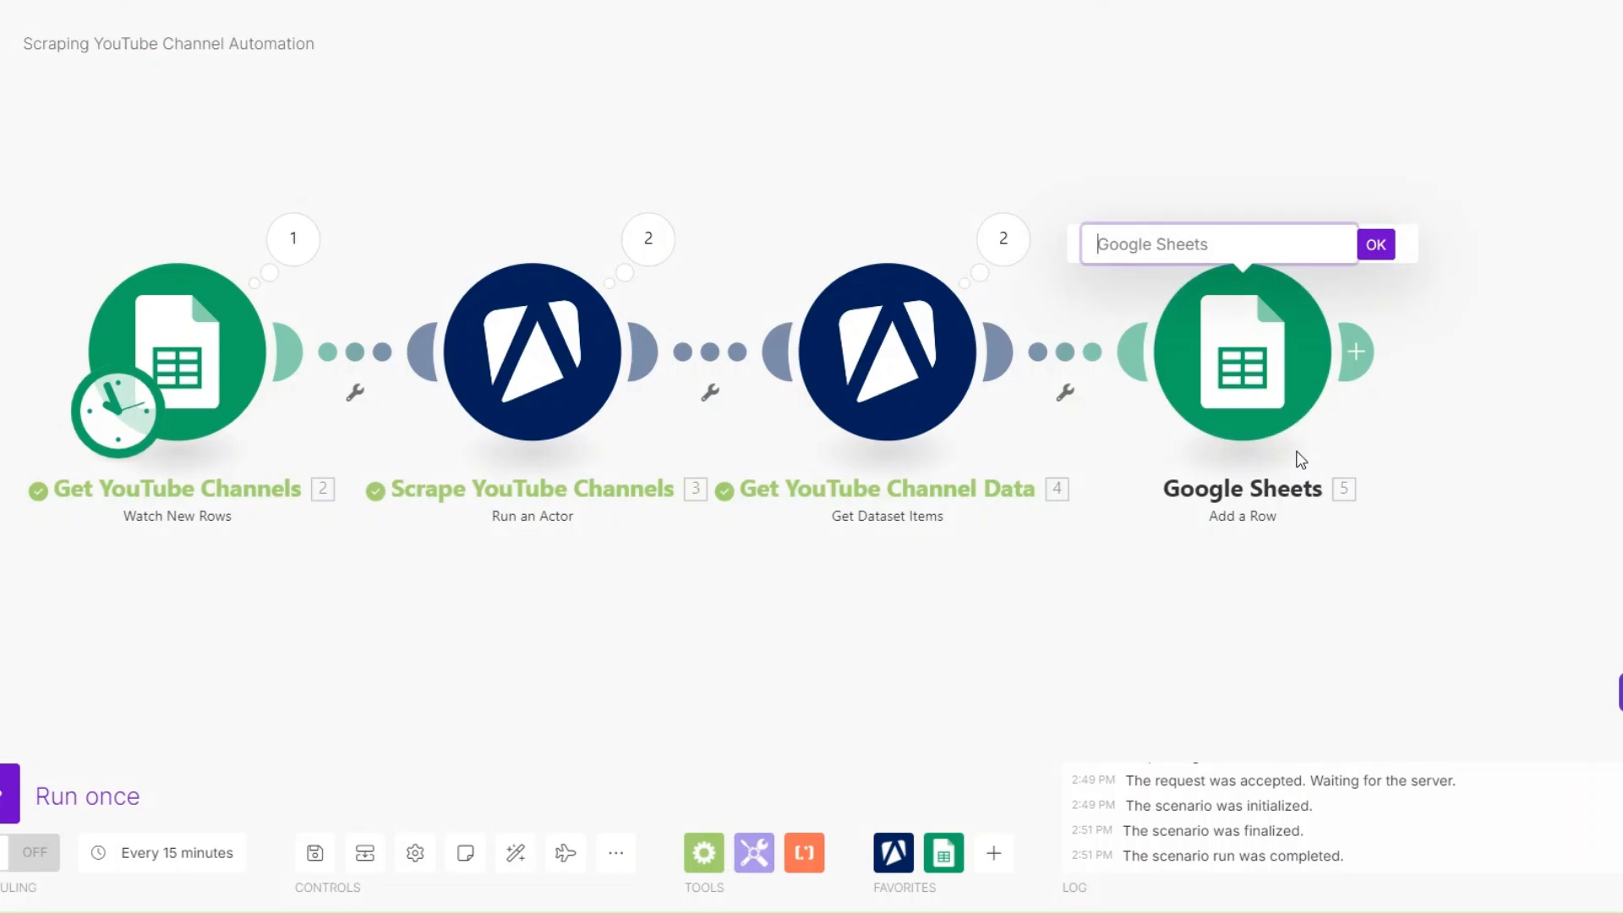
{"action": "type", "text": "YouTube Channel Data"}
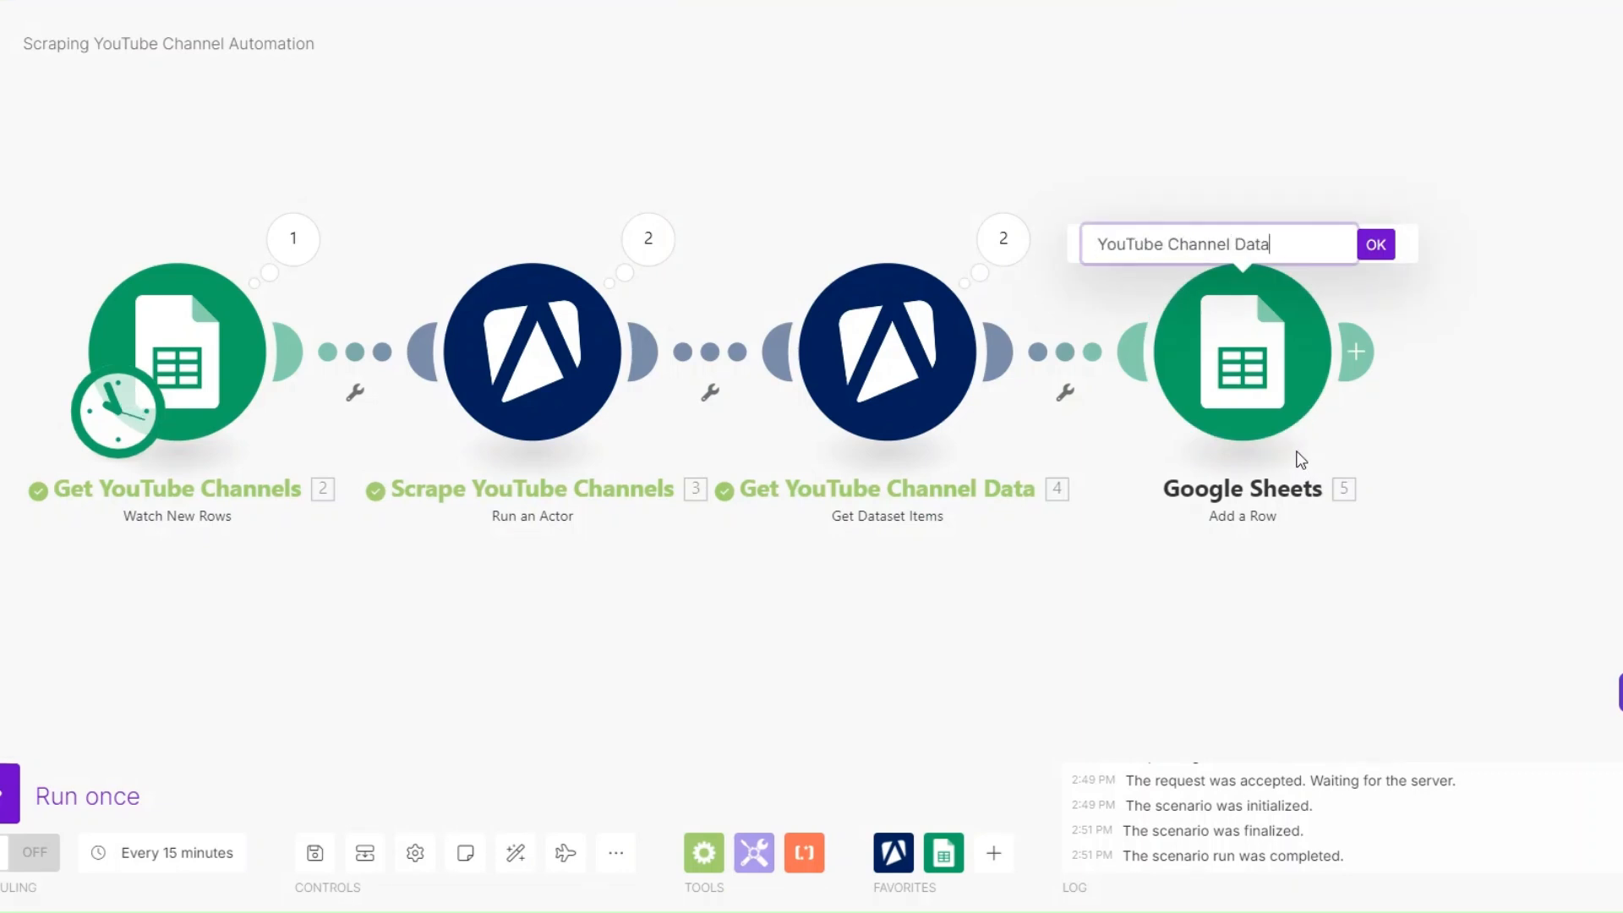
{"action": "left_click", "coordinate": [1366, 251]}
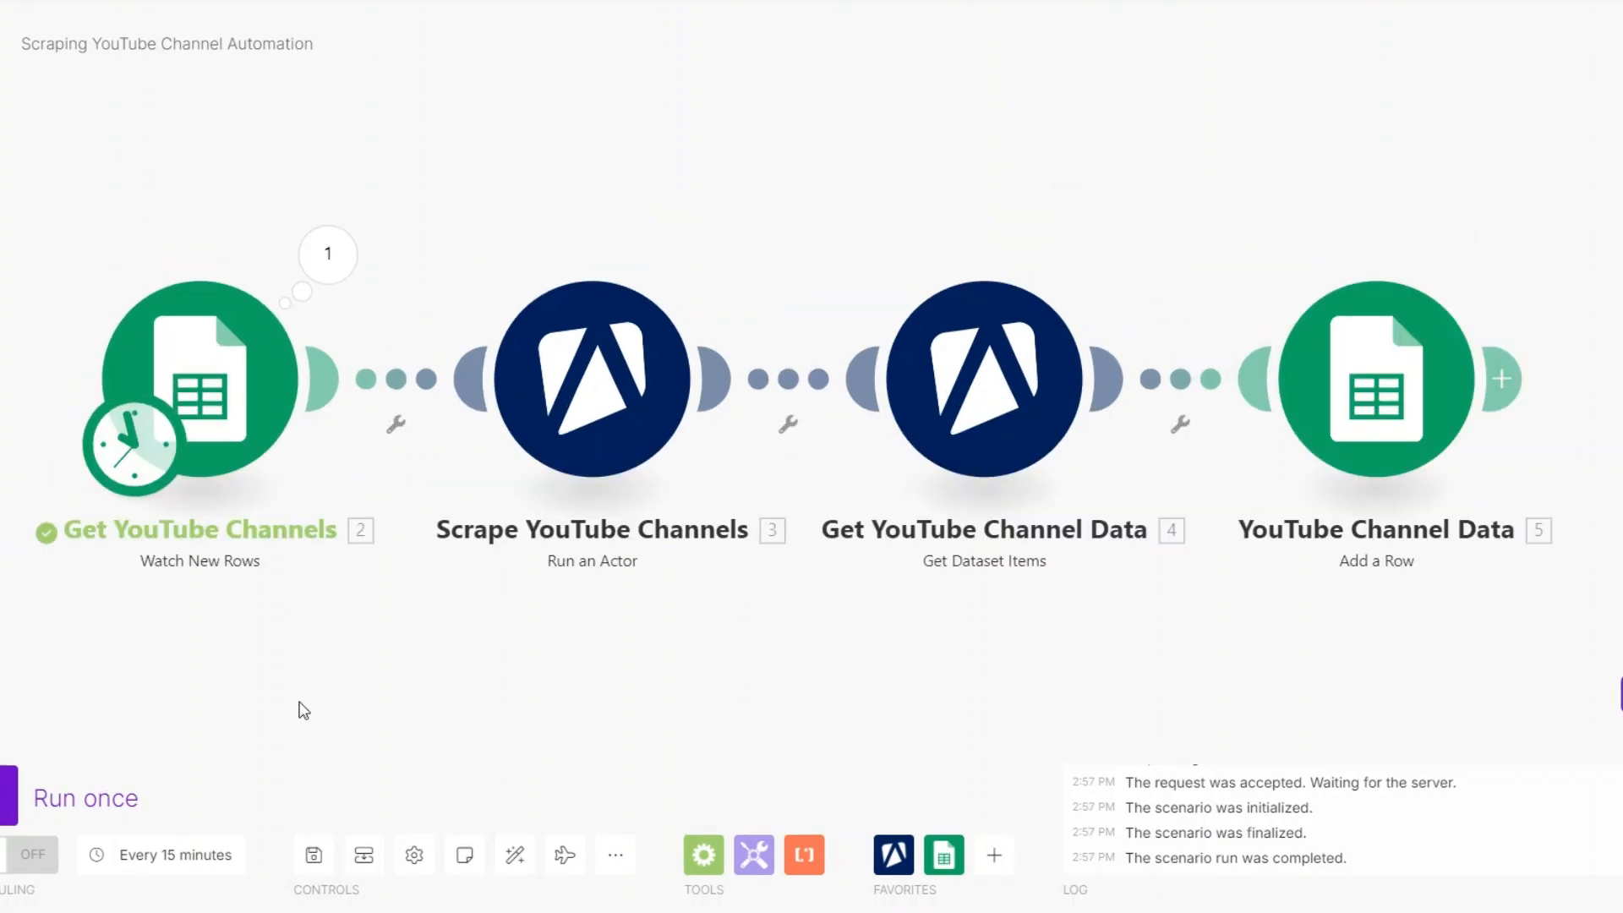
- Set the Get YouTube Channels trigger to start from All rows and run the scenario once
{"action": "right_click", "coordinate": [249, 391]}
{"action": "left_click", "coordinate": [317, 475]}
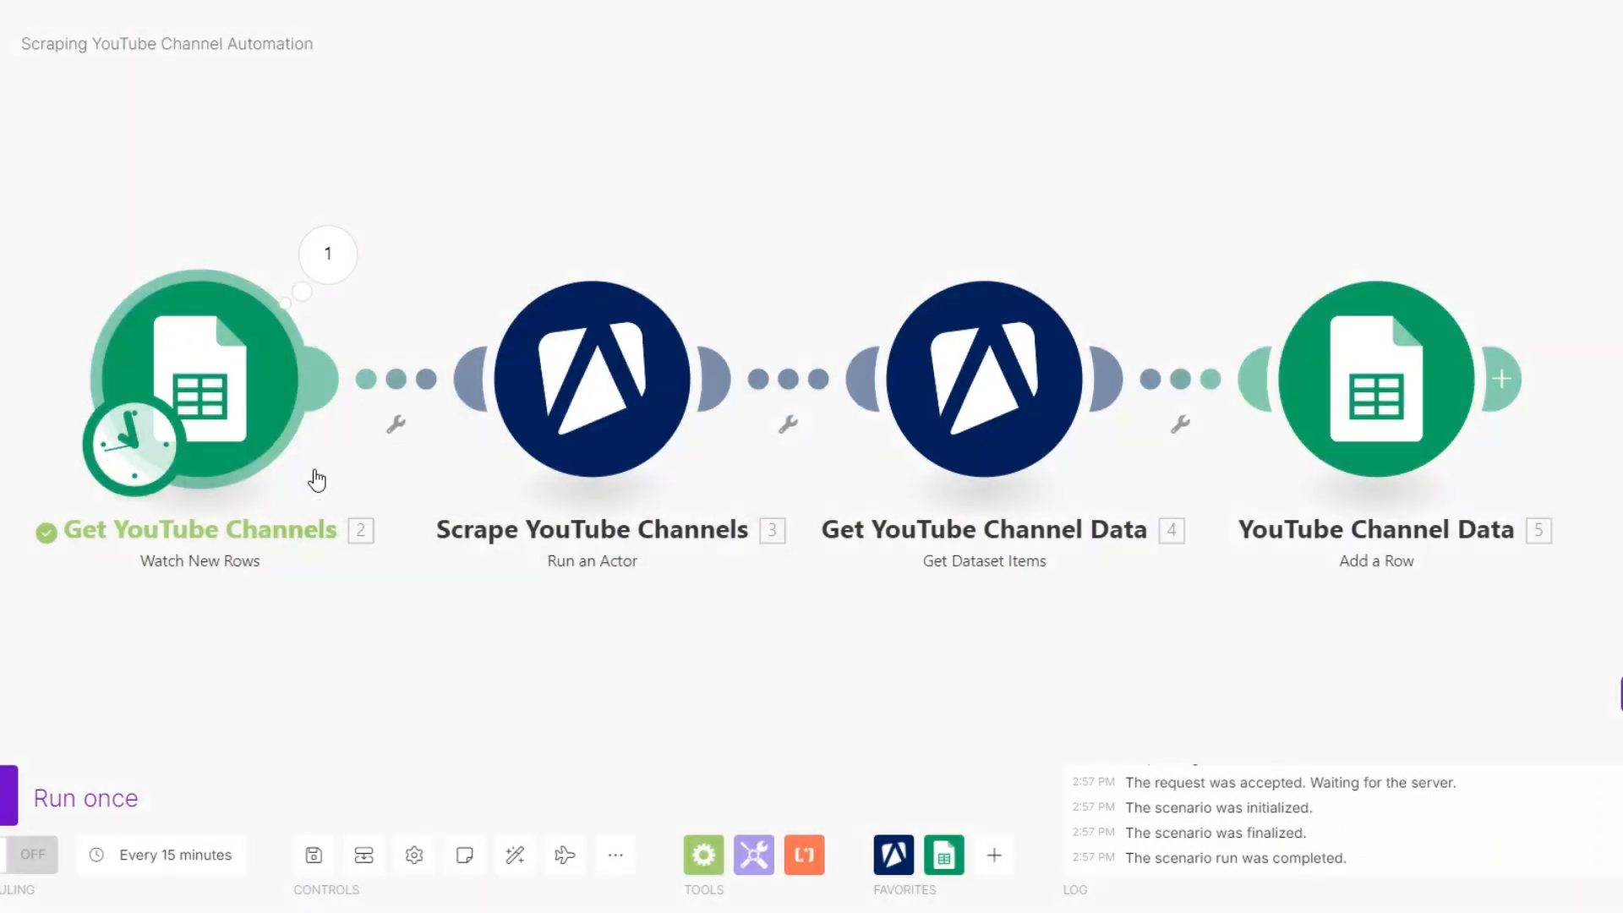
{"action": "left_click", "coordinate": [360, 424]}
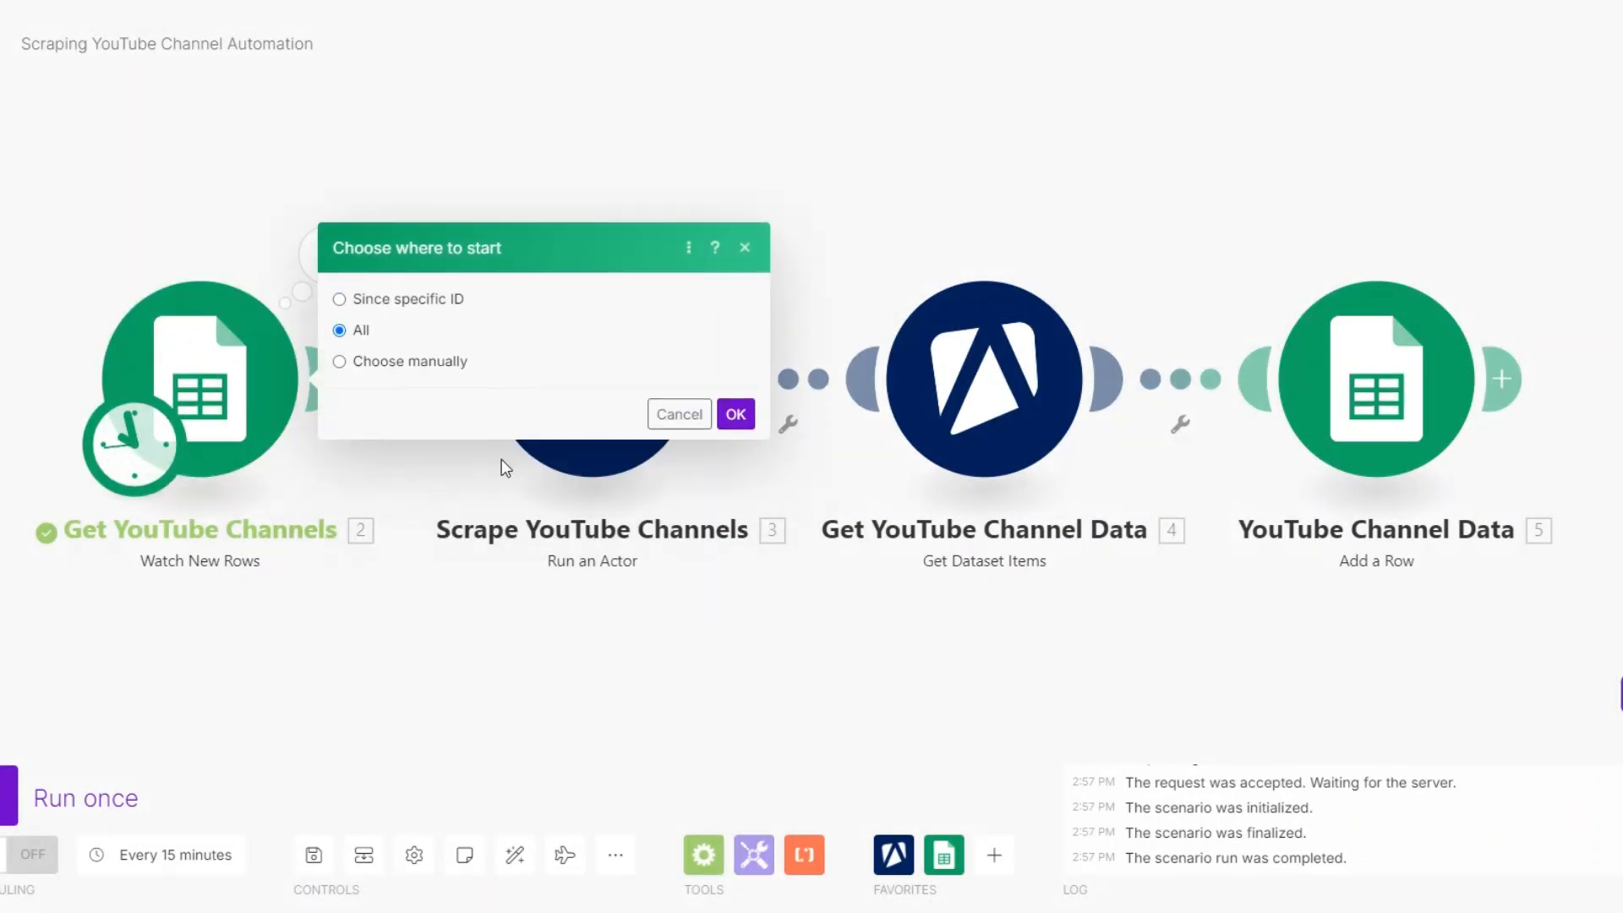
{"action": "left_click", "coordinate": [735, 414]}
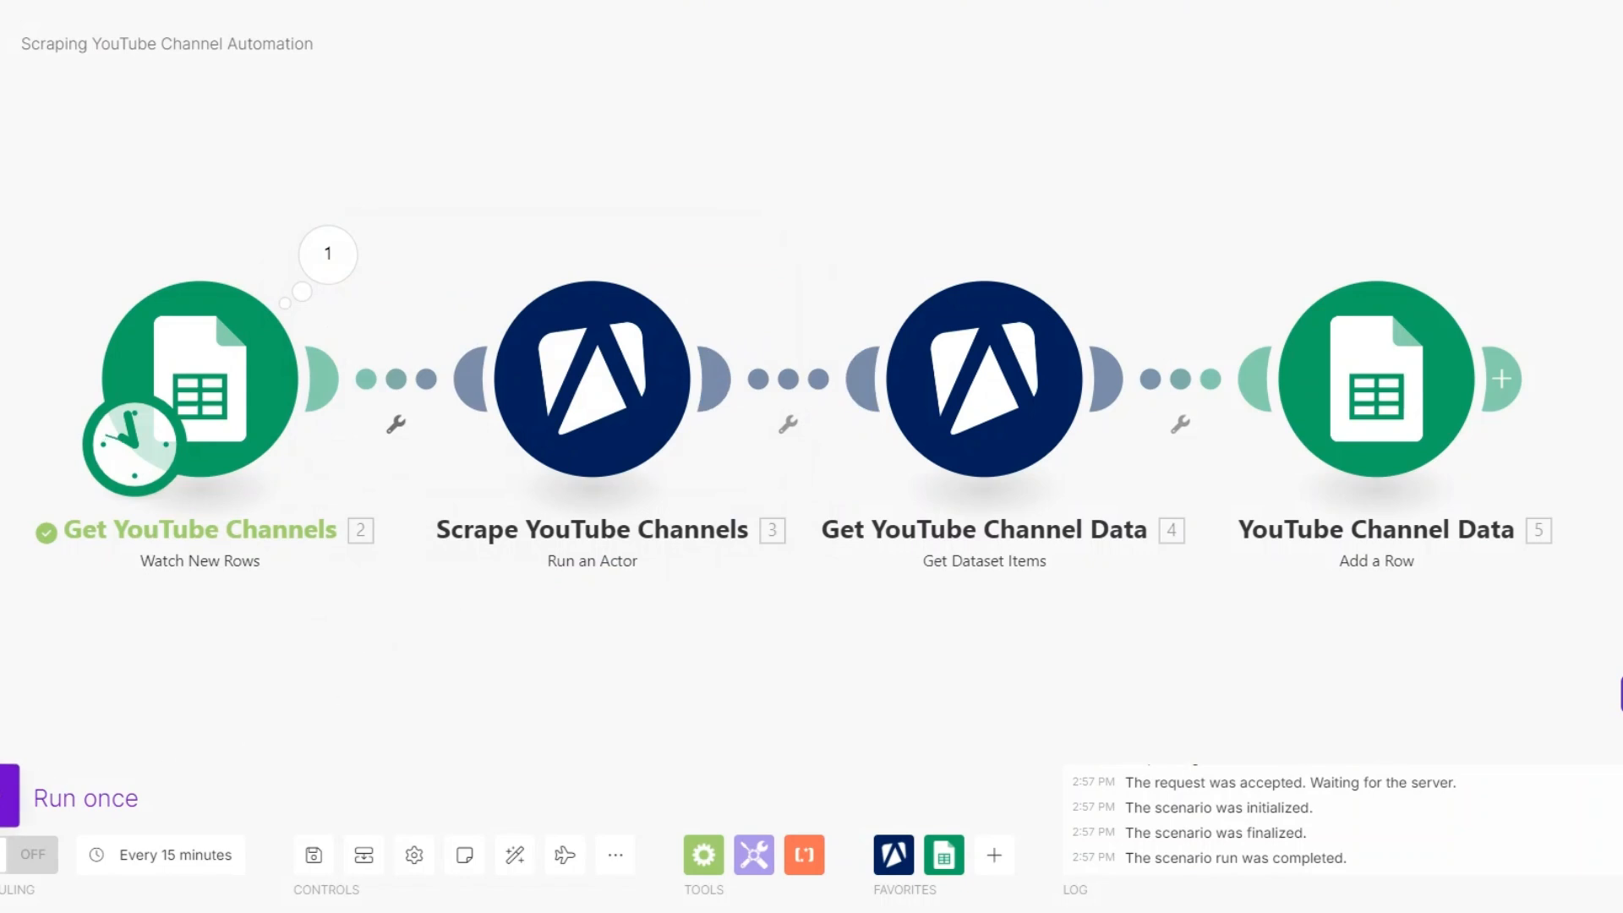
{"action": "left_click", "coordinate": [7, 795]}
- Inspect the Get YouTube Channels module's run output for the channel name it retrieved from the sheet
{"action": "left_click_drag", "start_coordinate": [342, 648], "coordinate": [310, 649]}
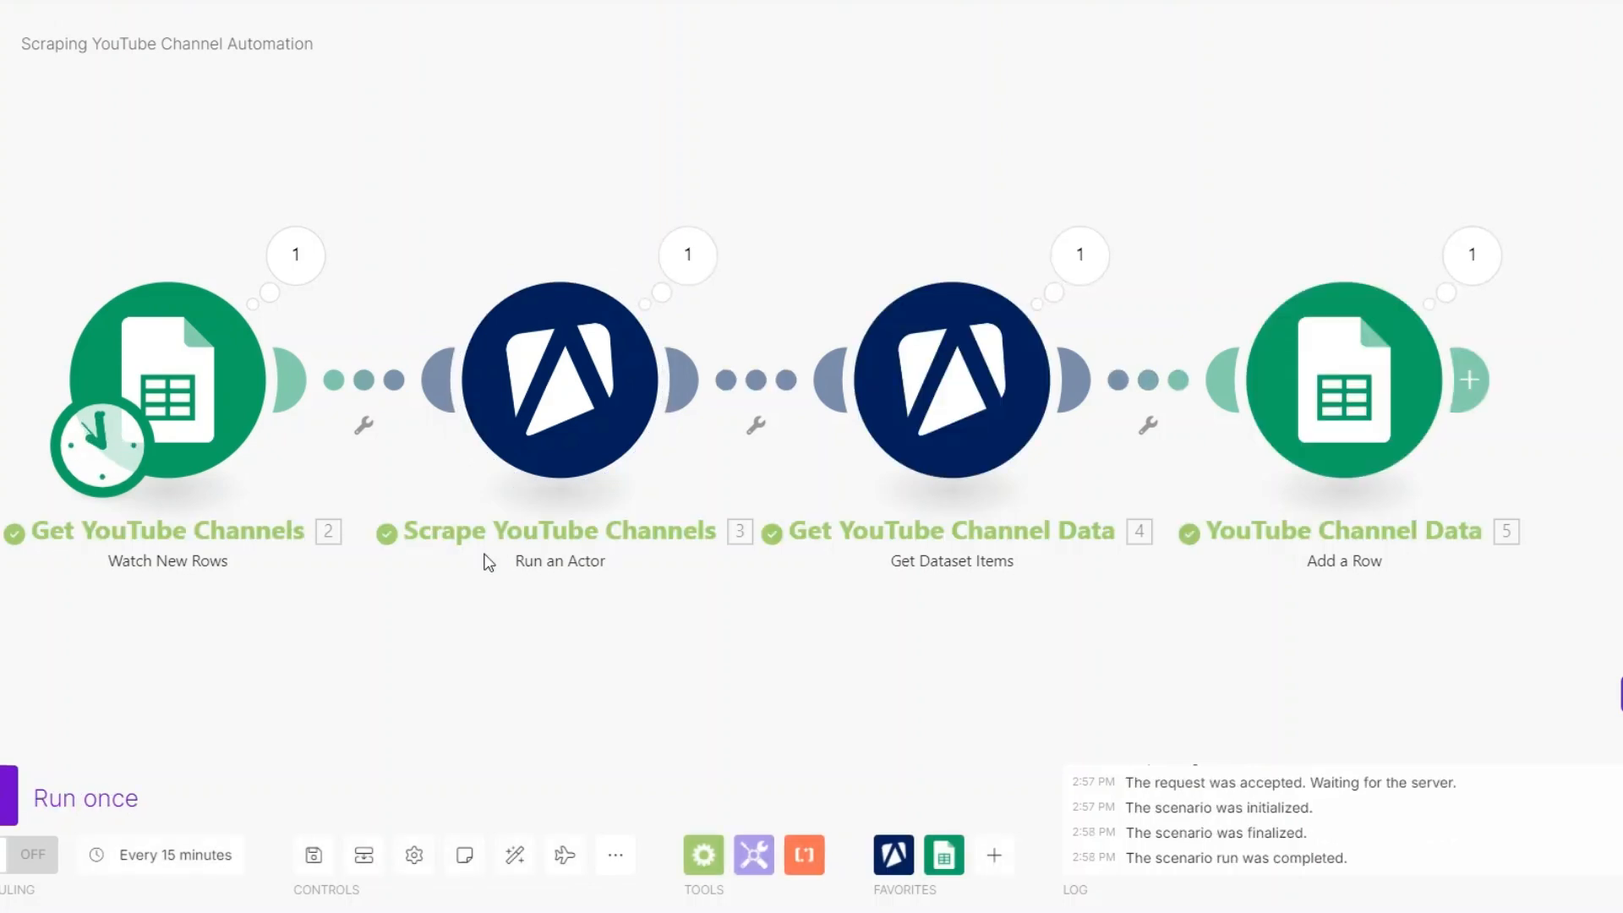
{"action": "left_click_drag", "start_coordinate": [545, 655], "coordinate": [598, 665]}
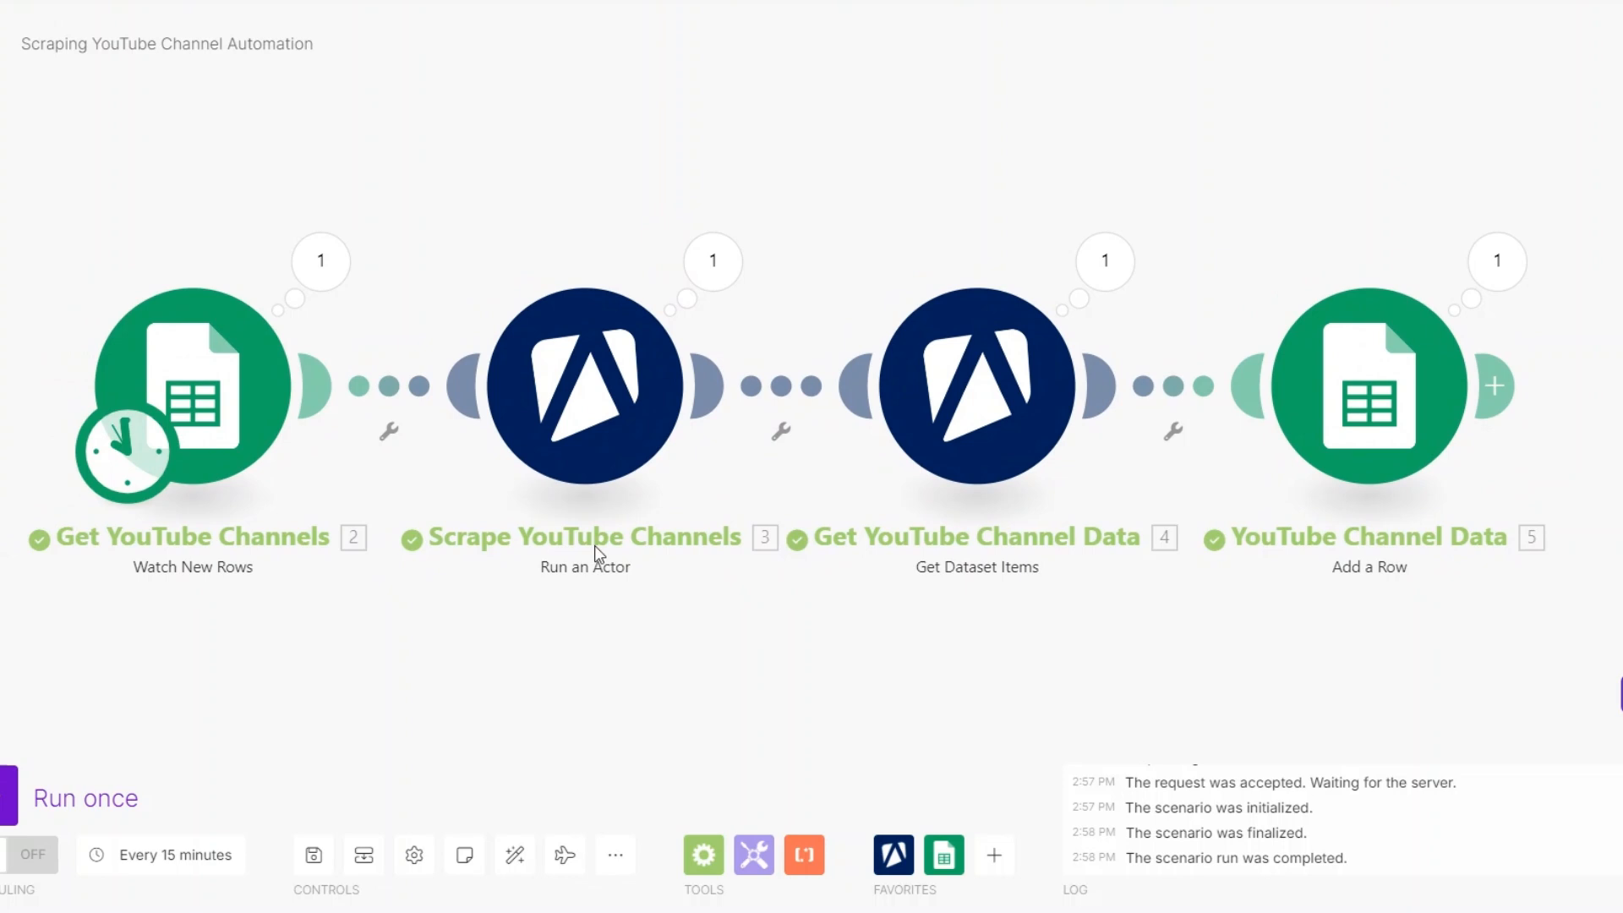
{"action": "left_click", "coordinate": [320, 262]}
{"action": "left_click_drag", "start_coordinate": [583, 271], "coordinate": [700, 278]}
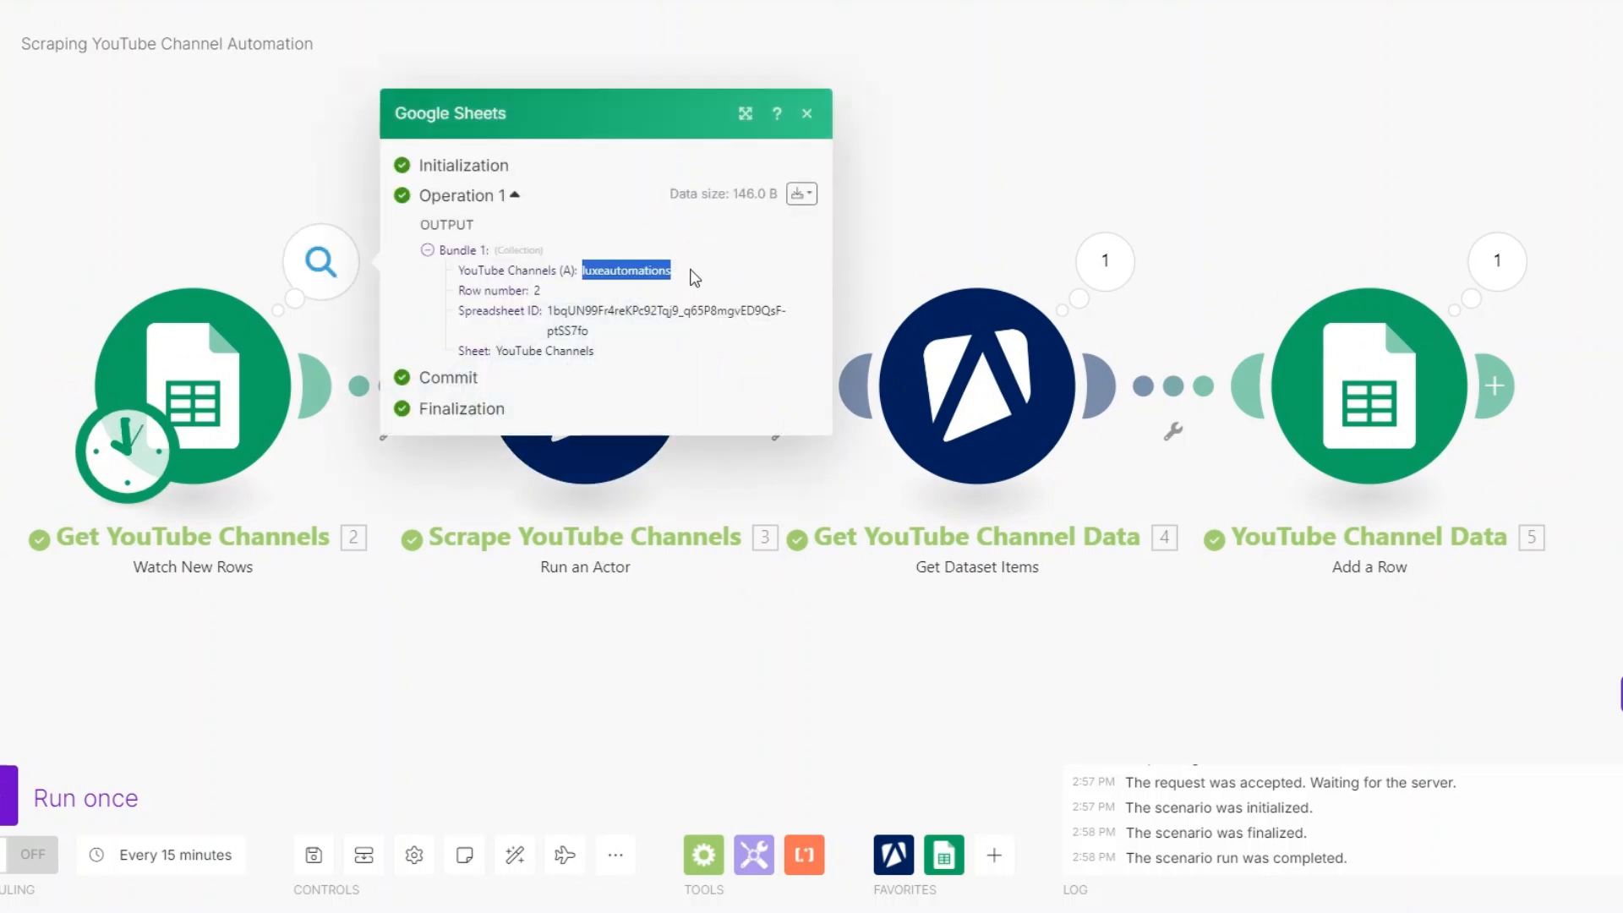
- Inspect the Get YouTube Channel Data module's run output, from the video title and channel details to the subscriber count
{"action": "left_click", "coordinate": [636, 276]}
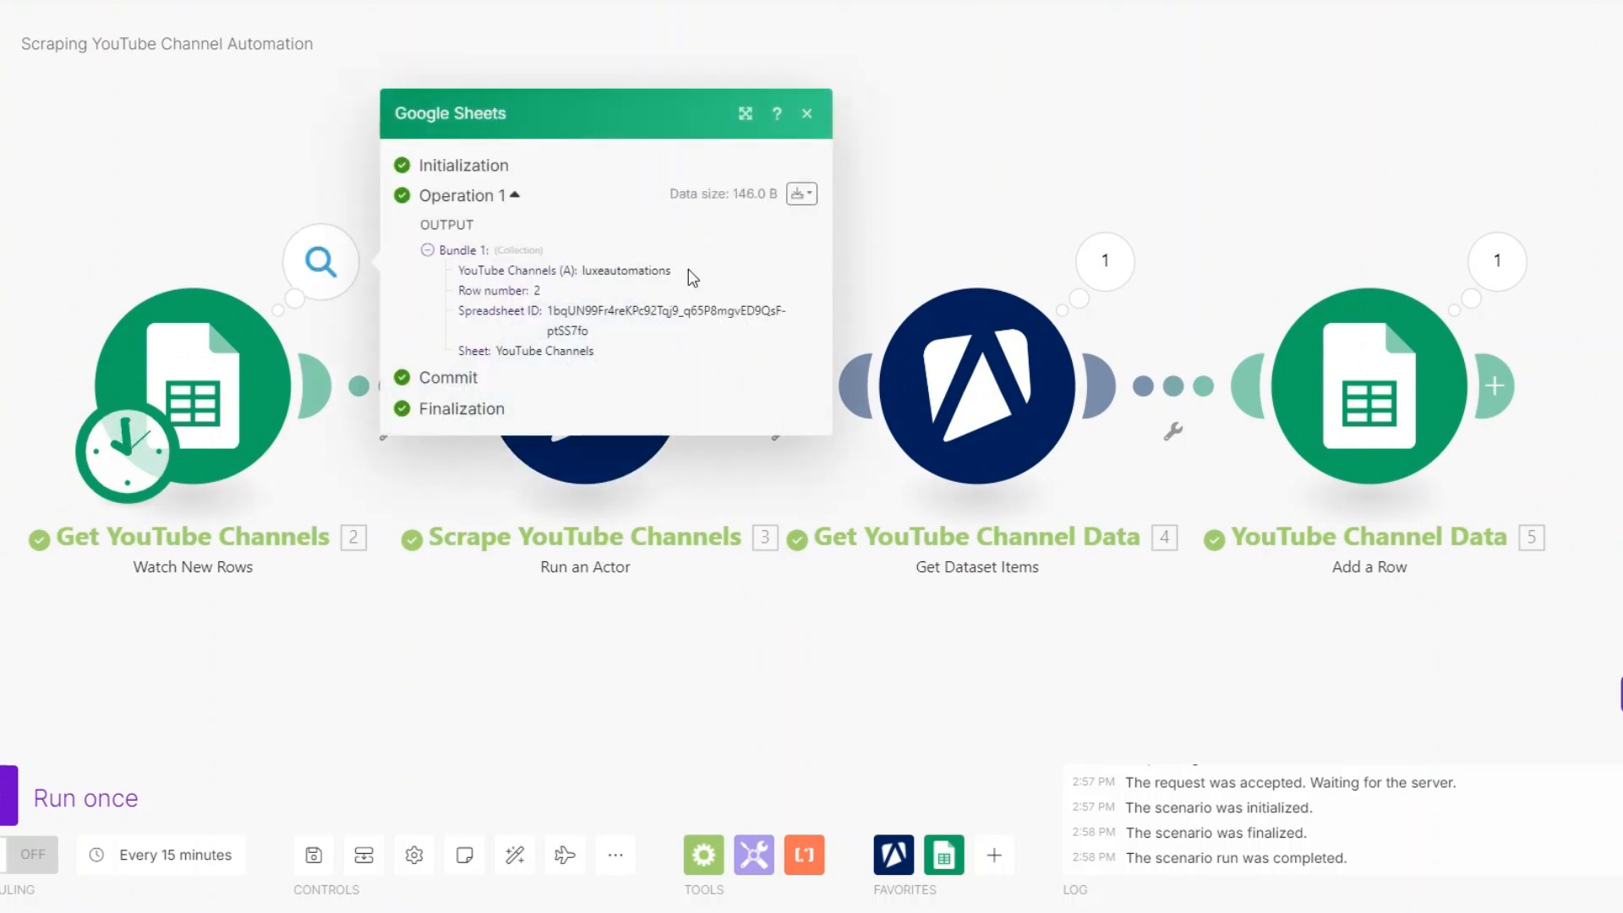
{"action": "left_click", "coordinate": [594, 637]}
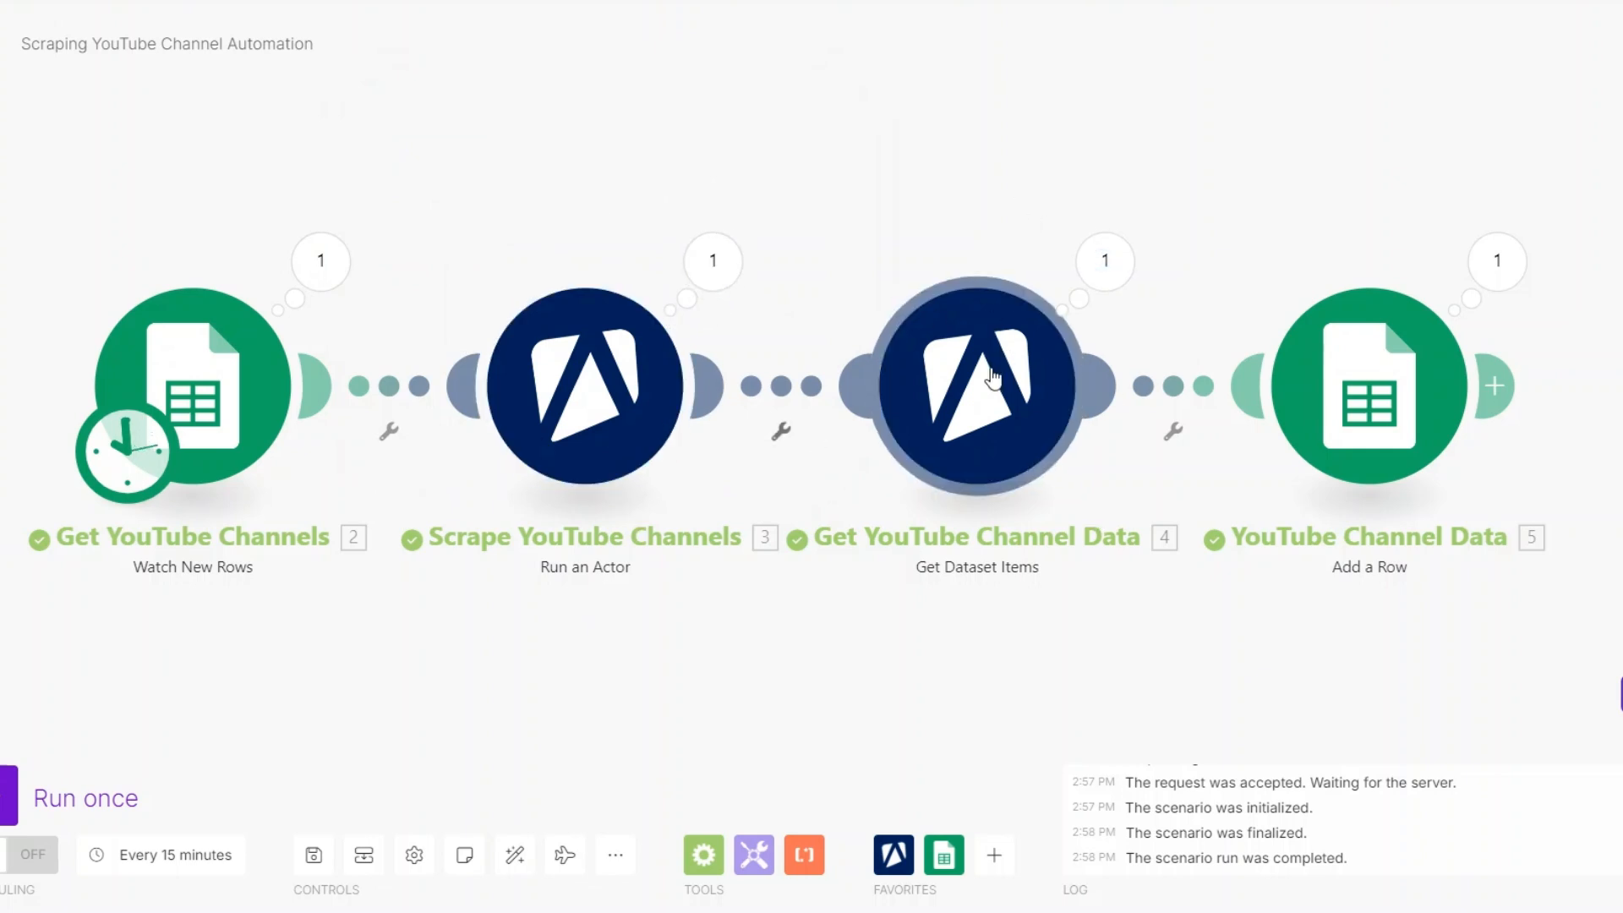
{"action": "left_click", "coordinate": [1105, 263]}
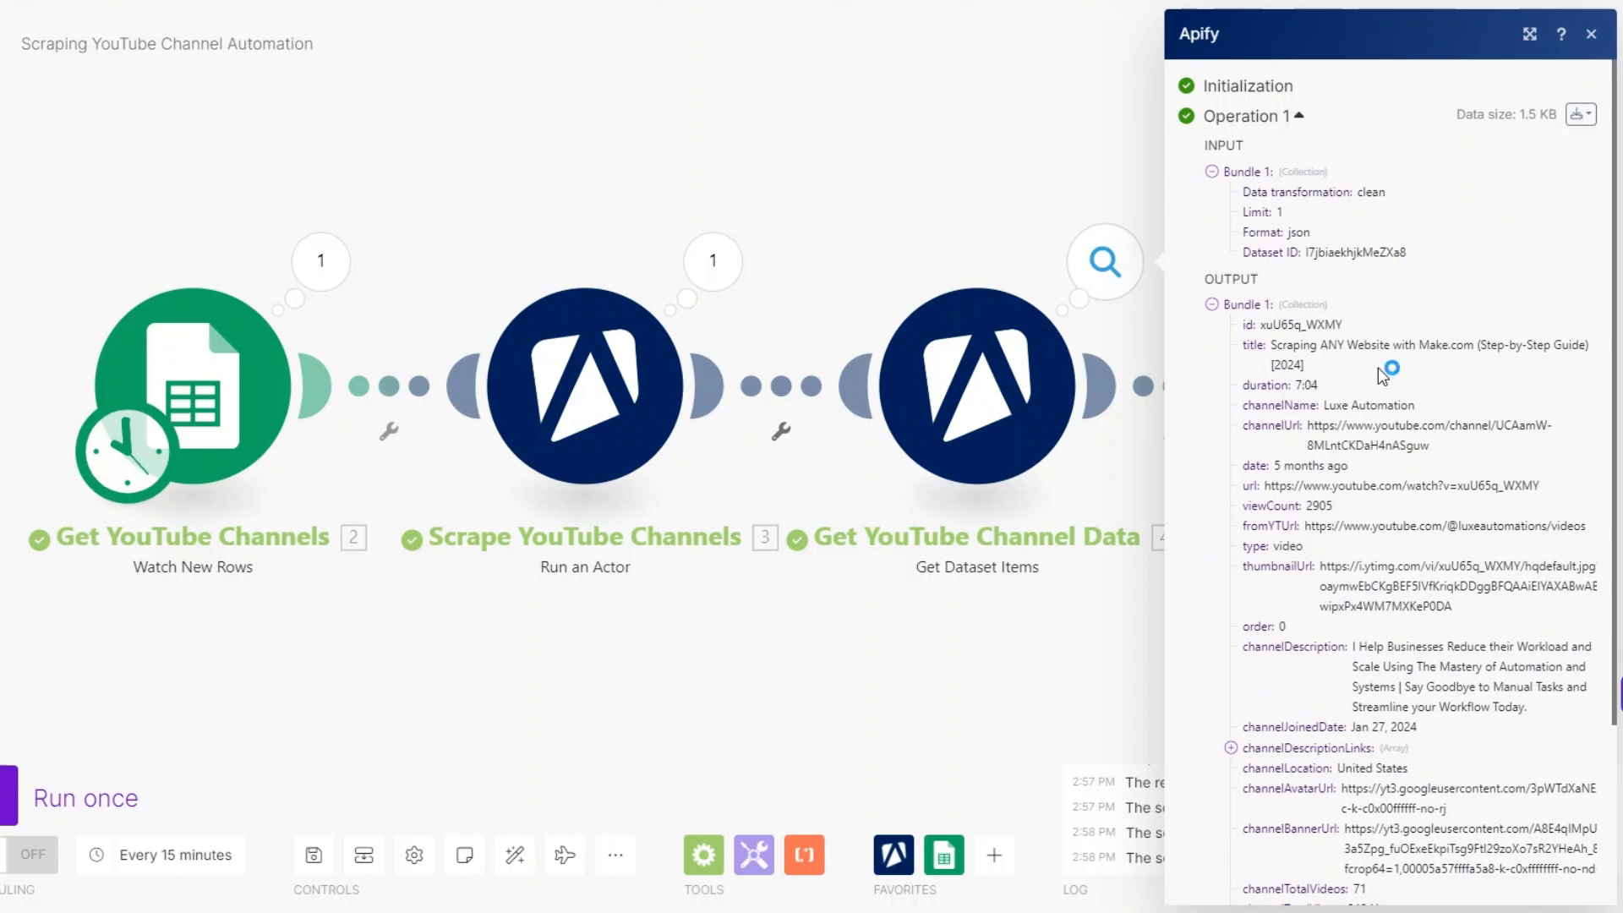
{"action": "scroll", "coordinate": [1383, 374], "scroll_direction": "down", "scroll_amount": 3}
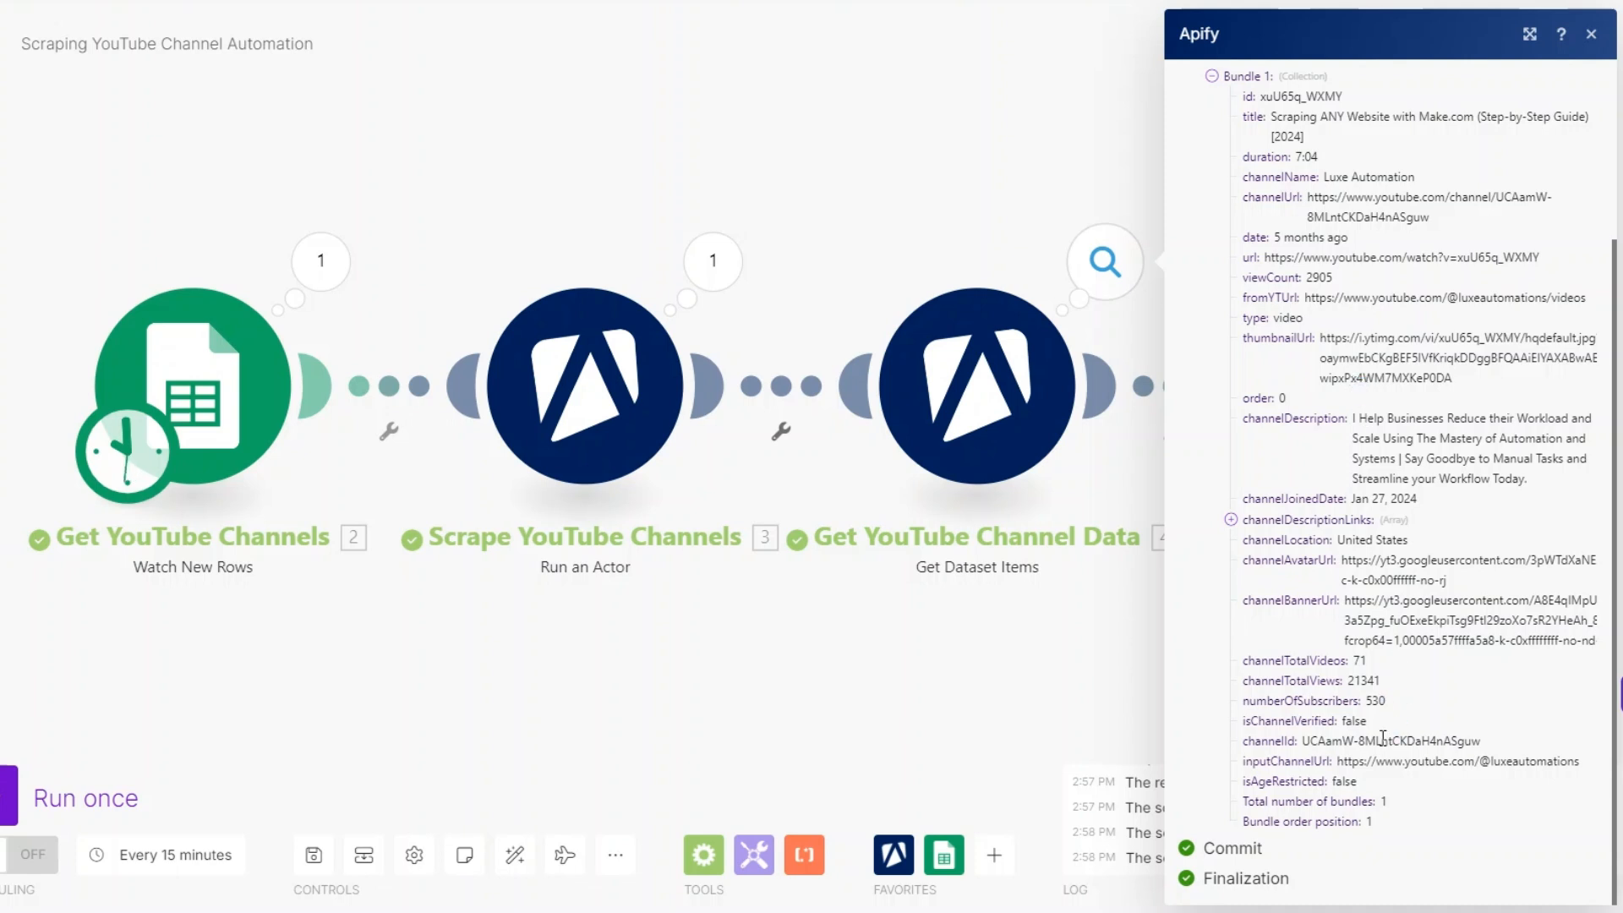
{"action": "key", "text": "Escape"}
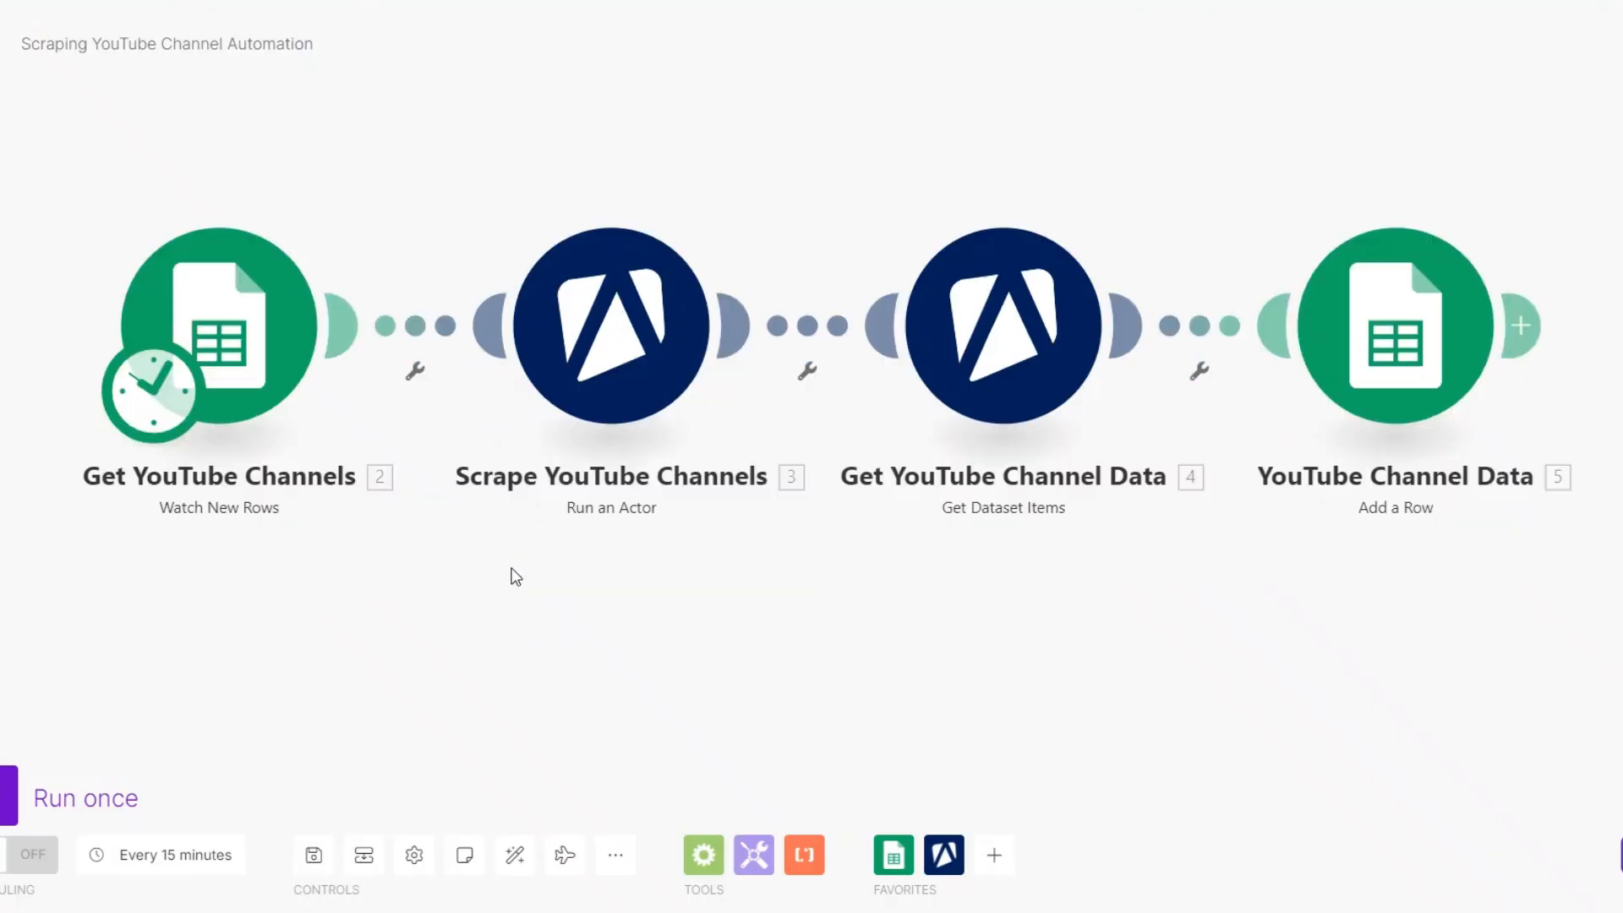
- Set maxResults to 30 in the Scrape YouTube Channels module's input JSON and save the module
{"action": "left_click", "coordinate": [601, 384]}
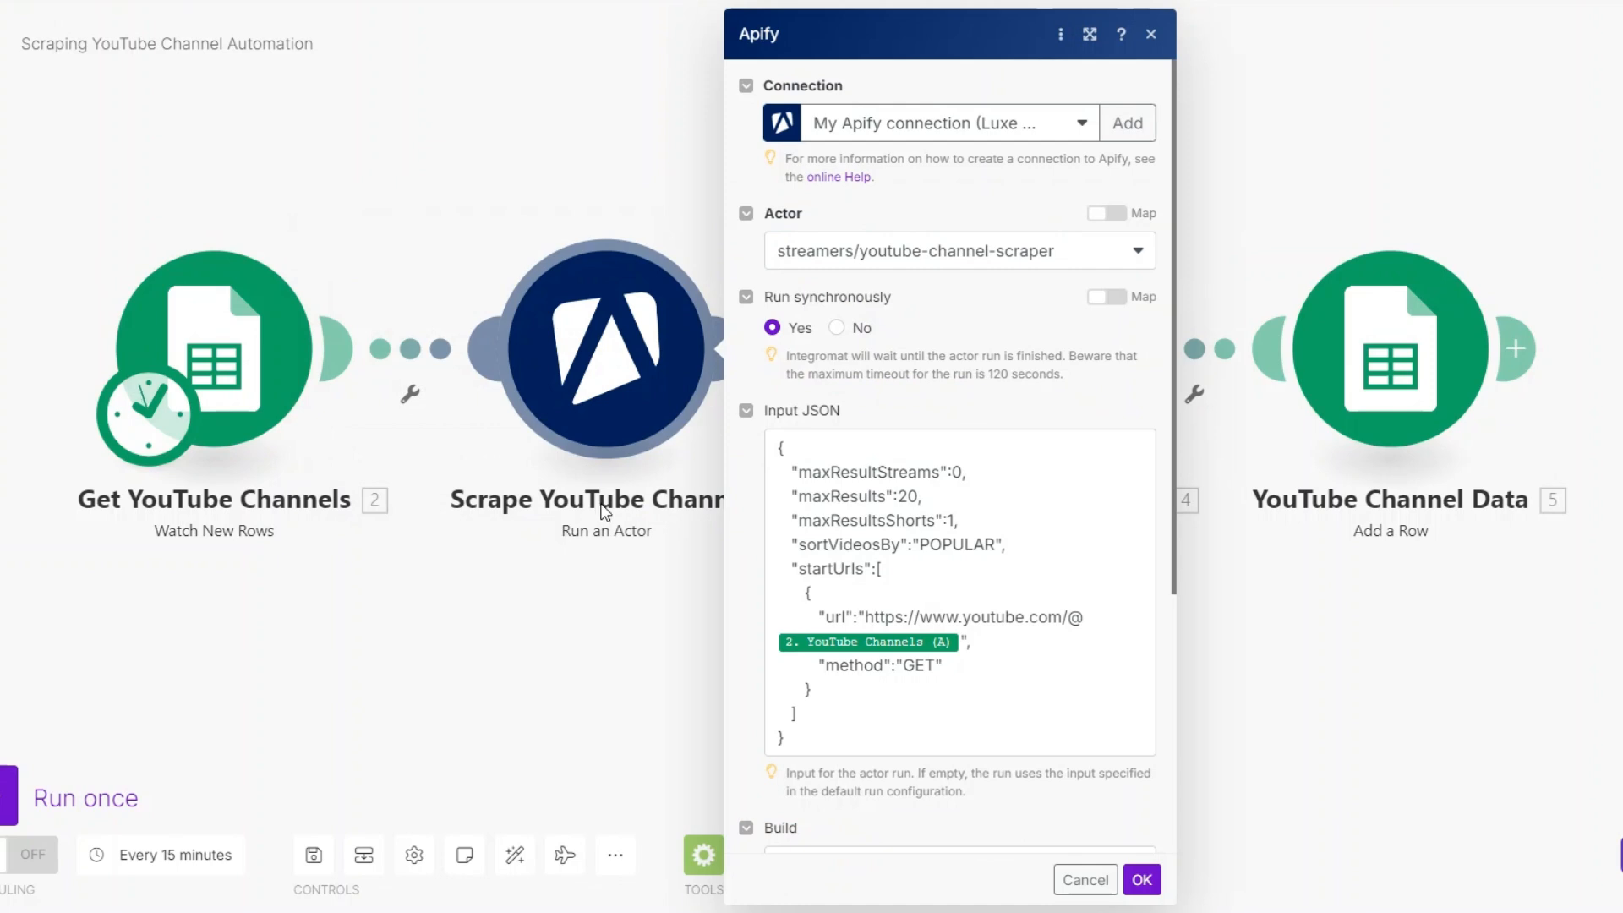
{"action": "left_click", "coordinate": [916, 502]}
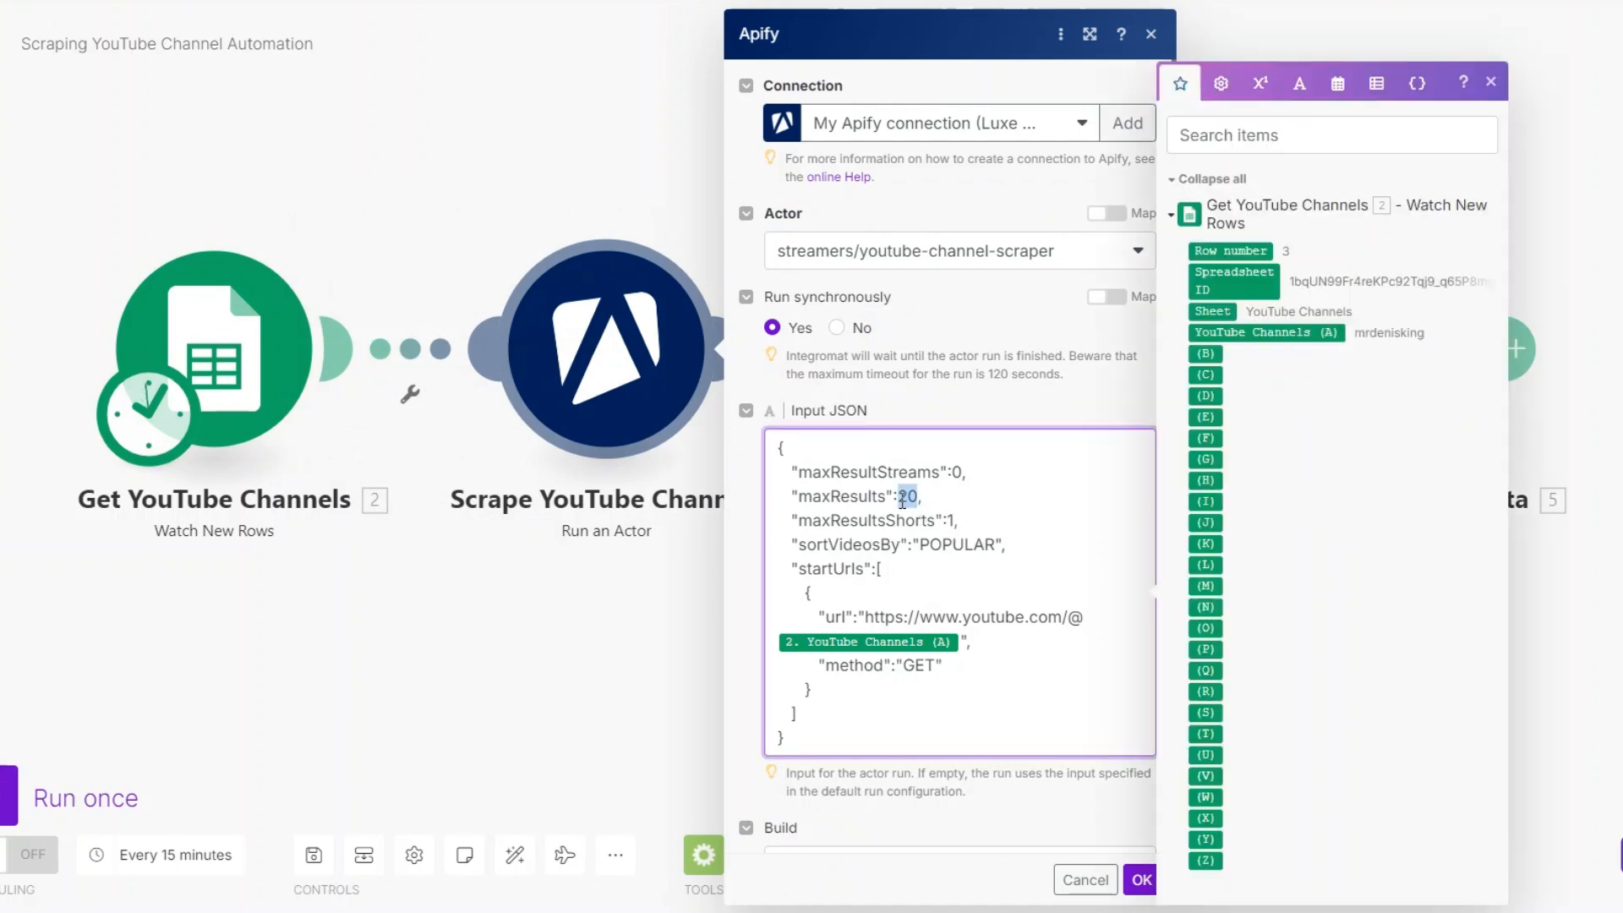
{"action": "type", "text": "3"}
{"action": "left_click", "coordinate": [1140, 879]}
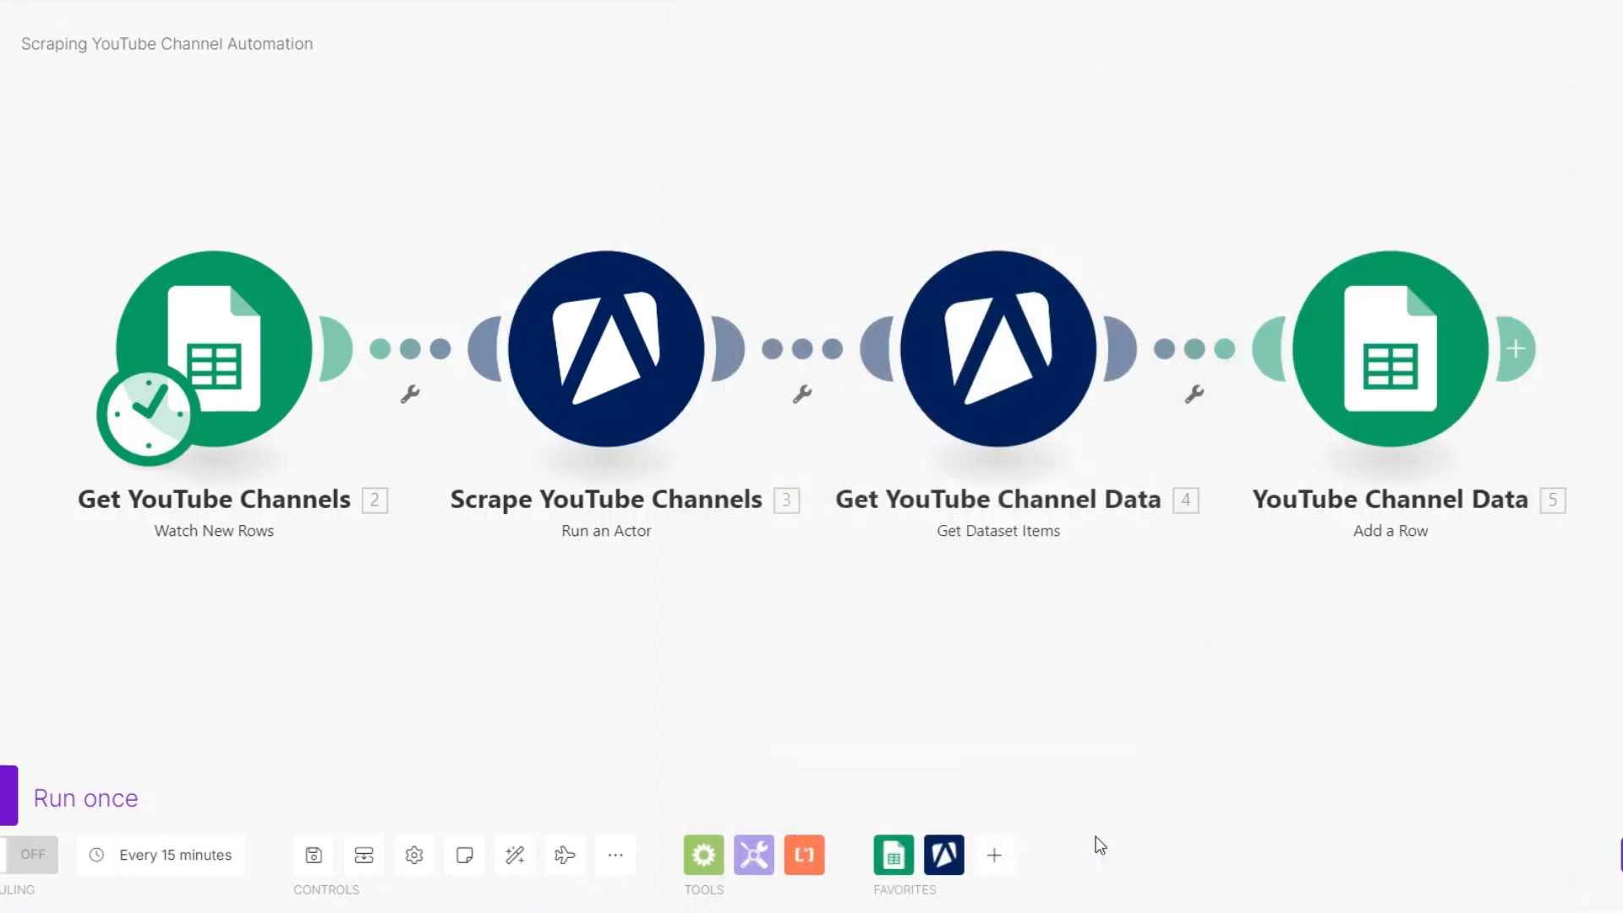
- Set the Get YouTube Channels trigger to start from the manually chosen row 2, luxeautomations
{"action": "right_click", "coordinate": [189, 342]}
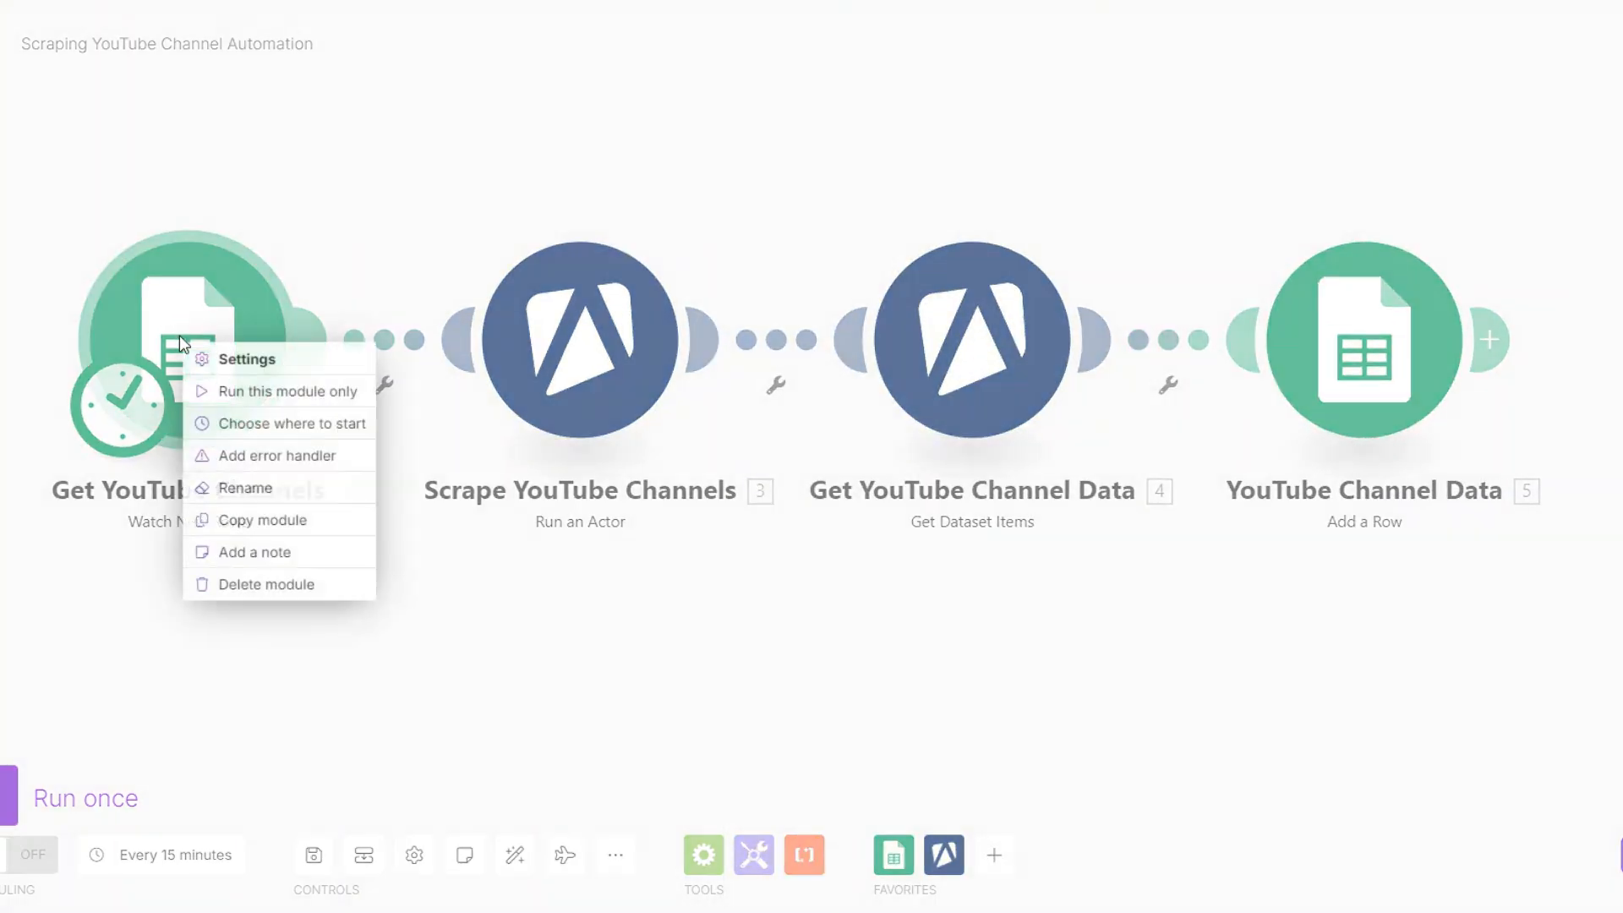
{"action": "left_click", "coordinate": [270, 420]}
{"action": "left_click", "coordinate": [406, 417]}
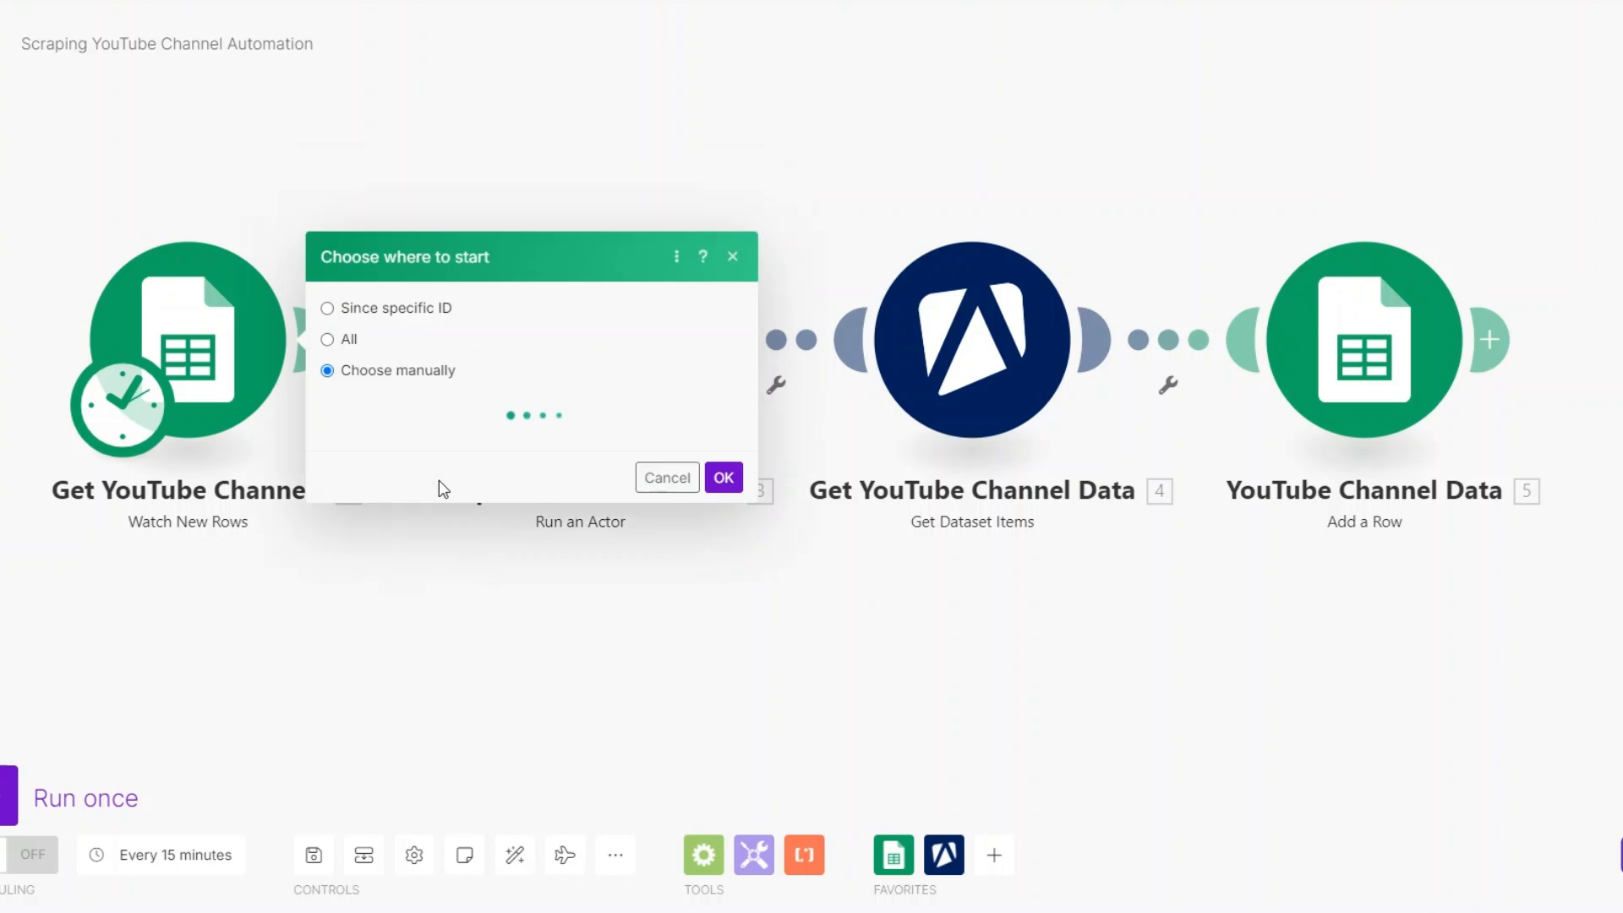
{"action": "left_click", "coordinate": [724, 492]}
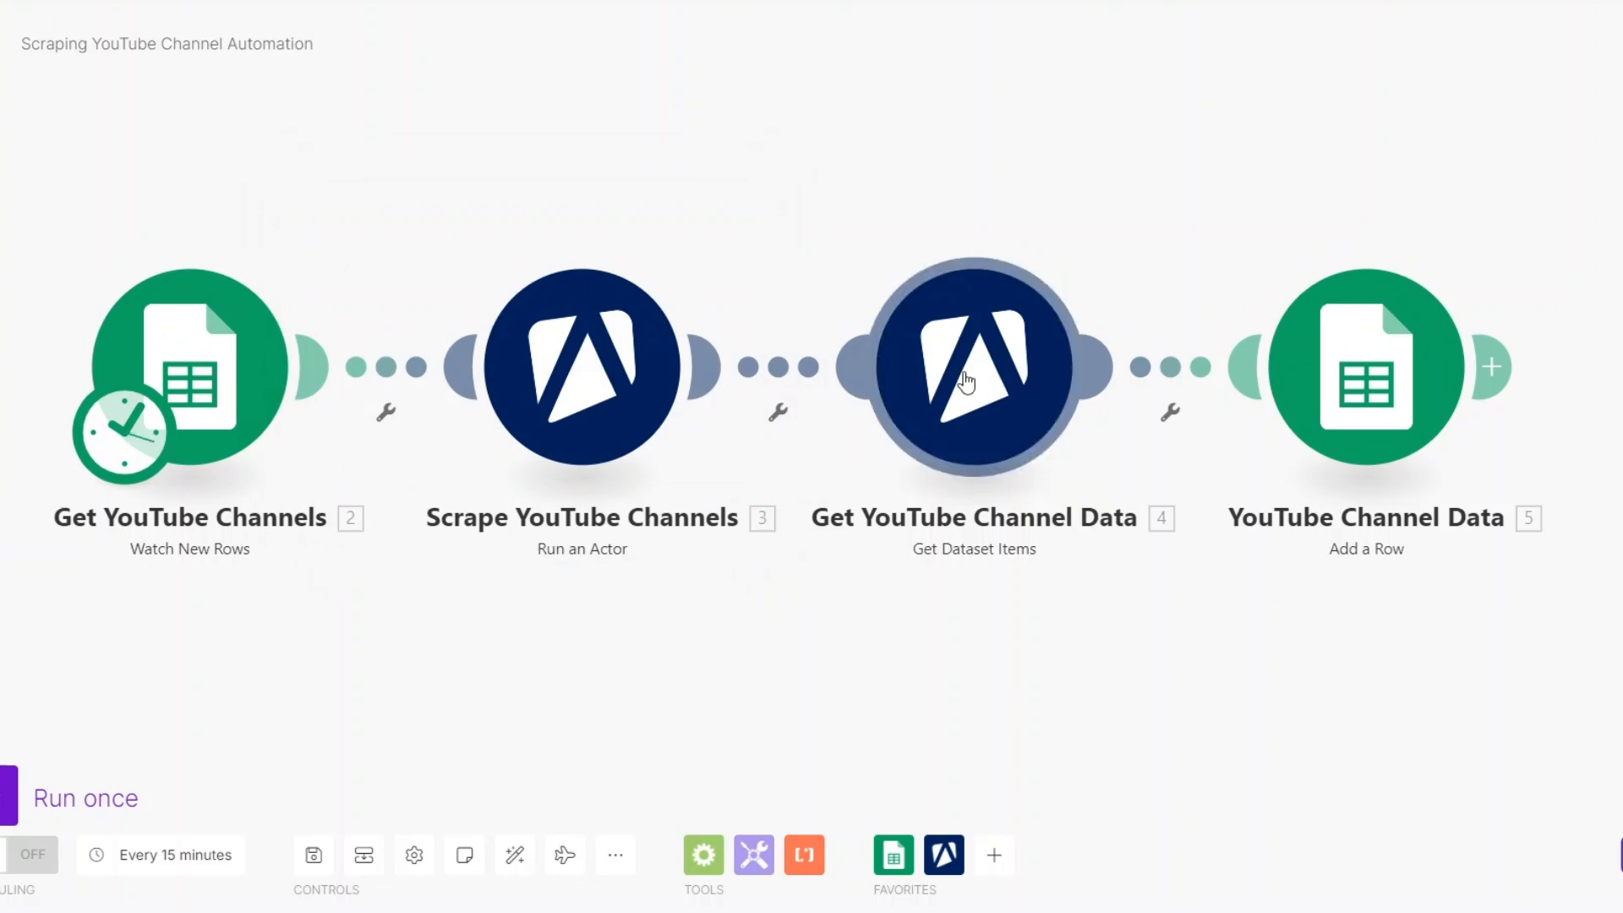
- Set the Get YouTube Channel Data module's item limit to 30 and save it
{"action": "left_click", "coordinate": [971, 382]}
{"action": "double_click", "coordinate": [1187, 626]}
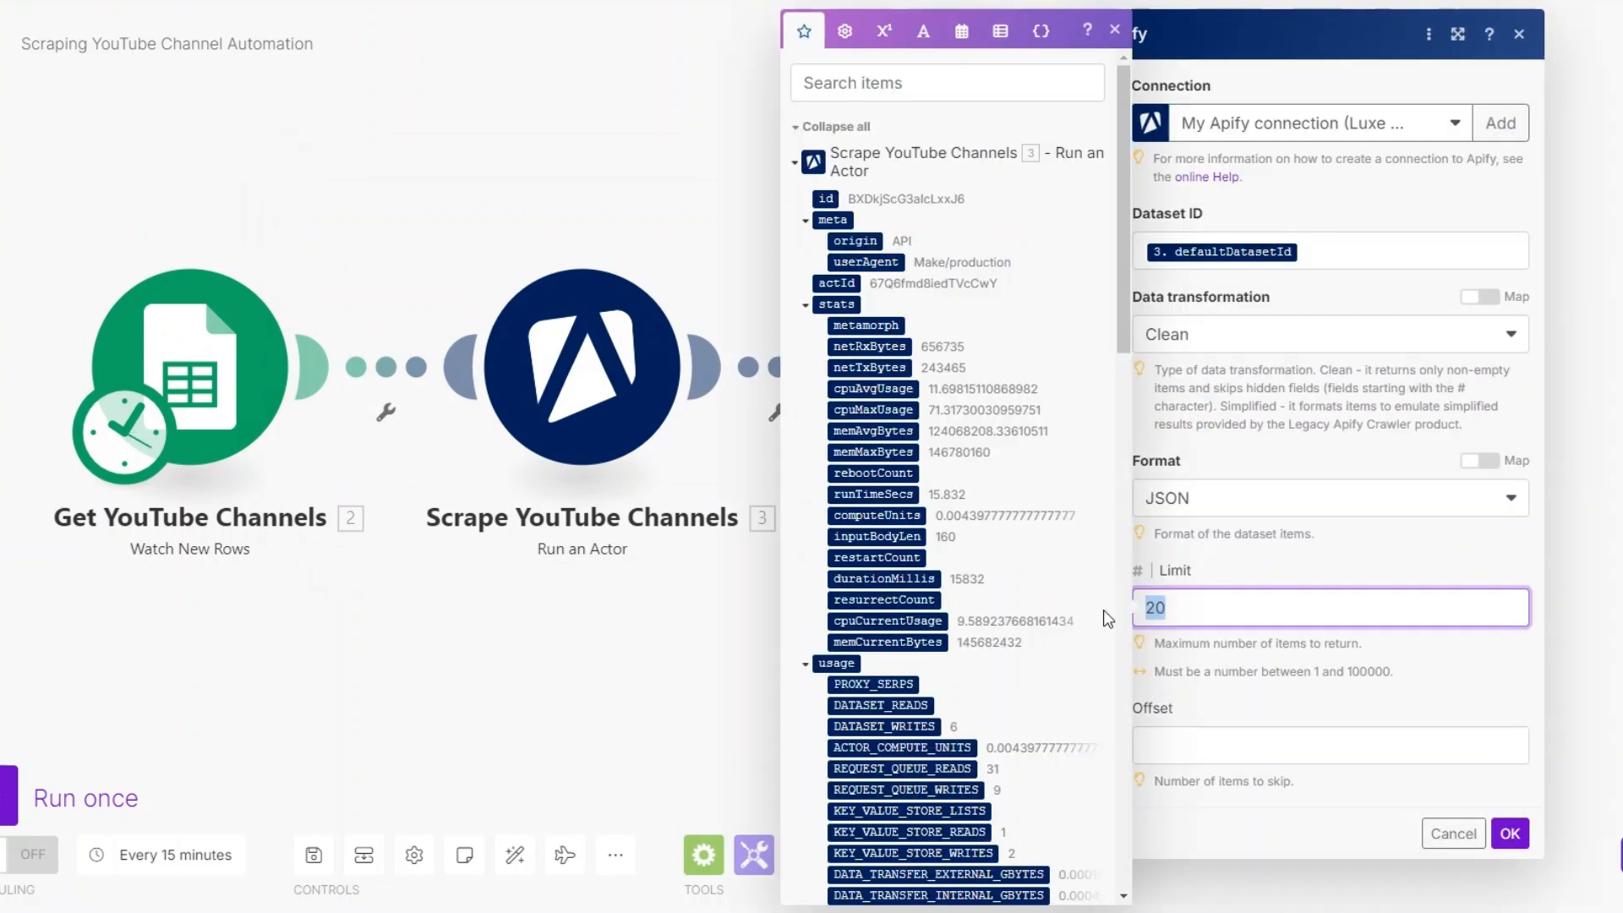
{"action": "type", "text": "3"}
{"action": "left_click", "coordinate": [1510, 833]}
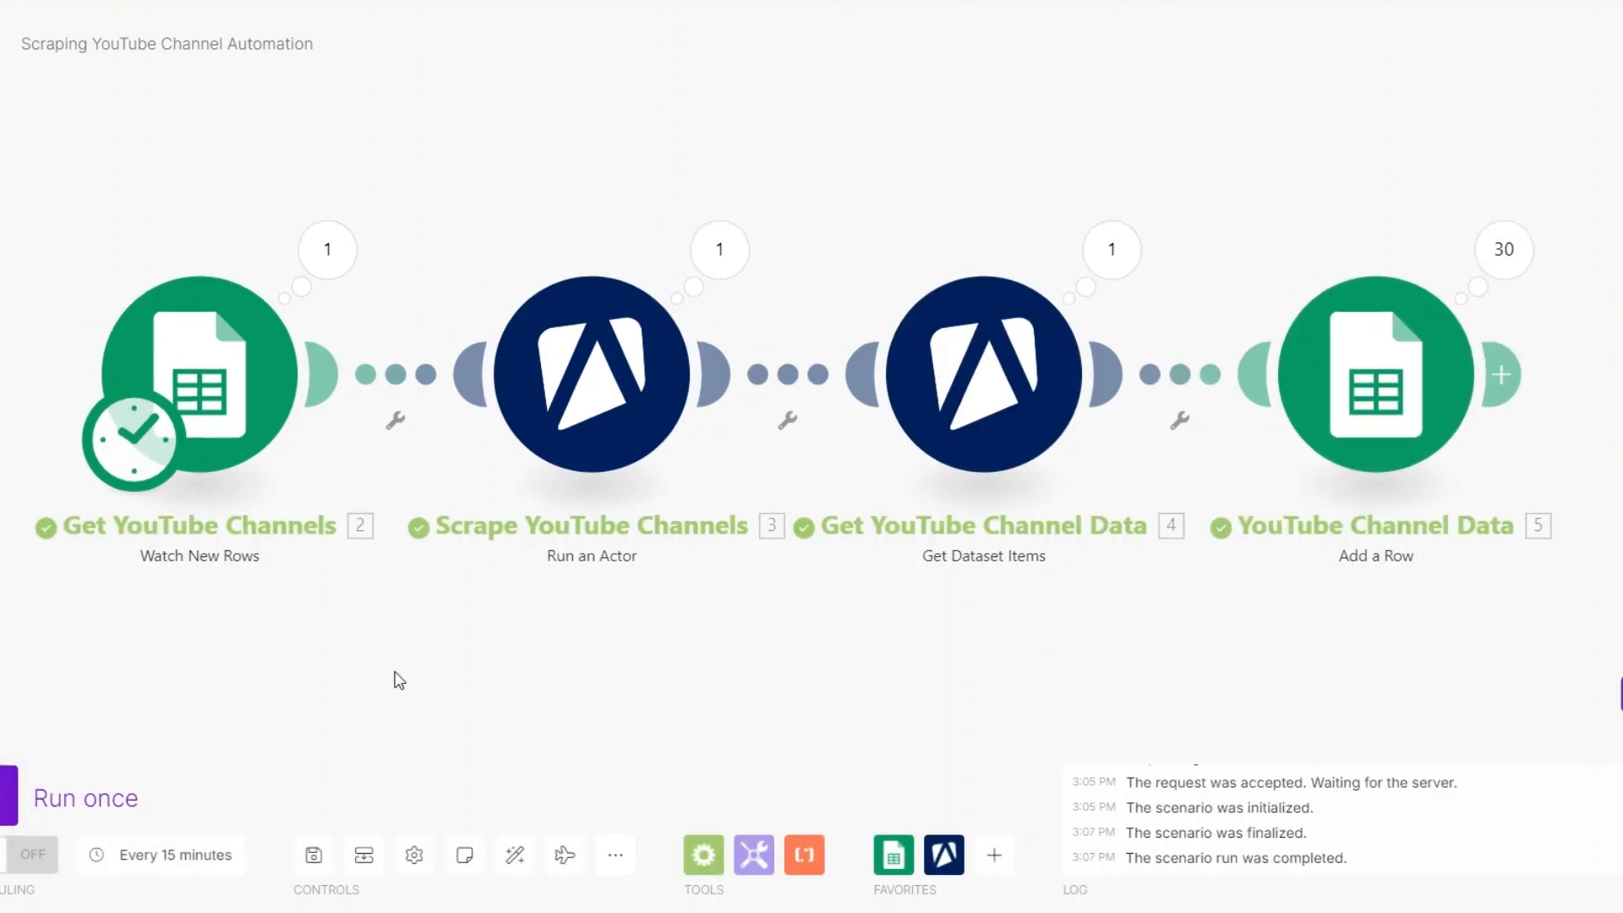
- Check the channel name in the Get YouTube Channels module's output from the latest run
{"action": "left_click", "coordinate": [326, 249]}
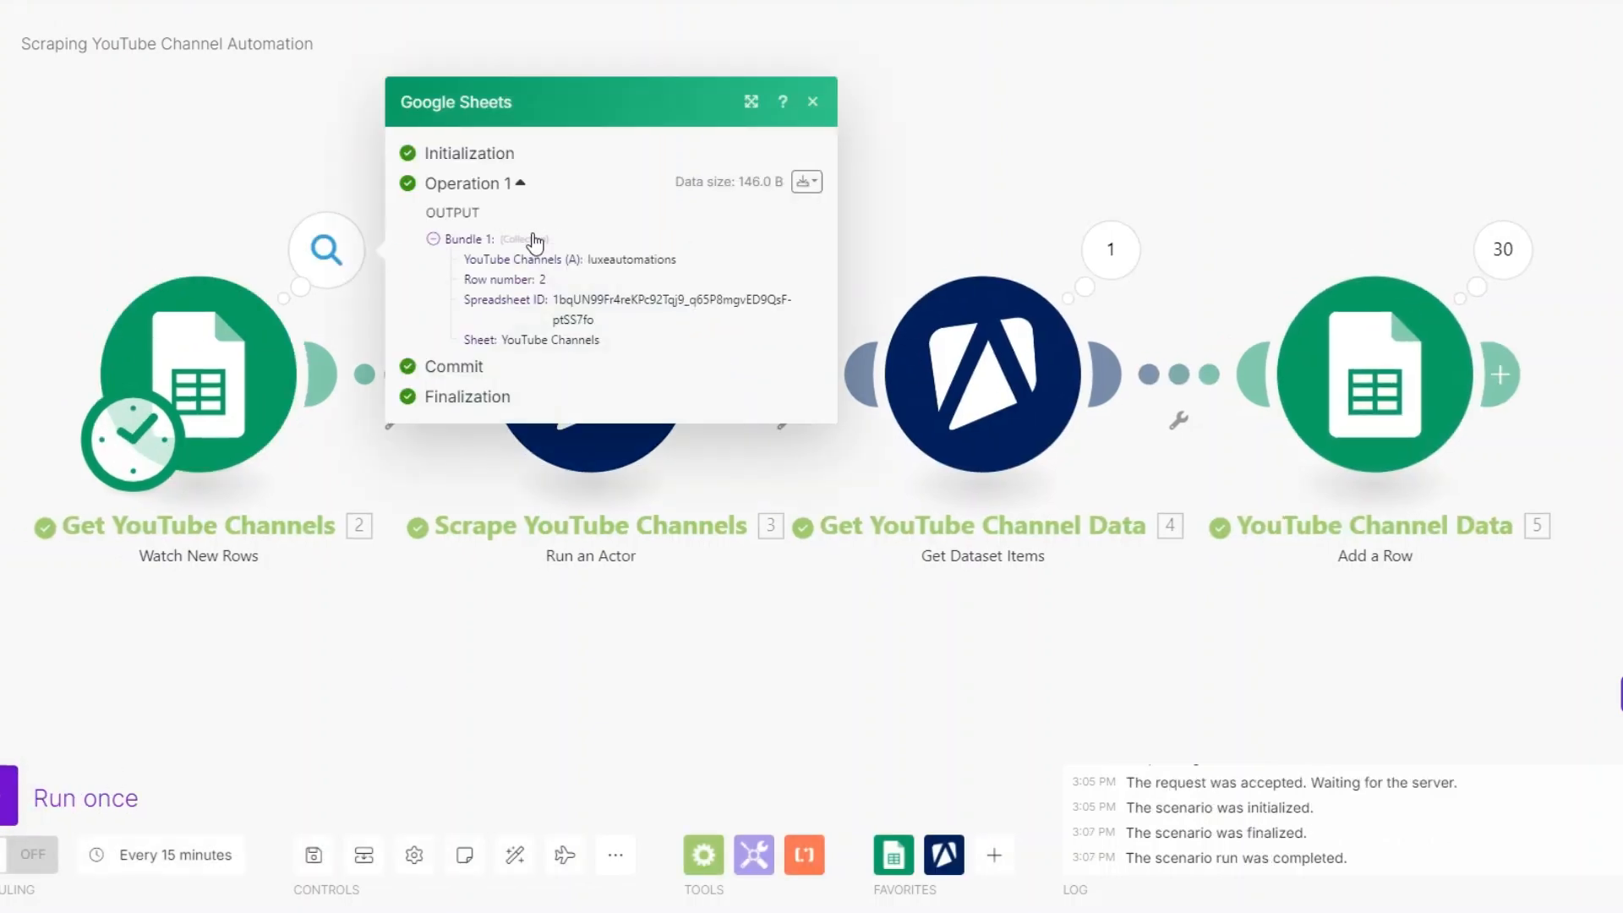
{"action": "left_click_drag", "start_coordinate": [589, 259], "coordinate": [689, 261]}
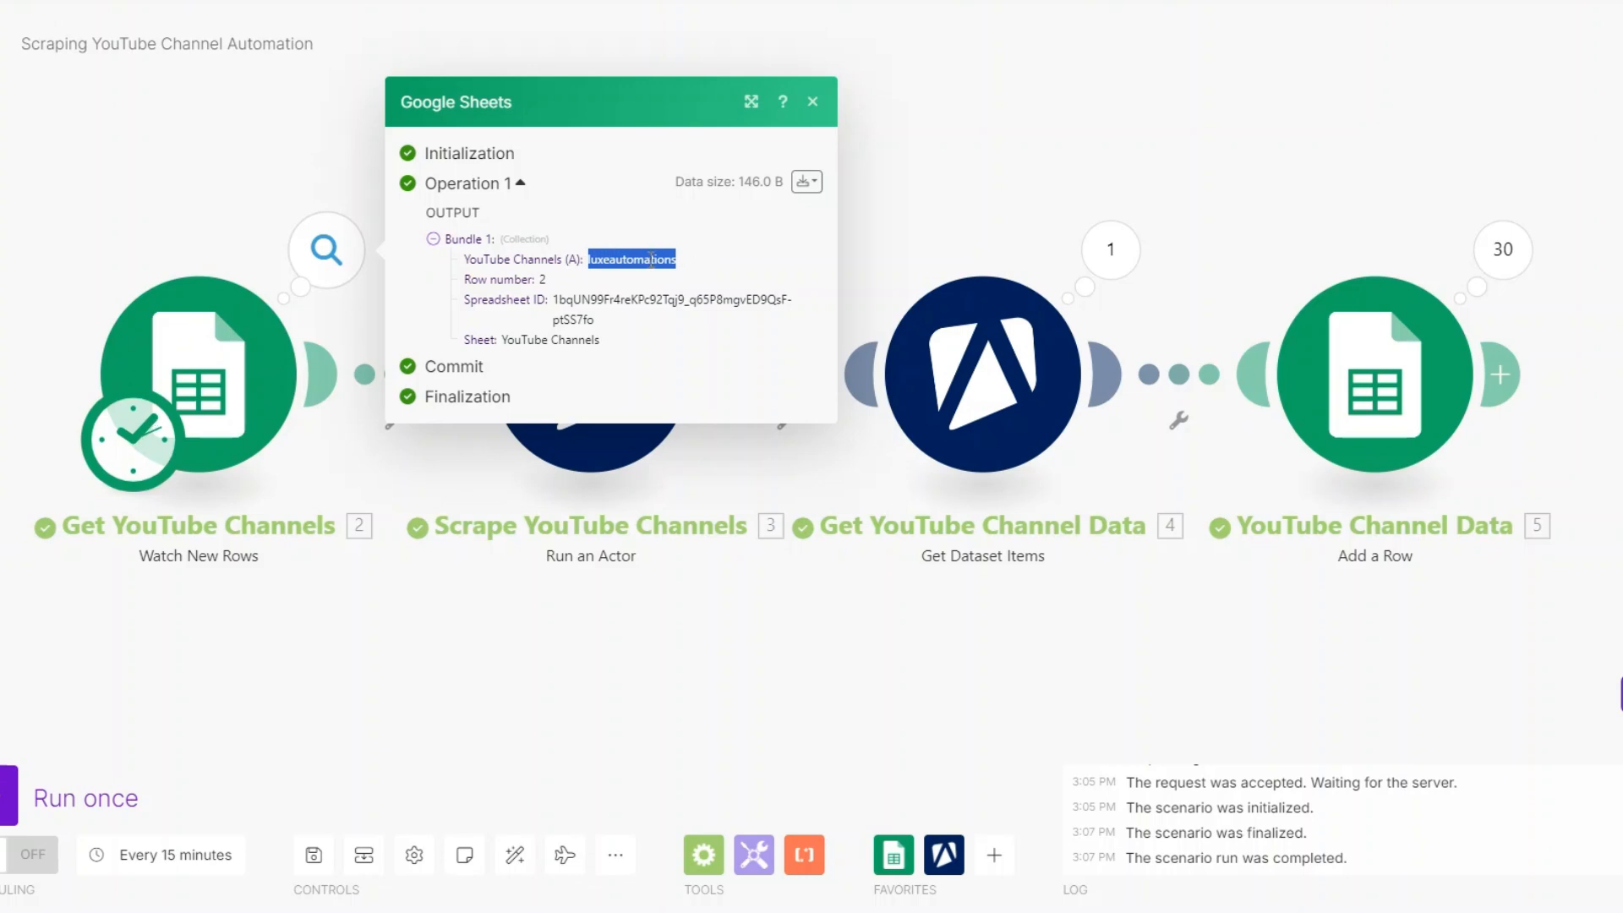
{"action": "left_click", "coordinate": [630, 598]}
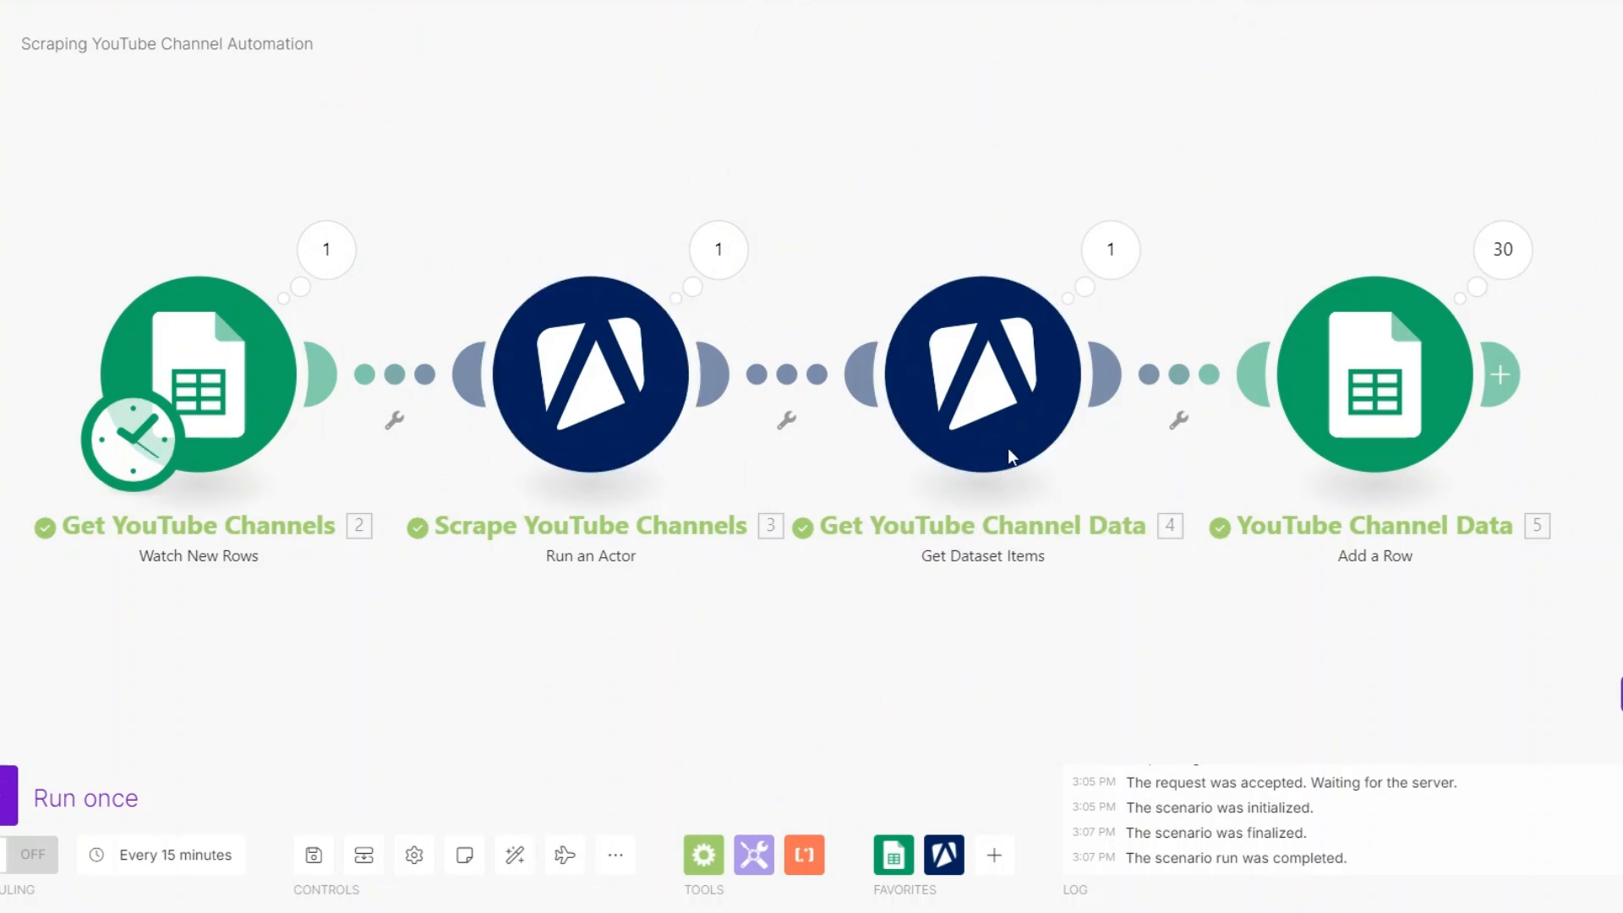
- Review the video bundles returned by the Get YouTube Channel Data module, through to the last one
{"action": "left_click", "coordinate": [1103, 256]}
{"action": "scroll", "coordinate": [1300, 420], "scroll_direction": "down", "scroll_amount": 6}
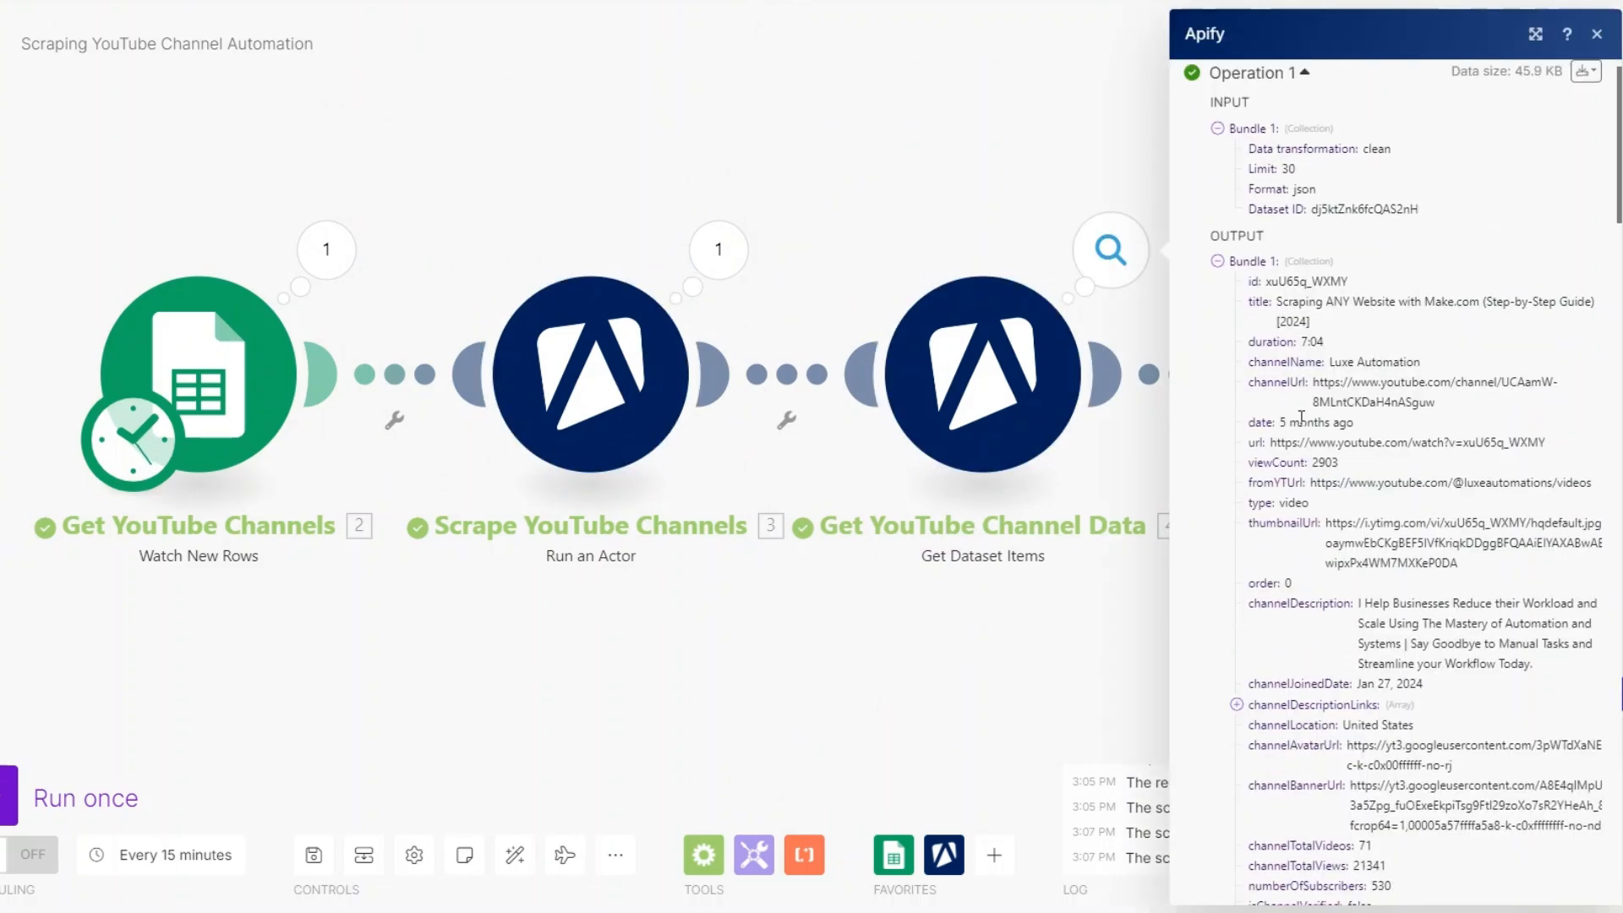
{"action": "scroll", "coordinate": [1302, 426], "scroll_direction": "down", "scroll_amount": 5}
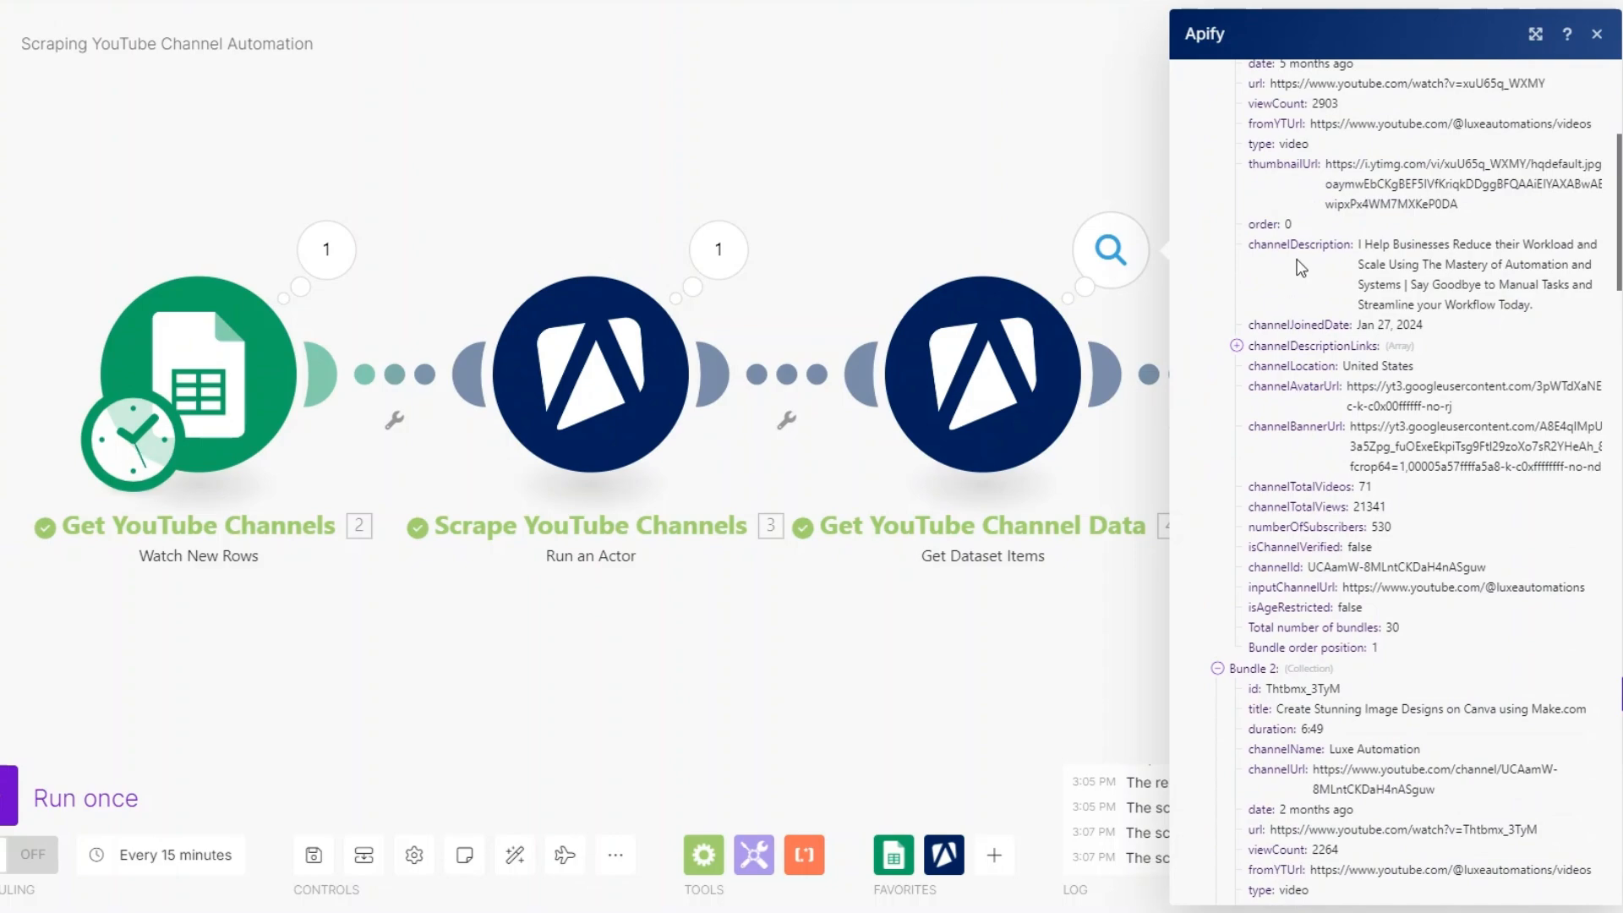
{"action": "scroll", "coordinate": [1333, 372], "scroll_direction": "down", "scroll_amount": 15}
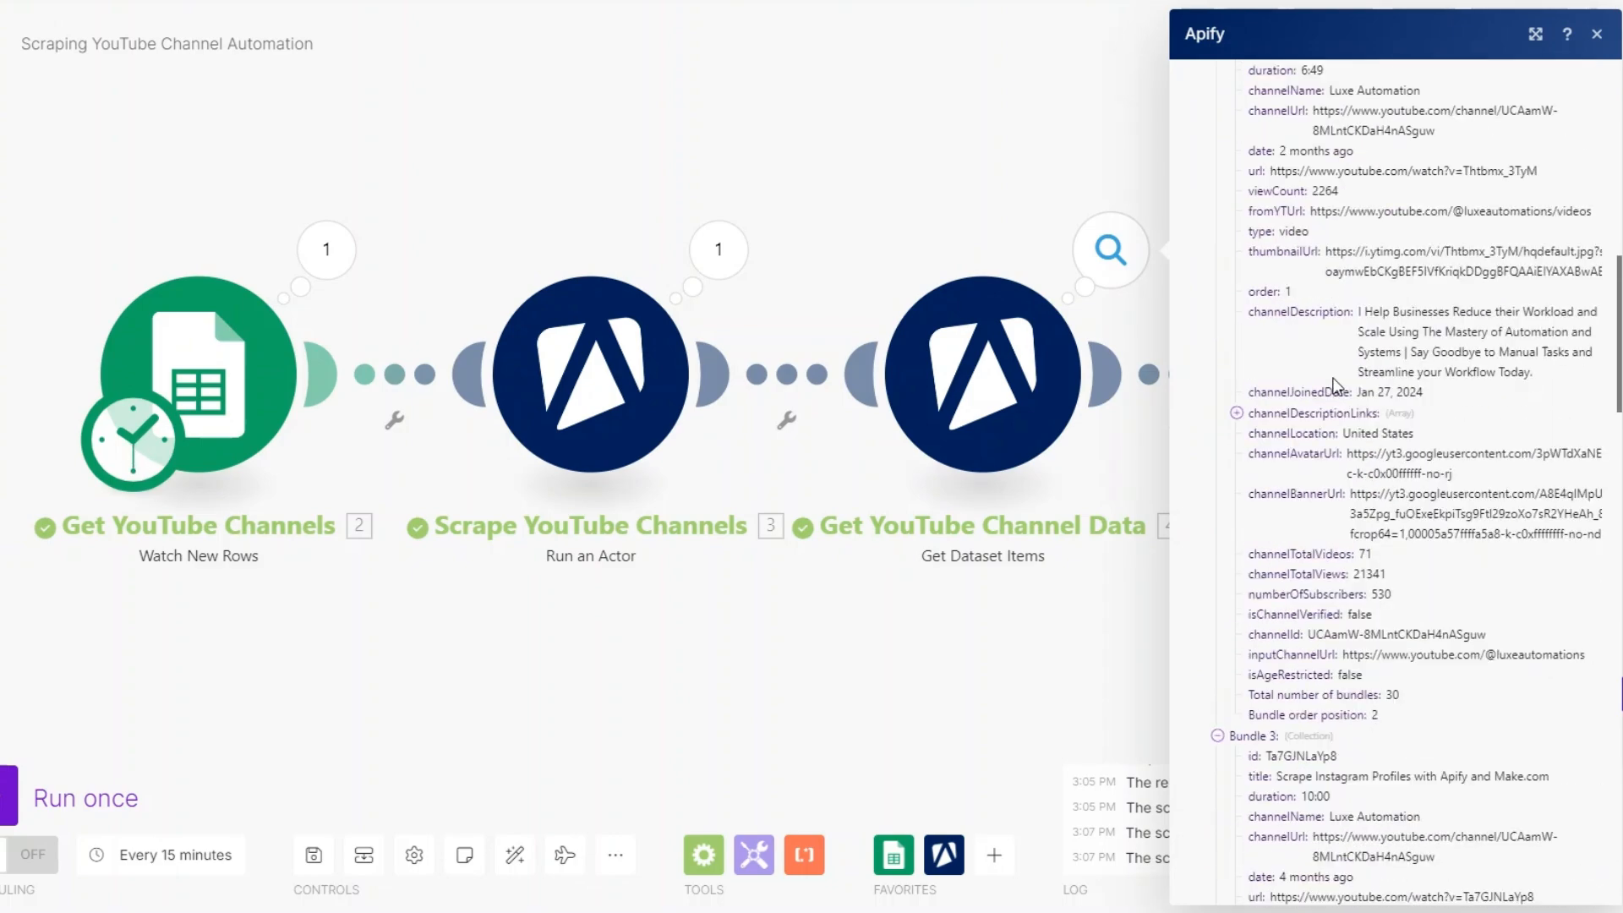
{"action": "scroll", "coordinate": [1332, 381], "scroll_direction": "down", "scroll_amount": 15}
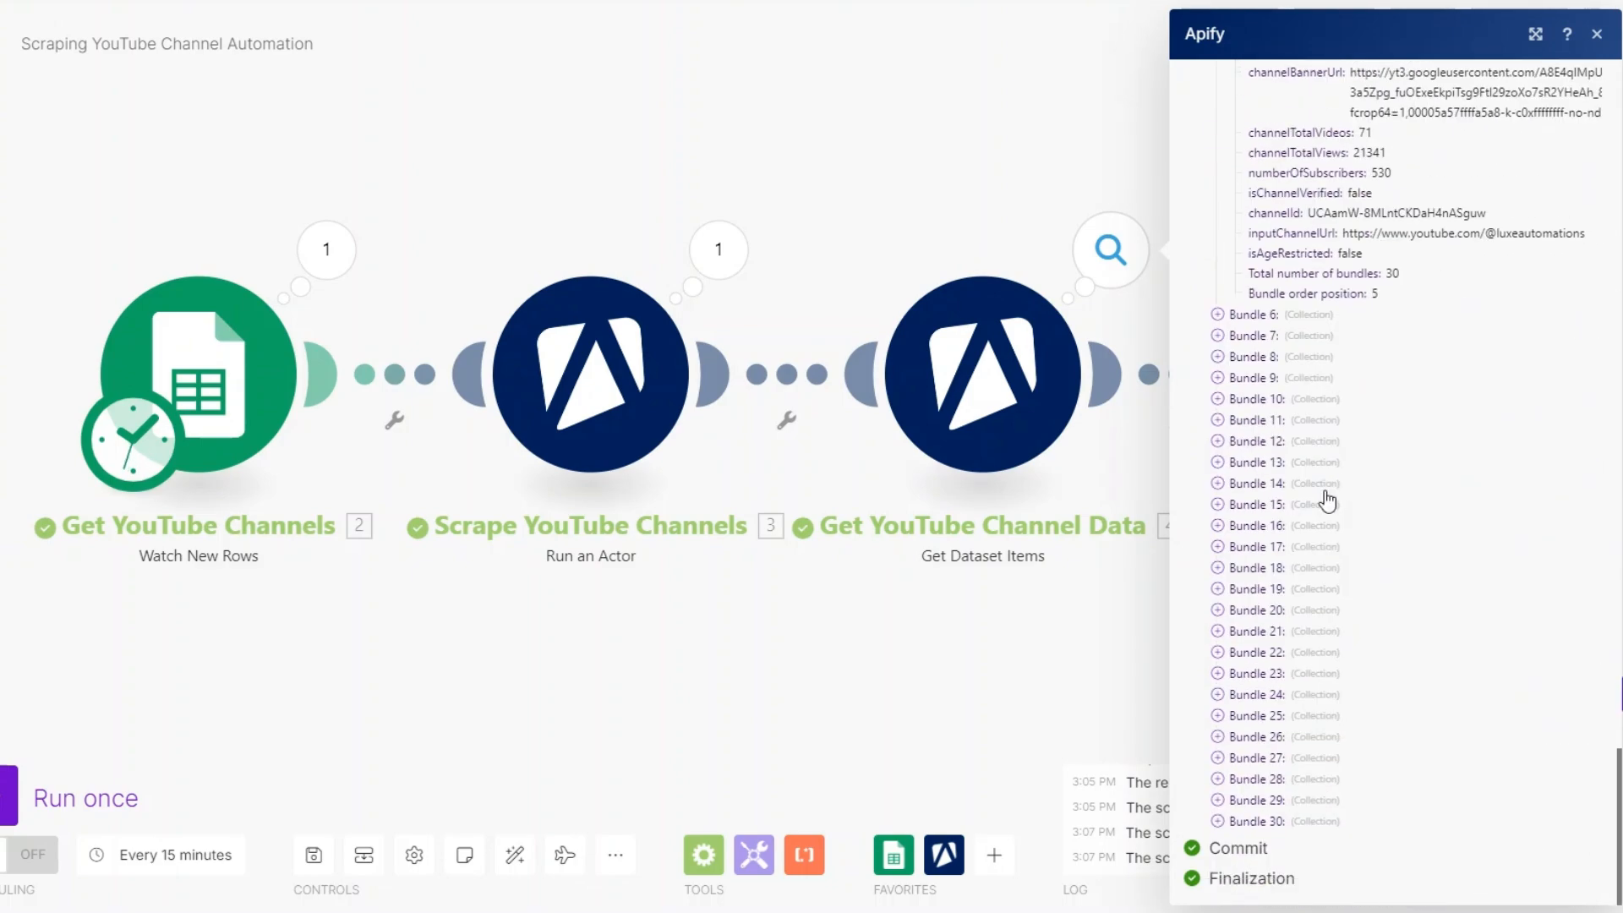
{"action": "left_click", "coordinate": [1099, 727]}
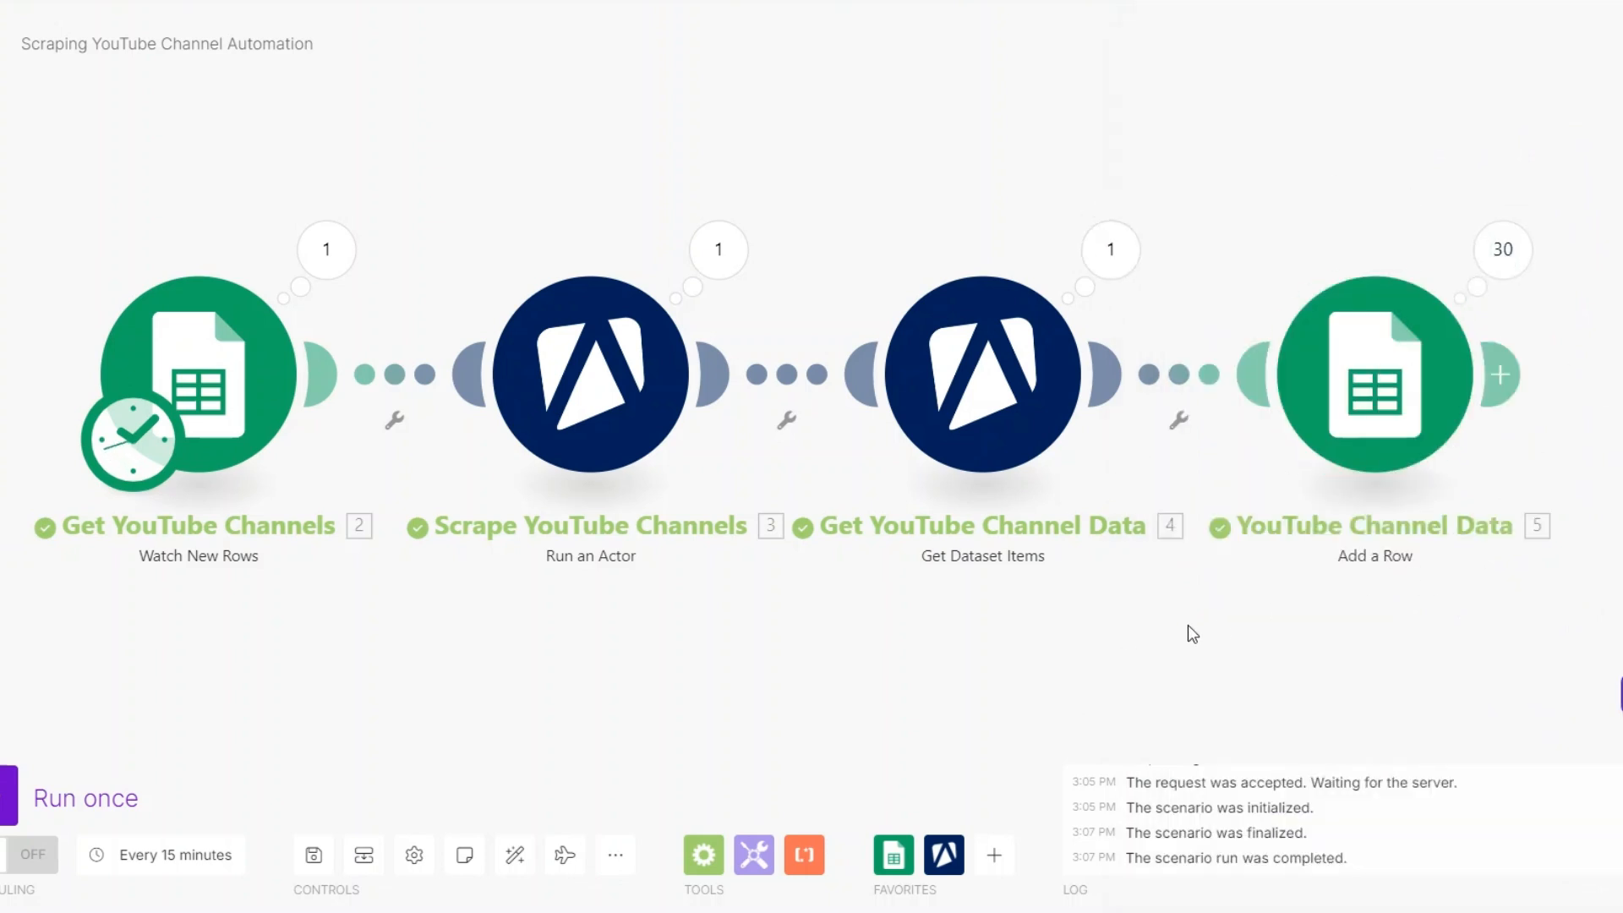
- Switch to the Scraping Sheet in Google Sheets, review the scraped video and channel rows on Sheet 1, and return to the Make scenario
{"action": "left_click_drag", "start_coordinate": [837, 624], "coordinate": [833, 634]}
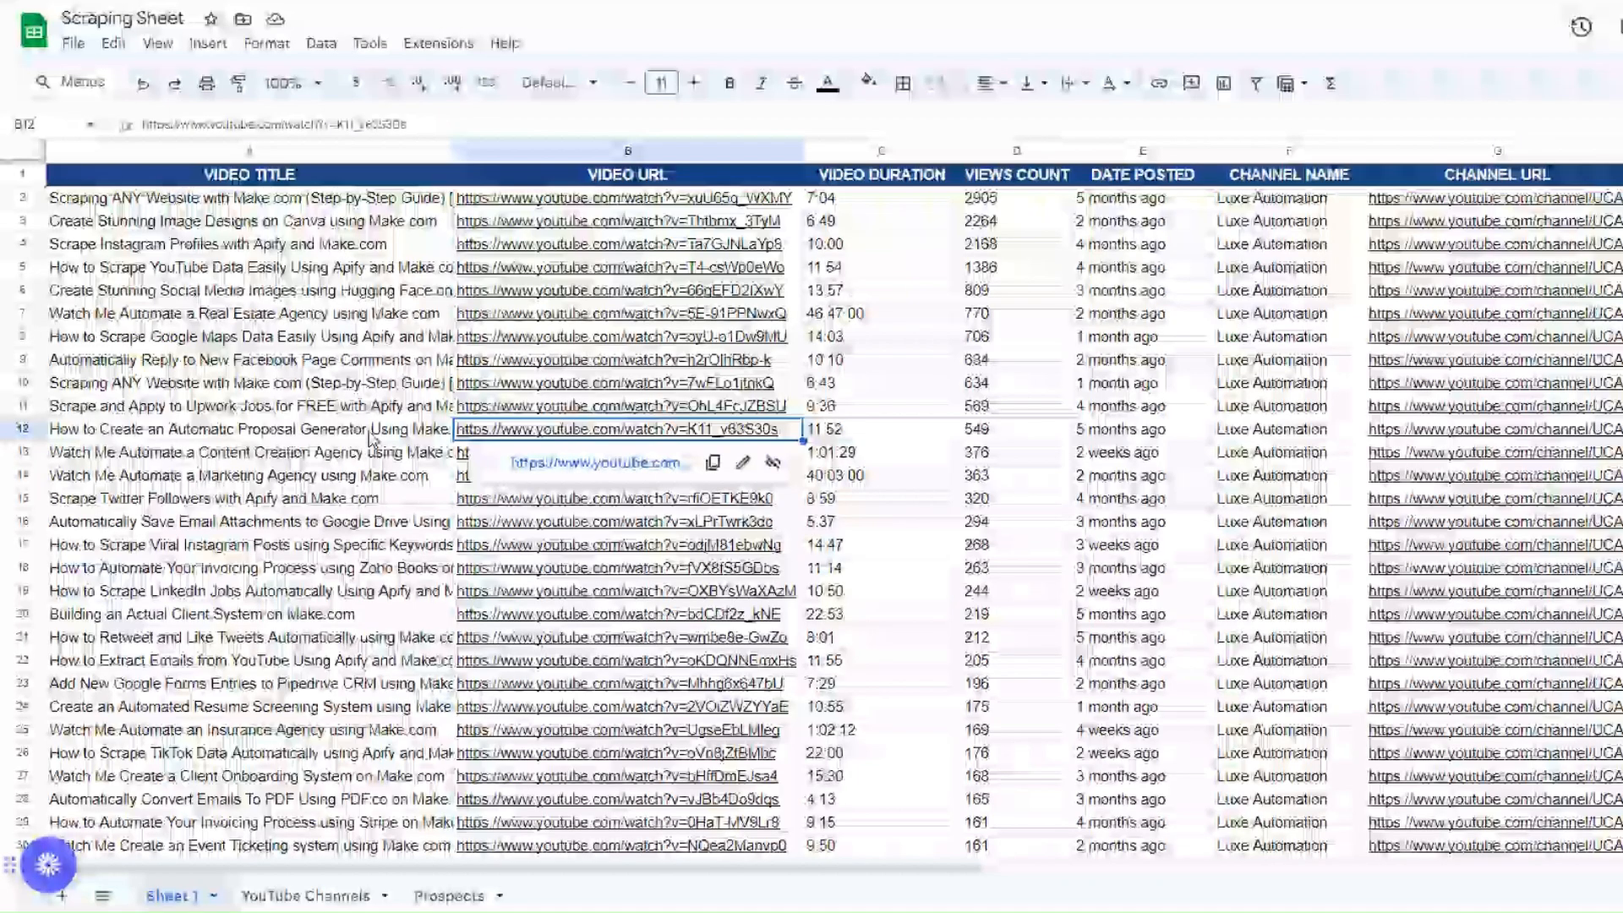
{"action": "left_click", "coordinate": [313, 431]}
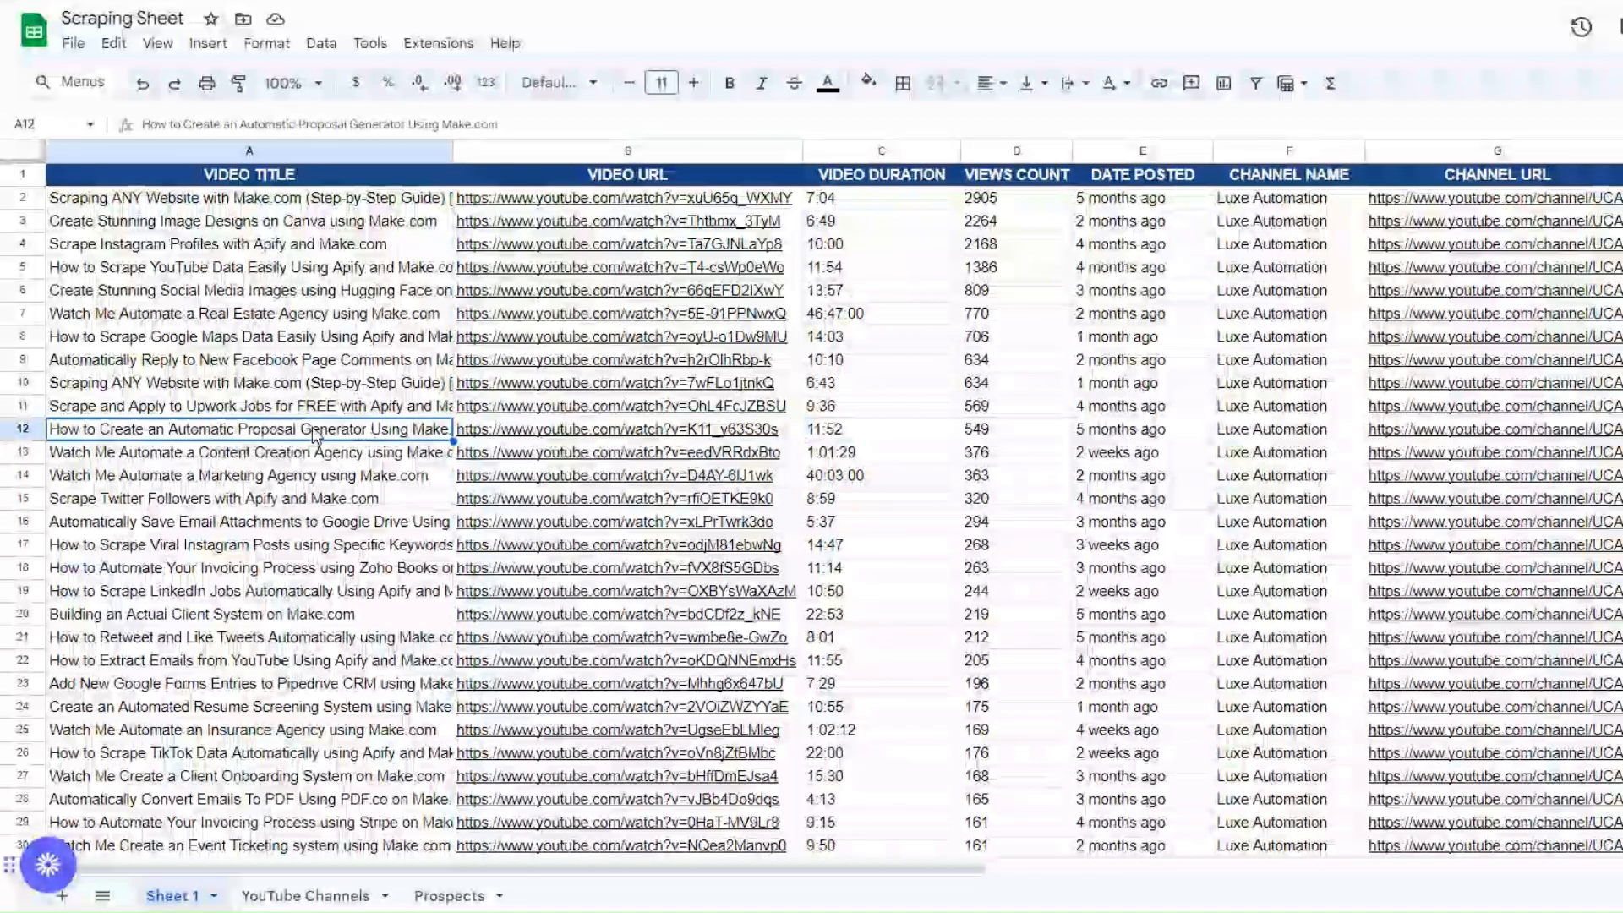
{"action": "scroll", "coordinate": [312, 426], "scroll_direction": "down", "scroll_amount": 3}
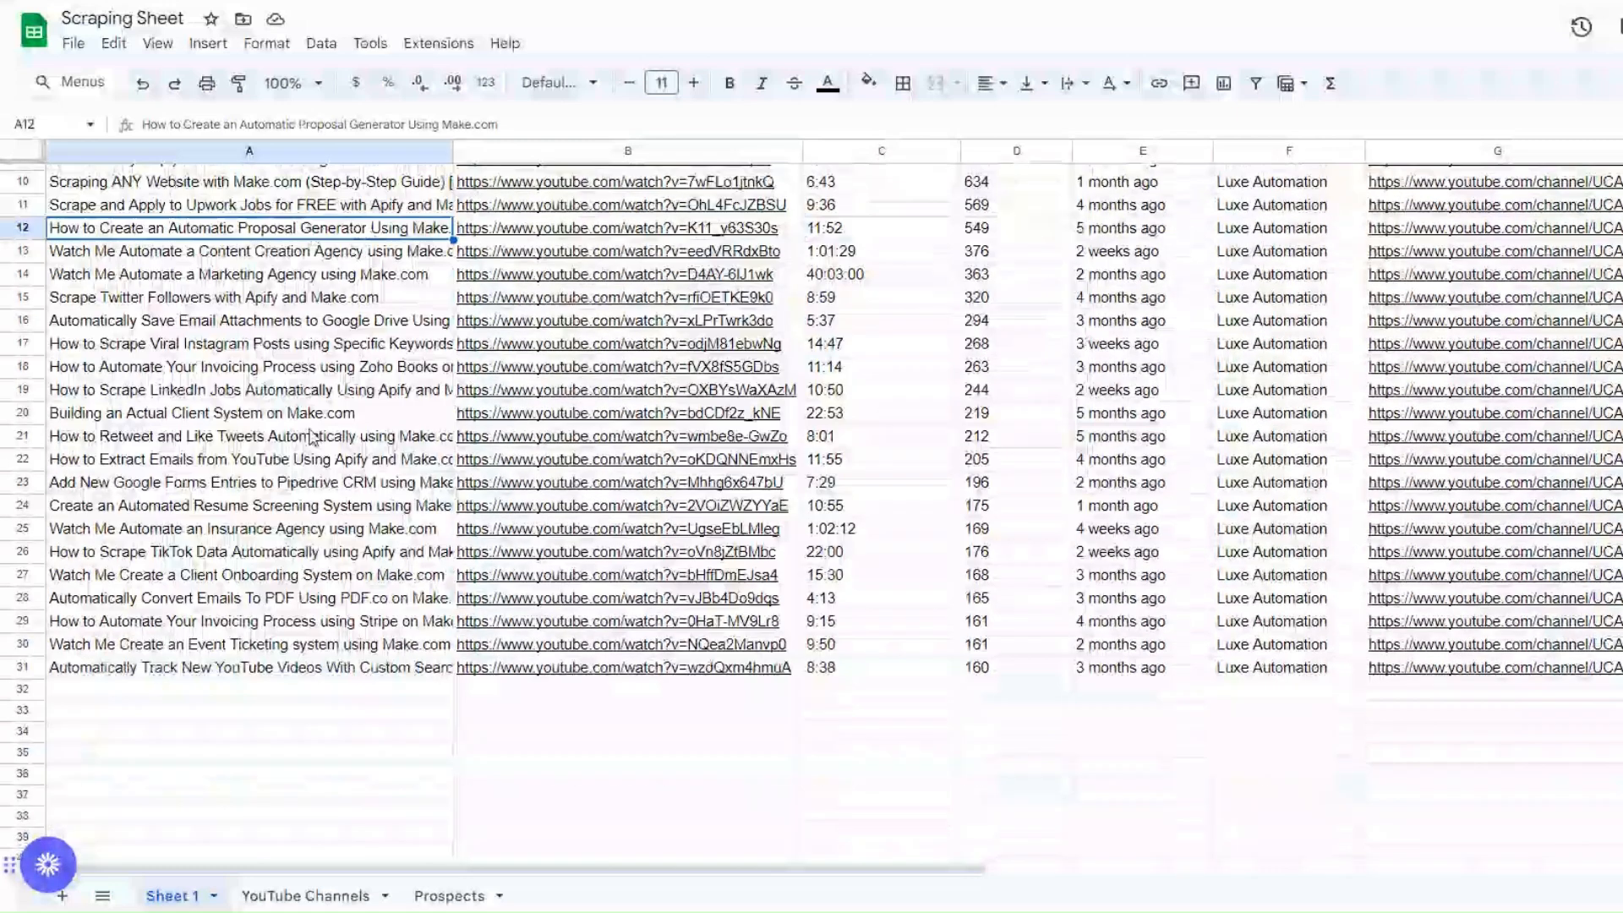
{"action": "scroll", "coordinate": [312, 436], "scroll_direction": "up", "scroll_amount": 3}
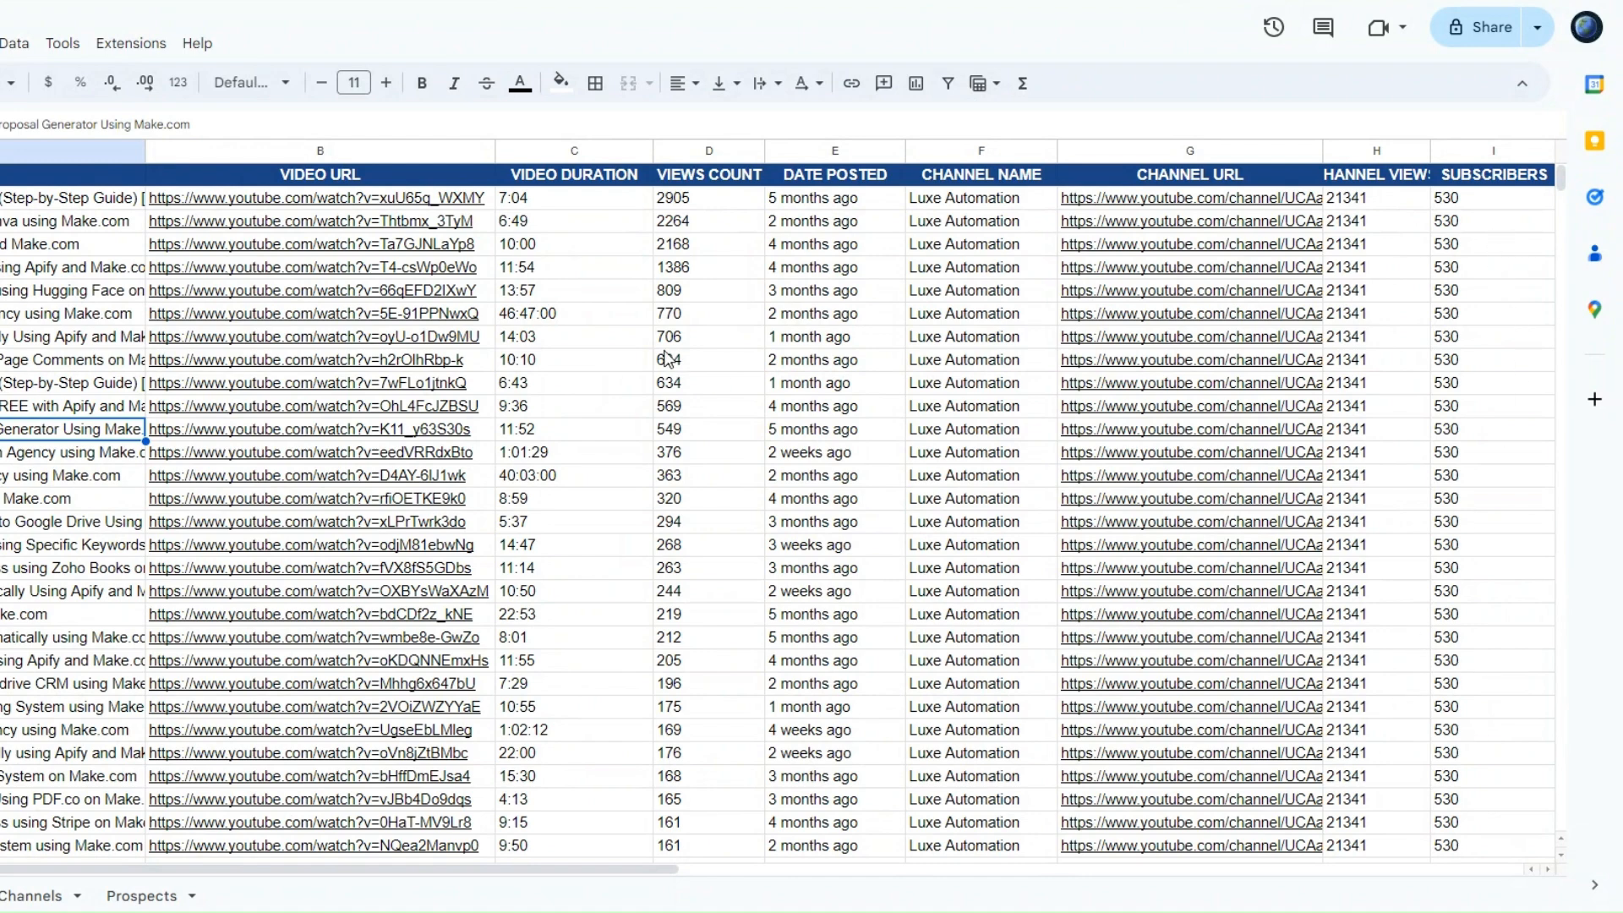
{"action": "scroll", "coordinate": [668, 357], "scroll_direction": "down", "scroll_amount": 1}
{"action": "scroll", "coordinate": [668, 357], "scroll_direction": "up", "scroll_amount": 1}
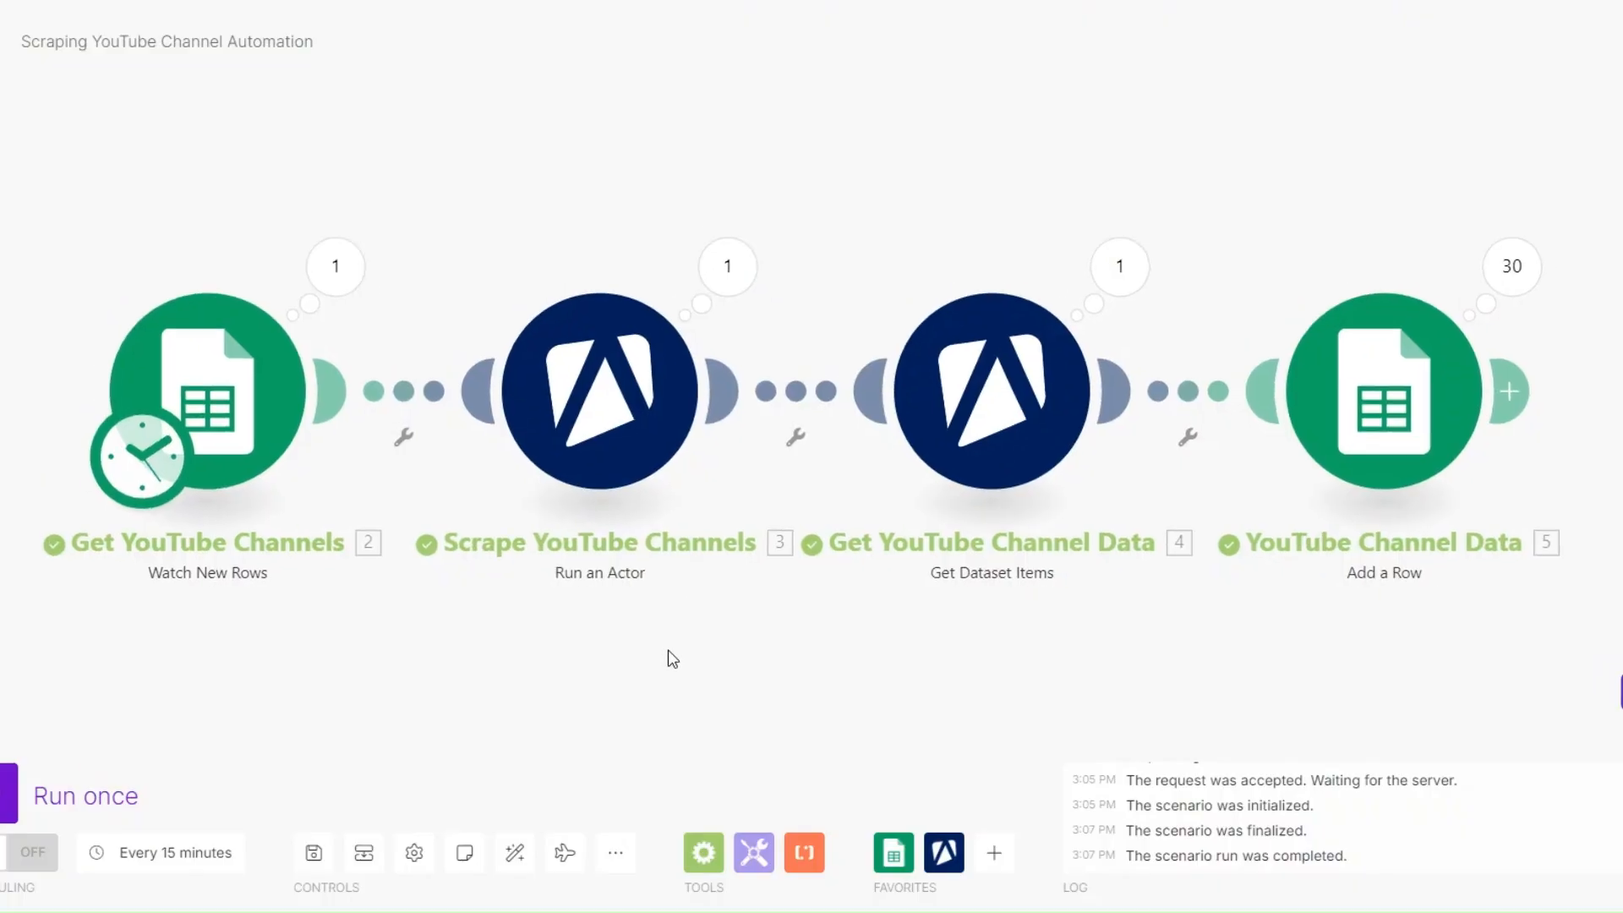
{"action": "left_click_drag", "start_coordinate": [668, 651], "coordinate": [642, 646]}
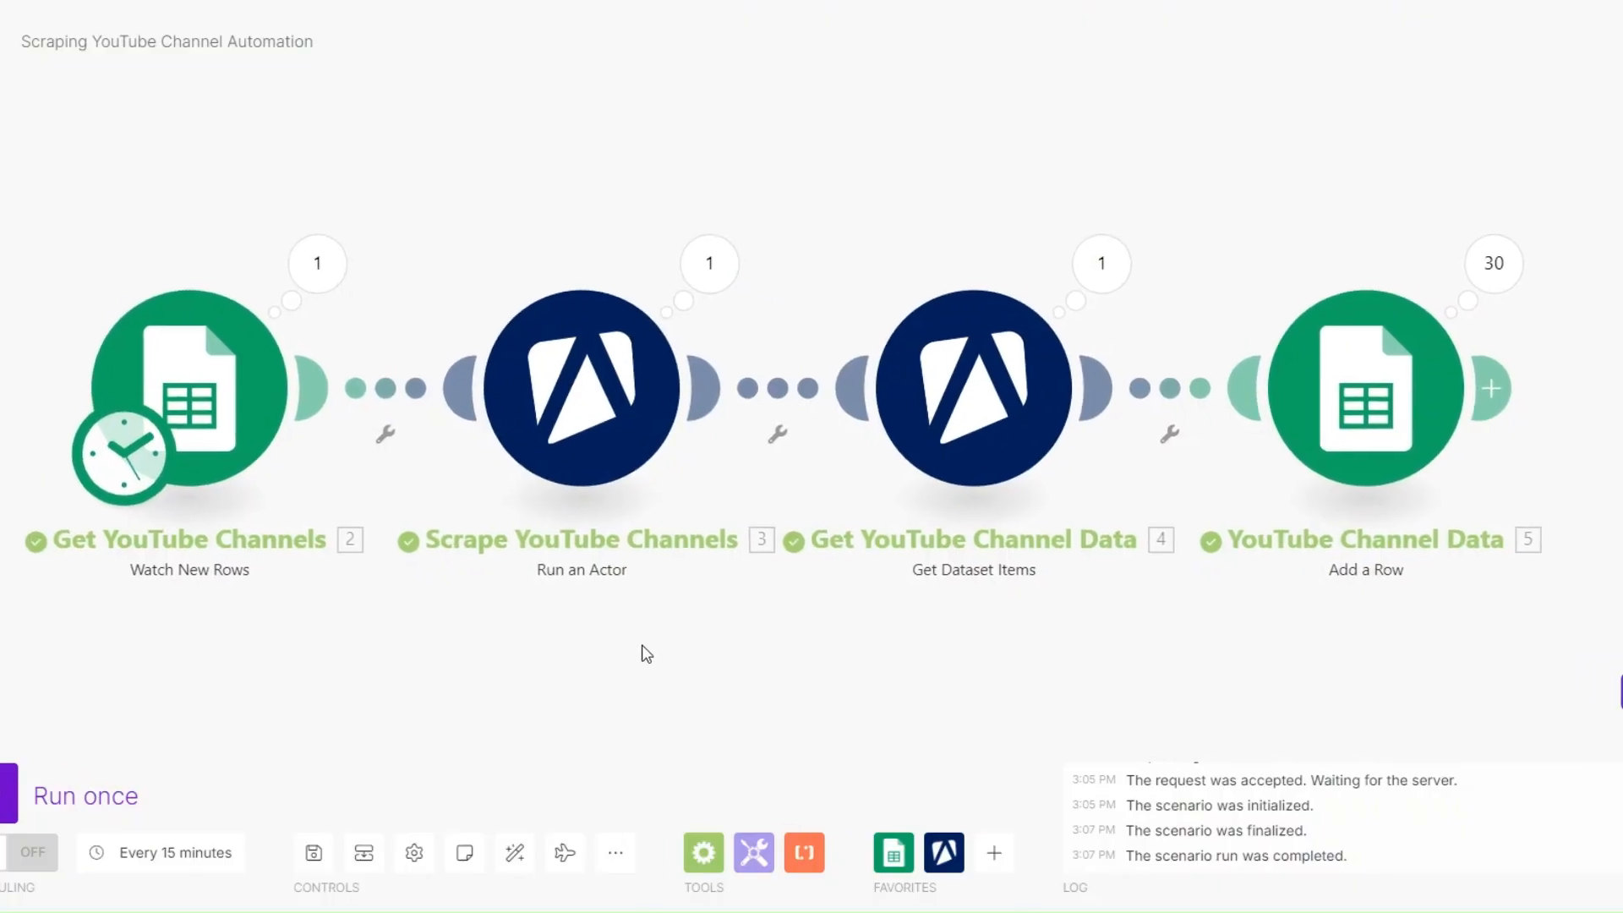